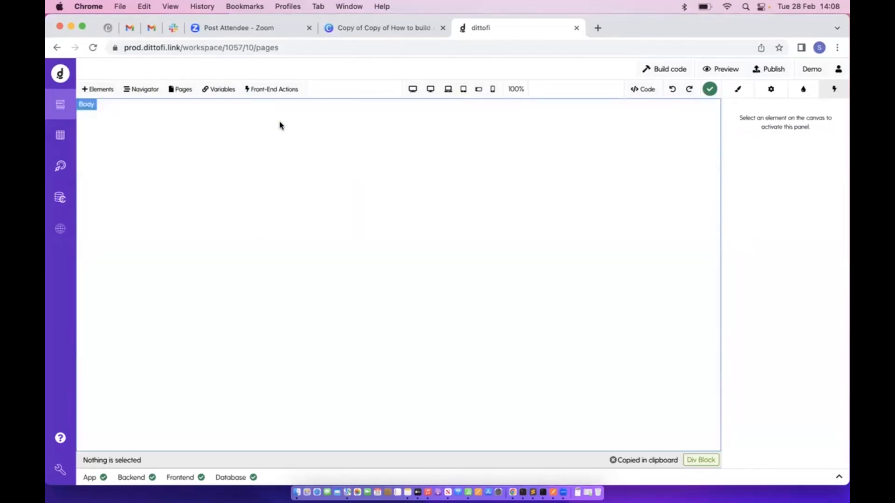
# Browse the courses table's image_url and the lessons table, then return to the page editor
pyautogui.click(61, 135)
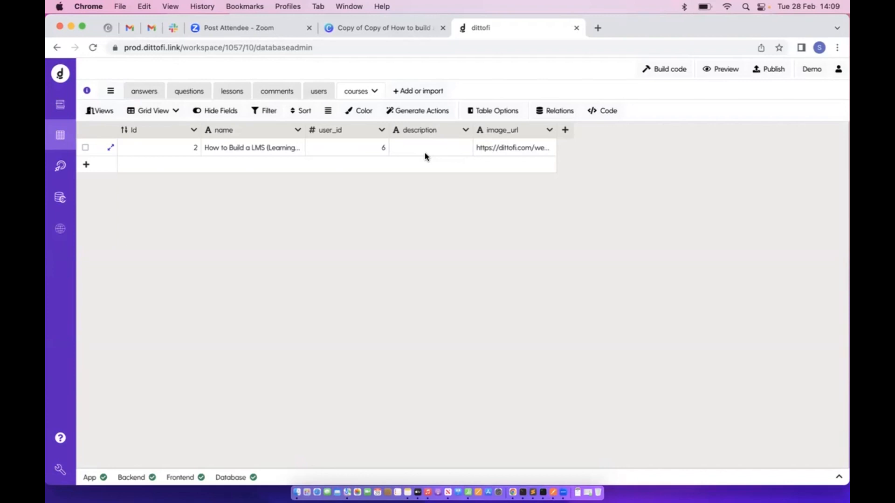
pyautogui.doubleClick(491, 150)
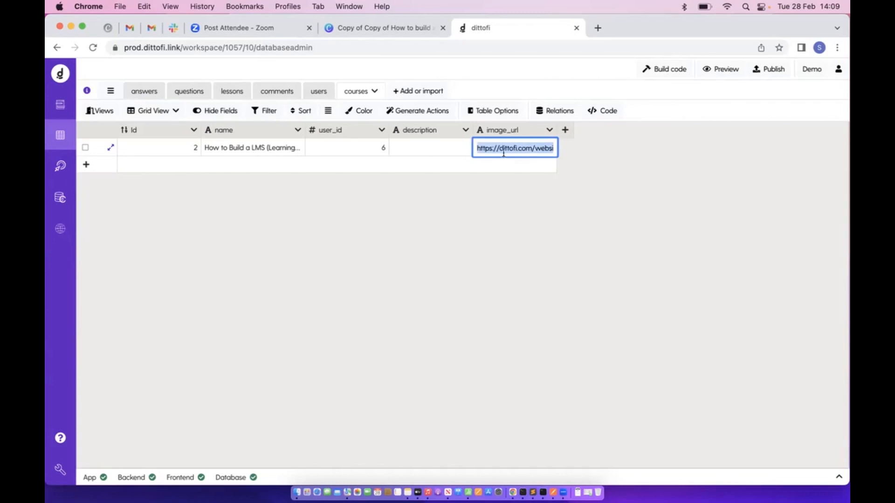
pyautogui.click(238, 94)
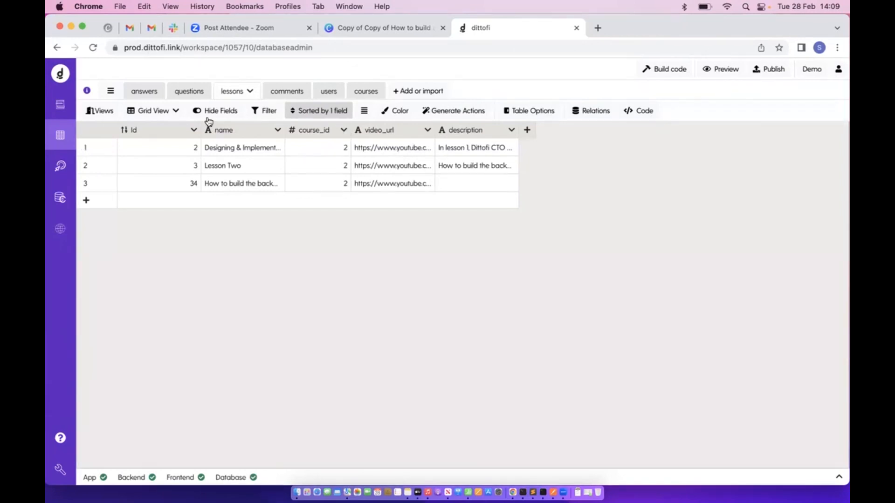
pyautogui.click(65, 106)
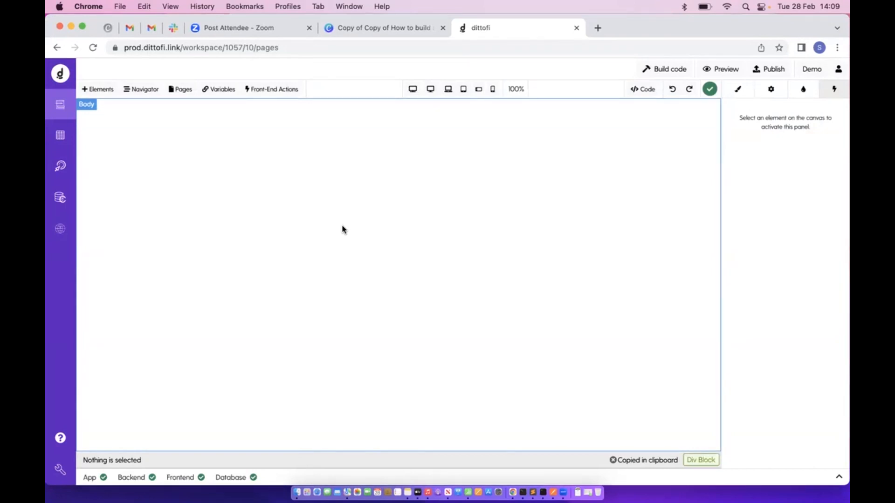
# Add a container, a two-column row below it, and a heading in the left column
pyautogui.click(97, 89)
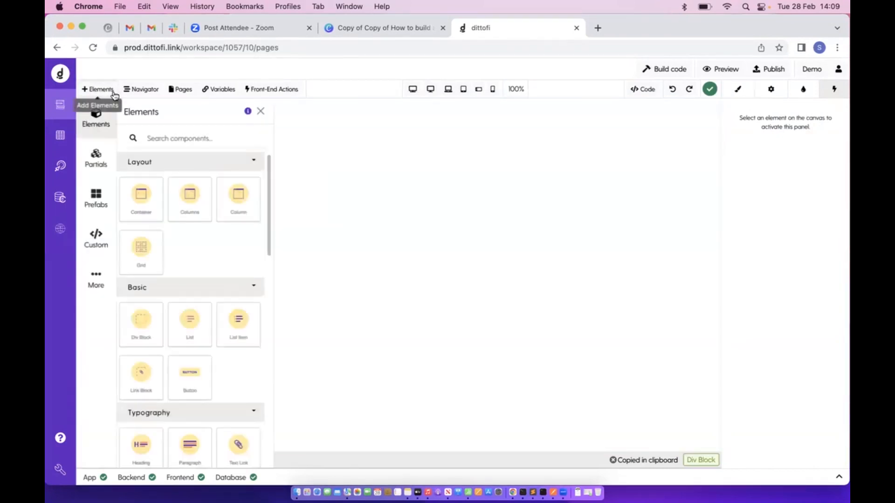
pyautogui.moveTo(144, 208); pyautogui.dragTo(172, 138)
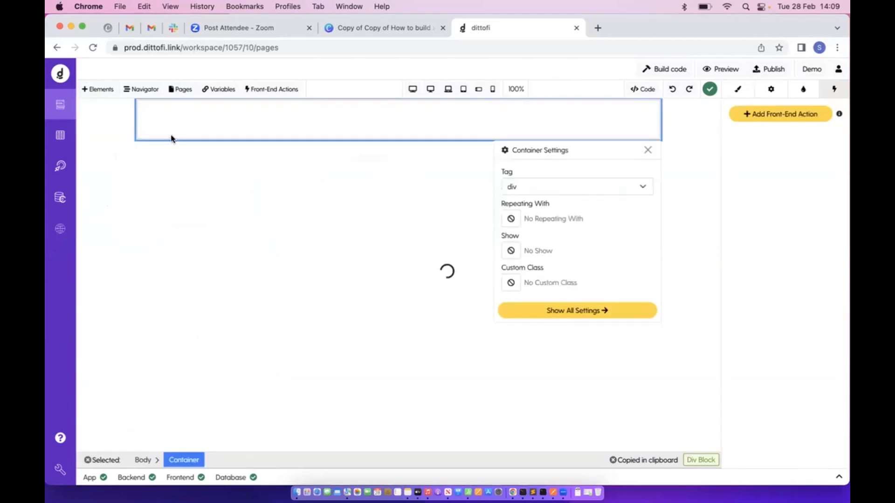
pyautogui.click(98, 91)
pyautogui.moveTo(242, 208); pyautogui.dragTo(365, 216)
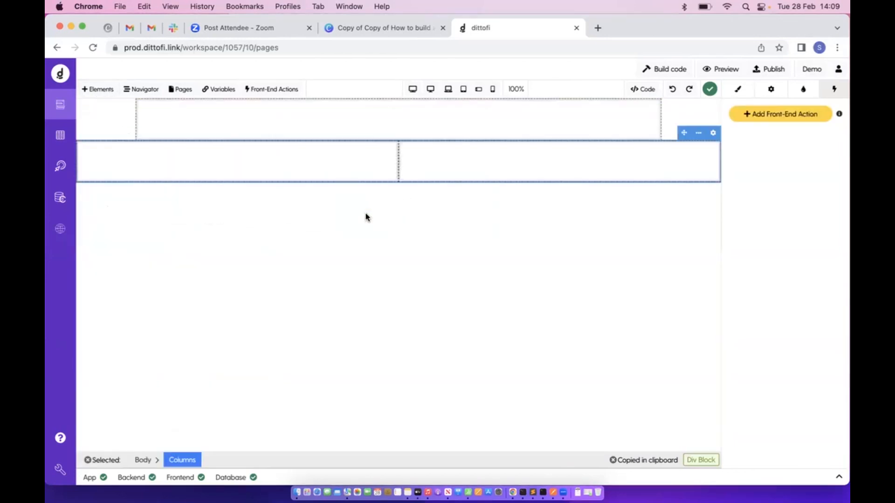
pyautogui.click(110, 93)
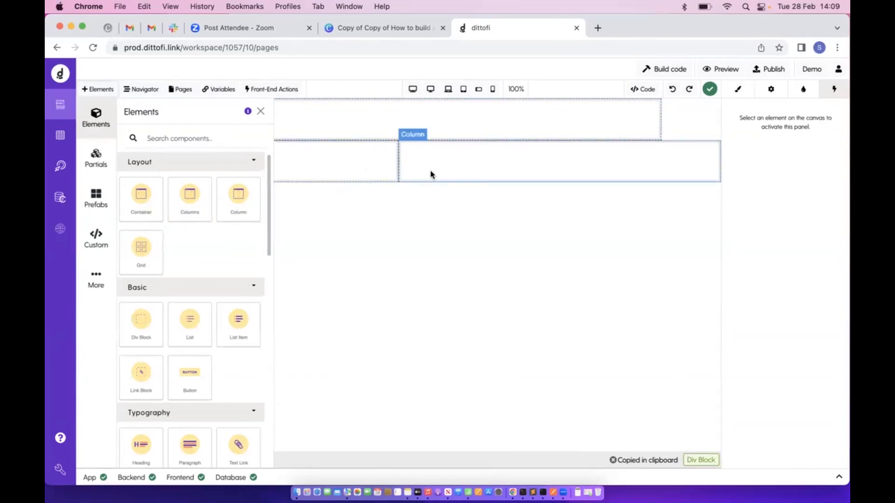
pyautogui.scroll(-5, 197, 215)
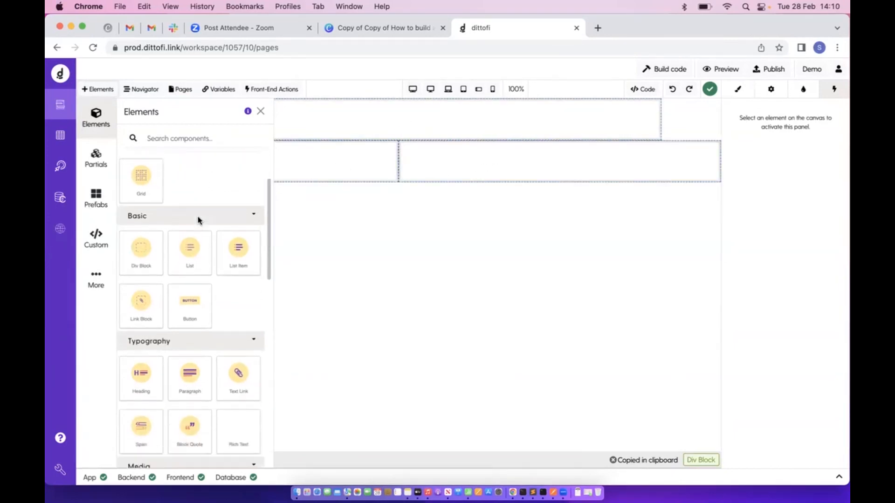
pyautogui.moveTo(144, 223); pyautogui.dragTo(337, 180)
# Add a Form Block with Name and Email fields to the right column
pyautogui.click(101, 90)
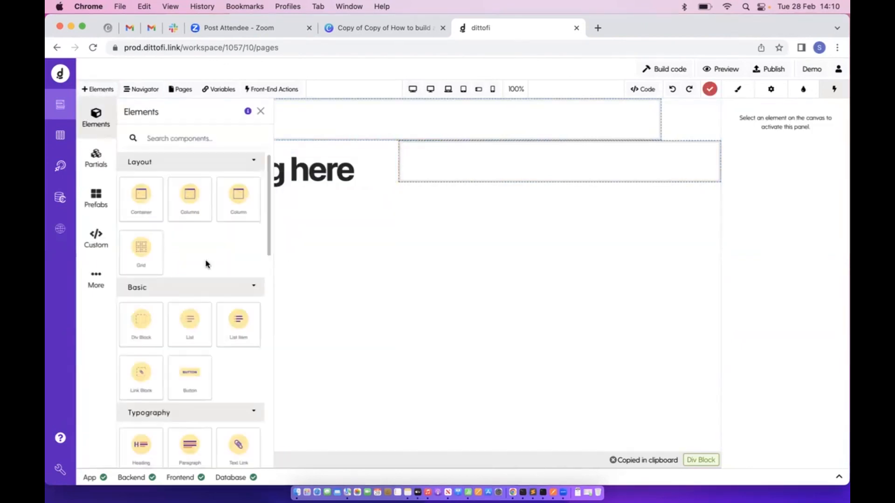
pyautogui.scroll(-5, 207, 261)
pyautogui.scroll(-5, 206, 262)
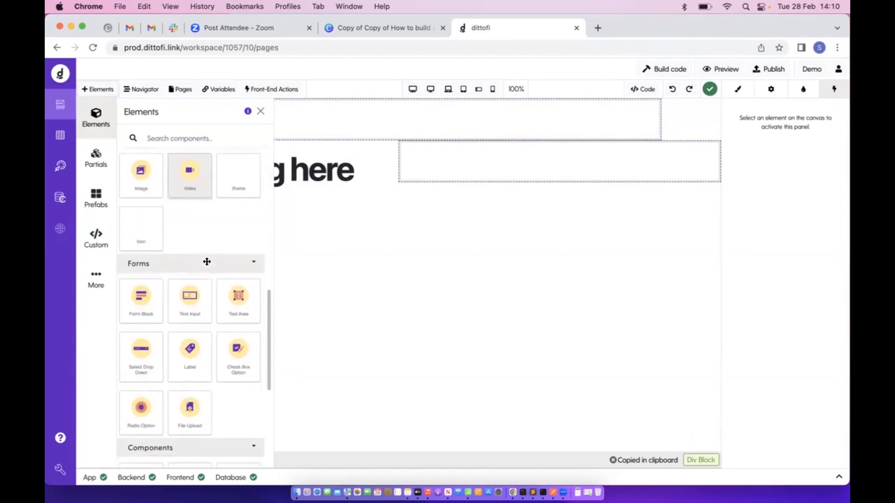
pyautogui.moveTo(142, 278); pyautogui.dragTo(532, 181)
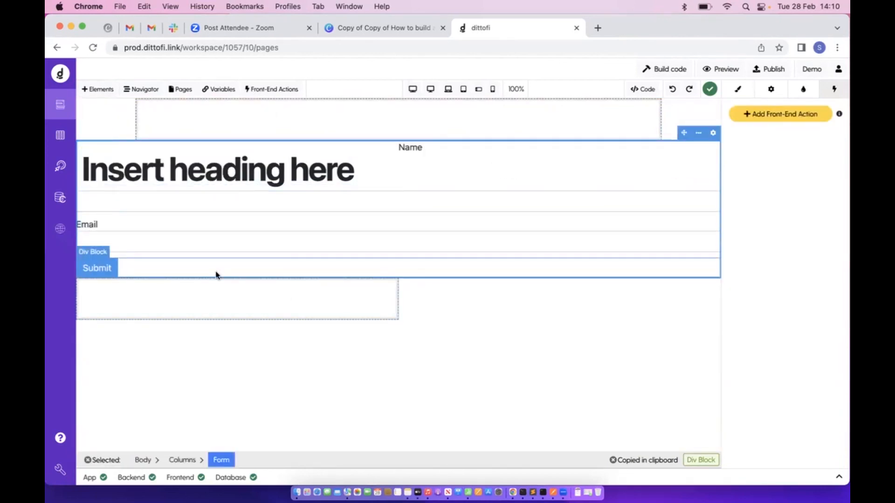
# Add the Card prefab and a sample Table prefab below the form
pyautogui.click(95, 89)
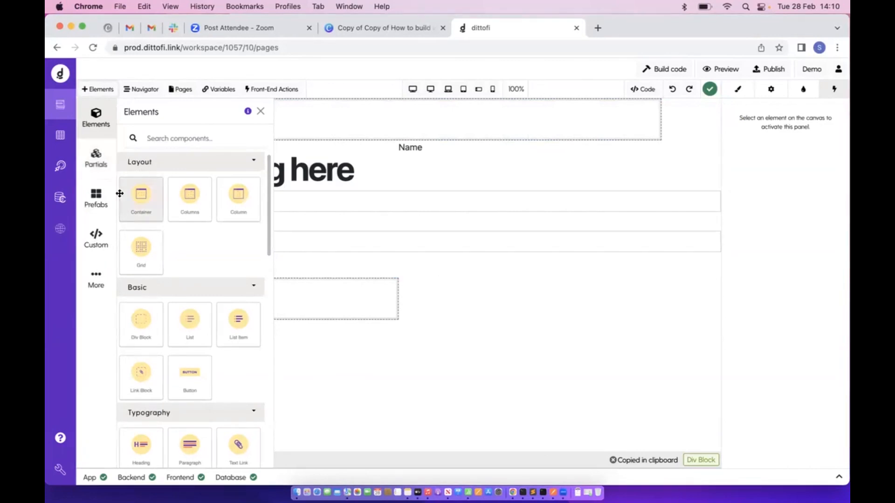
pyautogui.click(96, 197)
pyautogui.moveTo(154, 164); pyautogui.dragTo(301, 308)
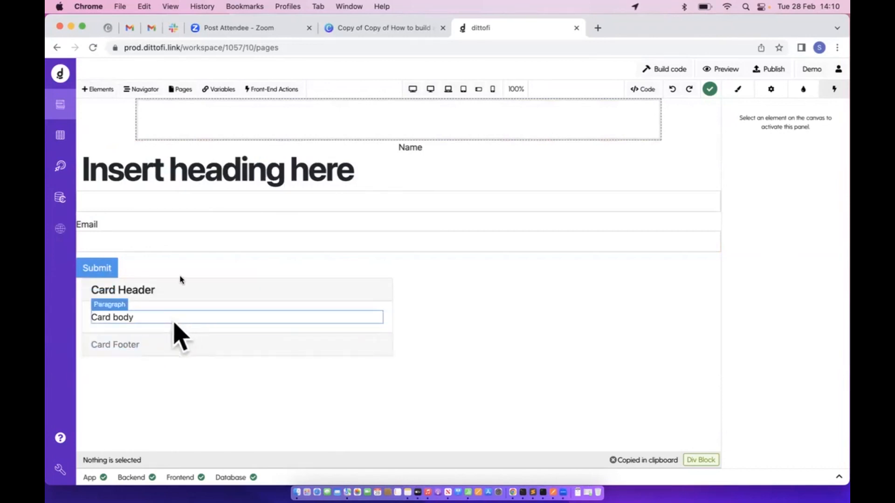
pyautogui.click(97, 89)
pyautogui.moveTo(182, 182); pyautogui.dragTo(479, 305)
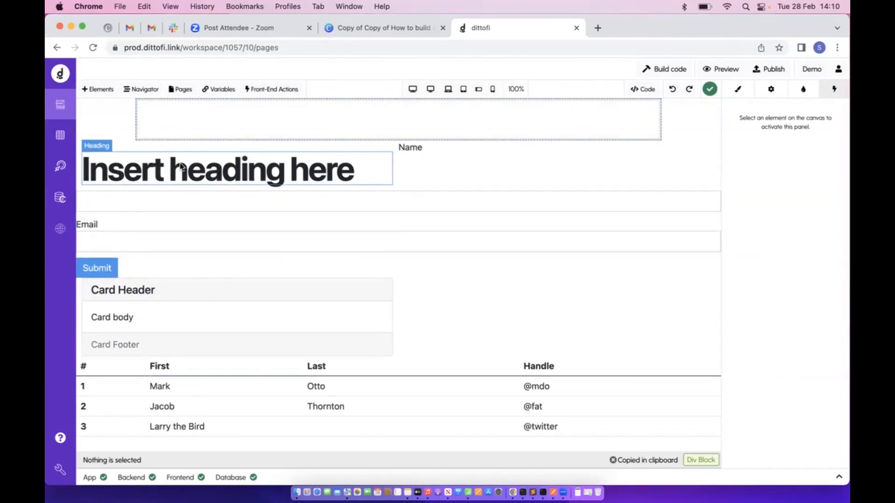
# Delete the columns block and its contents using the Navigator tree
pyautogui.click(150, 91)
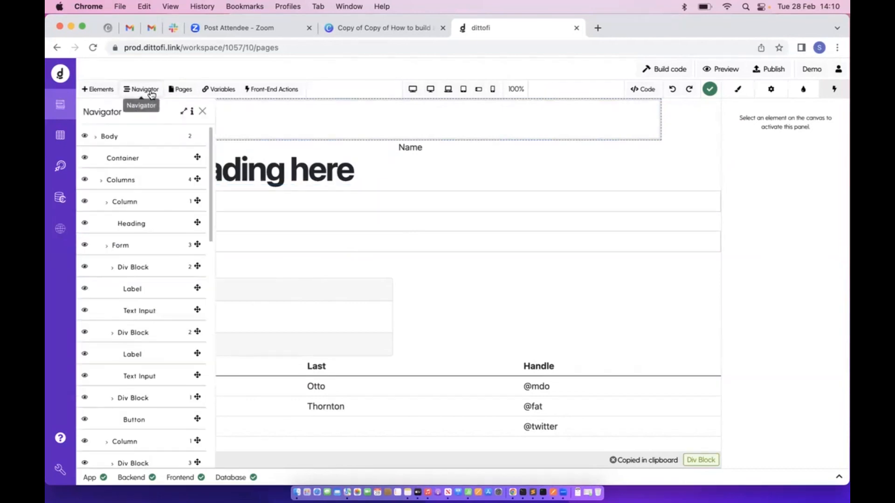
pyautogui.click(139, 159)
pyautogui.click(139, 180)
pyautogui.click(139, 202)
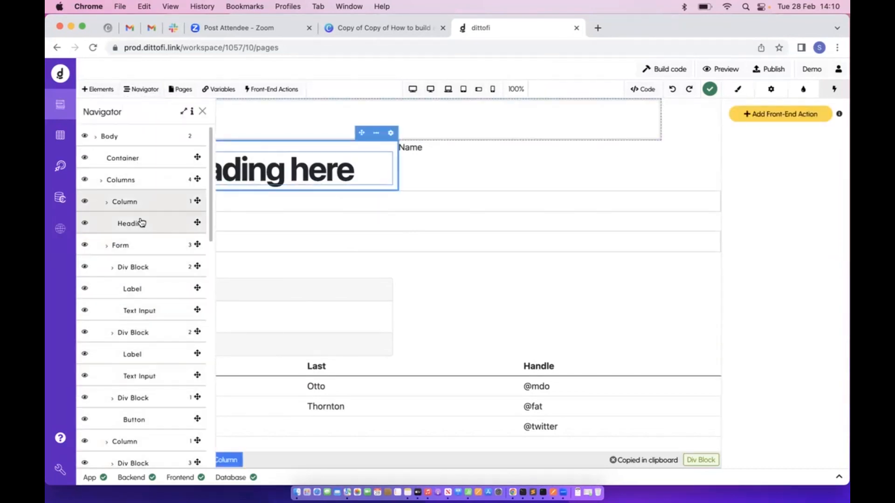
pyautogui.click(142, 223)
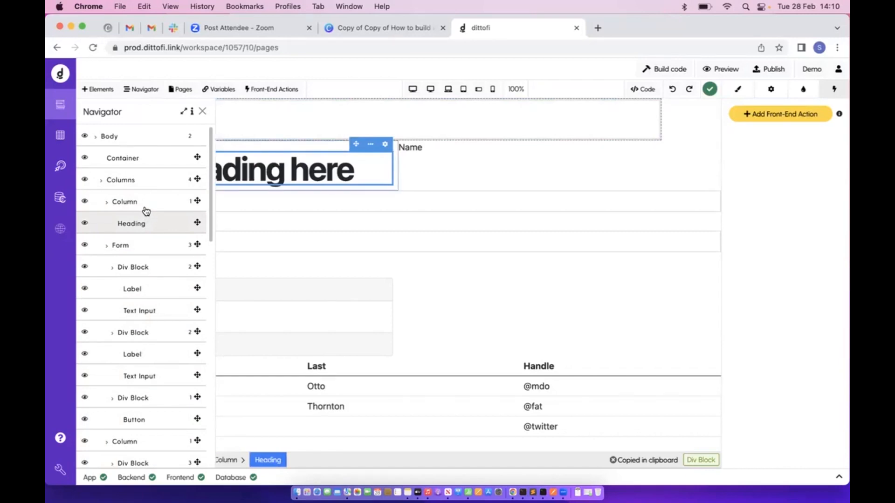
pyautogui.click(149, 186)
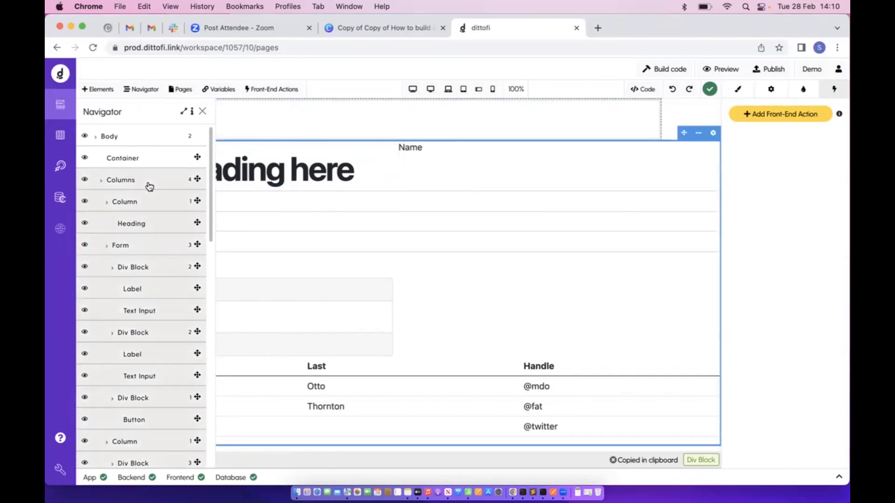
pyautogui.press('Delete')
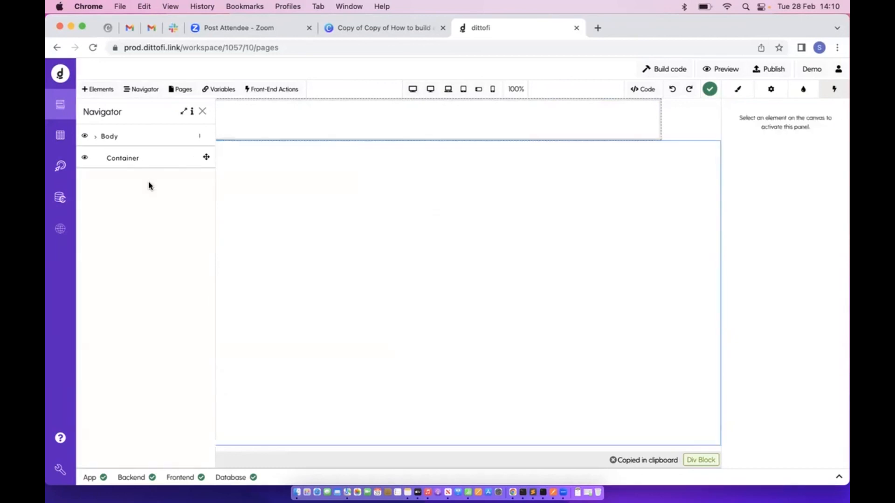
# Add a two-column row inside the container with a heading in the left column
pyautogui.click(276, 116)
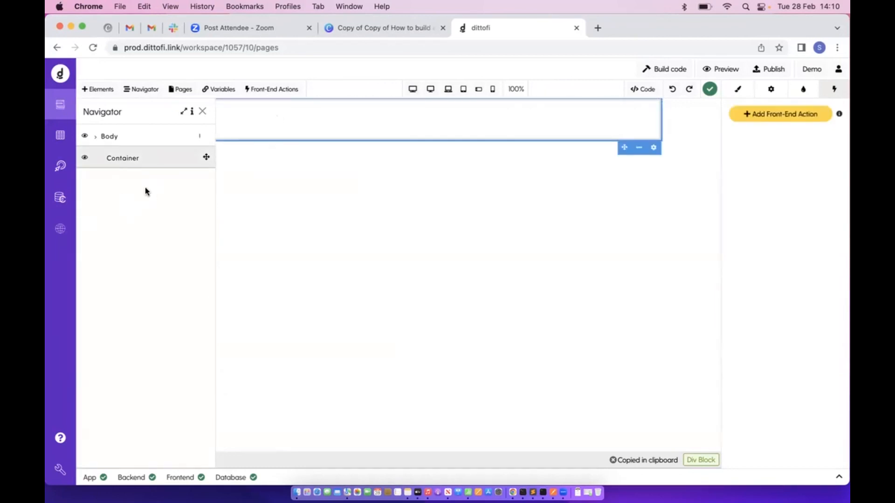
pyautogui.click(99, 89)
pyautogui.click(97, 119)
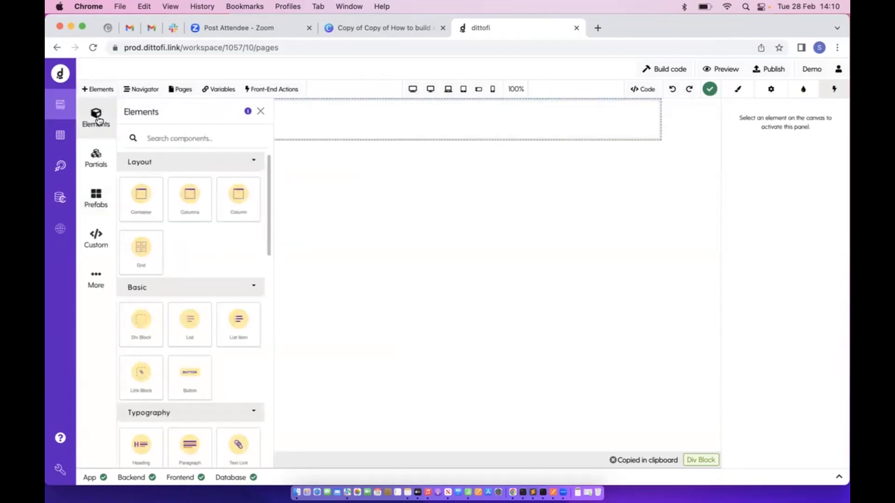
pyautogui.moveTo(200, 203); pyautogui.dragTo(361, 135)
pyautogui.click(97, 89)
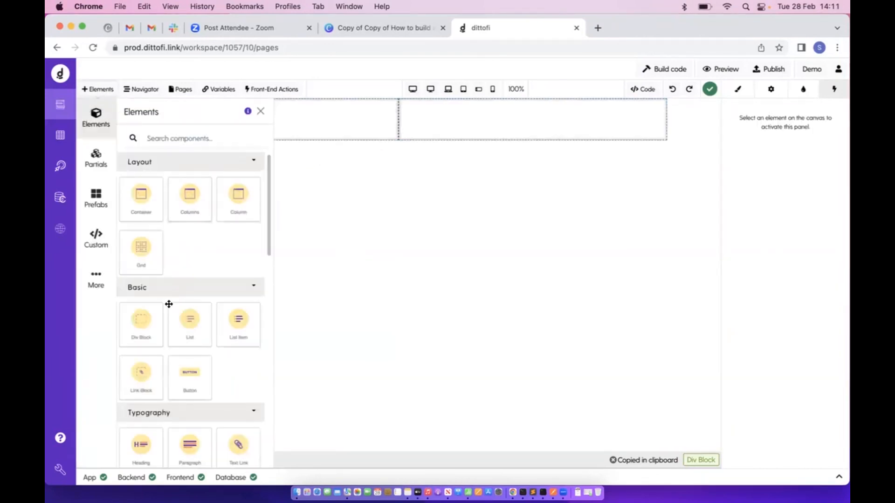
pyautogui.moveTo(149, 445); pyautogui.dragTo(320, 141)
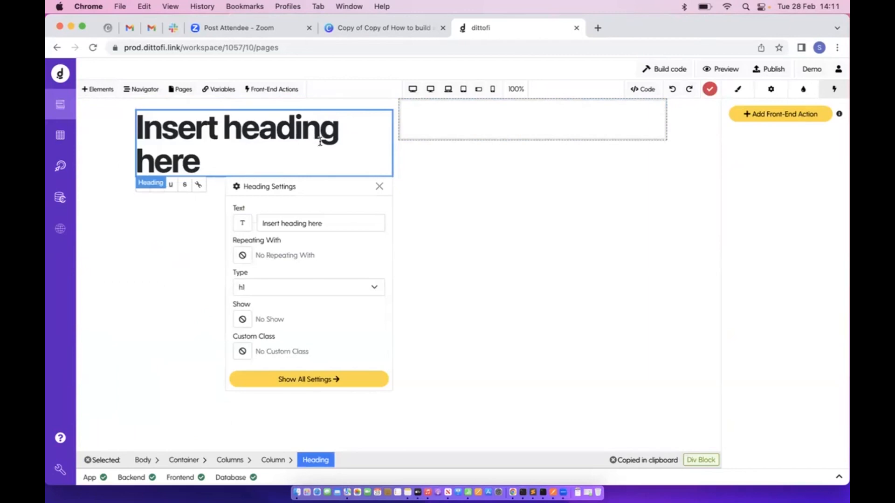
# Dismiss the heading settings and display the page's HTML code
pyautogui.moveTo(320, 188); pyautogui.dragTo(647, 187)
pyautogui.click(708, 200)
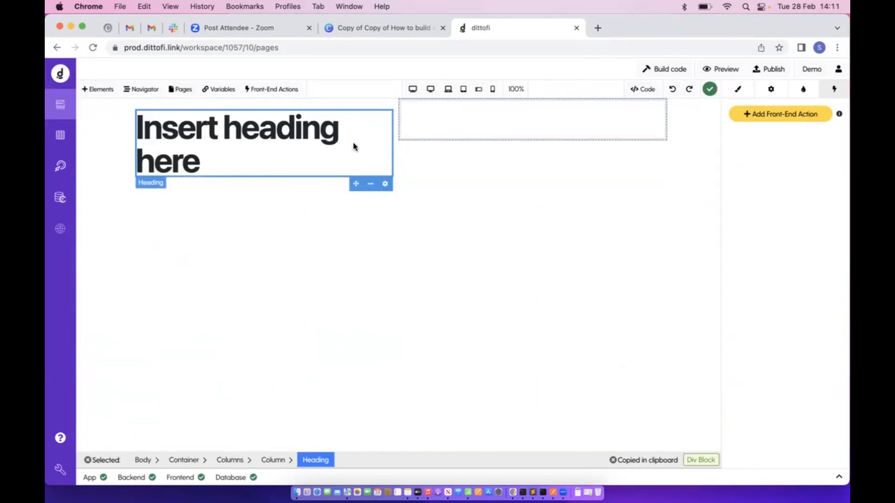
pyautogui.click(650, 94)
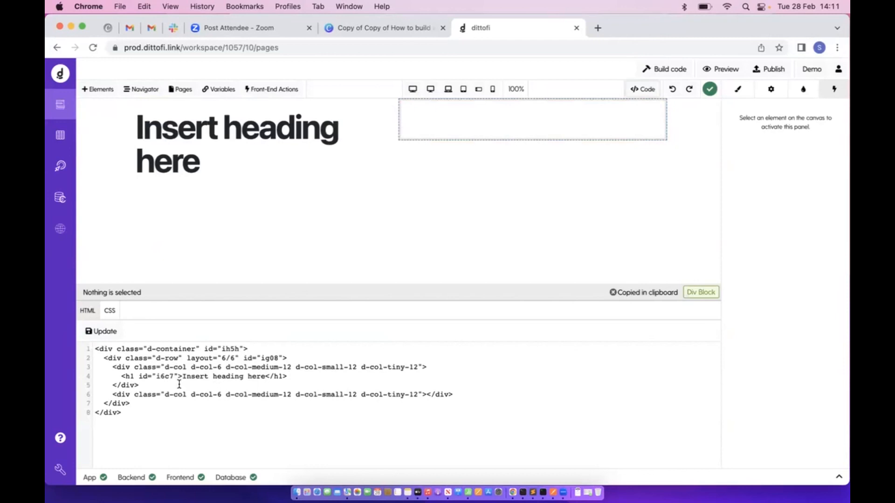
# Change the heading tag from h1 to h2 in the code and apply it
pyautogui.click(133, 376)
pyautogui.press('BackSpace')
pyautogui.write('2')
pyautogui.click(104, 331)
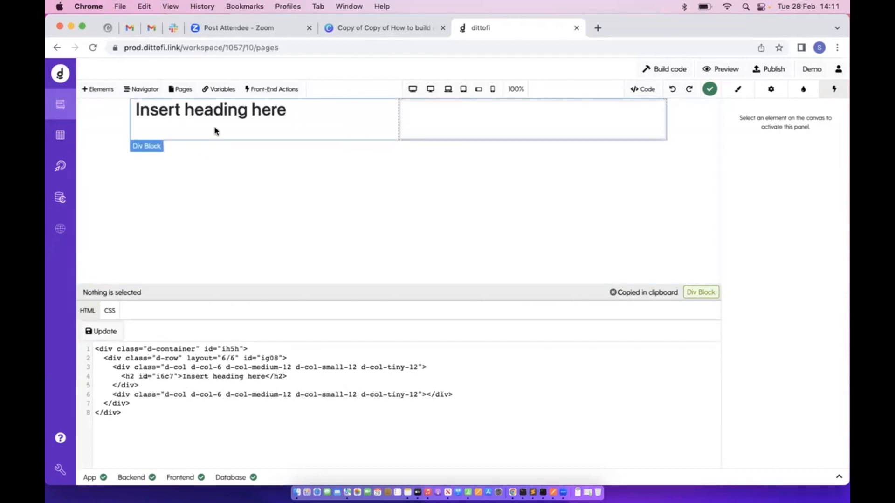
pyautogui.click(215, 118)
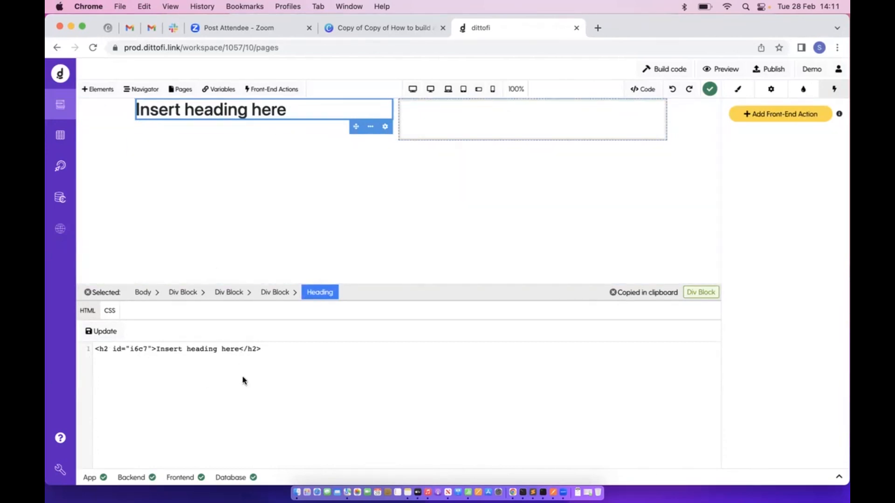
pyautogui.click(642, 89)
# Delete both remaining div blocks and show the site pages list
pyautogui.click(313, 132)
pyautogui.press('Delete')
pyautogui.click(311, 132)
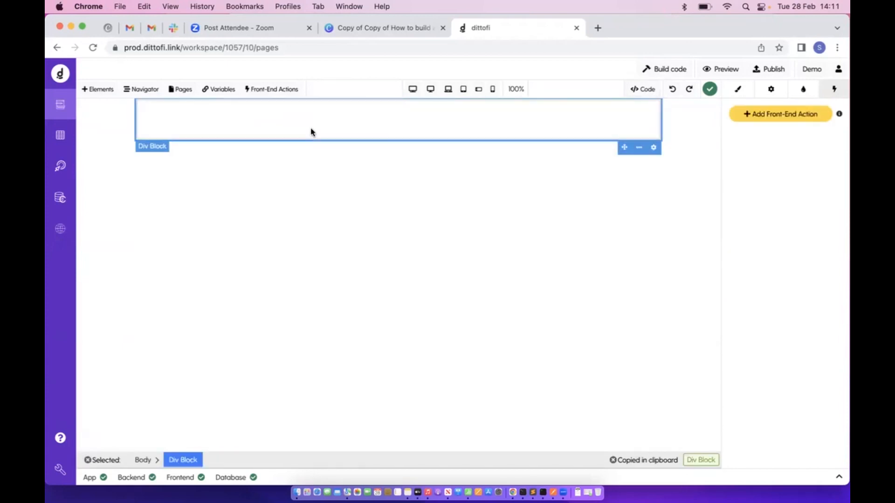
pyautogui.press('Delete')
pyautogui.click(183, 91)
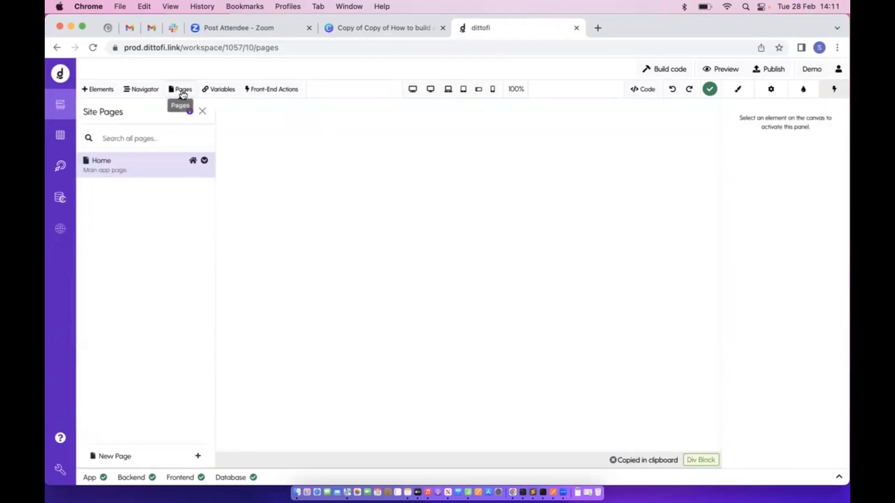
# Create a new page from the Album template
pyautogui.click(132, 455)
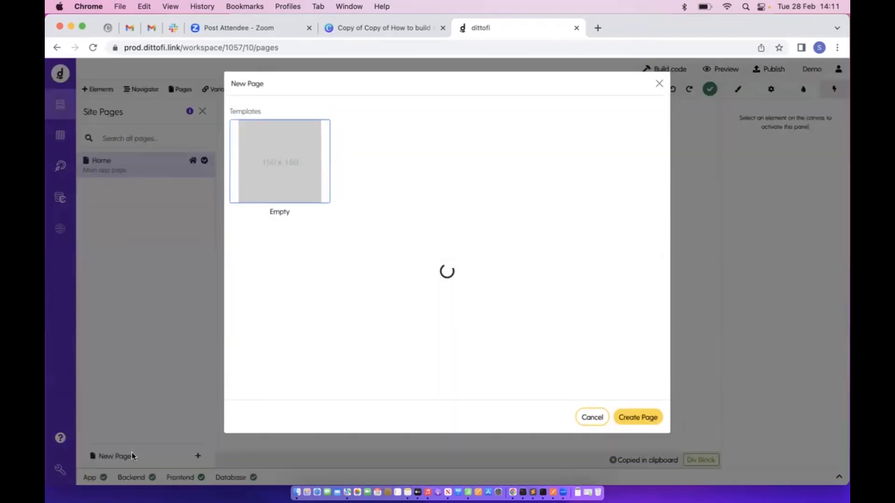
pyautogui.click(484, 357)
pyautogui.click(488, 138)
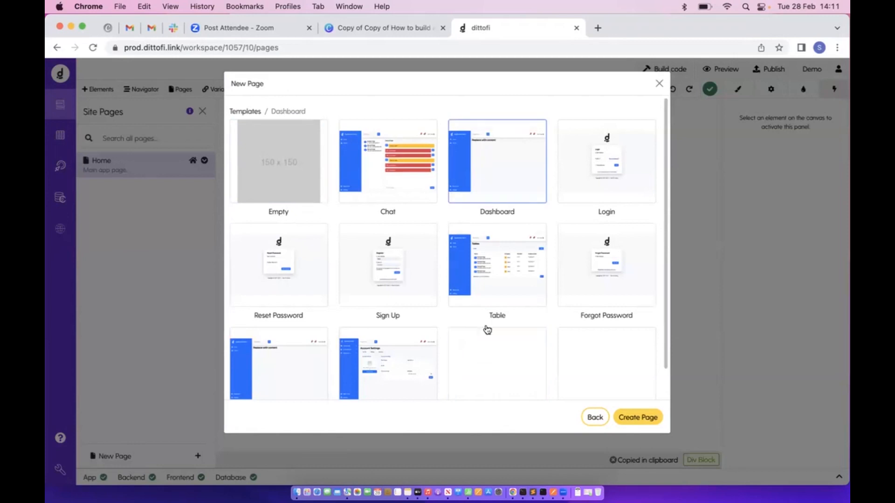
pyautogui.click(486, 363)
pyautogui.scroll(-1, 485, 362)
pyautogui.scroll(1, 483, 362)
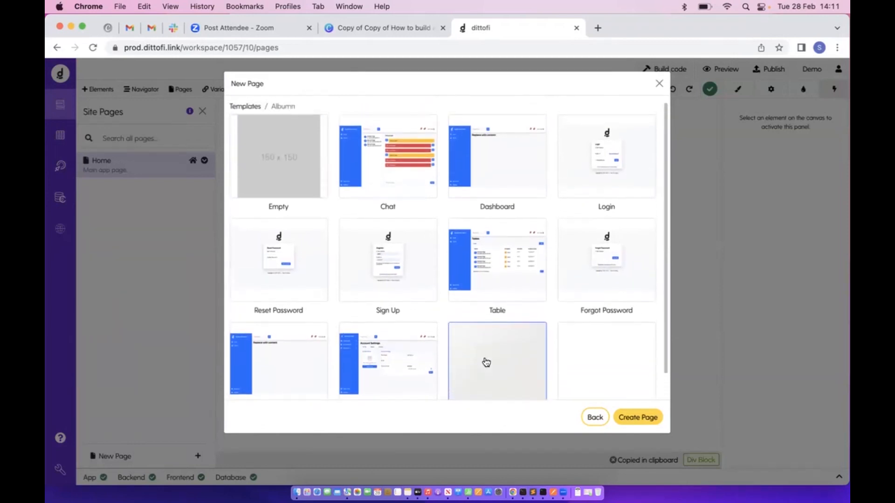
pyautogui.click(649, 418)
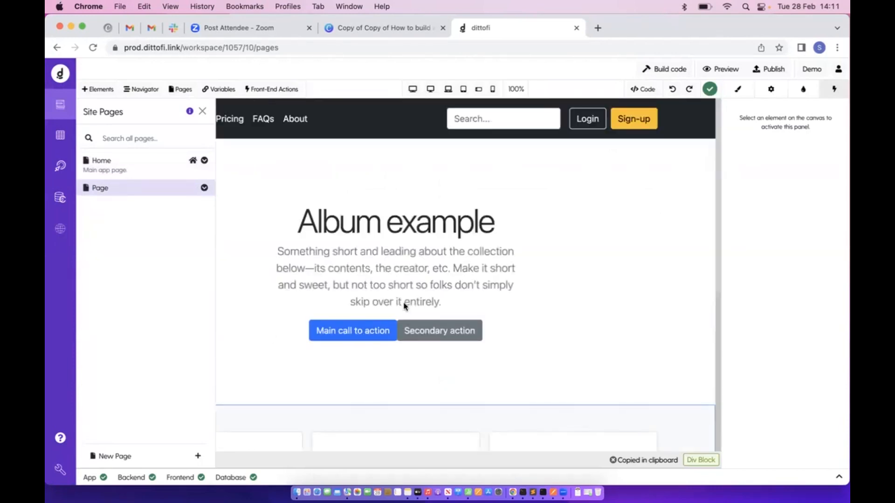
pyautogui.click(202, 111)
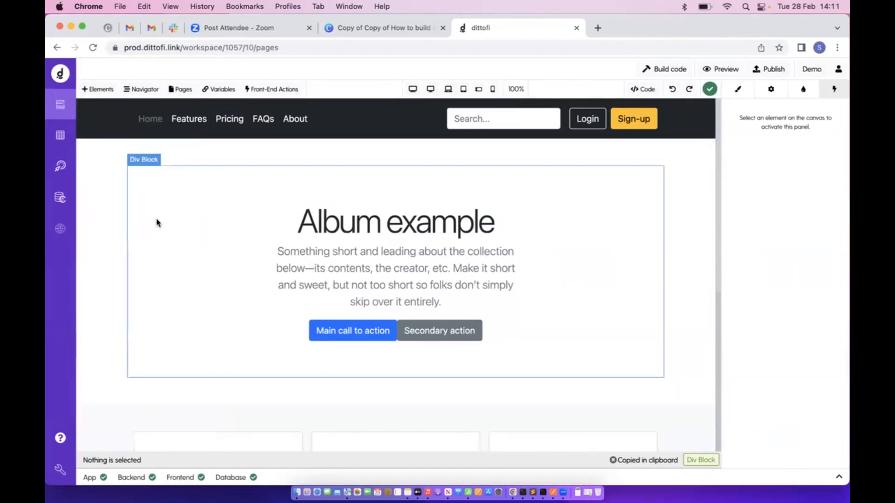
# Cut the Album page's outer Div Block and switch to the Home page
pyautogui.click(156, 223)
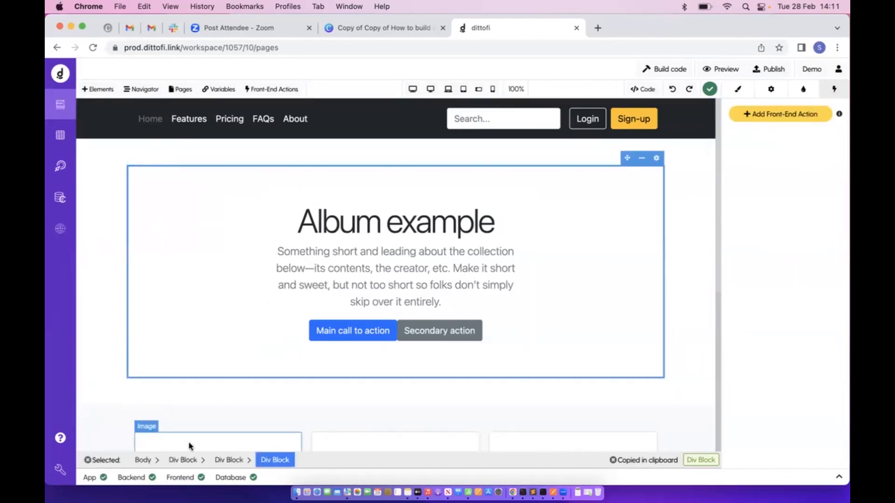
pyautogui.click(182, 461)
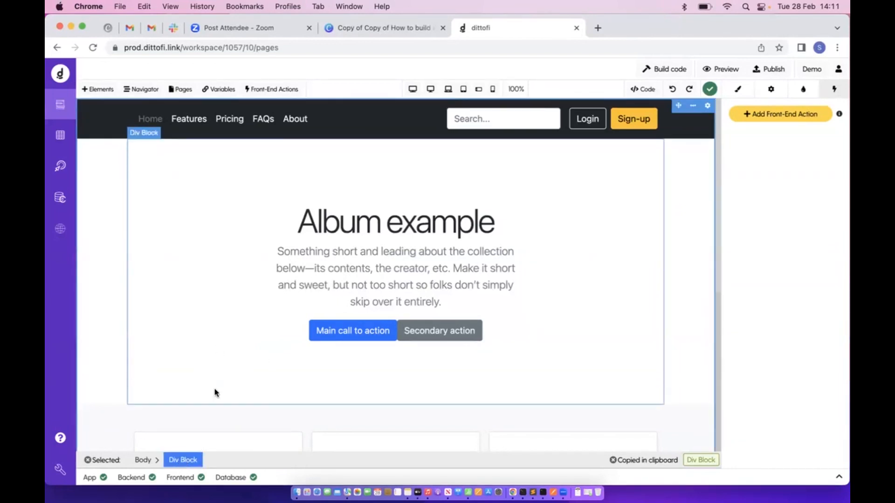
pyautogui.press('super+x')
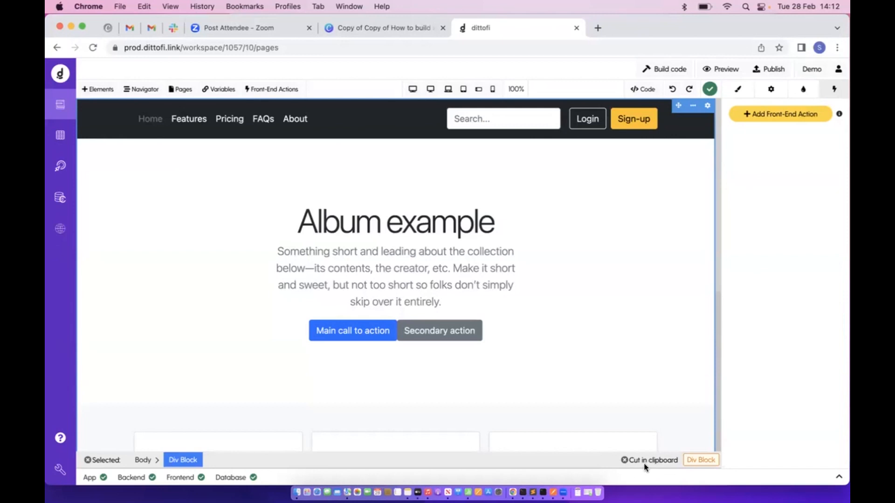
pyautogui.click(179, 91)
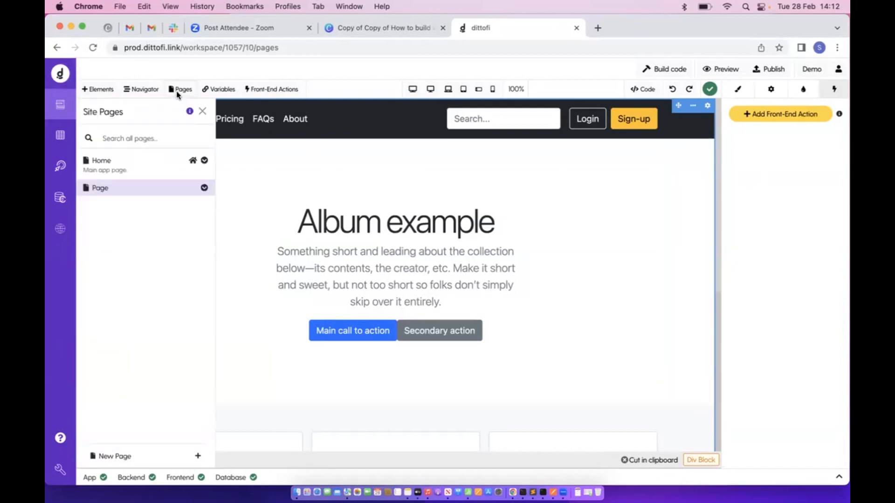
pyautogui.click(124, 169)
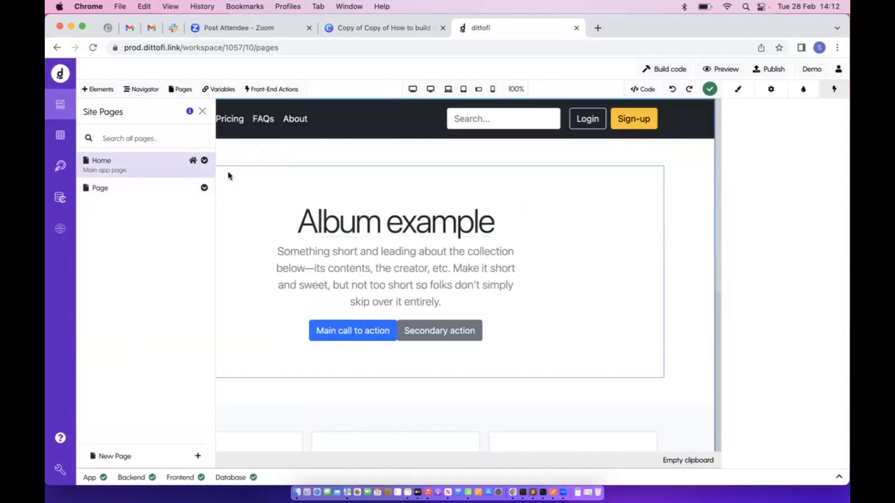
pyautogui.click(203, 111)
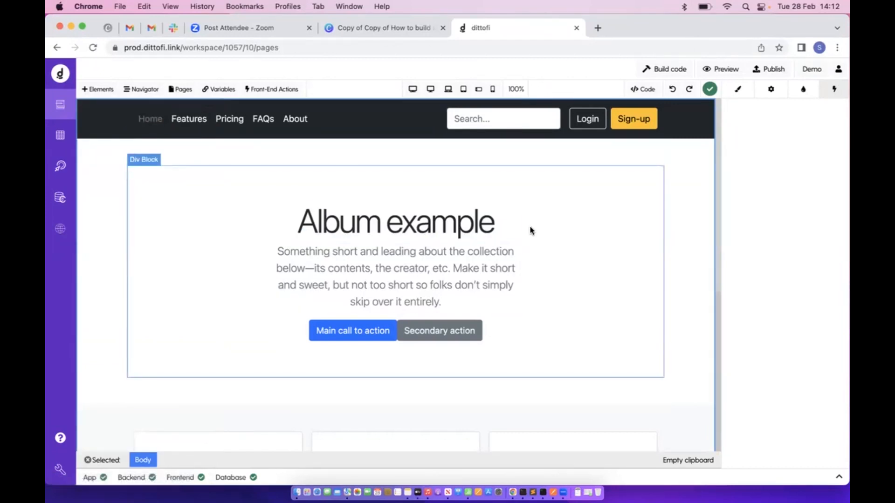
# Retitle the hero heading 'Courses' and its paragraph 'Signup and take one of our courses'
pyautogui.click(360, 231)
pyautogui.doubleClick(360, 228)
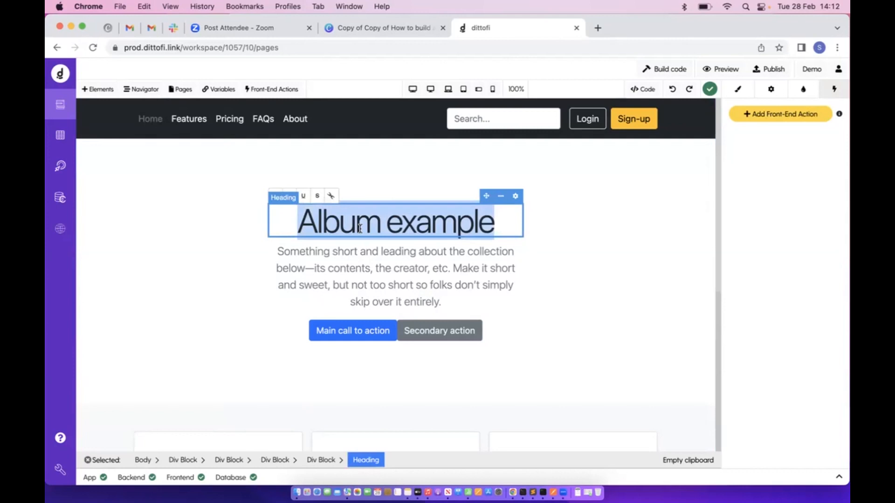
pyautogui.write('Courses')
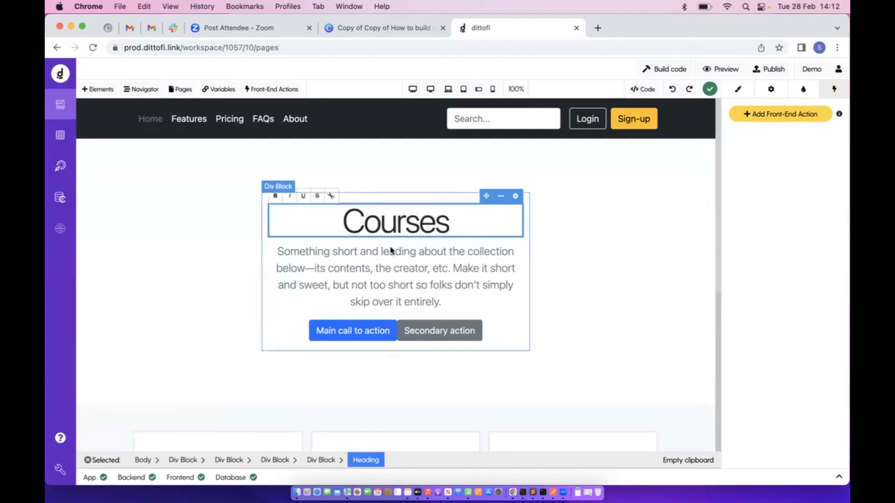
pyautogui.doubleClick(372, 258)
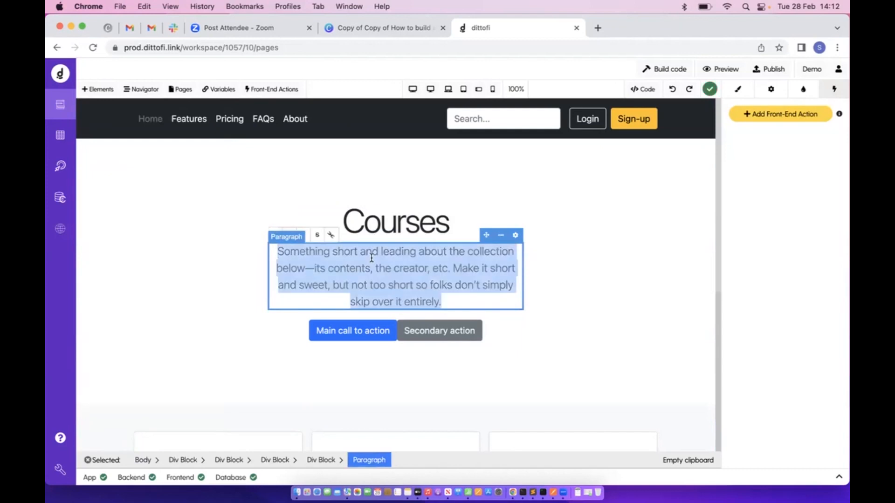
pyautogui.write('S')
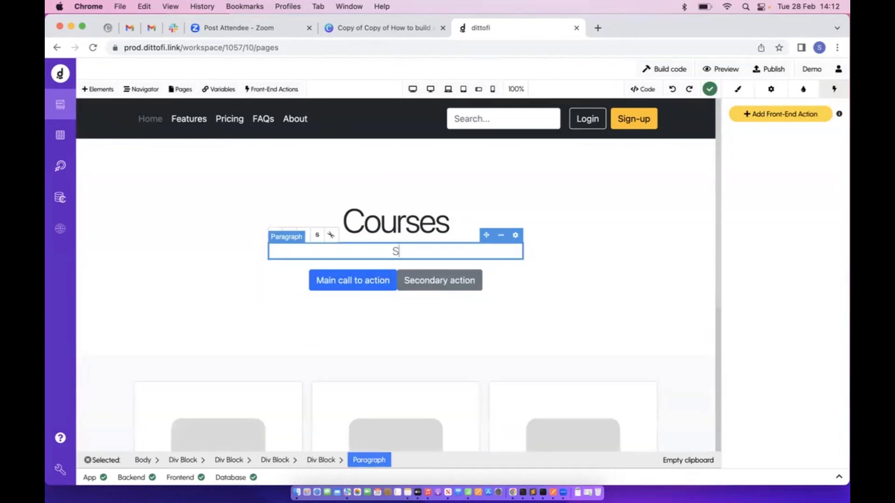
pyautogui.write('ignup and take o')
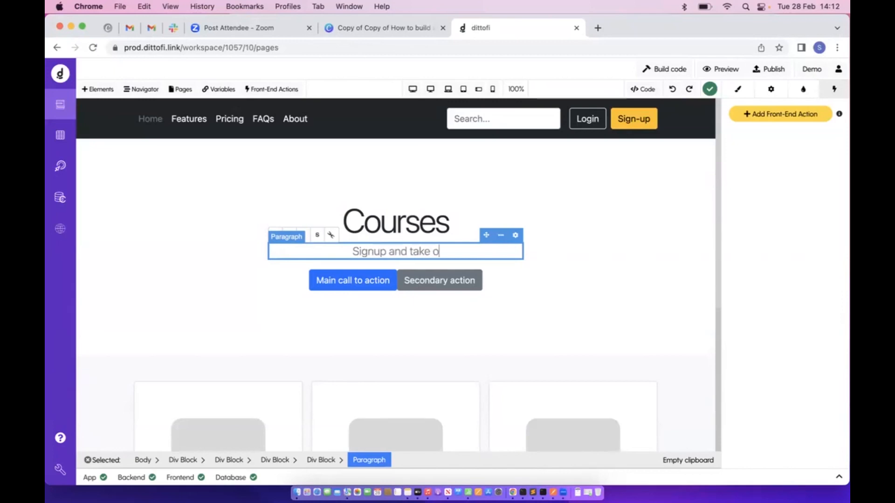
pyautogui.write('ne of our')
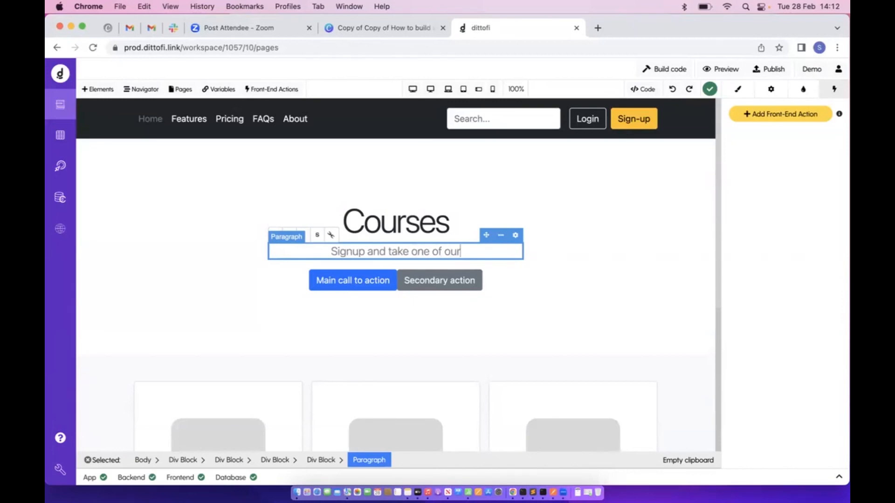
pyautogui.write(' courses')
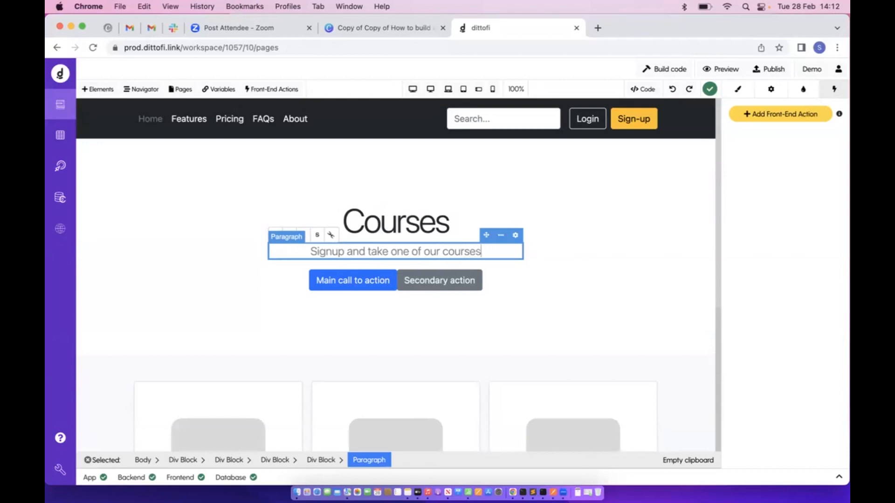
pyautogui.click(669, 266)
pyautogui.click(587, 270)
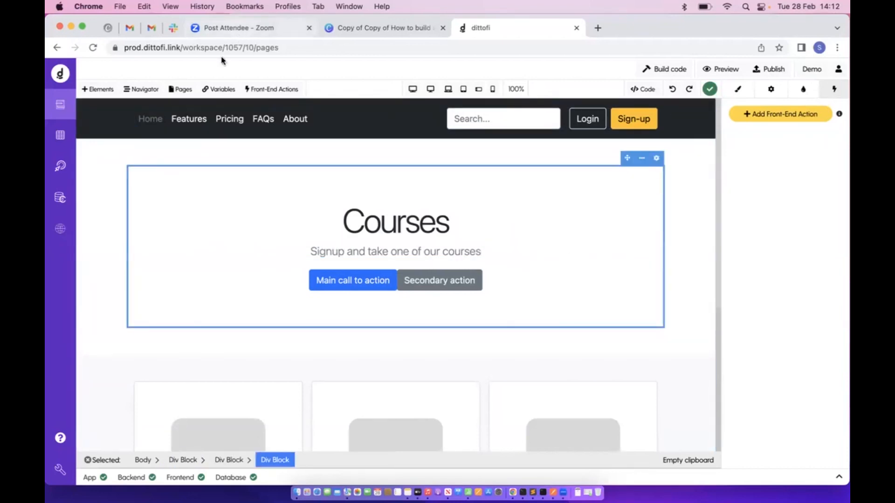
# Delete the Features, Home, FAQs and About navbar links
pyautogui.click(195, 127)
pyautogui.click(237, 127)
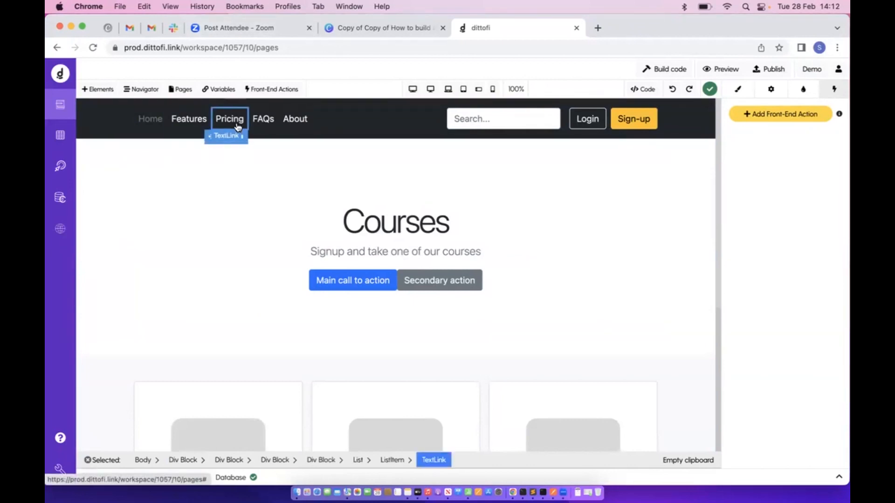
pyautogui.click(262, 123)
pyautogui.click(184, 126)
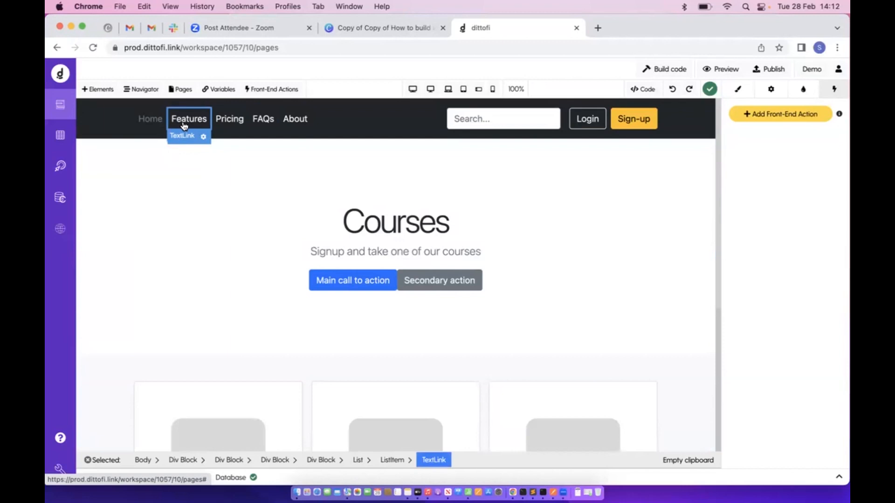
pyautogui.press('Delete')
pyautogui.click(150, 120)
pyautogui.press('Delete')
pyautogui.click(182, 126)
pyautogui.press('Delete')
pyautogui.click(181, 122)
pyautogui.press('Delete')
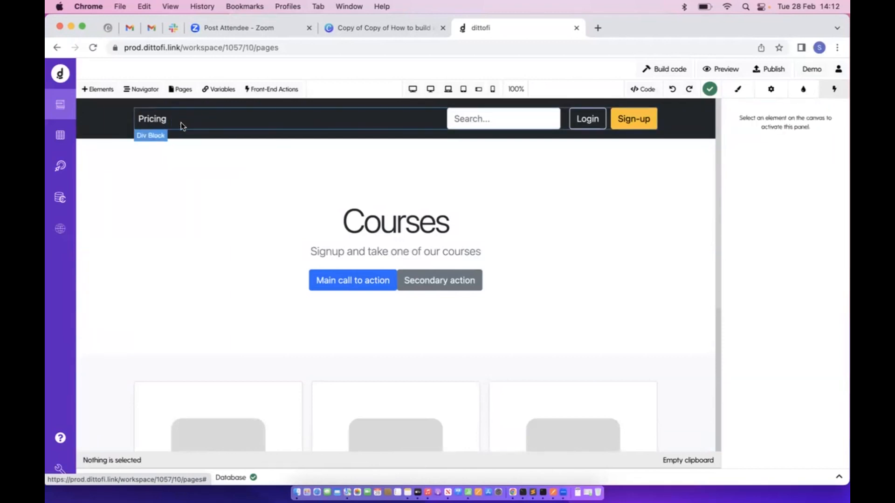
# Rename the remaining Pricing link to 'Dashboard'
pyautogui.doubleClick(154, 121)
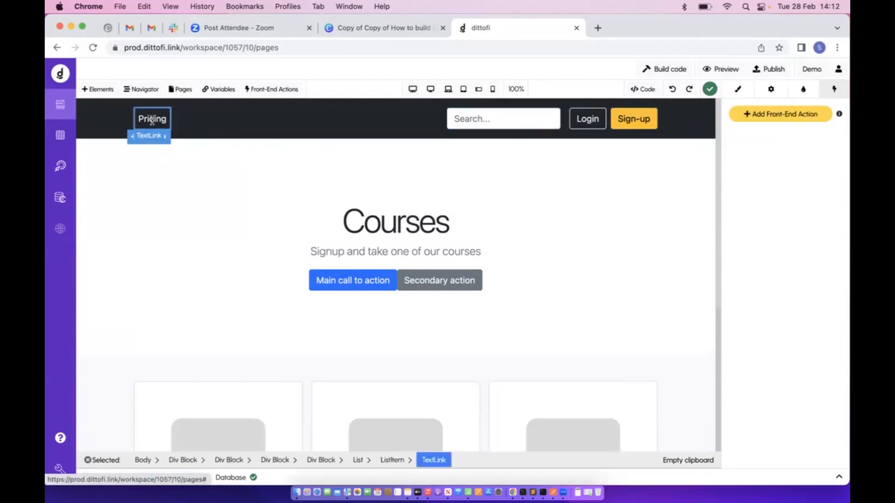
pyautogui.write('Das')
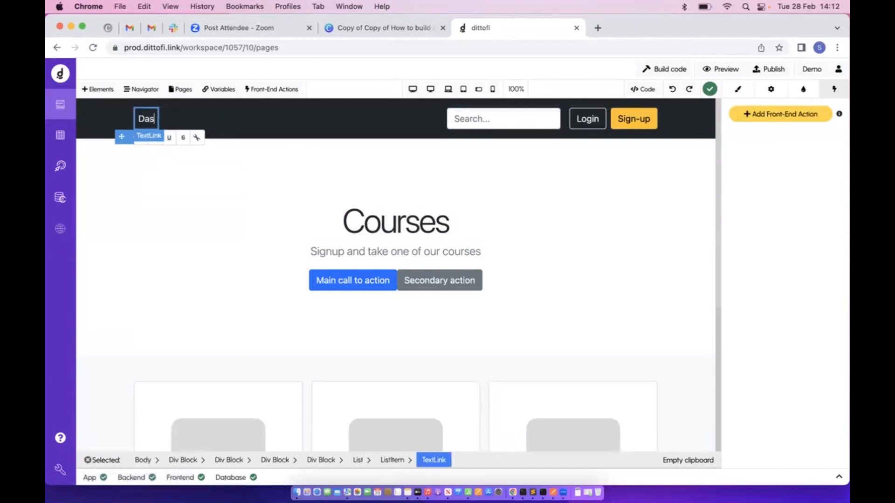
pyautogui.write('hbo')
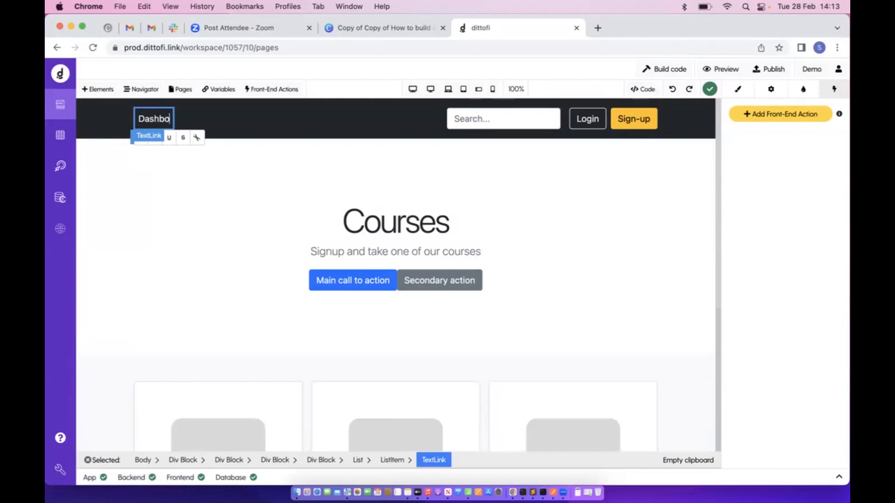
pyautogui.write('ard')
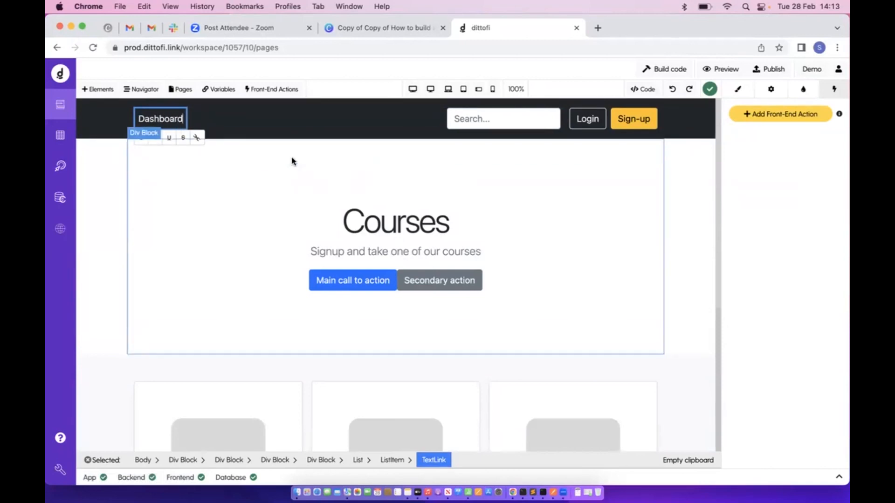
pyautogui.click(292, 161)
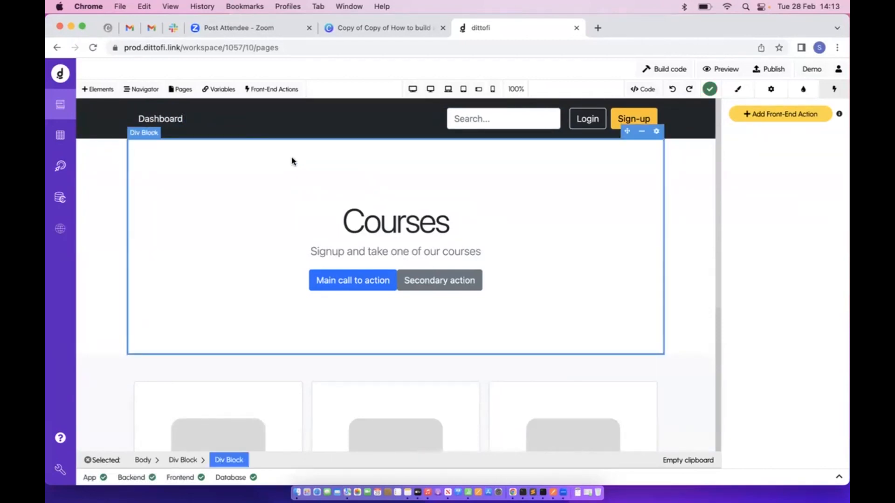
# Find and select the Modal holding the Login button in the Navigator tree
pyautogui.click(145, 90)
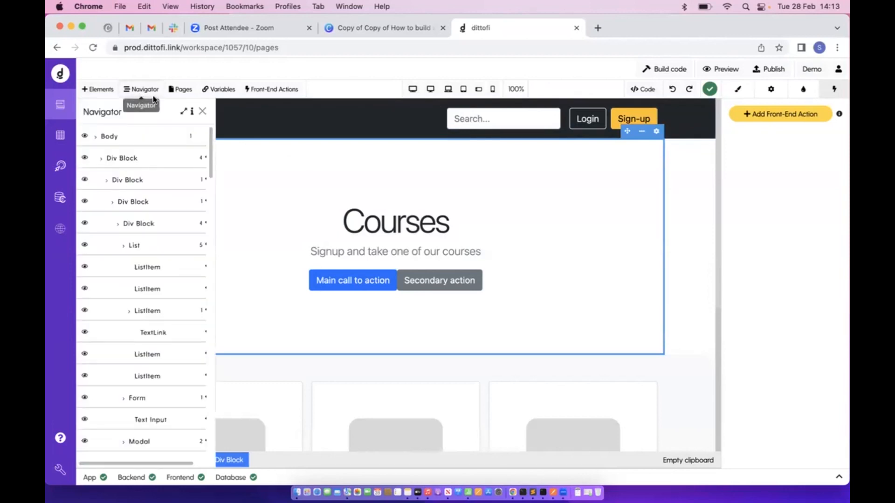
pyautogui.click(140, 138)
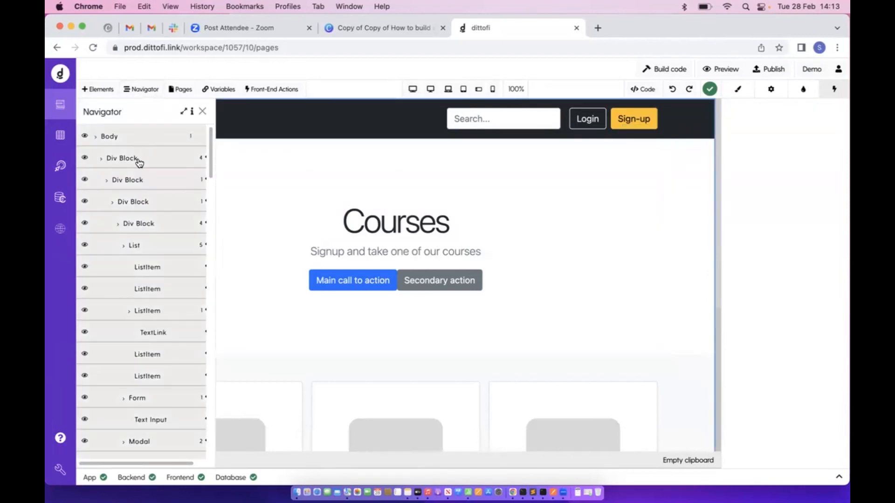
pyautogui.click(138, 160)
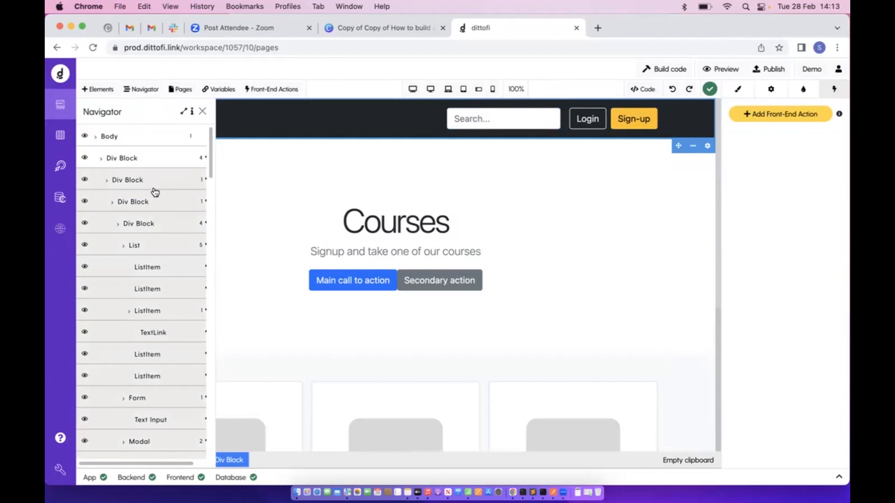
pyautogui.scroll(-5, 155, 192)
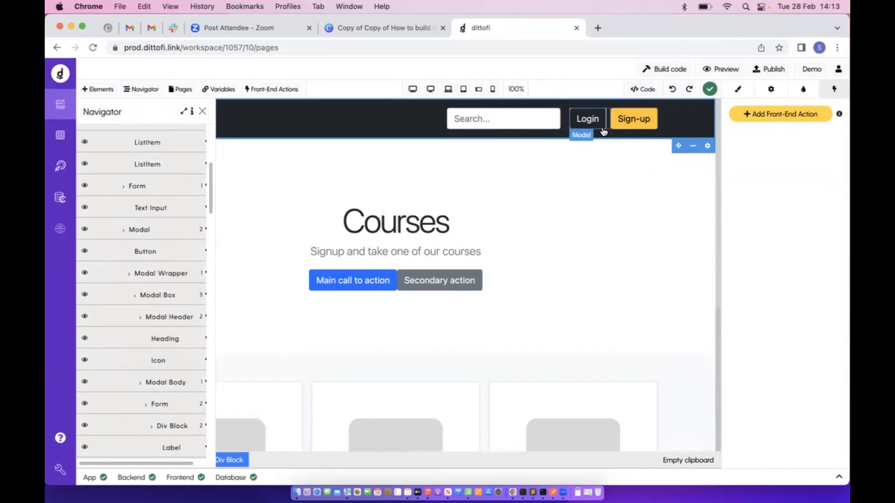
pyautogui.click(598, 125)
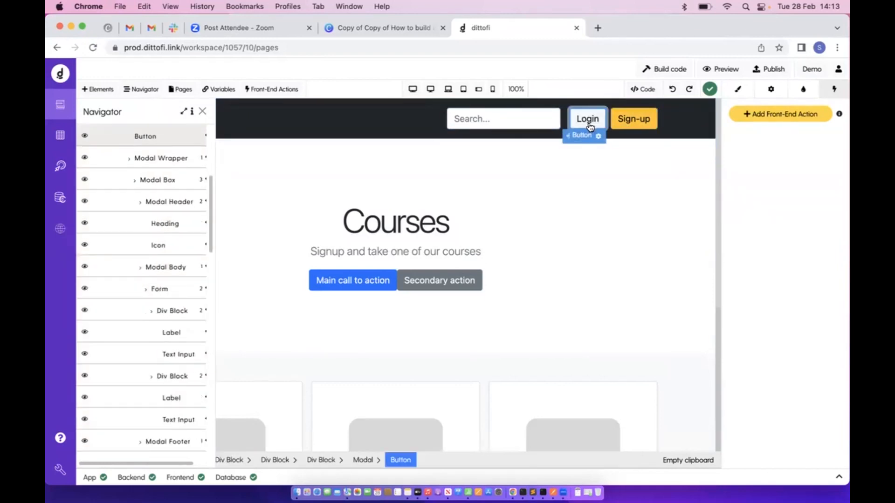
pyautogui.scroll(2, 172, 212)
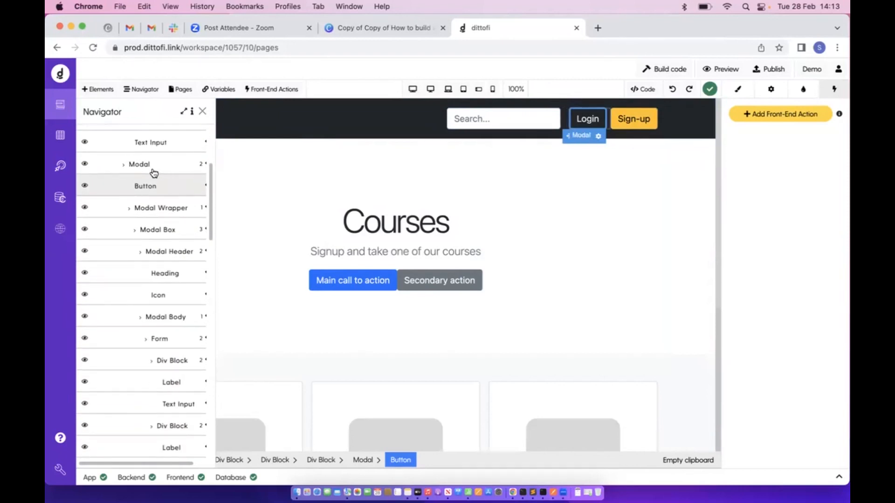
pyautogui.click(154, 172)
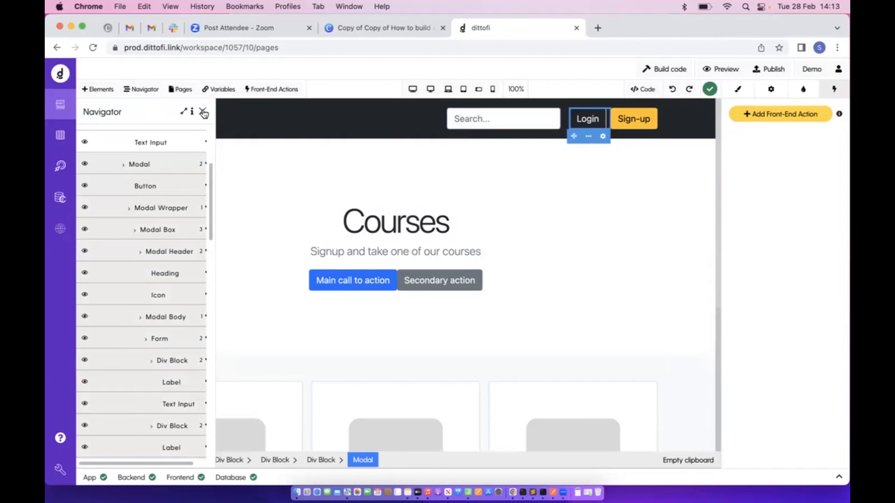
pyautogui.click(204, 114)
# Switch the Login modal's Preview between Show and Hide, ending on Hide
pyautogui.click(777, 92)
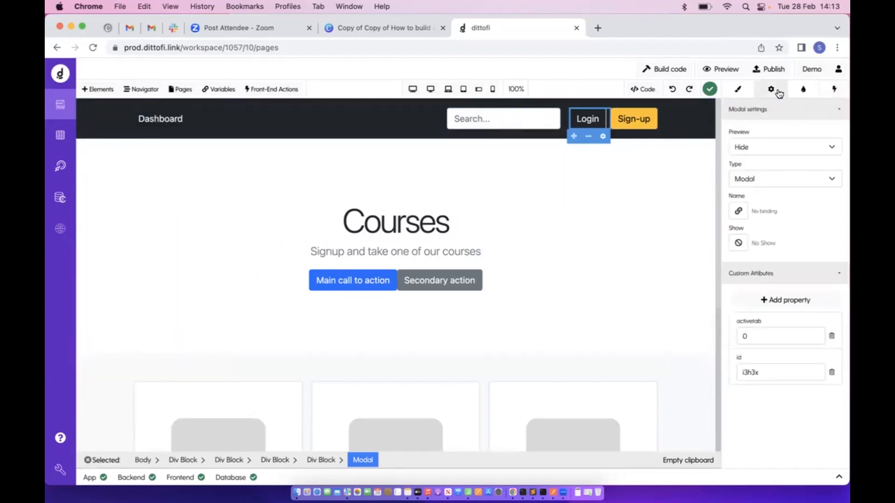
pyautogui.click(779, 148)
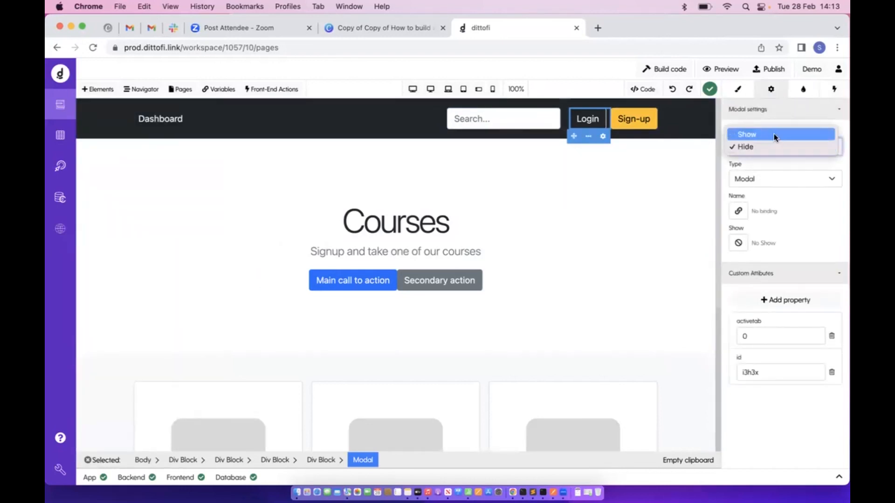
pyautogui.click(775, 134)
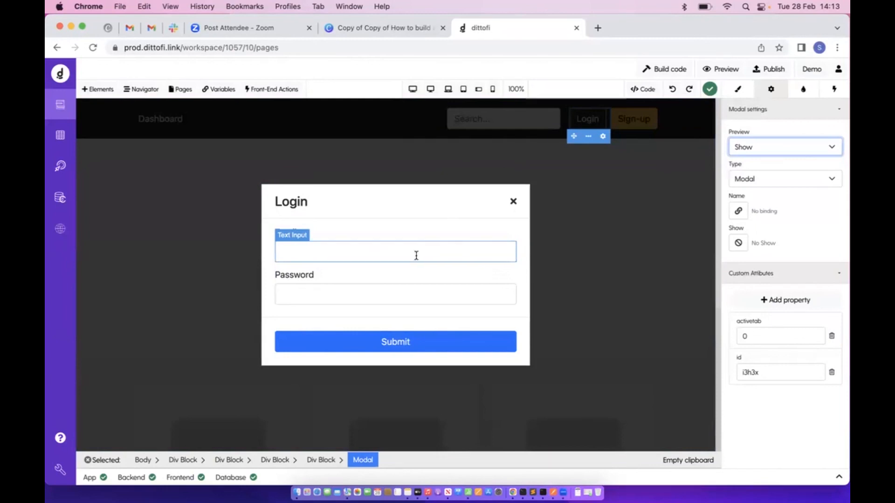
pyautogui.click(805, 151)
pyautogui.click(791, 160)
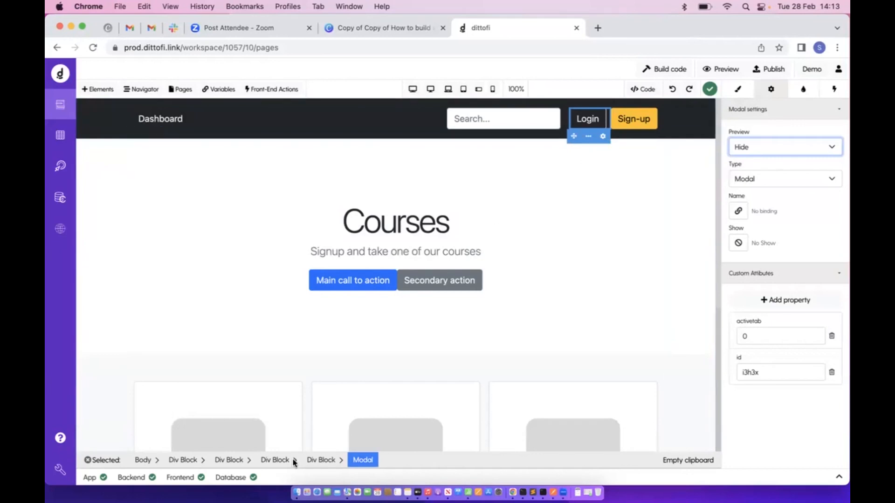
pyautogui.click(780, 154)
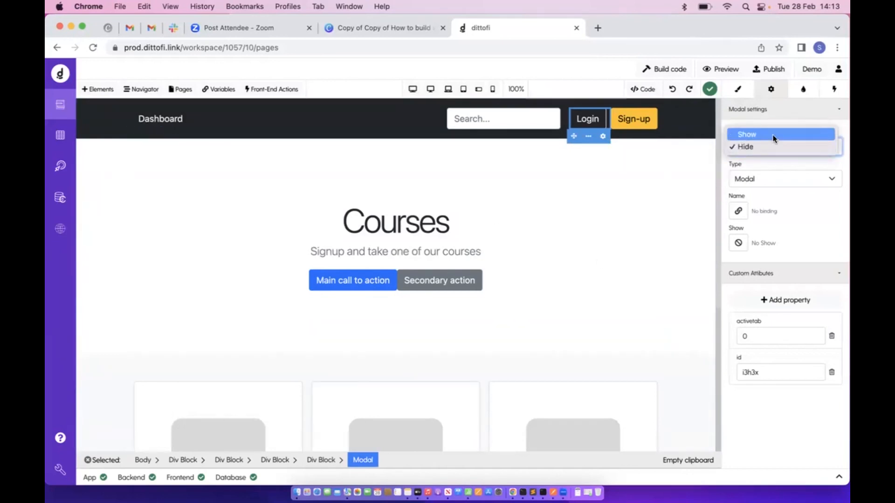
pyautogui.click(775, 134)
pyautogui.click(768, 154)
pyautogui.click(766, 158)
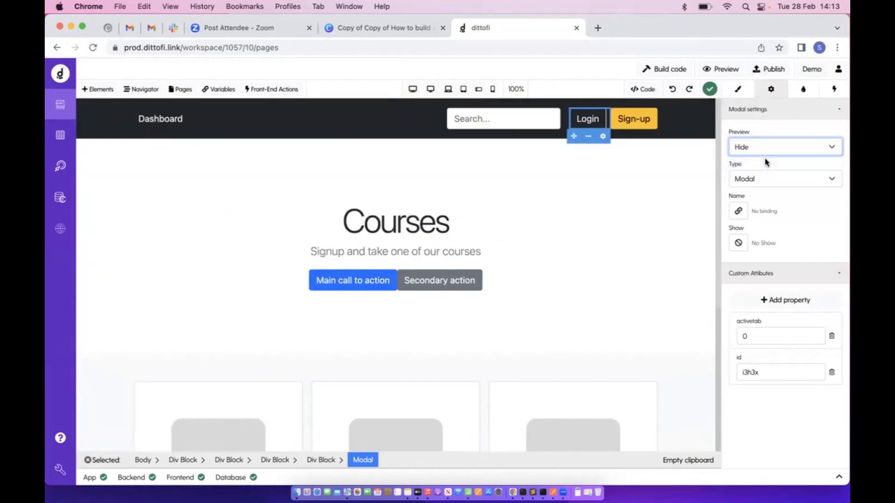
pyautogui.click(501, 120)
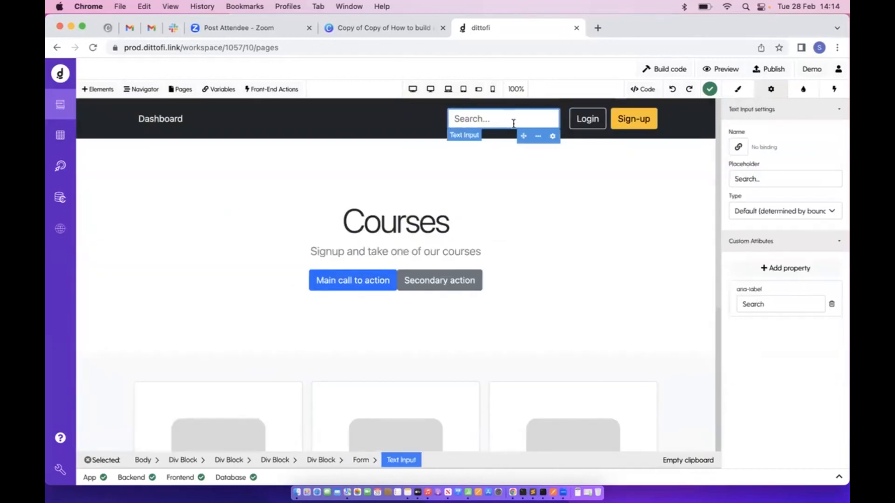
pyautogui.click(751, 175)
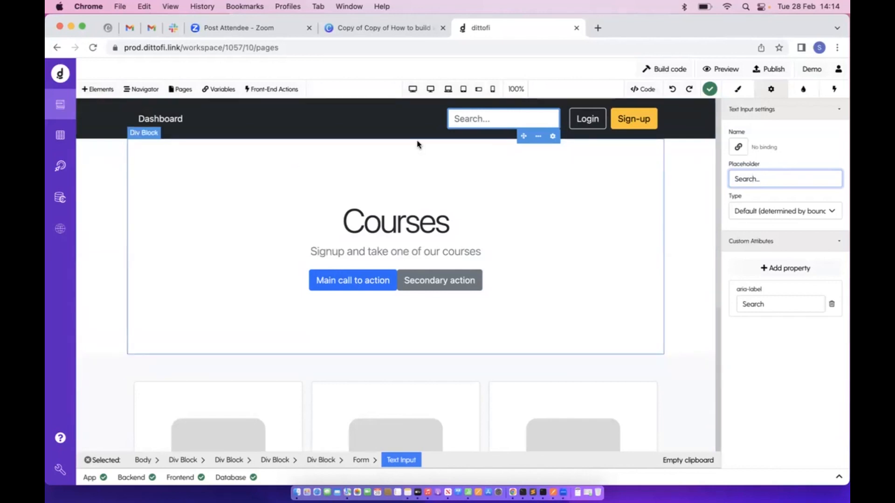
pyautogui.click(375, 280)
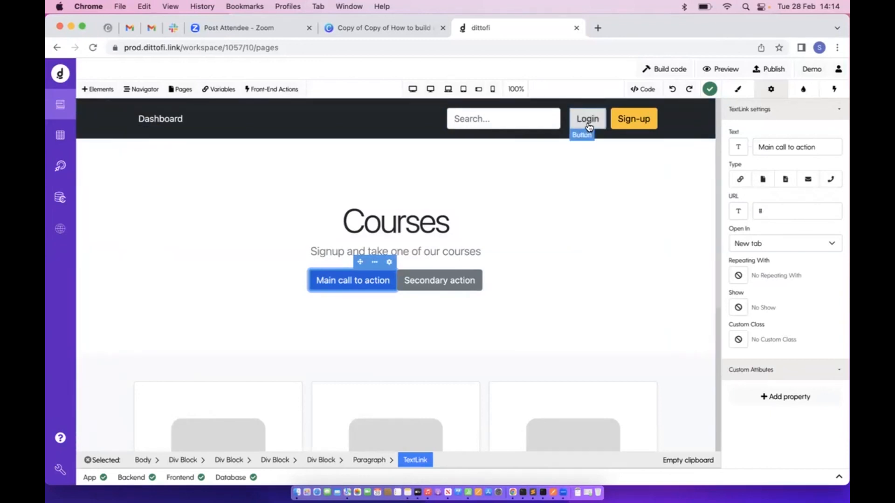
pyautogui.scroll(-5, 564, 233)
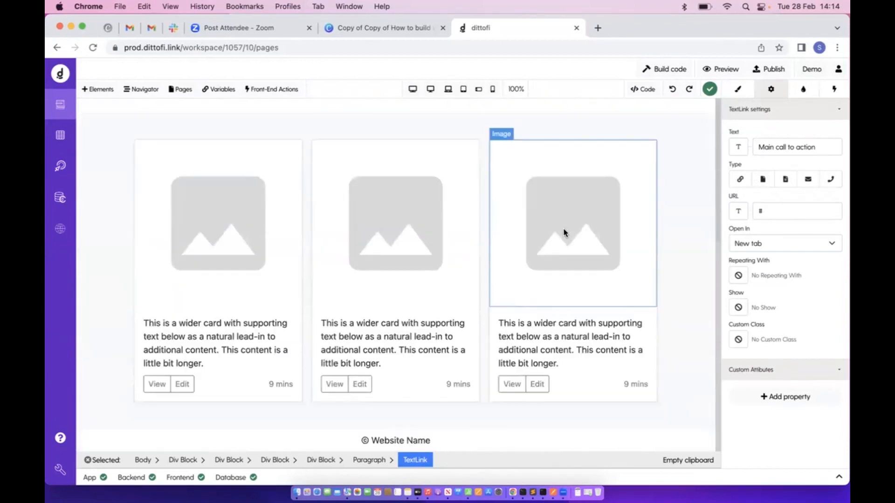
# Inspect the first course card's image and description paragraph
pyautogui.click(299, 263)
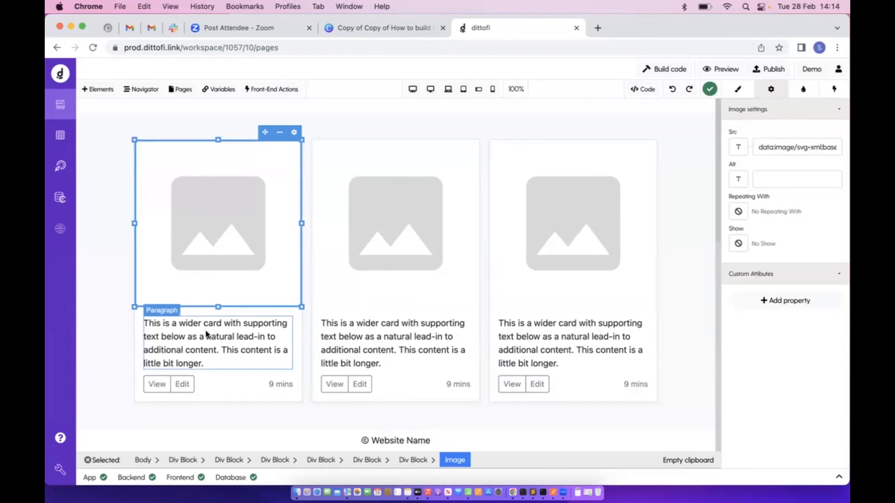
pyautogui.click(229, 333)
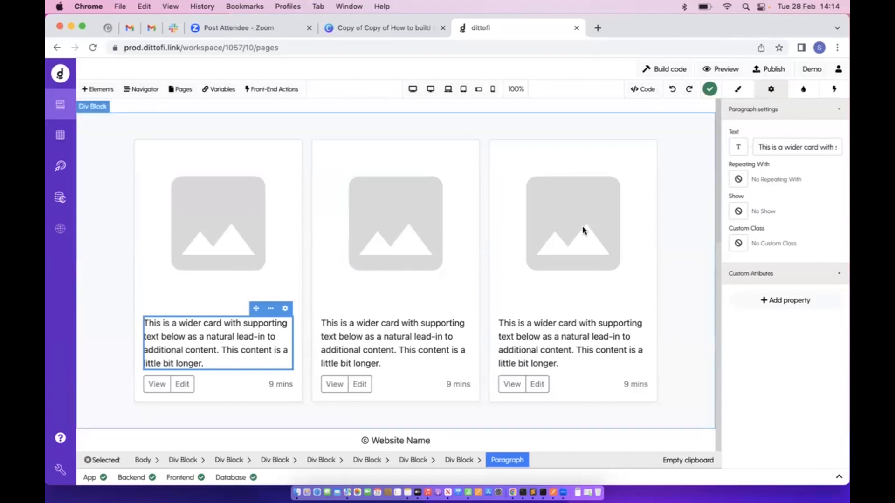
pyautogui.scroll(5, 534, 254)
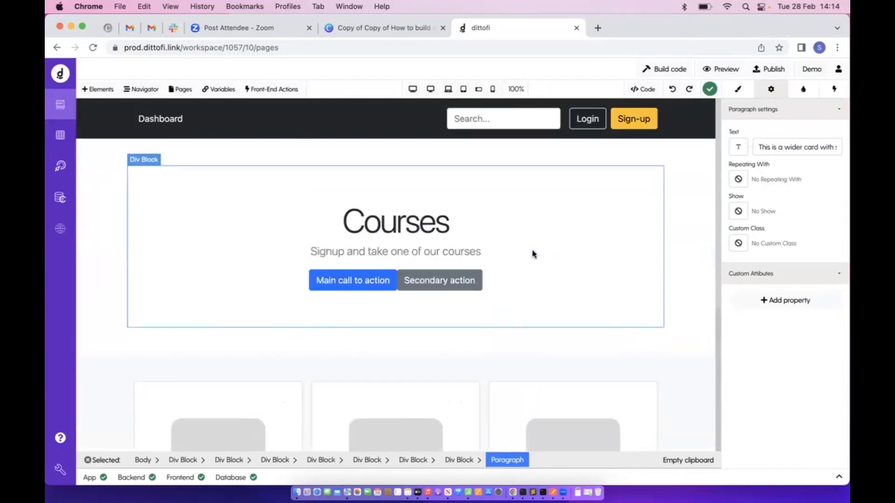
pyautogui.scroll(-5, 534, 254)
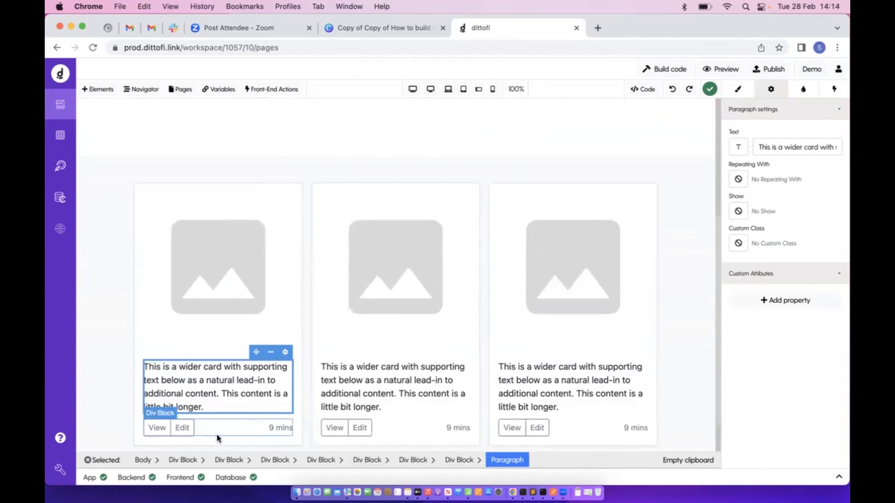
pyautogui.click(240, 285)
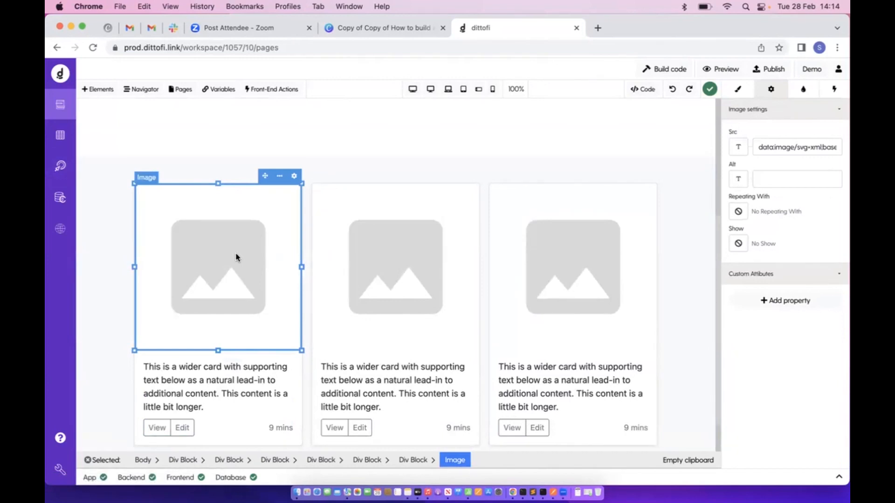
# Check getCourses in Actions, then open the getAllCourses action and its test panel
pyautogui.click(60, 167)
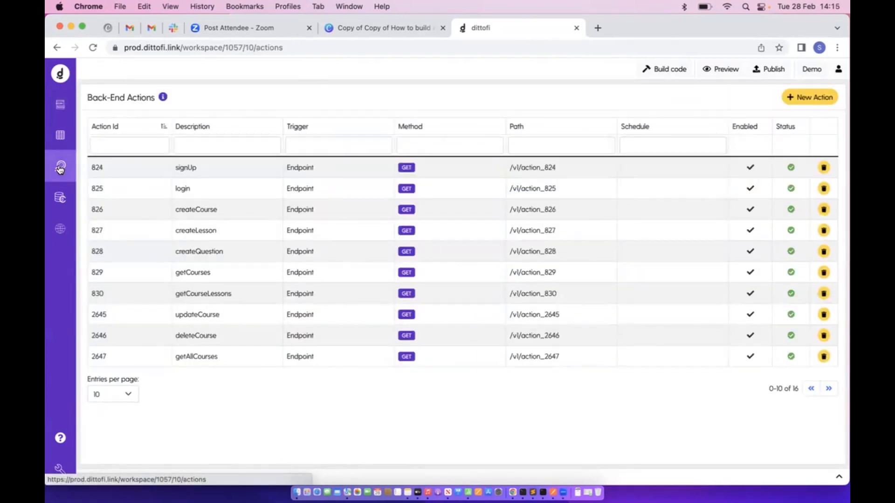
pyautogui.click(204, 278)
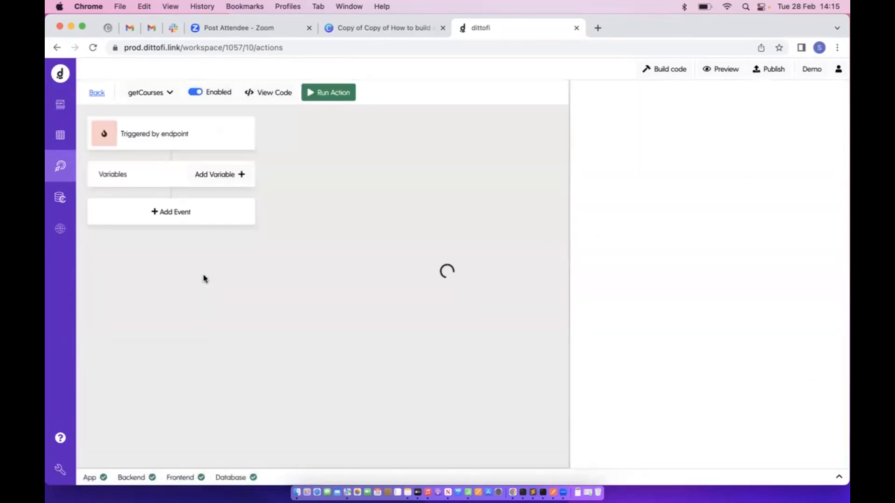
pyautogui.click(94, 92)
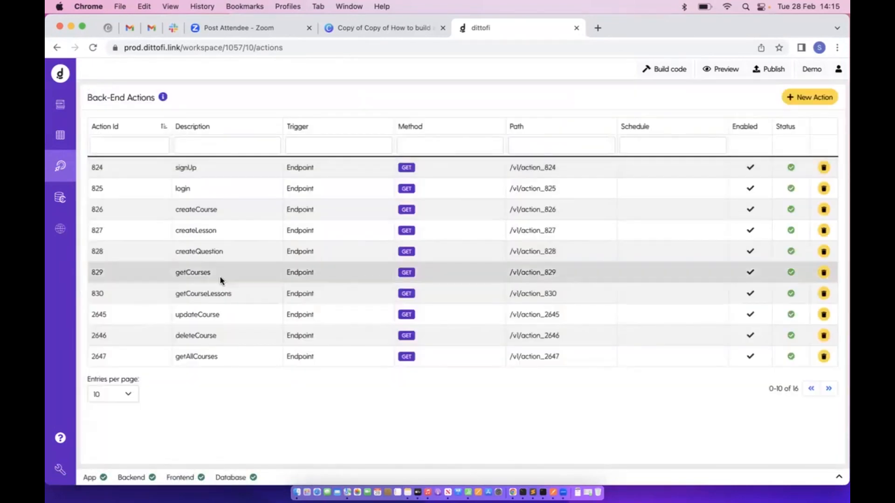
pyautogui.click(202, 362)
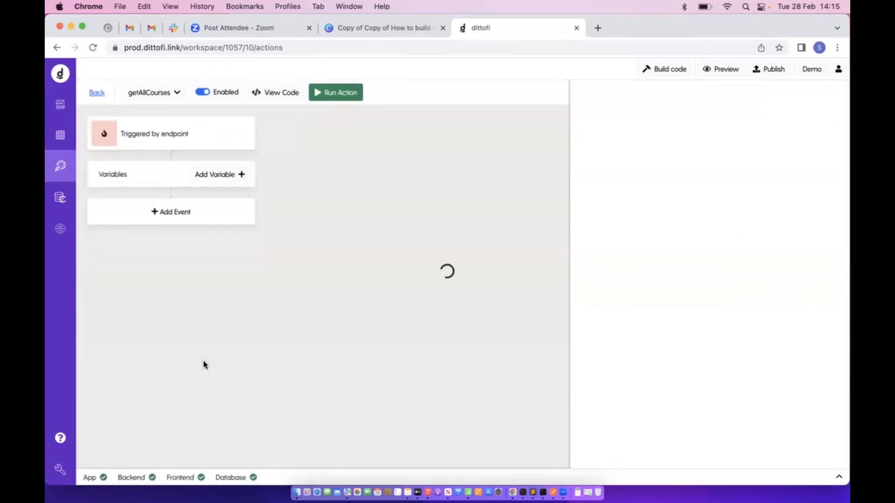
pyautogui.click(344, 95)
# Run getAllCourses and examine the returned course array
pyautogui.click(833, 460)
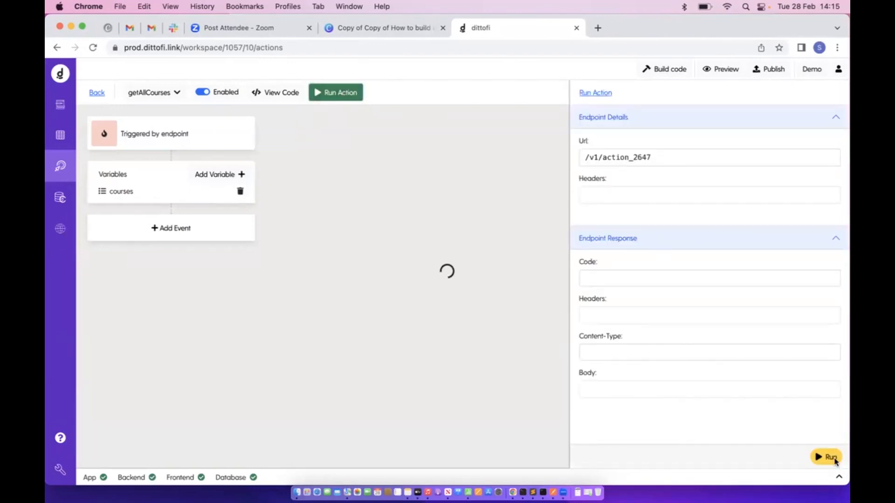
pyautogui.scroll(-5, 701, 339)
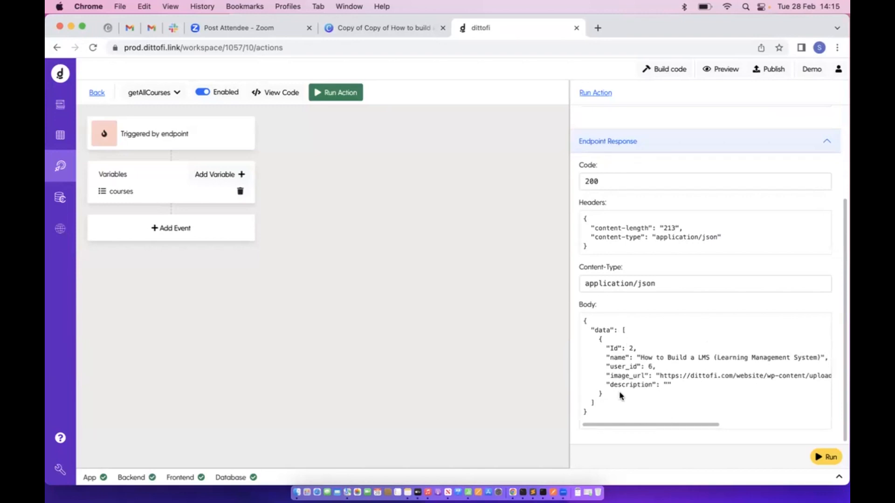
pyautogui.moveTo(621, 397); pyautogui.dragTo(621, 330)
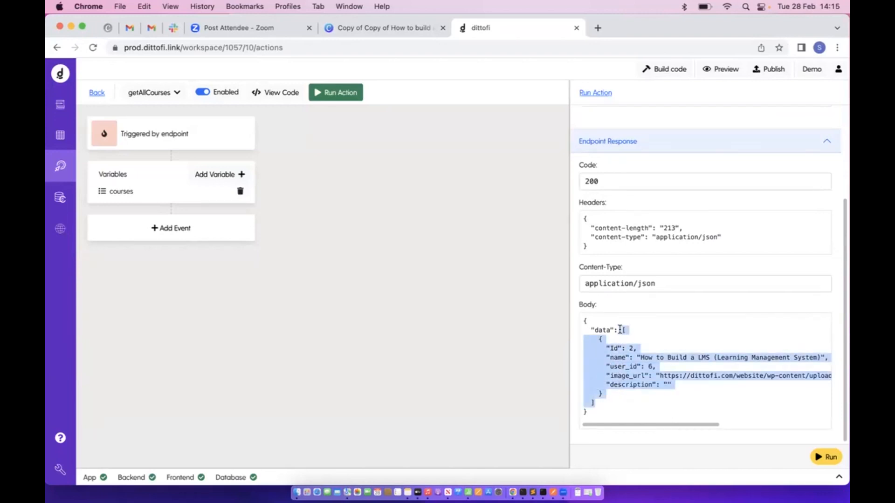
# Compare the response with the courses table, then return to the page's course cards
pyautogui.click(60, 135)
pyautogui.click(367, 93)
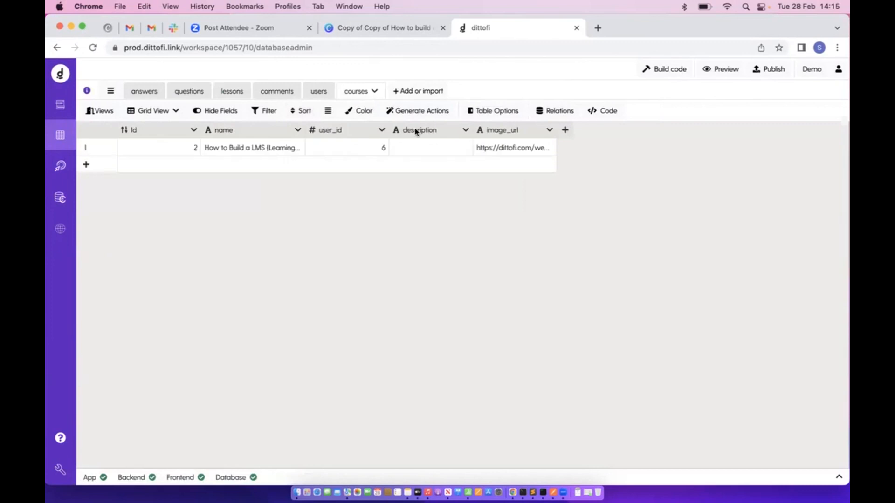
pyautogui.click(60, 165)
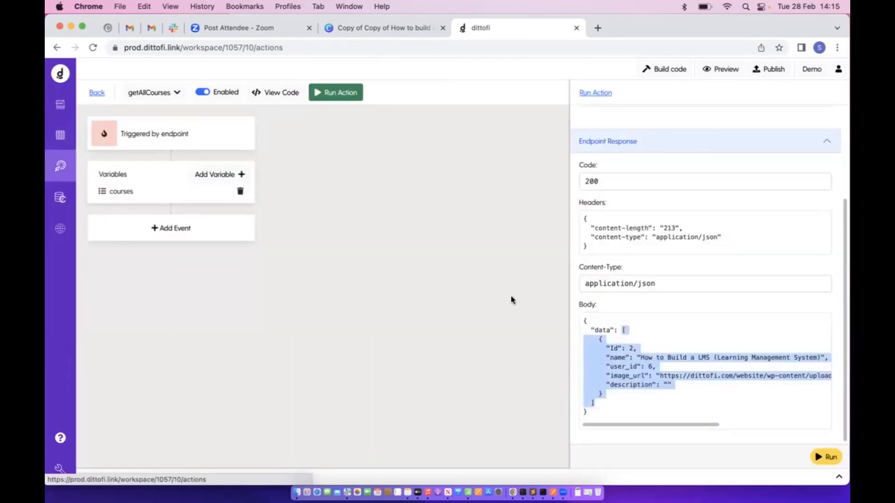
pyautogui.click(722, 380)
pyautogui.moveTo(622, 328); pyautogui.dragTo(629, 415)
pyautogui.click(54, 107)
pyautogui.scroll(-5, 309, 288)
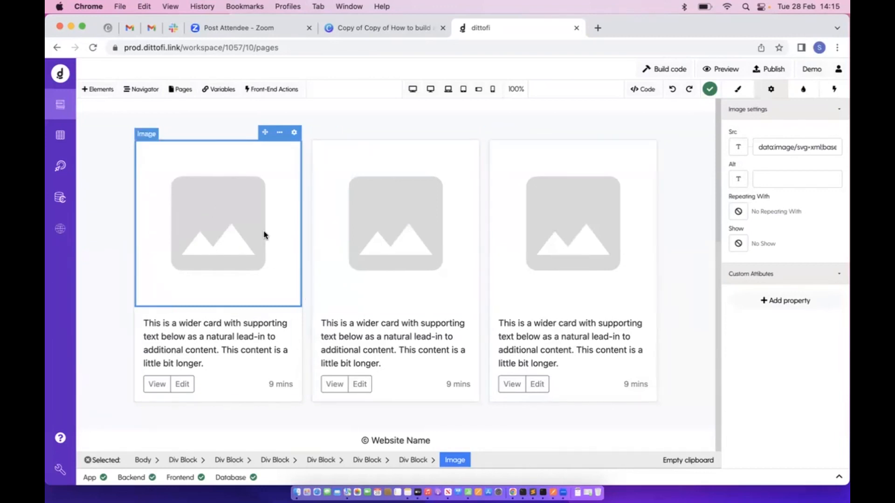
# Try adding a new row to the courses table with user_id 1
pyautogui.click(60, 135)
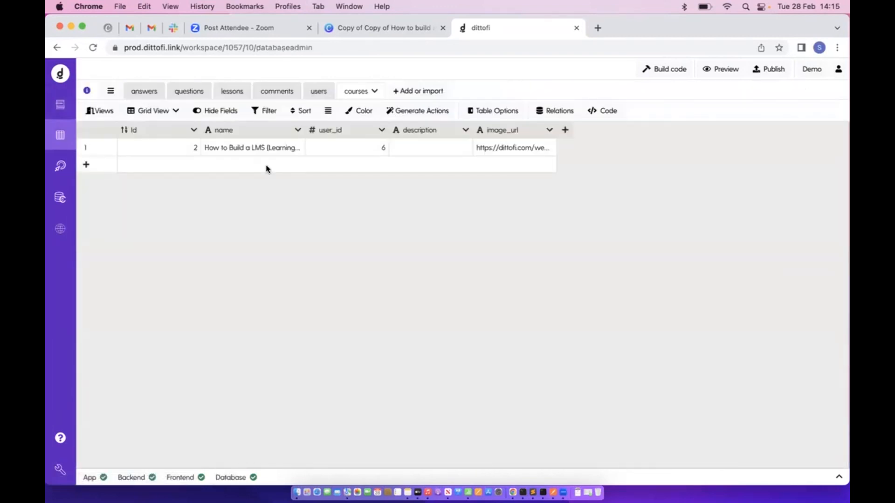
pyautogui.click(267, 169)
pyautogui.click(324, 132)
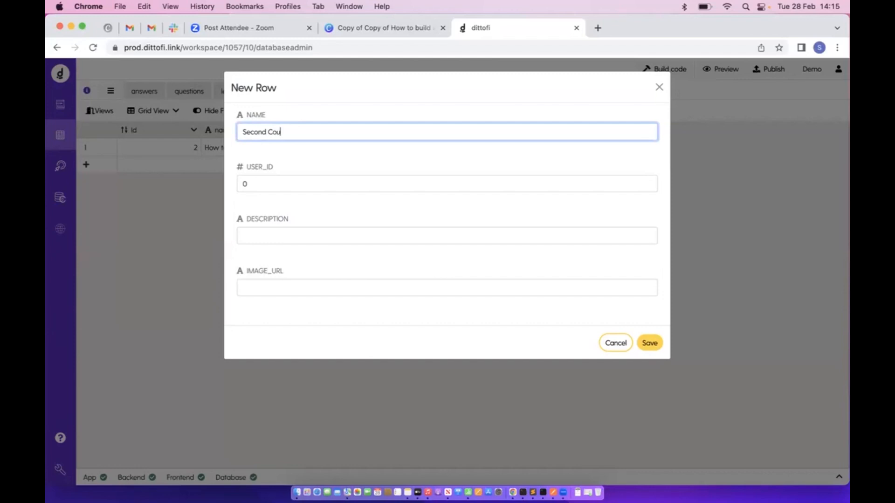
pyautogui.doubleClick(240, 184)
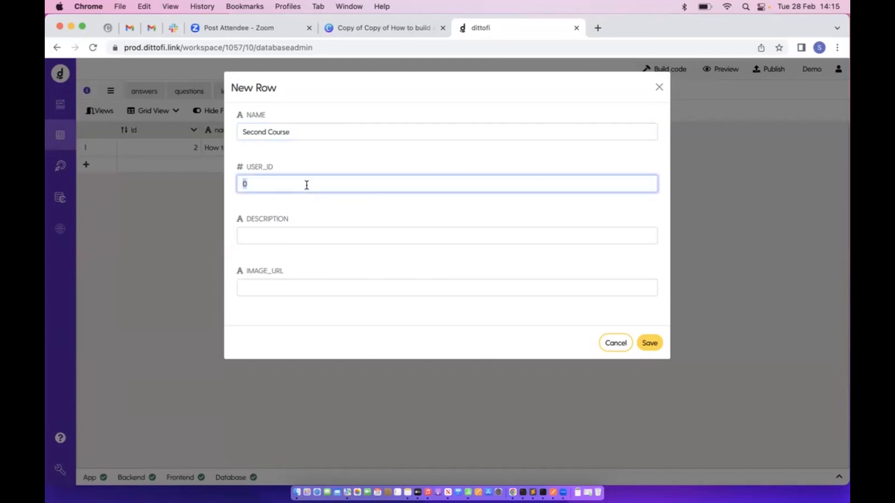
pyautogui.write('1')
pyautogui.click(649, 343)
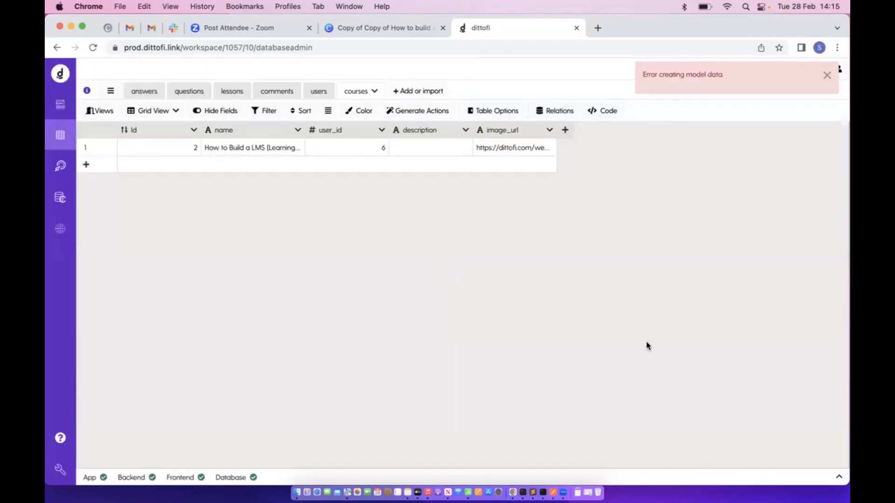
# After checking the users table for valid ids, add 'Second Course' with user_id 3 and rerun getAllCourses
pyautogui.click(313, 92)
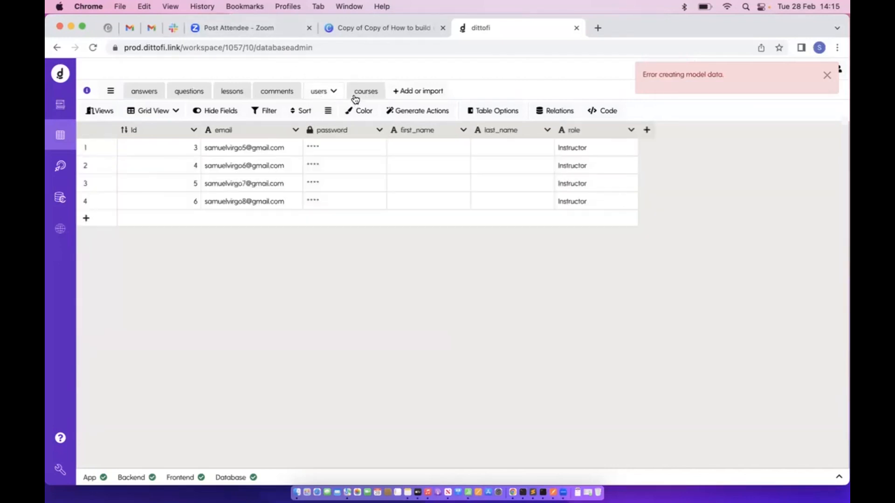
pyautogui.click(355, 96)
pyautogui.click(320, 169)
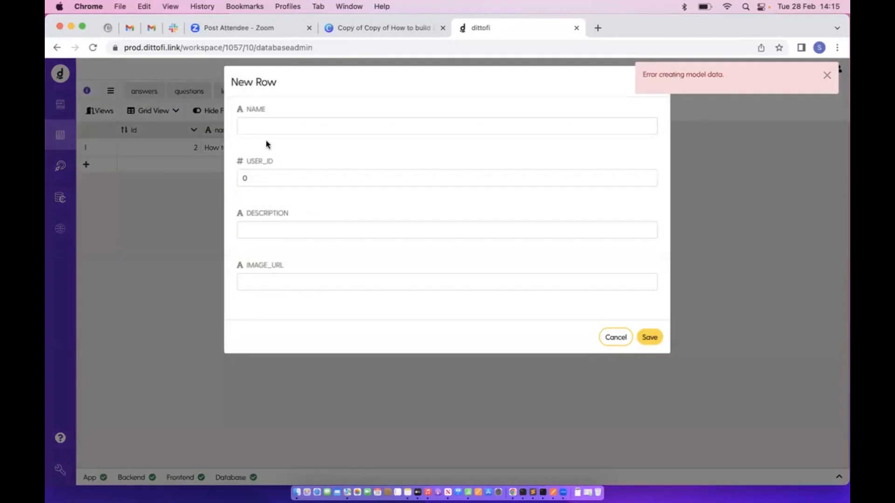
pyautogui.click(303, 183)
pyautogui.click(262, 135)
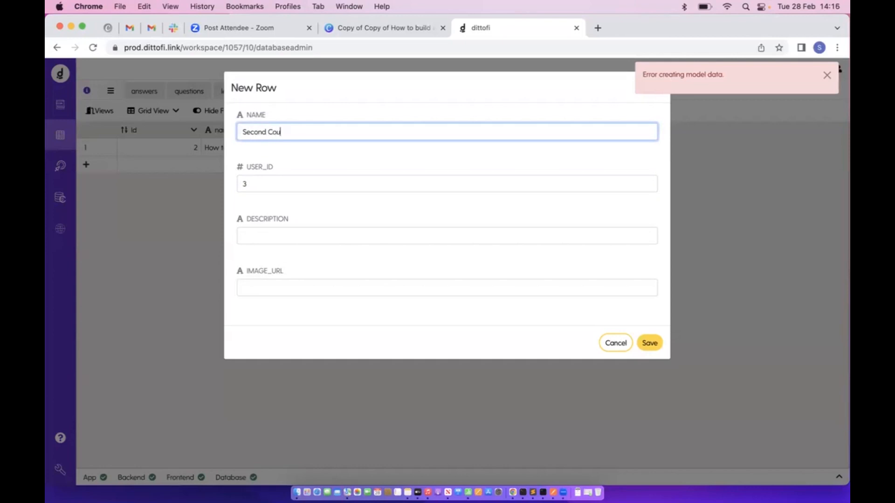
pyautogui.click(649, 343)
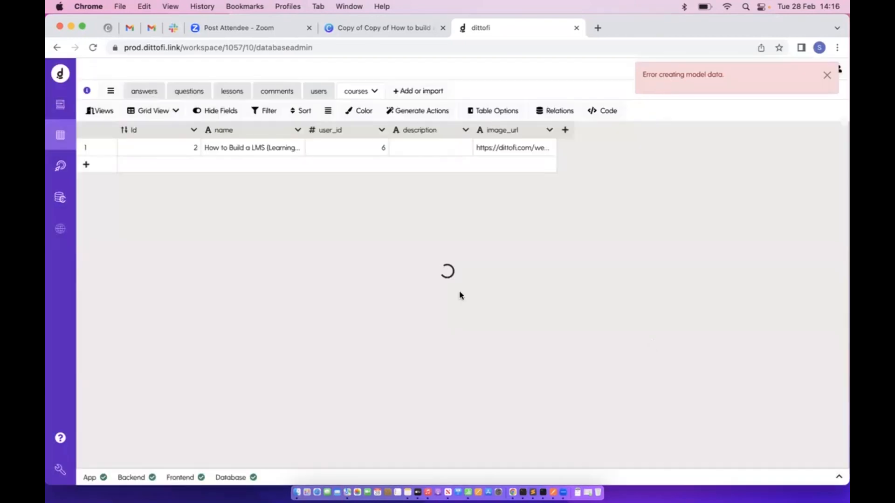
pyautogui.click(60, 166)
pyautogui.click(826, 457)
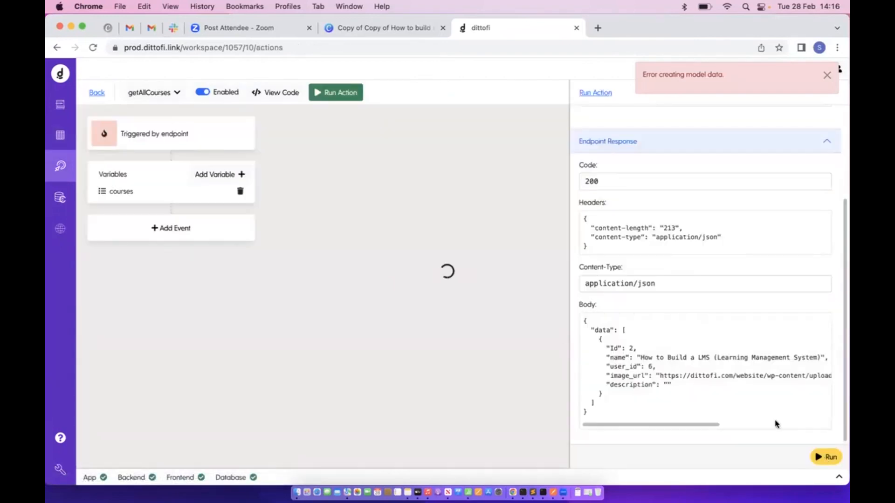
# Select the returned course data in the getAllCourses response and compare it with the page designer
pyautogui.scroll(-3, 730, 369)
pyautogui.moveTo(624, 272); pyautogui.dragTo(616, 408)
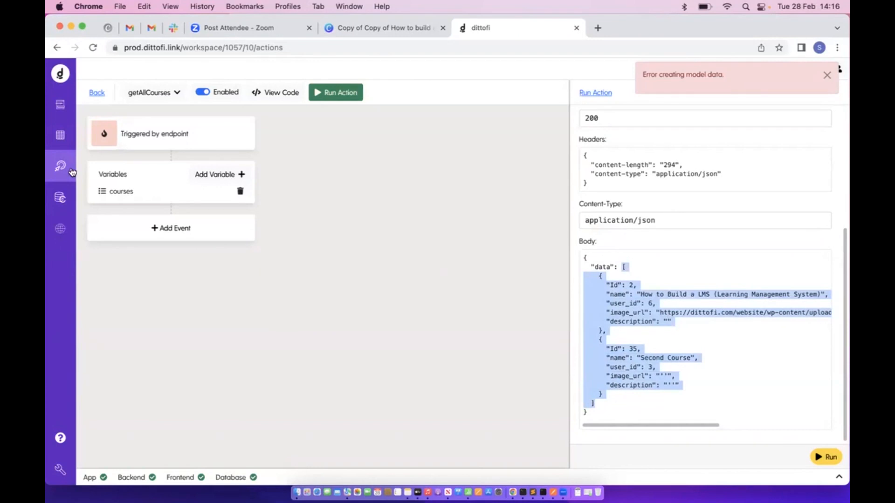
pyautogui.click(60, 104)
pyautogui.scroll(-4, 434, 338)
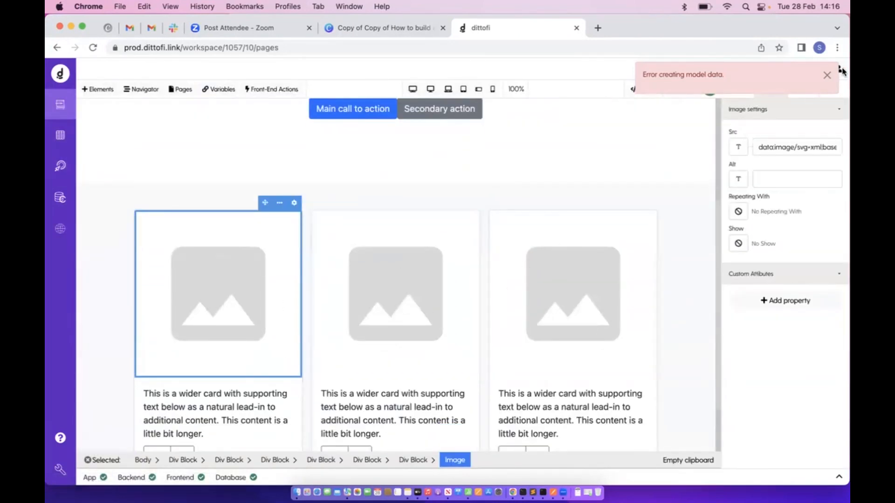
pyautogui.scroll(-2, 565, 176)
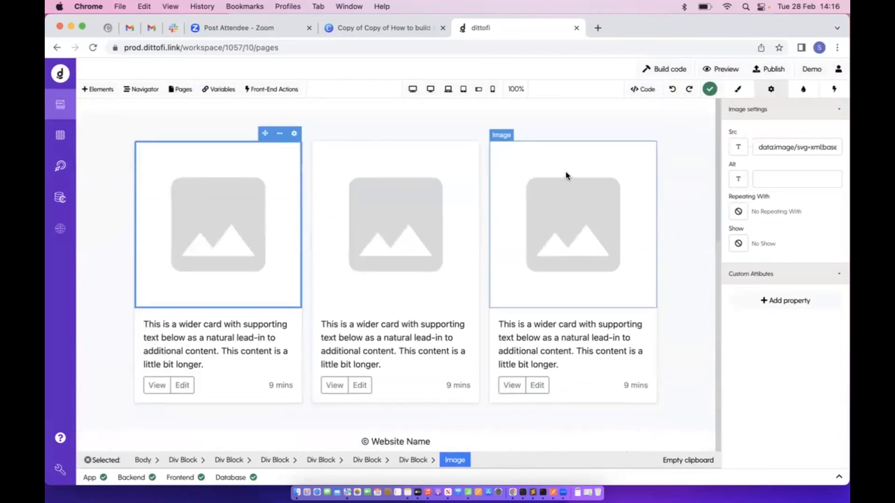
pyautogui.click(54, 172)
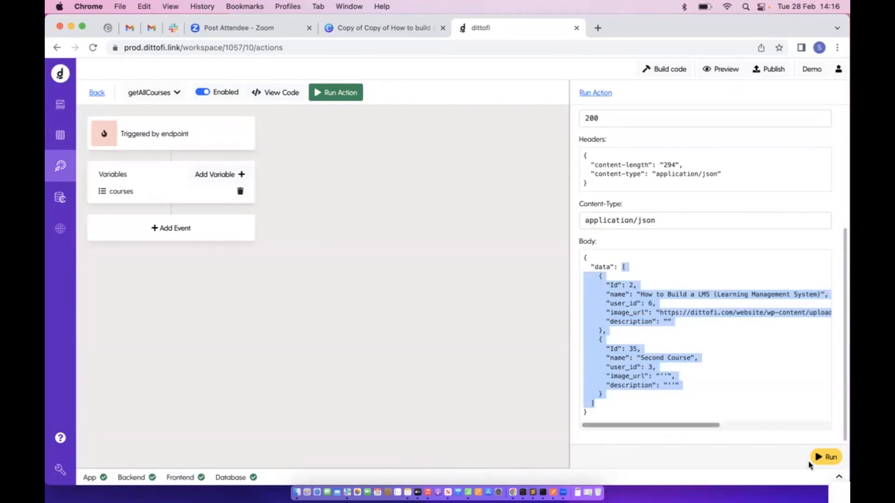
pyautogui.click(60, 116)
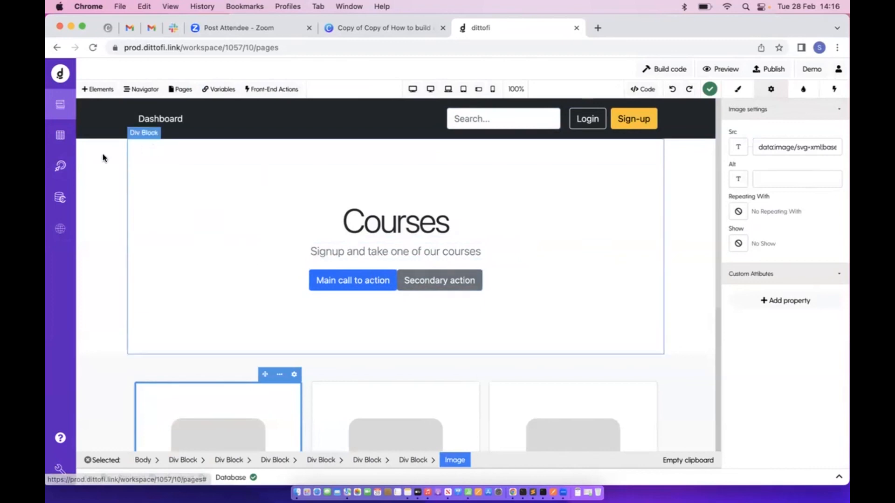
# Reselect both course objects in the response body, then go back to the Home page designer
pyautogui.click(60, 166)
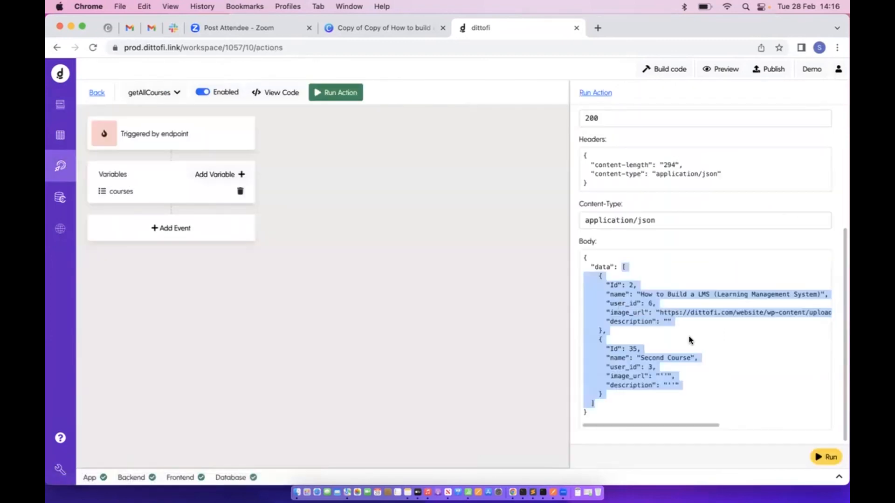
pyautogui.click(612, 293)
pyautogui.moveTo(598, 275); pyautogui.dragTo(611, 395)
pyautogui.click(99, 92)
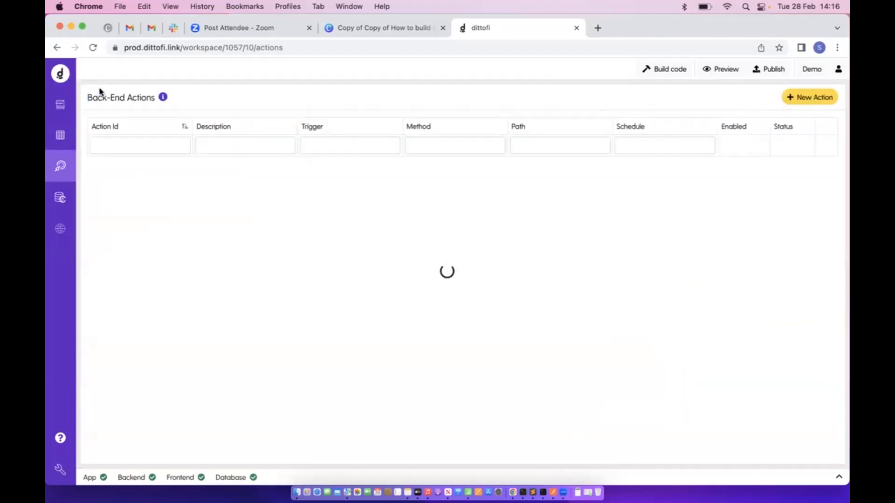
pyautogui.click(61, 108)
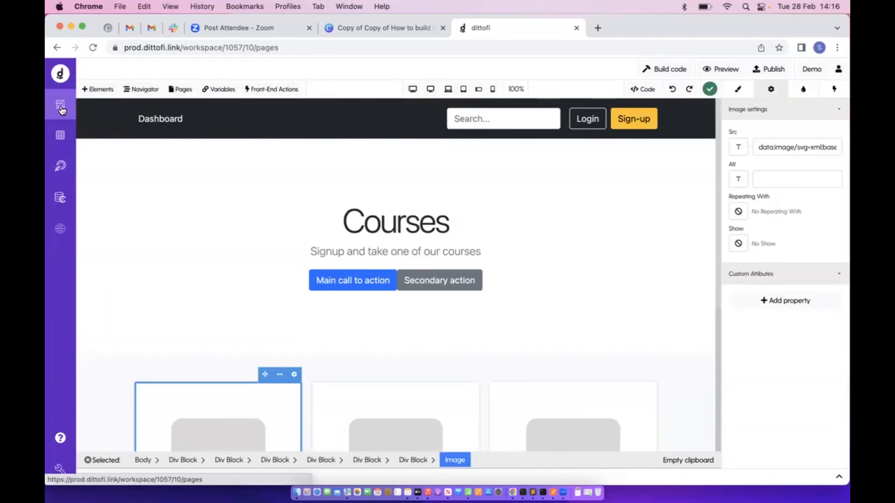
pyautogui.click(272, 90)
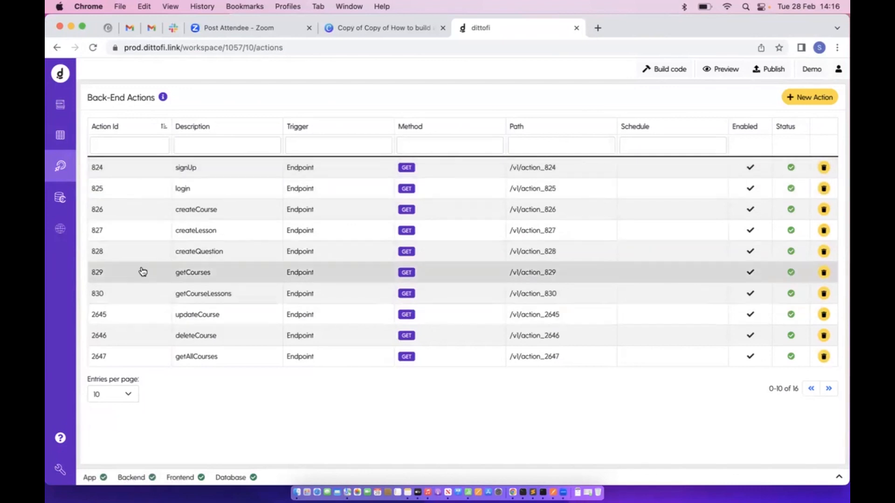
pyautogui.click(60, 104)
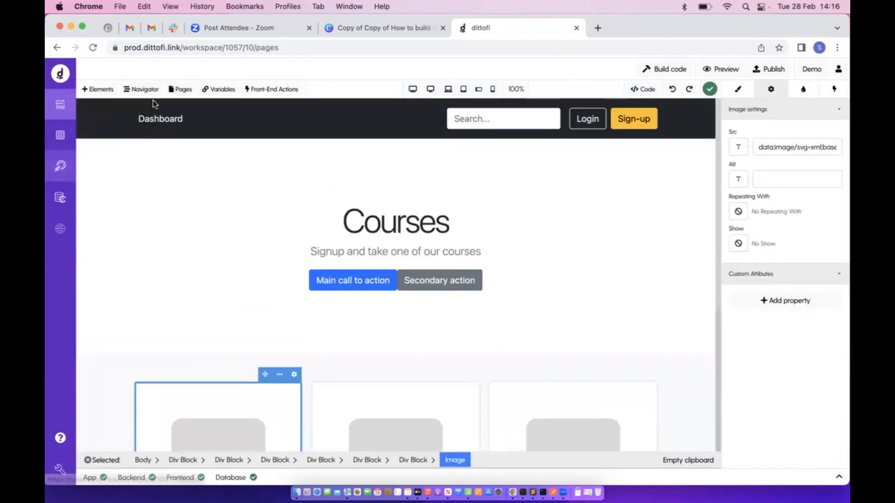
# Review the front-end getAllCourses workflow and the createQuestion back-end action
pyautogui.click(252, 96)
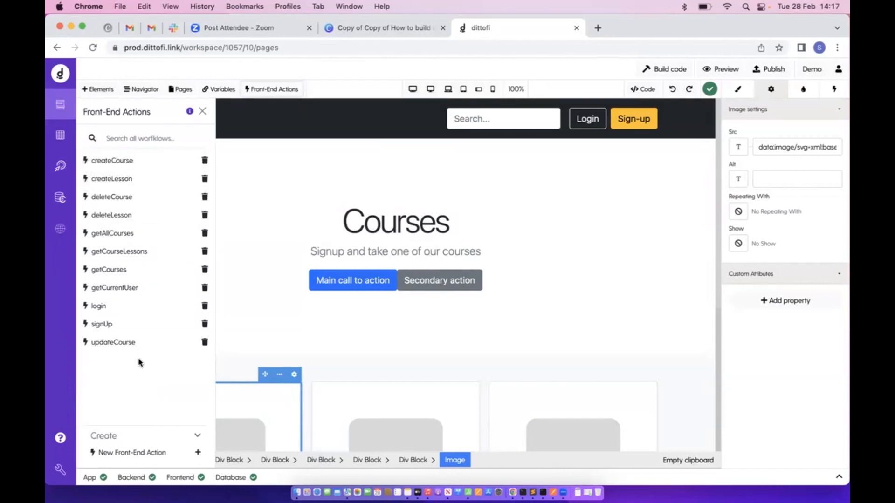
pyautogui.click(121, 240)
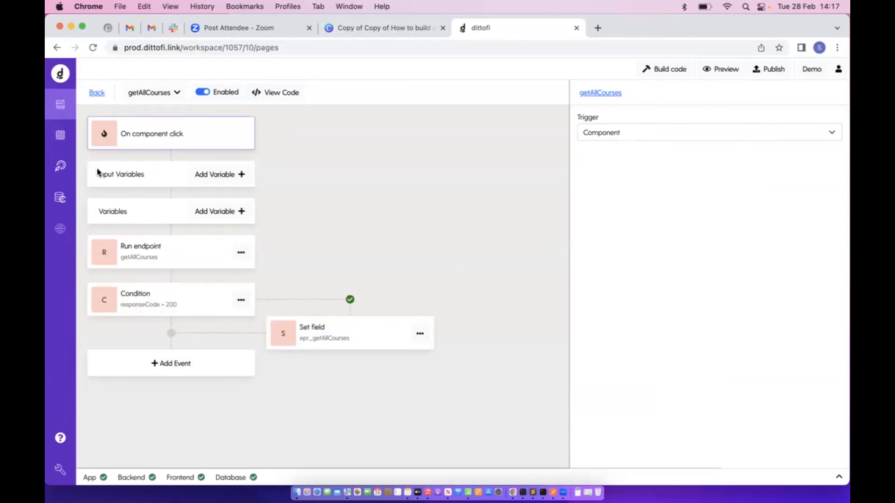
pyautogui.click(62, 171)
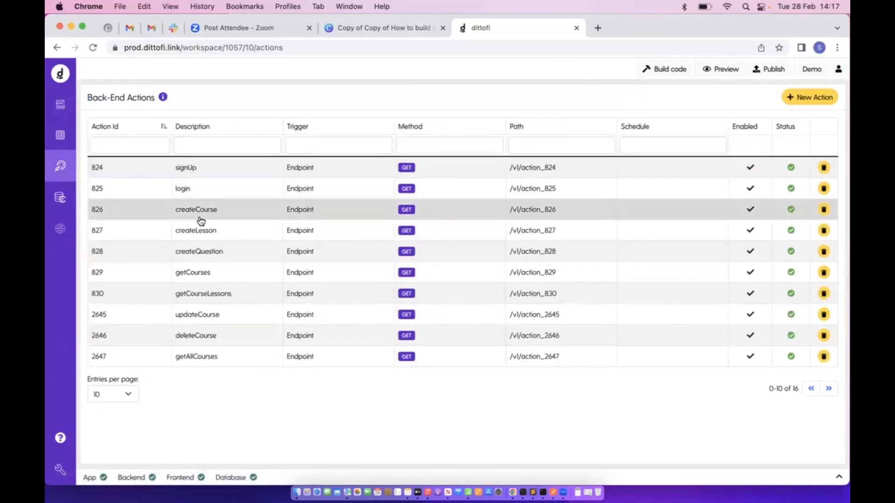
pyautogui.click(201, 246)
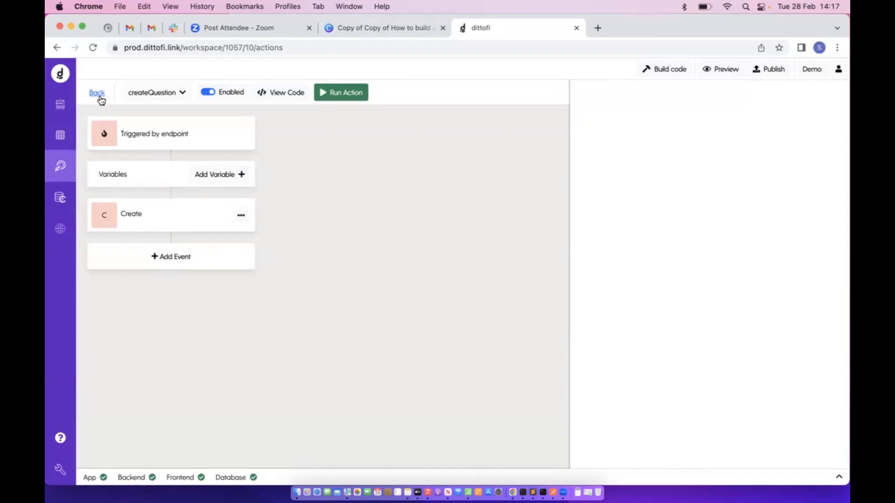
pyautogui.click(98, 93)
# Return to the back-end actions list and focus its Description filter
pyautogui.click(204, 251)
pyautogui.click(62, 109)
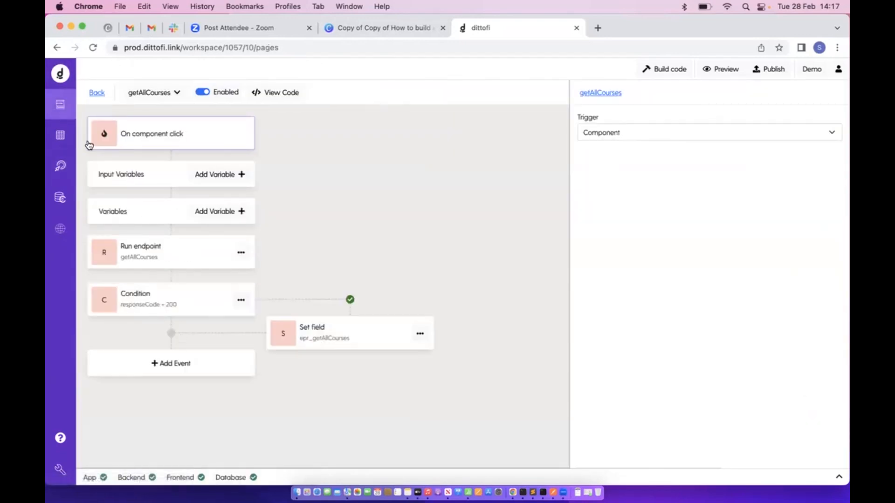
pyautogui.click(62, 167)
pyautogui.click(60, 104)
pyautogui.click(60, 166)
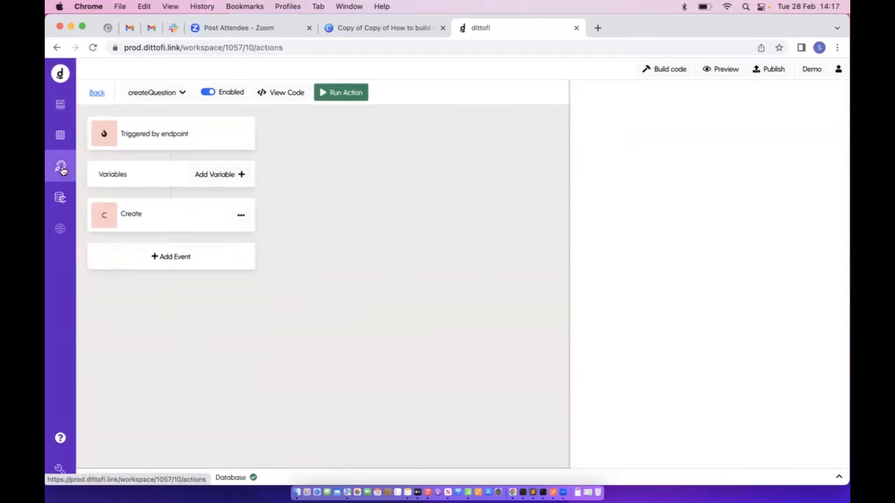
pyautogui.click(97, 92)
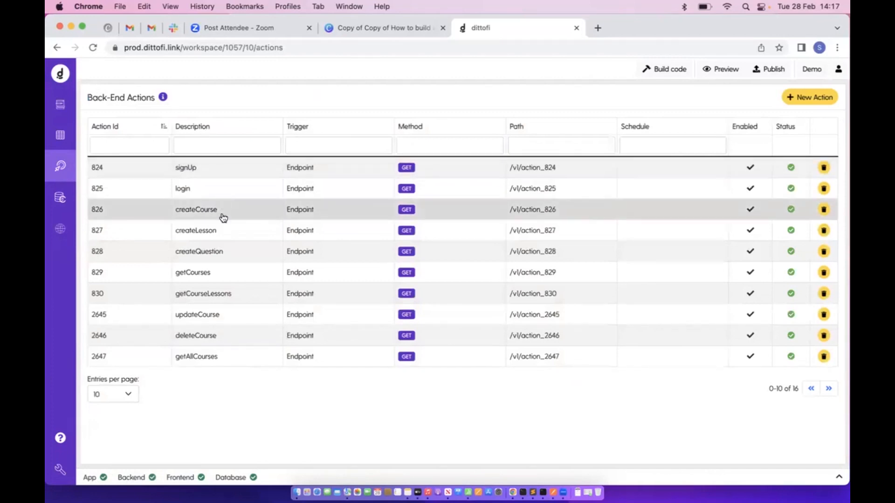
pyautogui.click(216, 146)
# Filter by 'getal', inspect the getAllCourses endpoint trigger, then view the front-end Run endpoint step
pyautogui.write('getal')
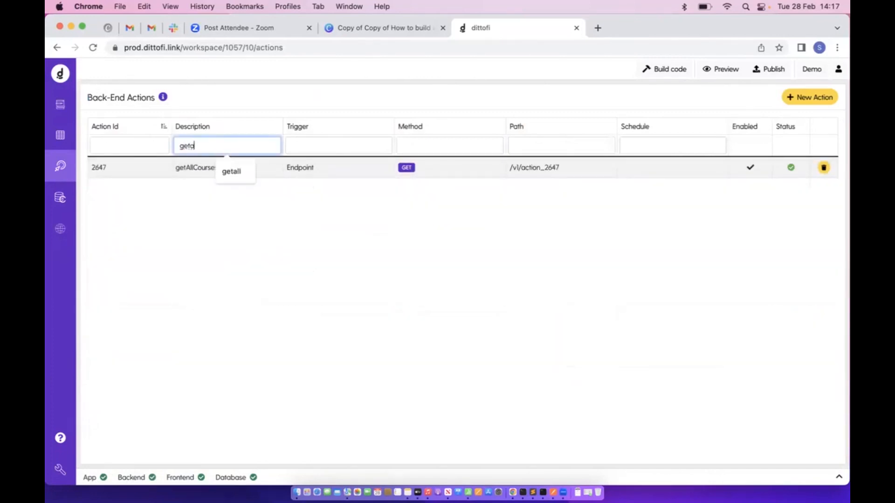
pyautogui.click(194, 169)
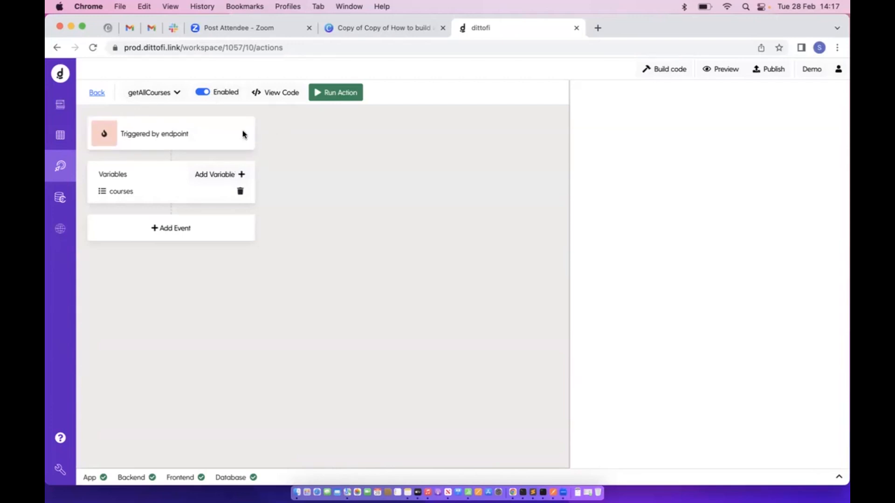
pyautogui.click(153, 146)
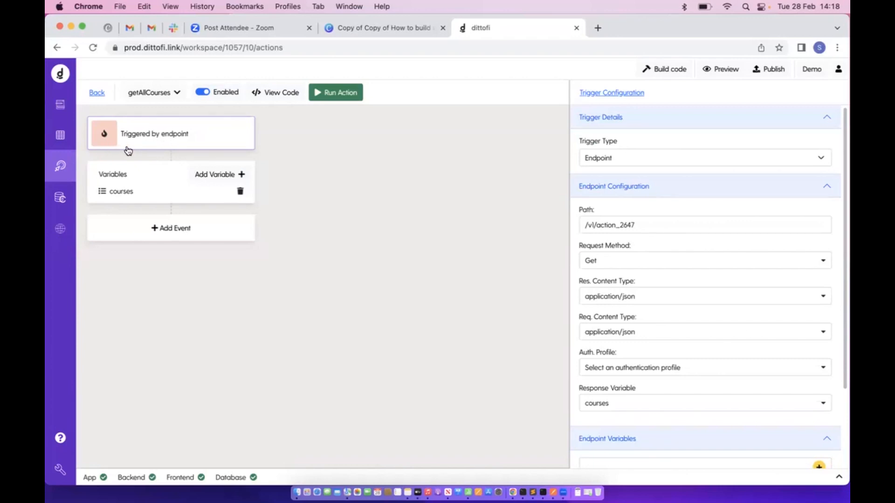
pyautogui.click(60, 105)
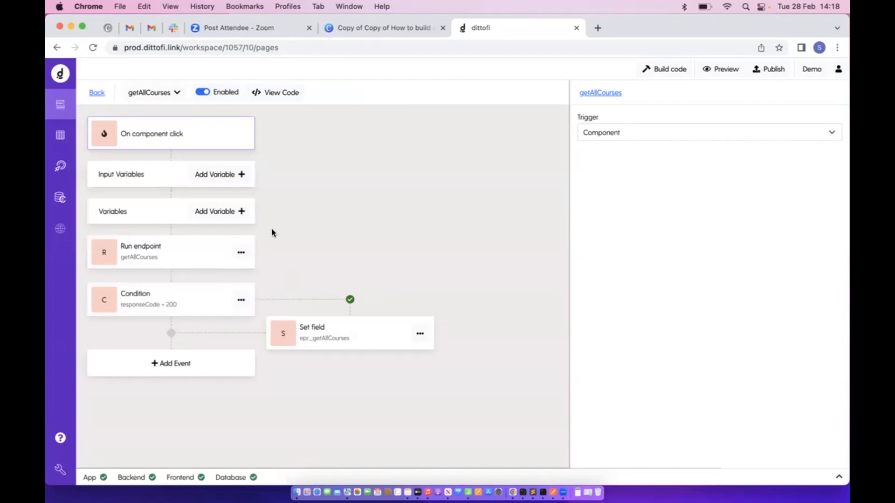
pyautogui.click(116, 258)
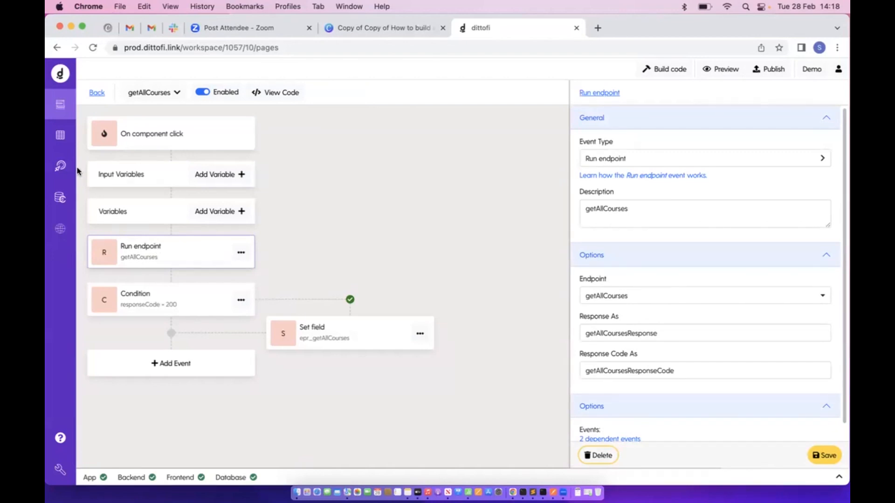
pyautogui.click(62, 166)
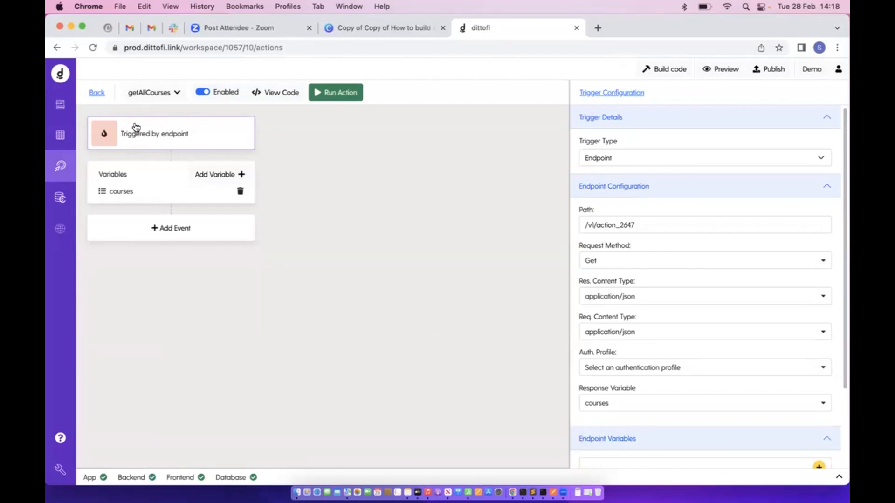
pyautogui.click(57, 109)
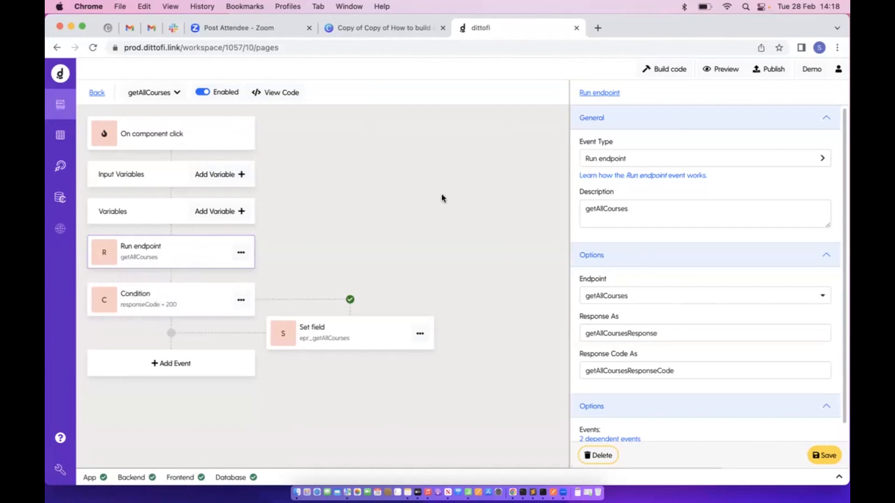
pyautogui.click(625, 160)
pyautogui.click(631, 132)
pyautogui.click(625, 300)
pyautogui.scroll(-5, 624, 337)
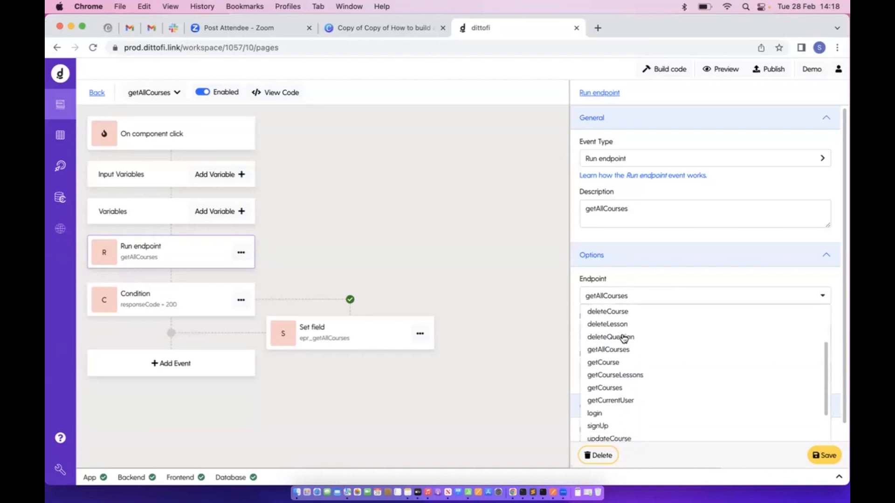
pyautogui.scroll(5, 623, 336)
pyautogui.scroll(-5, 621, 338)
pyautogui.scroll(5, 621, 336)
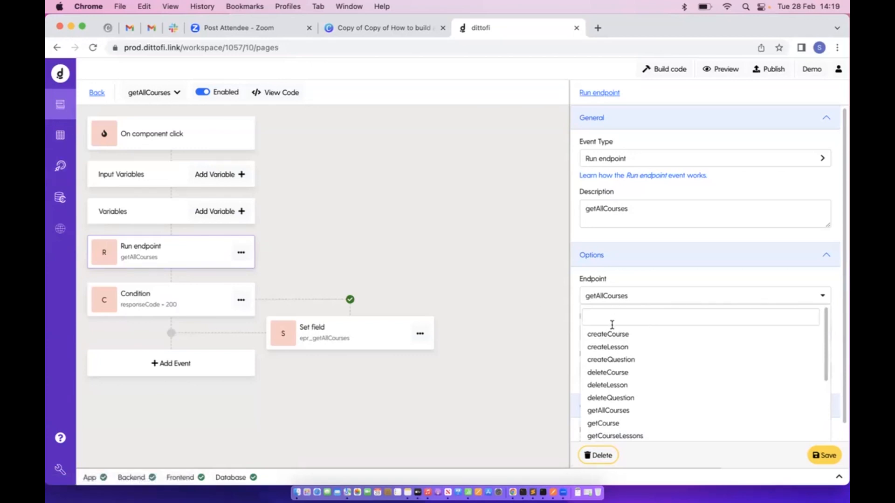
pyautogui.click(651, 275)
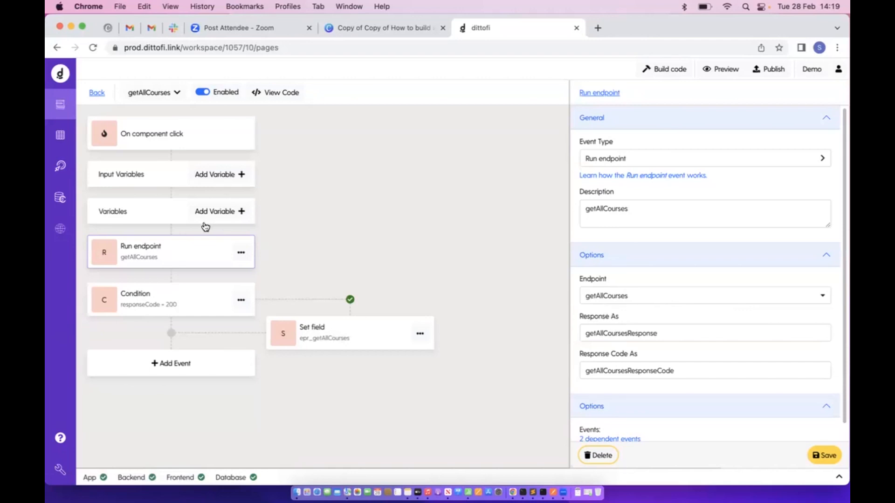
pyautogui.click(53, 167)
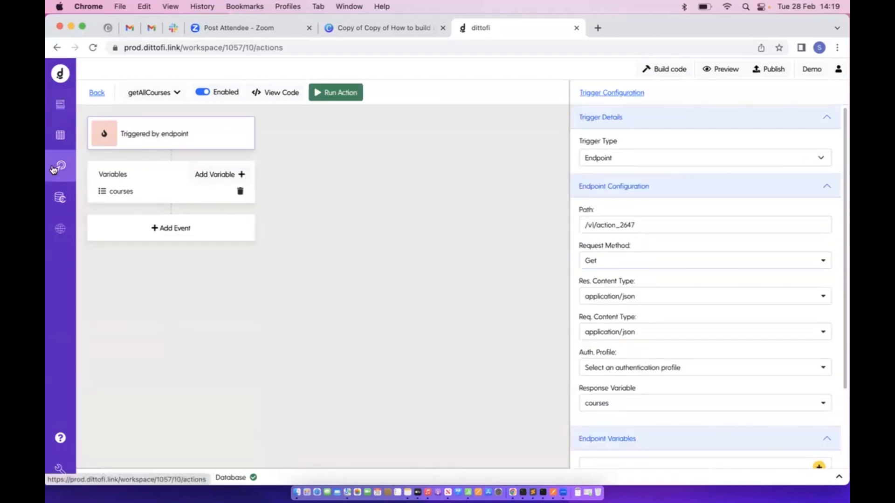
# Test-run the getAllCourses endpoint and compare it with the page workflow calling it
pyautogui.click(358, 92)
pyautogui.click(821, 455)
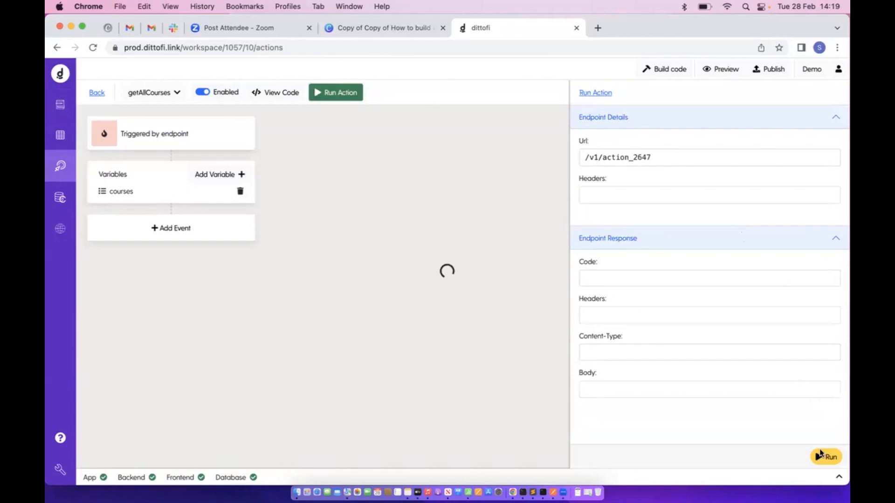
pyautogui.scroll(-5, 764, 436)
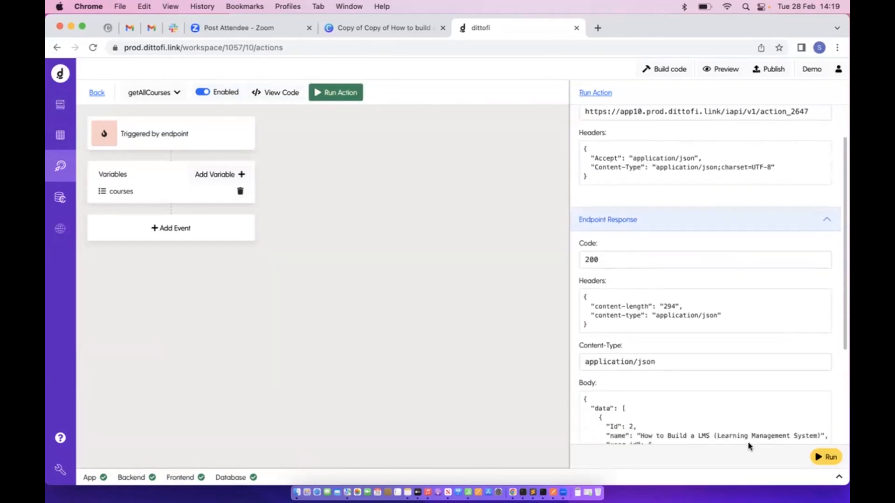
pyautogui.click(60, 104)
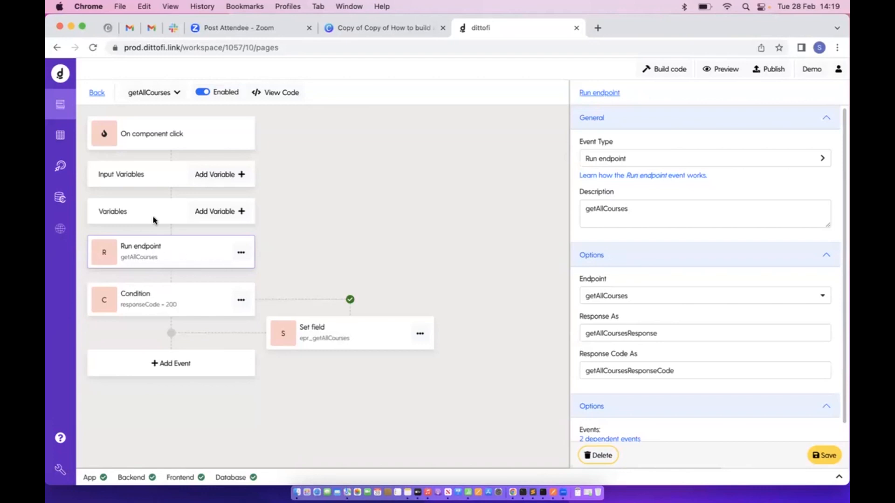
pyautogui.click(60, 165)
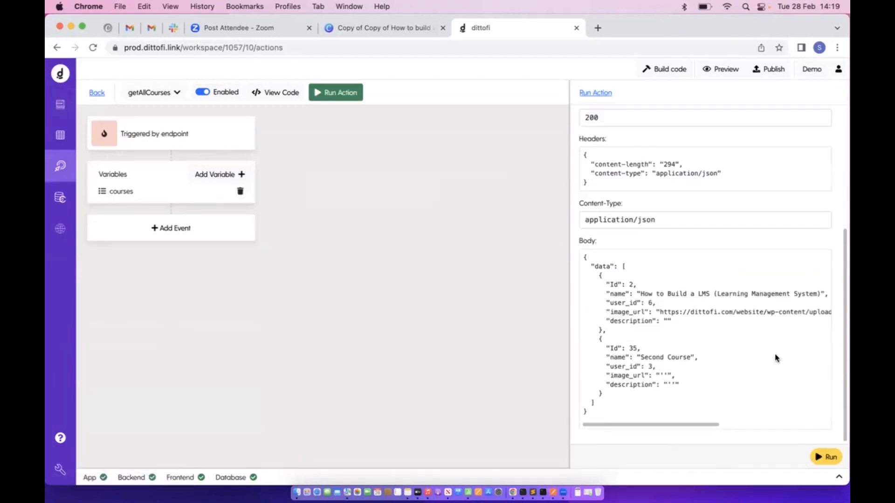
# Highlight the response body, its data array of courses and the 200 code, then return to the workflow
pyautogui.scroll(5, 639, 308)
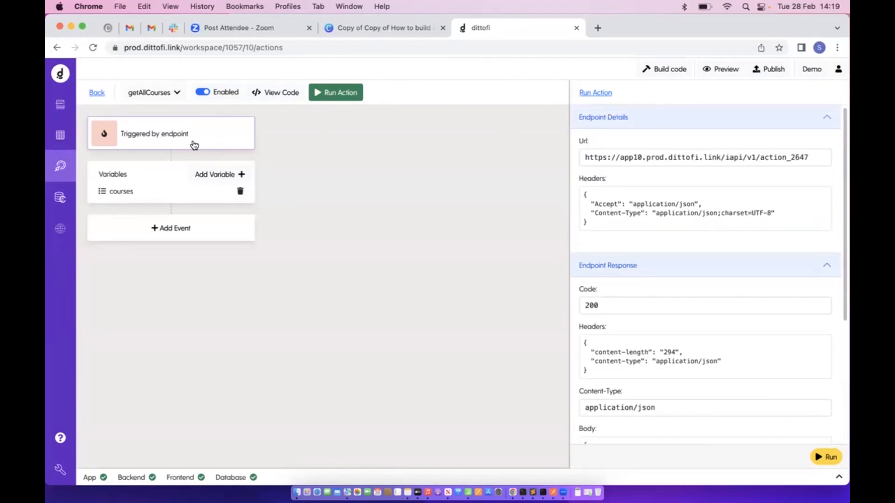
pyautogui.scroll(-5, 769, 284)
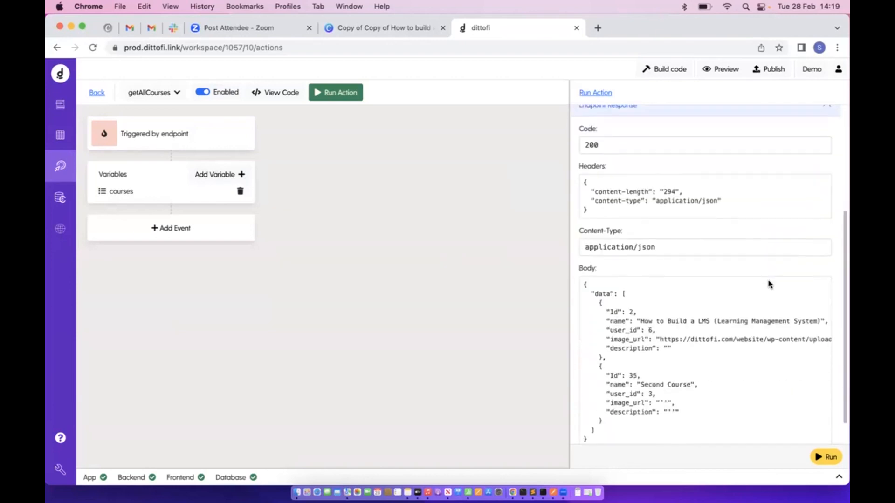
pyautogui.moveTo(583, 259); pyautogui.dragTo(626, 427)
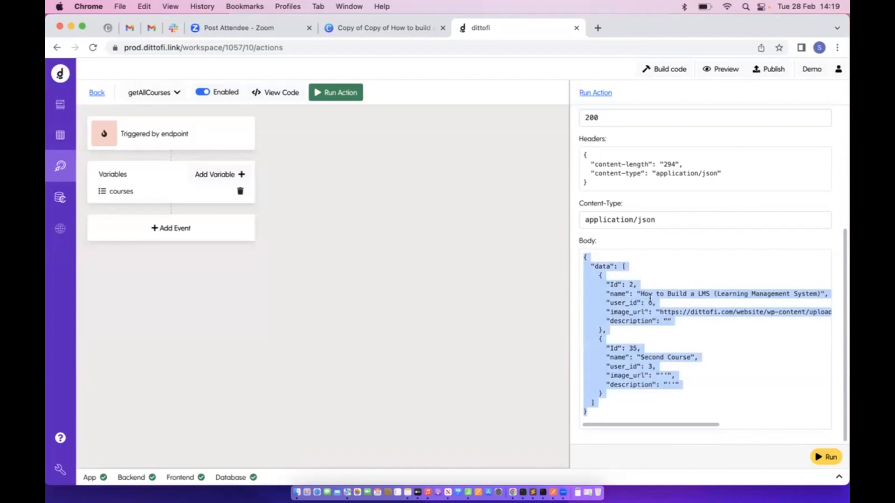
pyautogui.click(624, 289)
pyautogui.moveTo(621, 266); pyautogui.dragTo(610, 407)
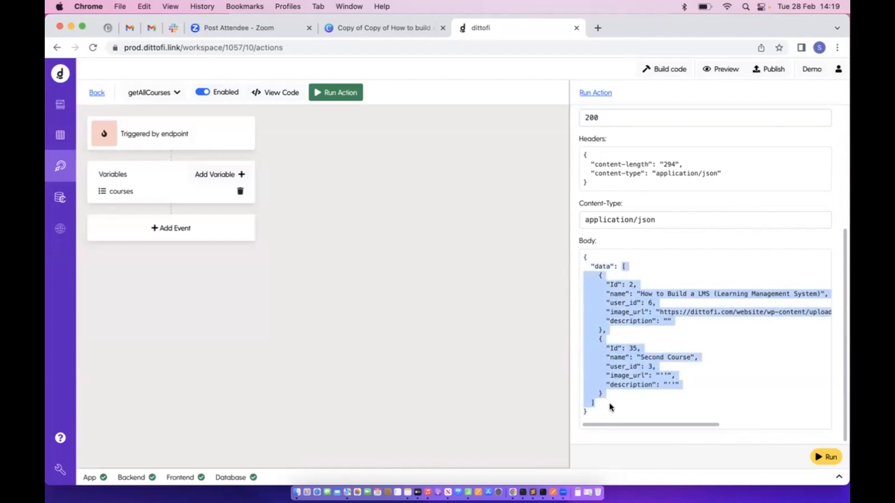
pyautogui.scroll(2, 612, 186)
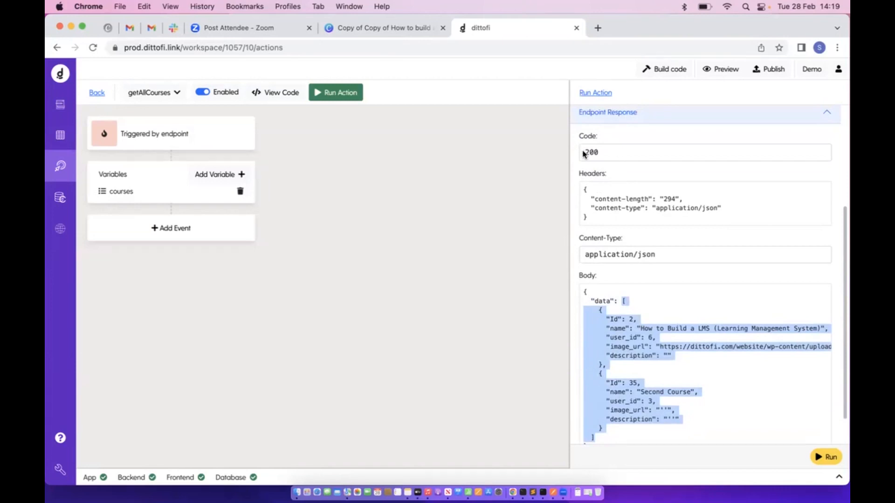
pyautogui.moveTo(583, 154); pyautogui.dragTo(619, 153)
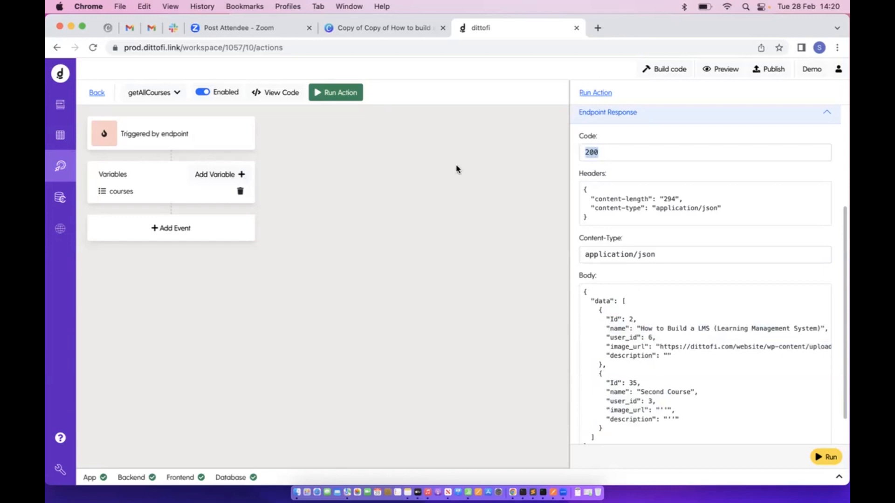
pyautogui.click(60, 104)
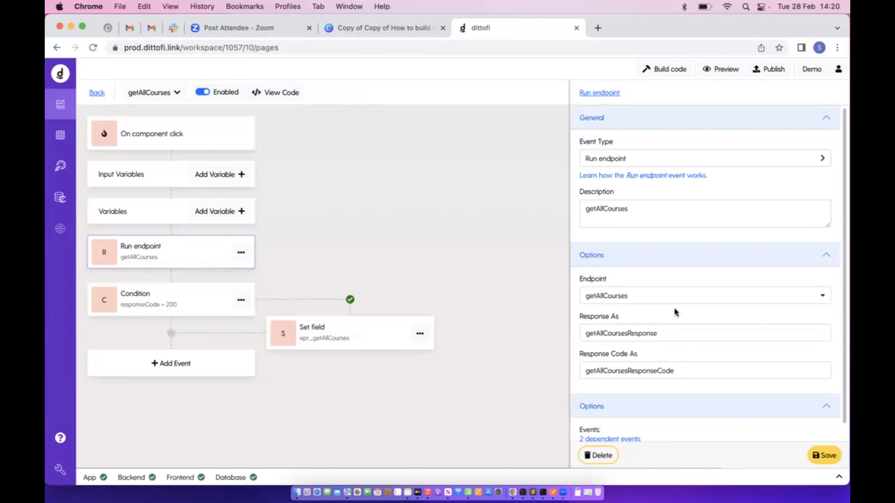
# Highlight the Response As and Response Code As names: getAllCoursesResponse and getAllCoursesResponseCode
pyautogui.moveTo(577, 319); pyautogui.dragTo(650, 323)
pyautogui.moveTo(577, 353); pyautogui.dragTo(696, 358)
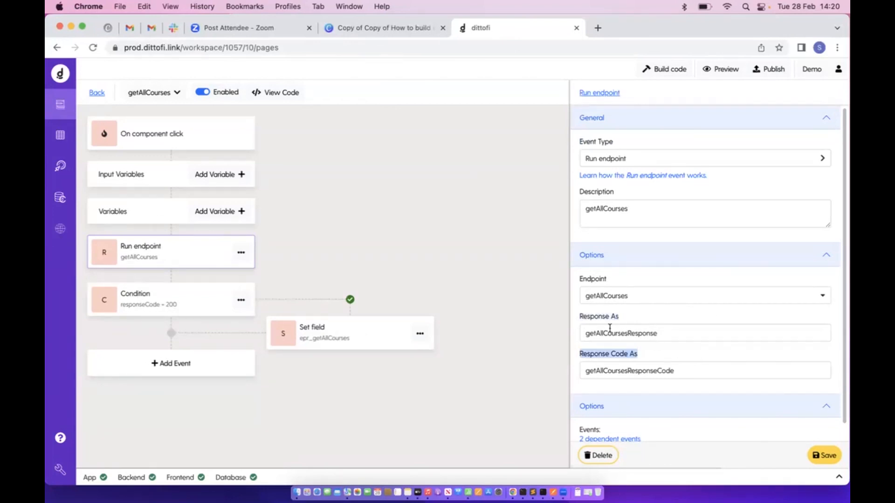
pyautogui.moveTo(578, 321); pyautogui.dragTo(652, 320)
pyautogui.moveTo(578, 357); pyautogui.dragTo(689, 358)
pyautogui.click(578, 331)
pyautogui.moveTo(713, 335); pyautogui.dragTo(554, 339)
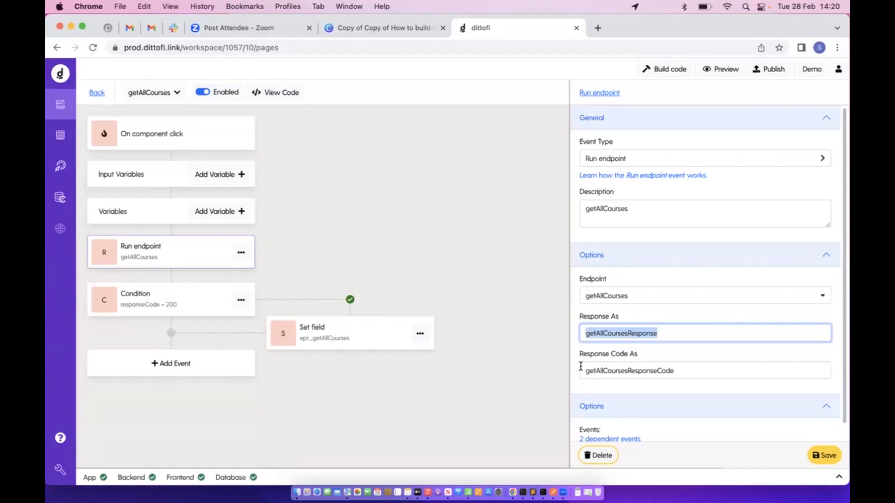
pyautogui.moveTo(581, 366); pyautogui.dragTo(701, 375)
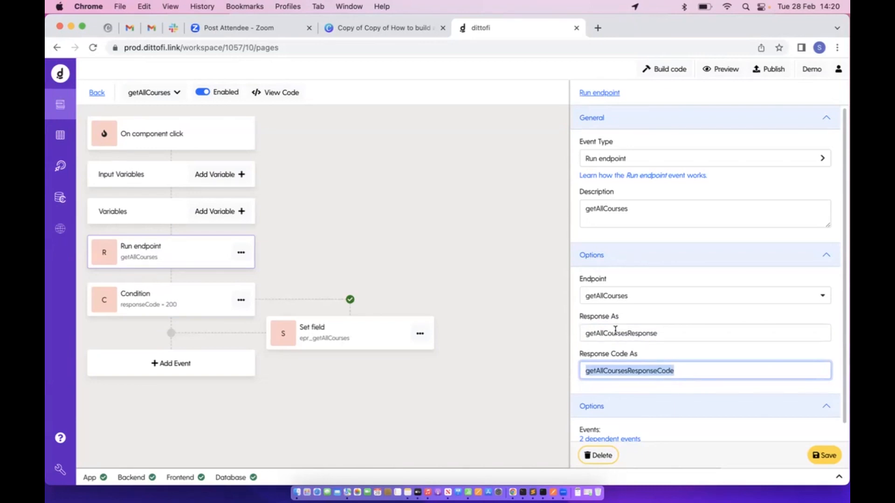
pyautogui.moveTo(582, 334); pyautogui.dragTo(702, 332)
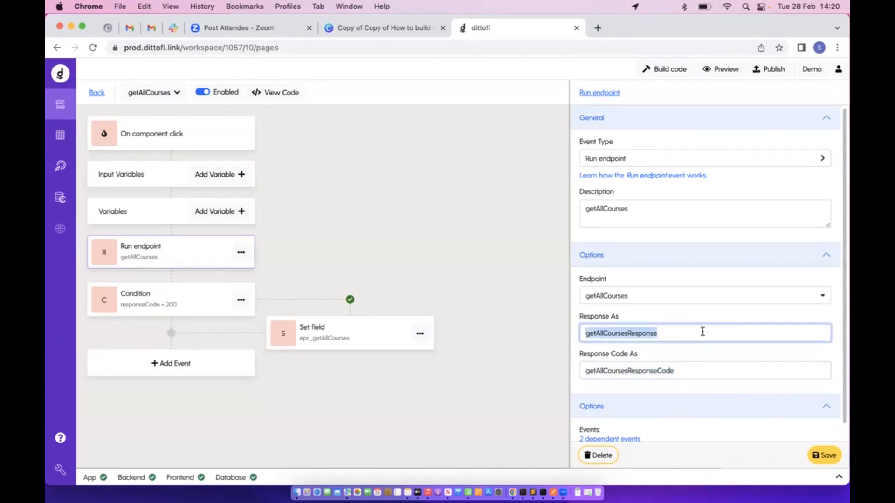
pyautogui.click(609, 329)
pyautogui.moveTo(581, 332); pyautogui.dragTo(663, 338)
pyautogui.click(590, 372)
pyautogui.moveTo(585, 372); pyautogui.dragTo(696, 372)
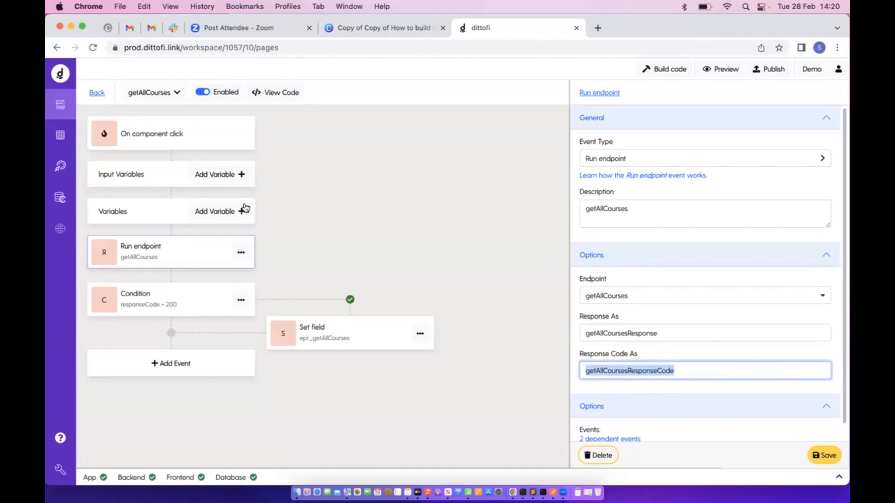
# Match the endpoint test response's data array and 200 code against the workflow's response variables
pyautogui.click(60, 166)
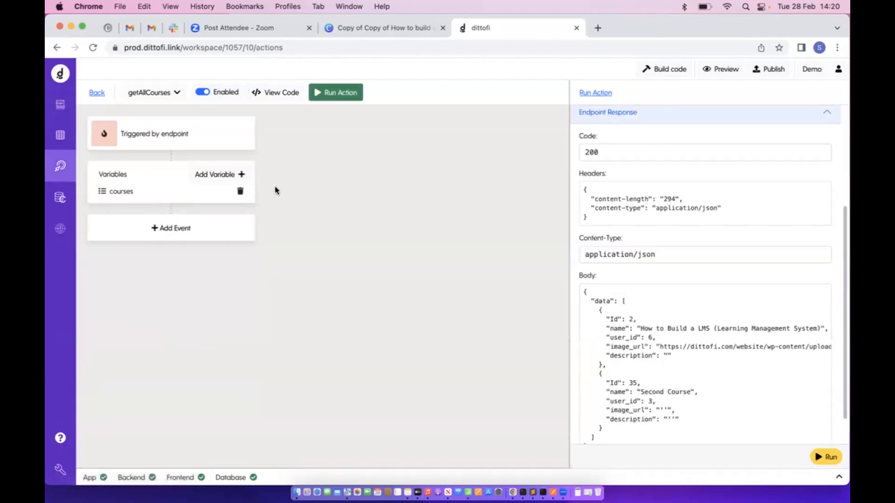
pyautogui.moveTo(621, 309); pyautogui.dragTo(615, 434)
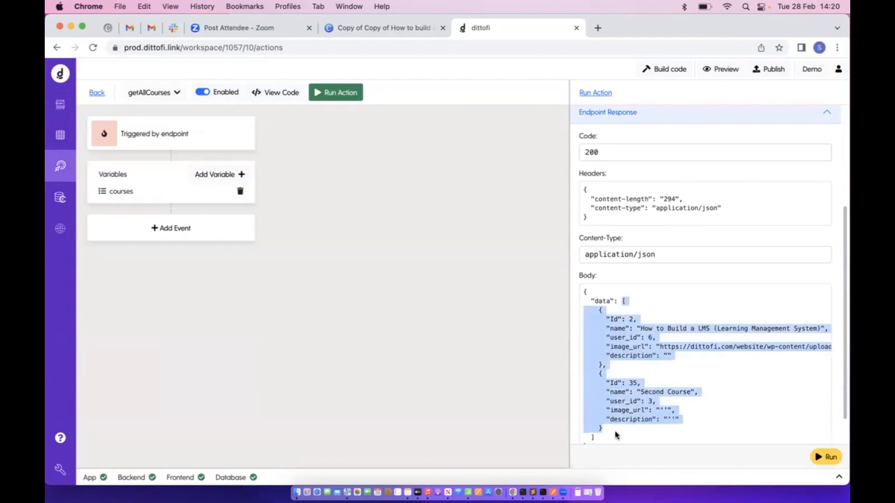
pyautogui.doubleClick(595, 152)
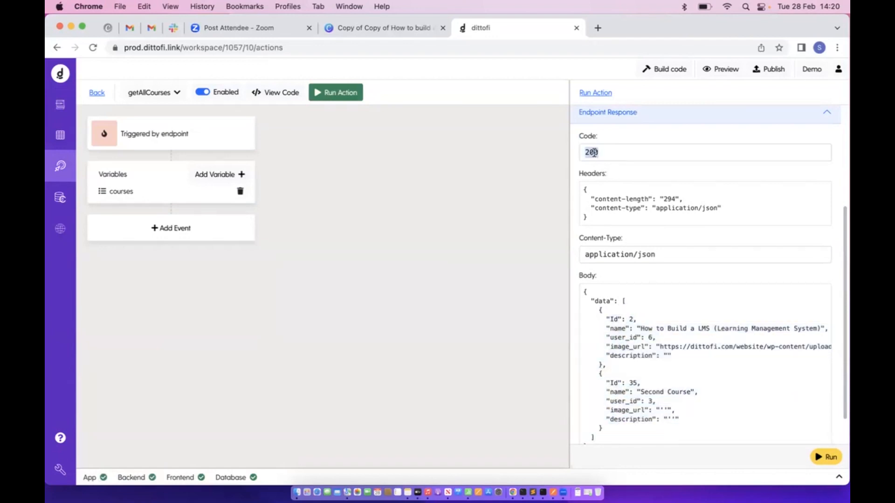
pyautogui.click(61, 104)
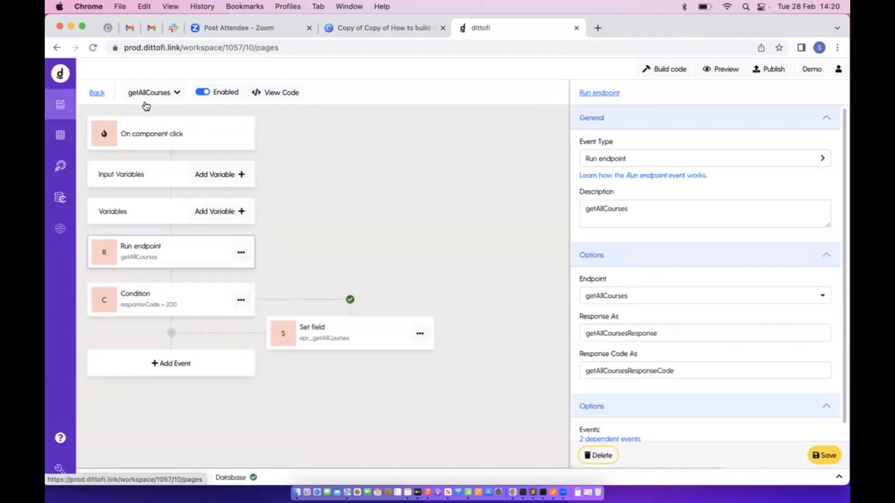
pyautogui.moveTo(580, 369); pyautogui.dragTo(740, 371)
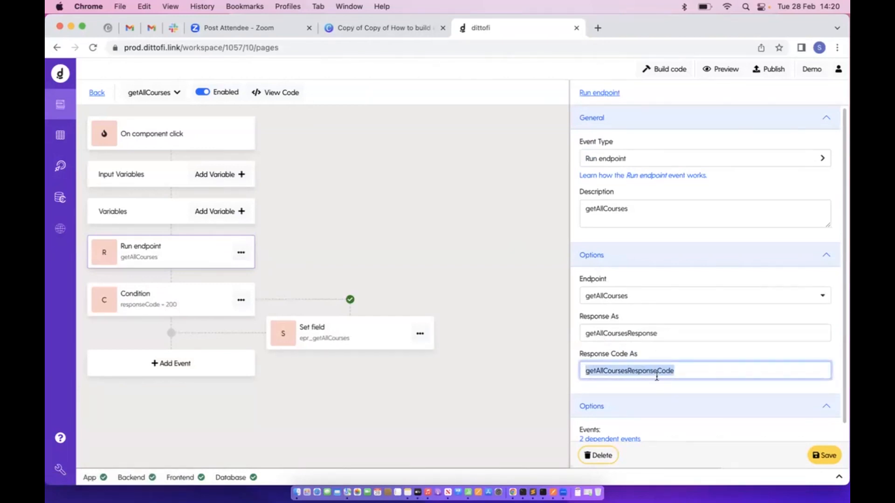
pyautogui.click(61, 165)
pyautogui.moveTo(588, 299); pyautogui.dragTo(606, 442)
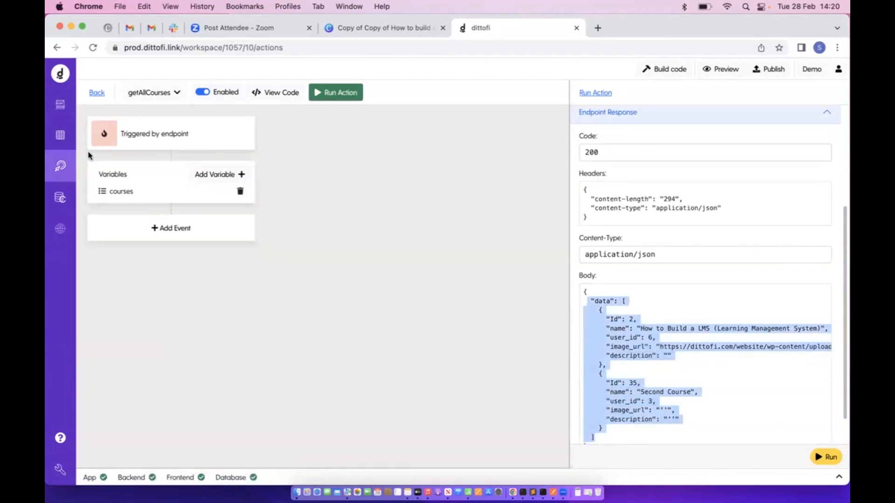
pyautogui.click(66, 113)
# Highlight both response variable names again, then show the Condition step's settings
pyautogui.doubleClick(771, 340)
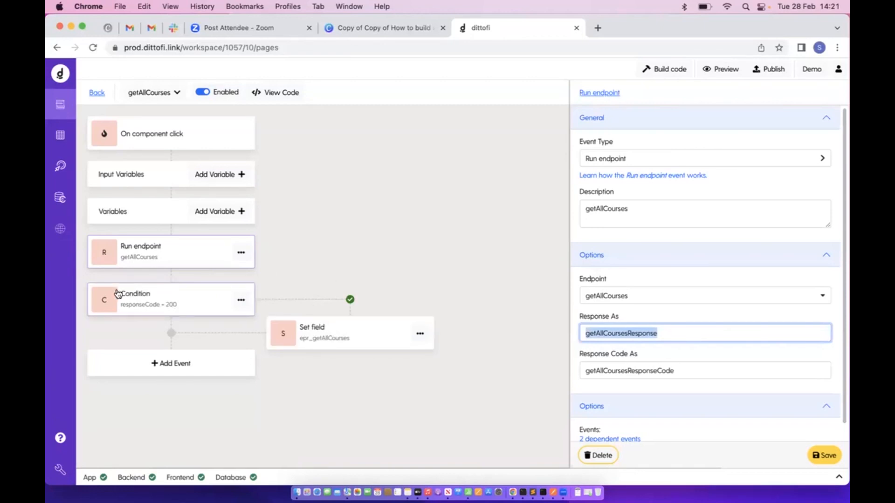
pyautogui.click(596, 337)
pyautogui.moveTo(583, 334); pyautogui.dragTo(717, 340)
pyautogui.moveTo(582, 373); pyautogui.dragTo(743, 373)
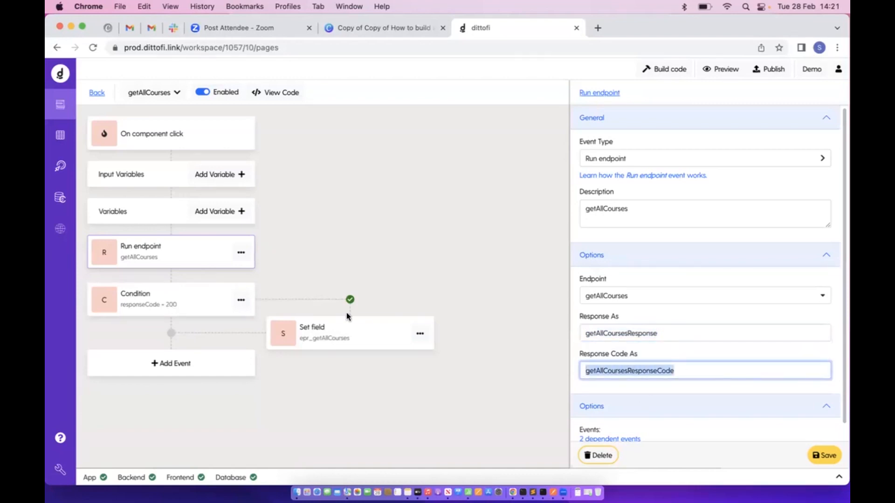
pyautogui.click(175, 294)
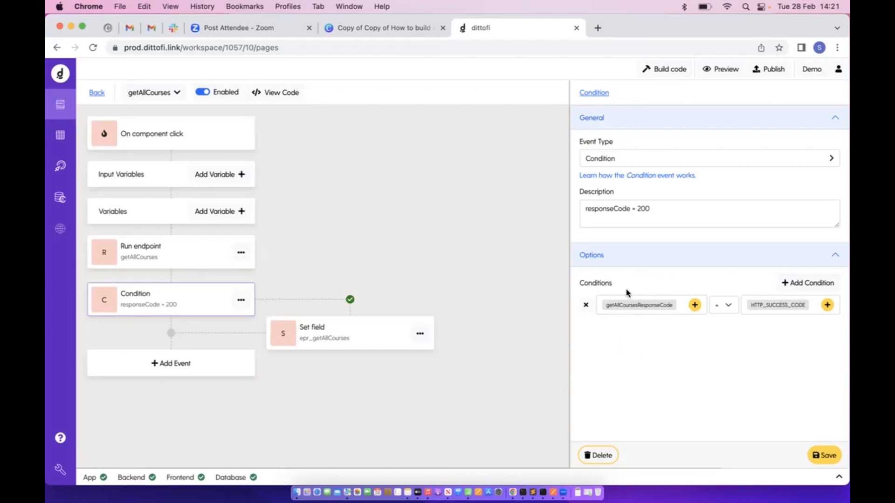
pyautogui.click(186, 251)
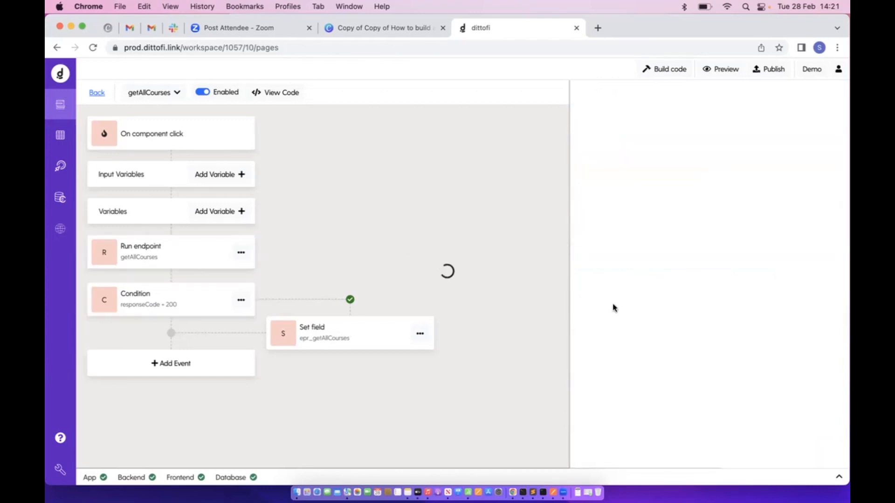
pyautogui.moveTo(582, 369); pyautogui.dragTo(707, 369)
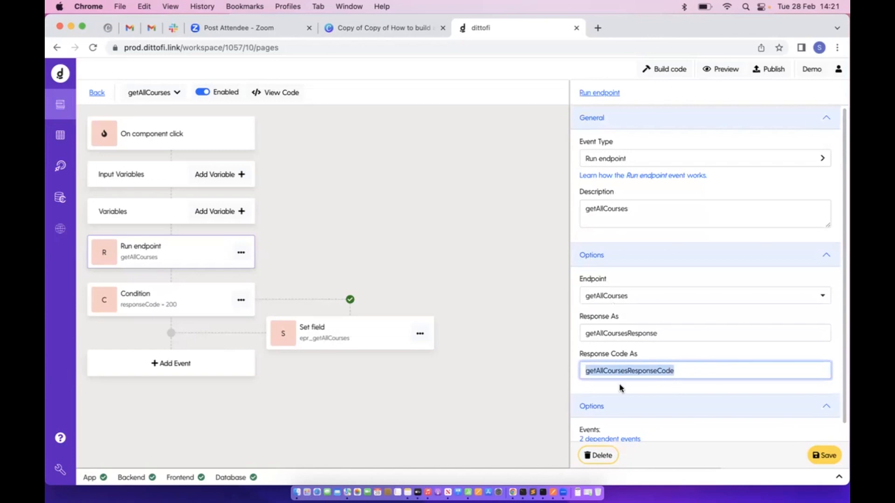
pyautogui.click(60, 166)
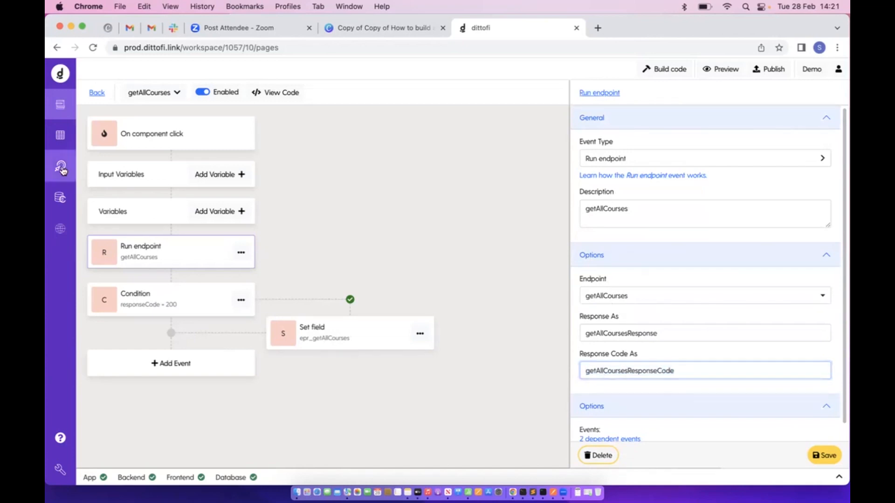
pyautogui.moveTo(583, 153); pyautogui.dragTo(621, 152)
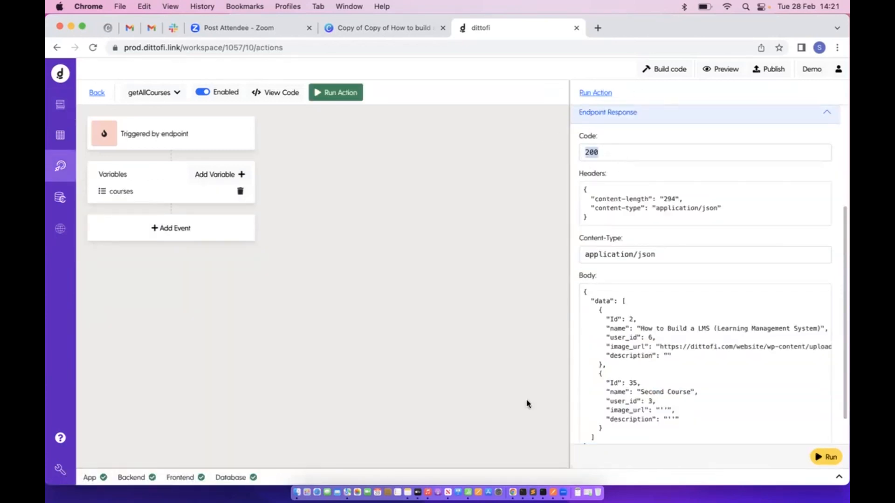
pyautogui.click(104, 97)
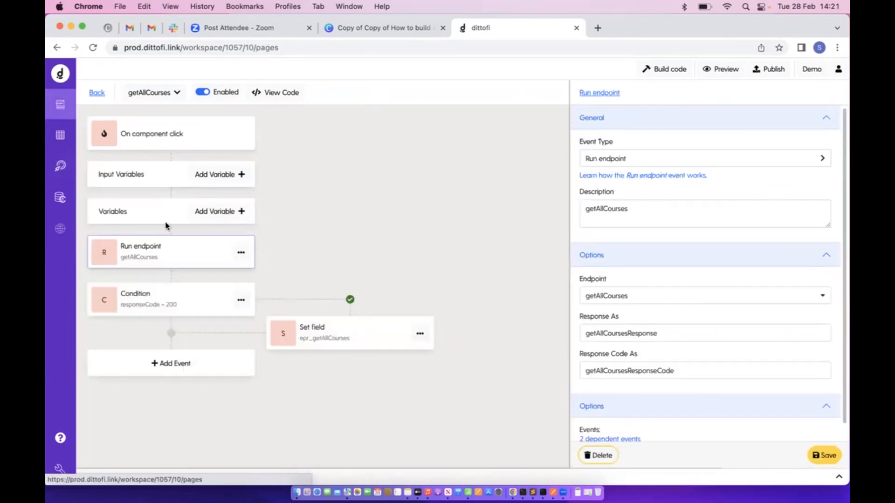
pyautogui.click(159, 300)
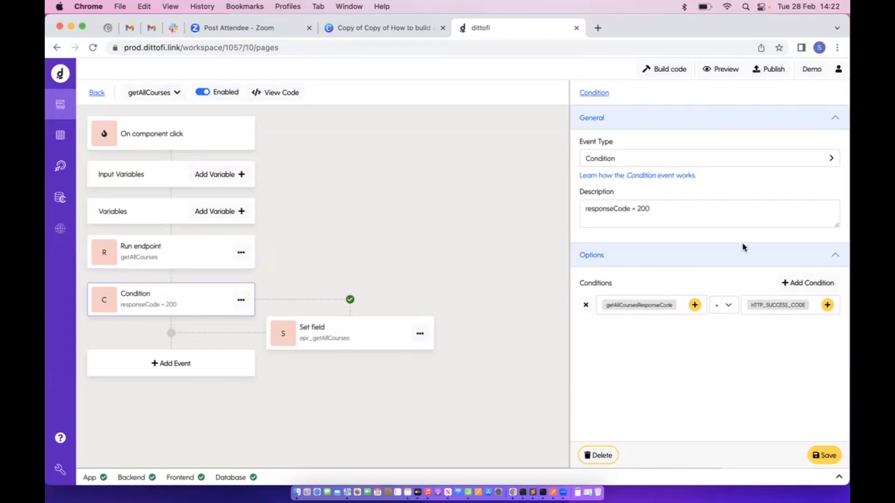
pyautogui.moveTo(586, 209); pyautogui.dragTo(670, 209)
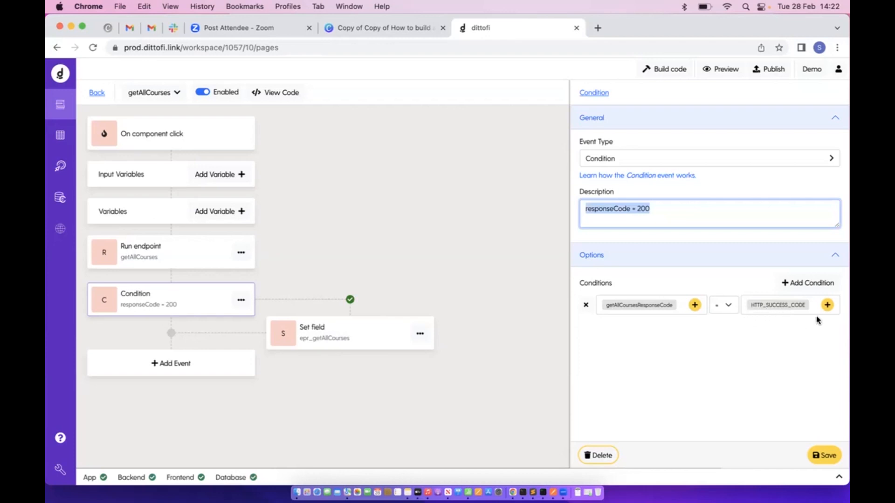
pyautogui.click(101, 95)
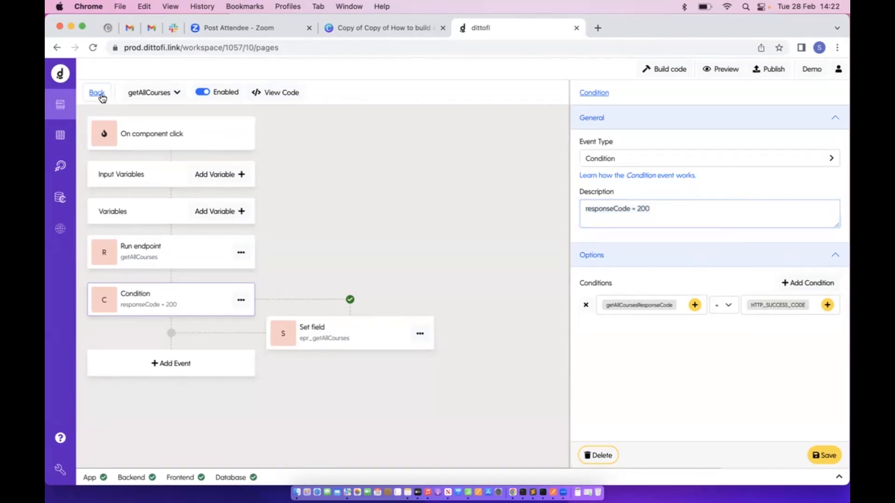
pyautogui.click(216, 93)
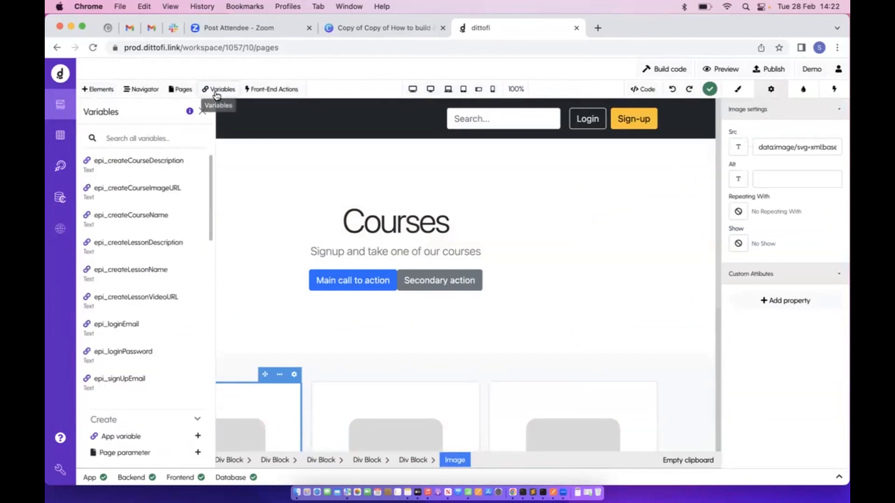
pyautogui.click(160, 136)
pyautogui.scroll(-3, 144, 280)
pyautogui.scroll(3, 145, 279)
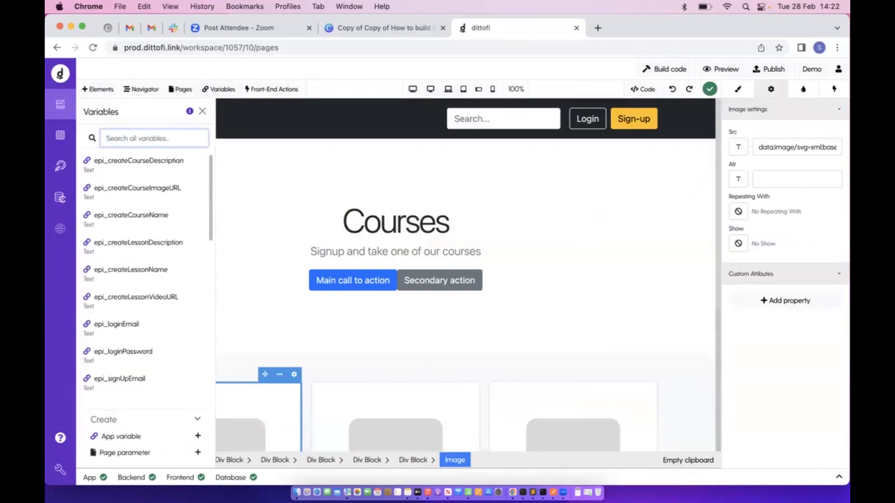
pyautogui.write('htt')
pyautogui.click(166, 163)
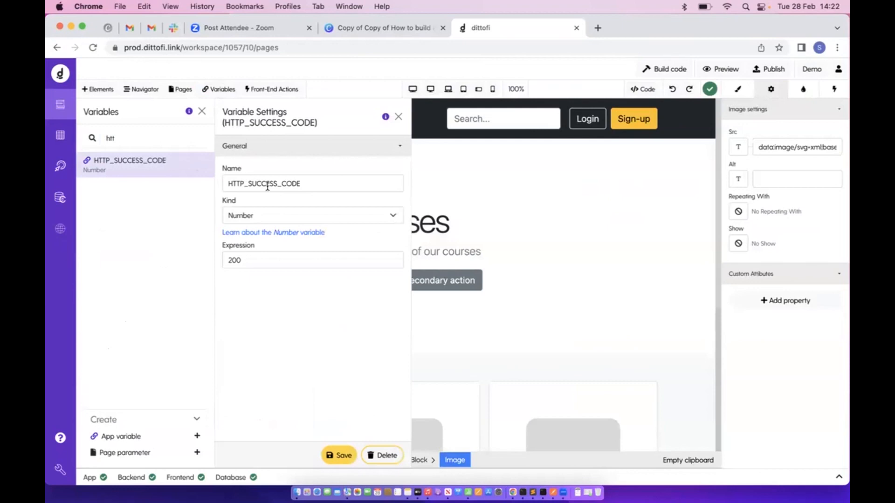
pyautogui.moveTo(225, 260); pyautogui.dragTo(267, 262)
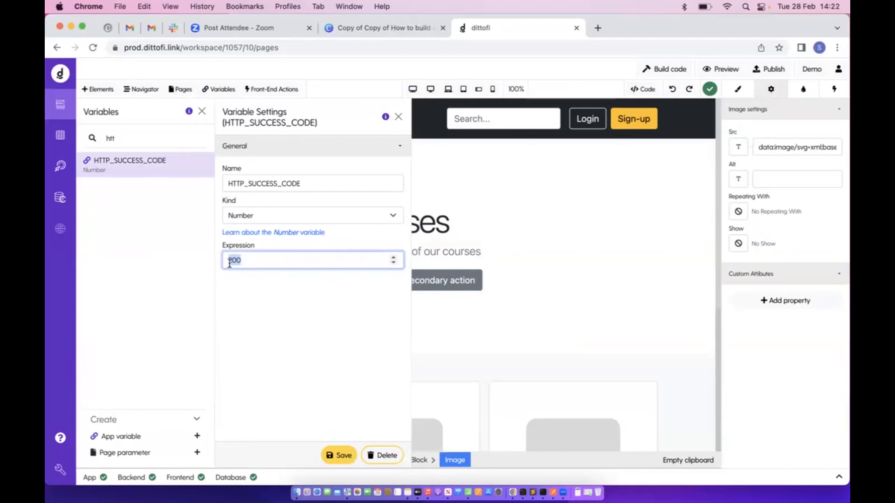
pyautogui.click(274, 89)
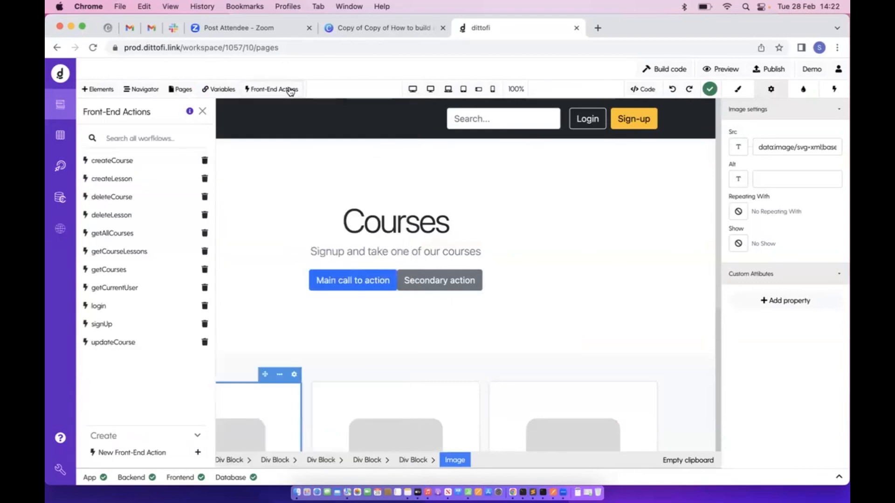
# Review getAllCourses' endpoint and condition steps and its back-end action, then open the getCurrentUser workflow
pyautogui.click(150, 235)
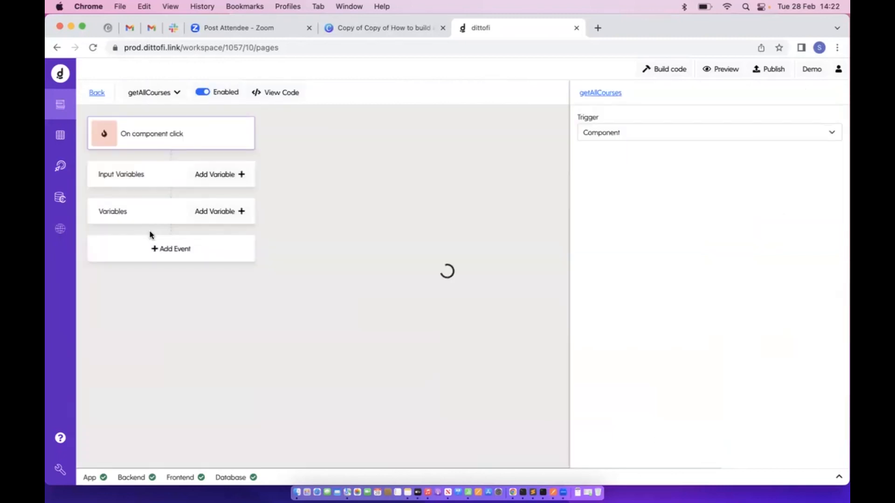
pyautogui.click(161, 261)
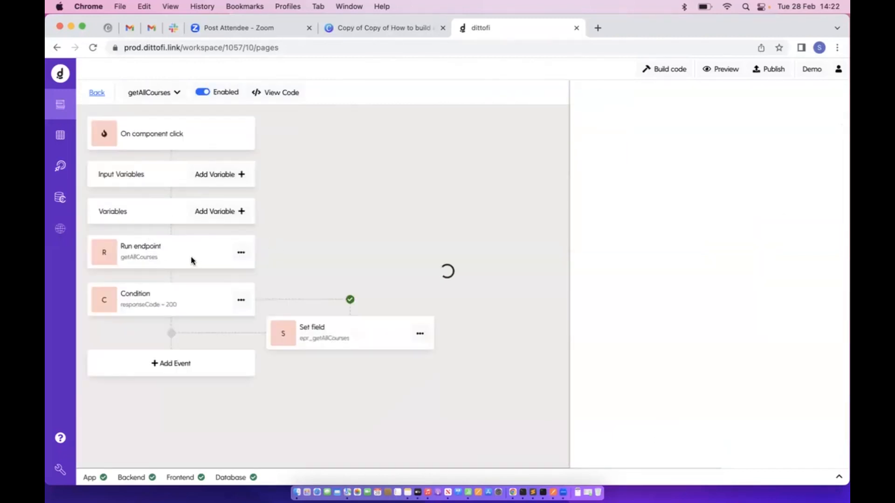
pyautogui.click(181, 305)
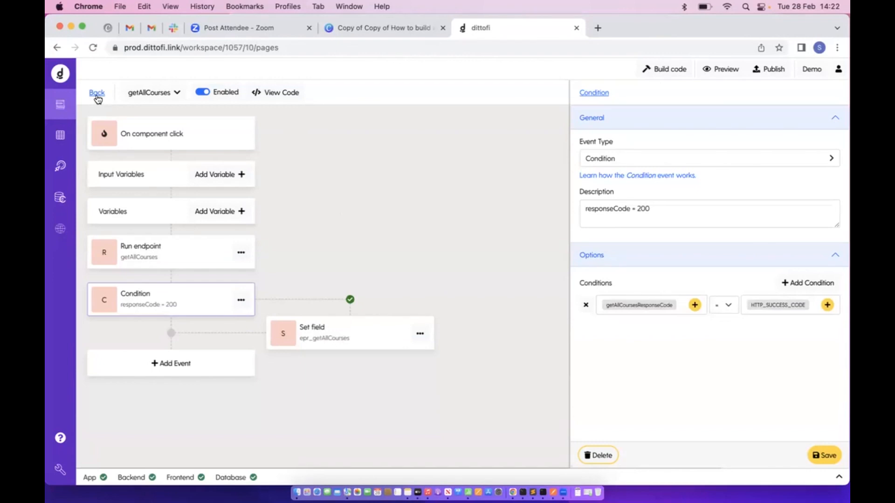
pyautogui.click(97, 93)
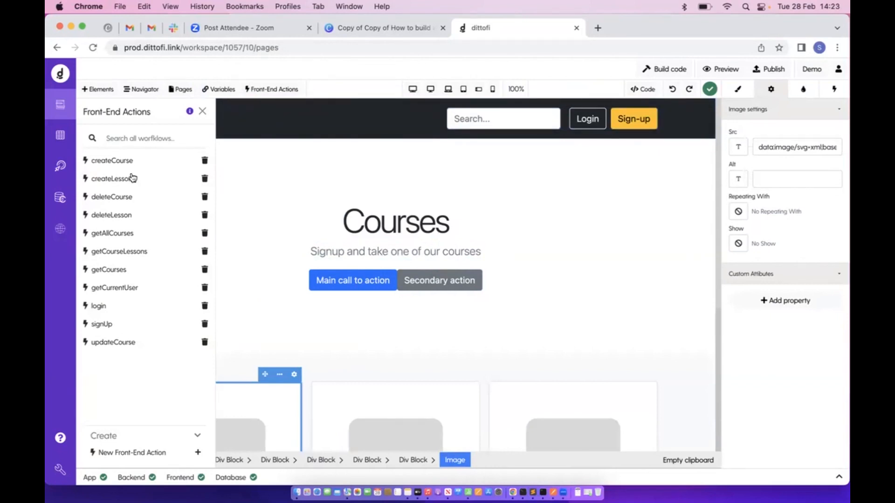
pyautogui.click(61, 167)
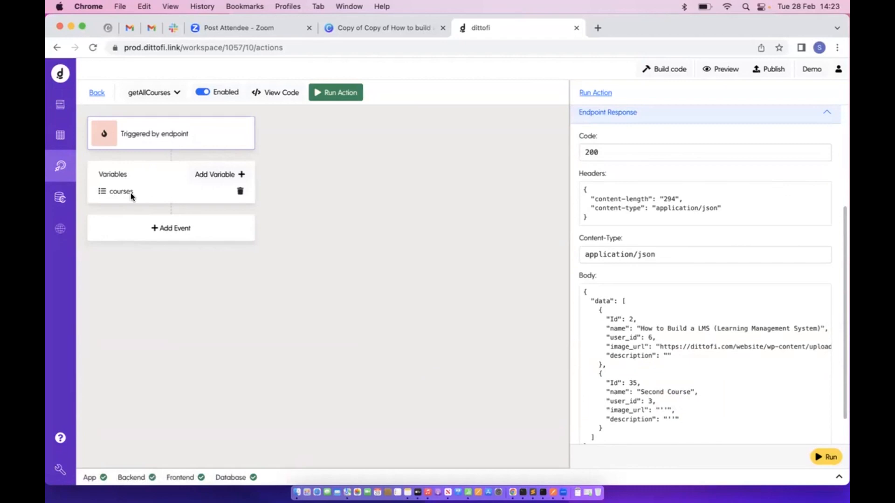
pyautogui.click(60, 104)
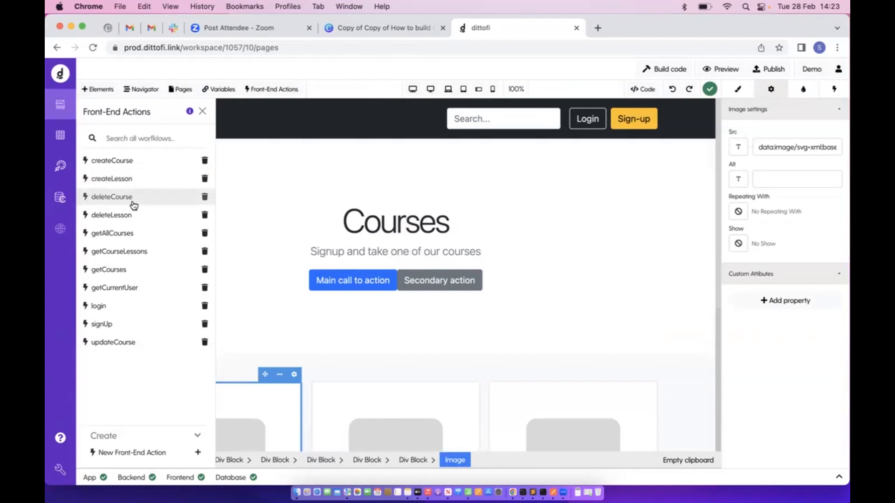
pyautogui.click(126, 289)
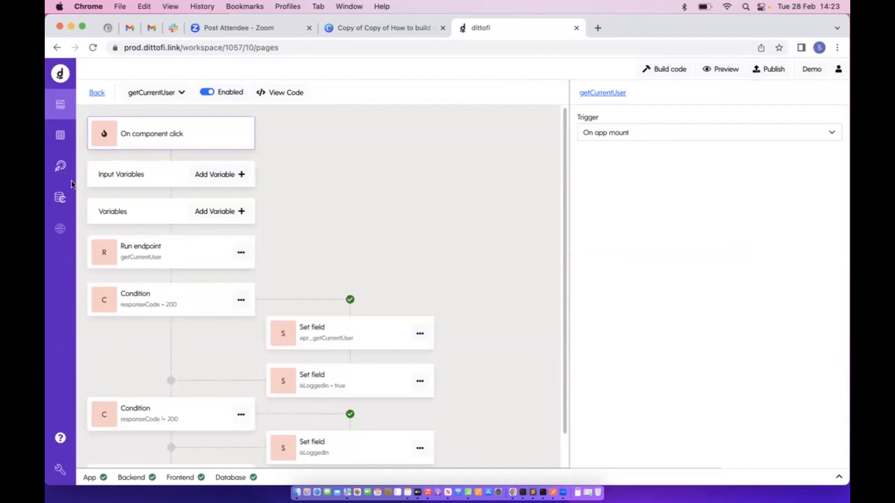
# Filter back-end actions by 'getcu' and test-run getCurrentUser, reviewing its code 200 response
pyautogui.click(60, 166)
pyautogui.click(91, 92)
pyautogui.click(201, 144)
pyautogui.press('BackSpace')
pyautogui.write('cu')
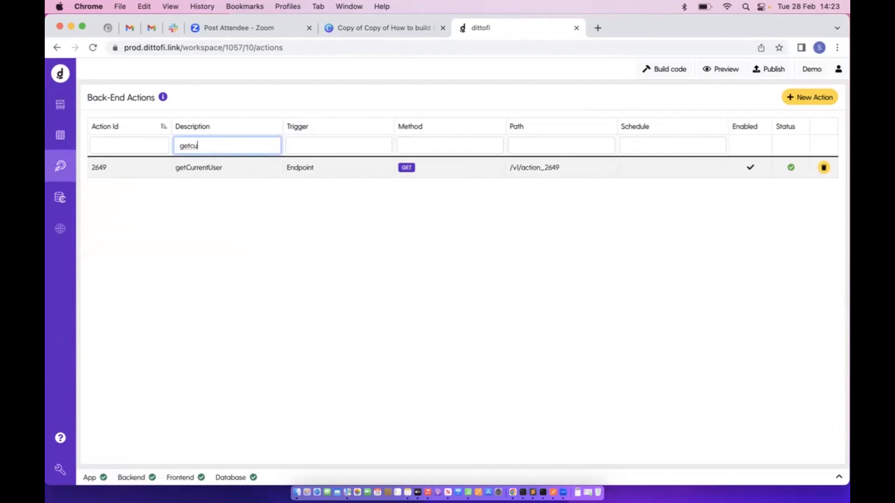
pyautogui.click(223, 164)
pyautogui.click(359, 99)
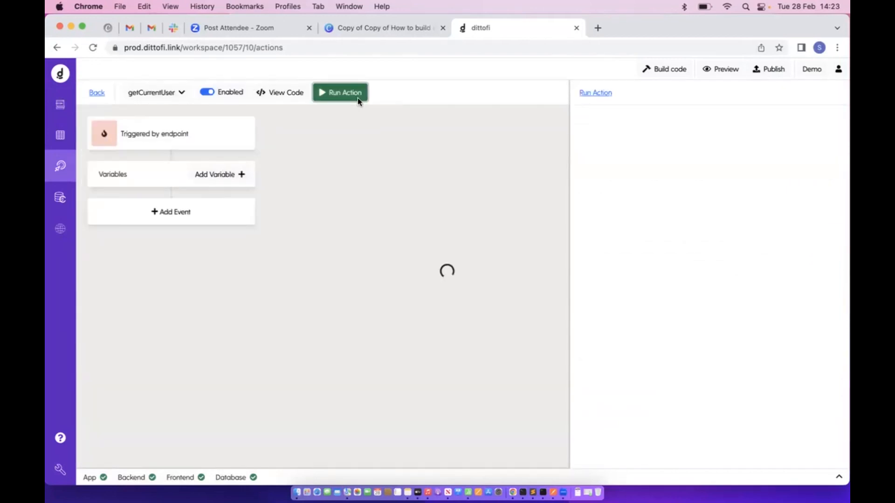
pyautogui.click(823, 458)
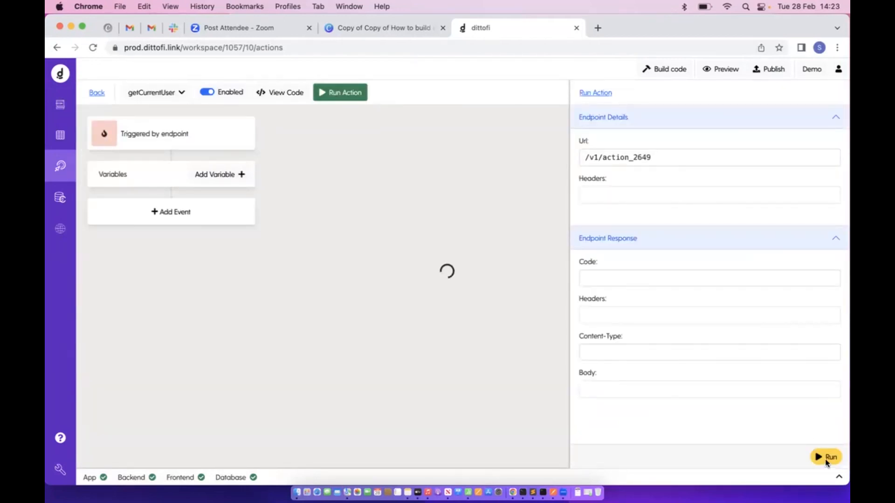
pyautogui.scroll(-3, 760, 334)
pyautogui.moveTo(623, 339); pyautogui.dragTo(624, 418)
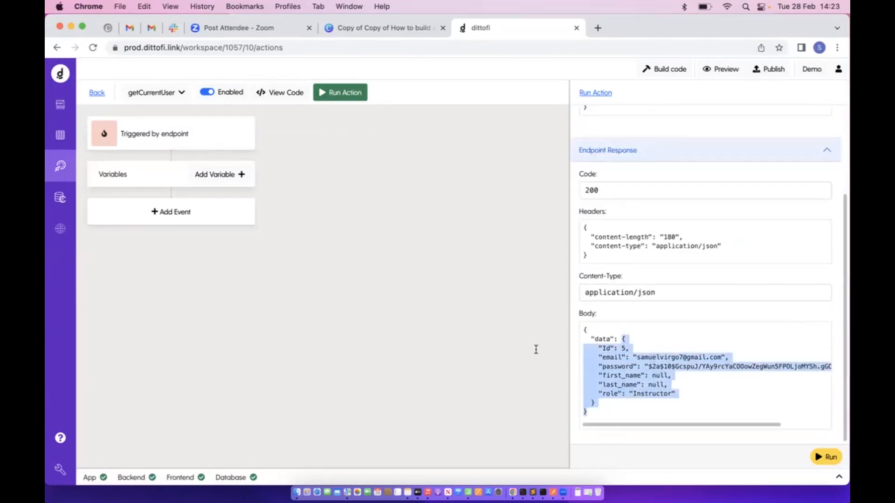
# Inspect the workflow's endpoint step names getCurrentUserResponse and getCurrentUserResponseCode and its condition, then leave
pyautogui.click(60, 104)
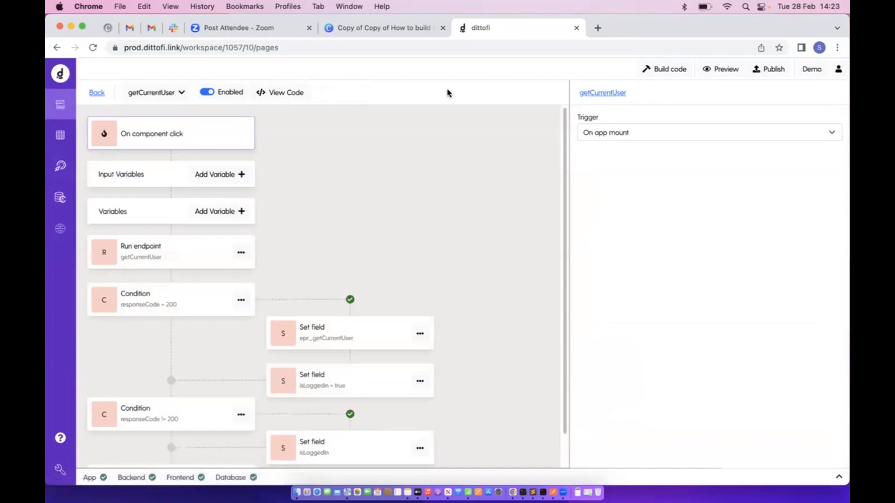
pyautogui.click(177, 252)
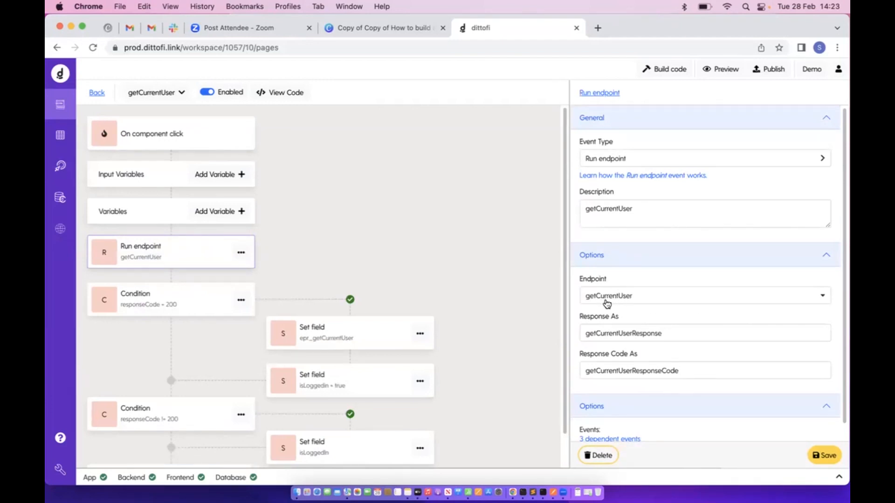
pyautogui.moveTo(579, 279); pyautogui.dragTo(635, 281)
pyautogui.scroll(-1, 626, 304)
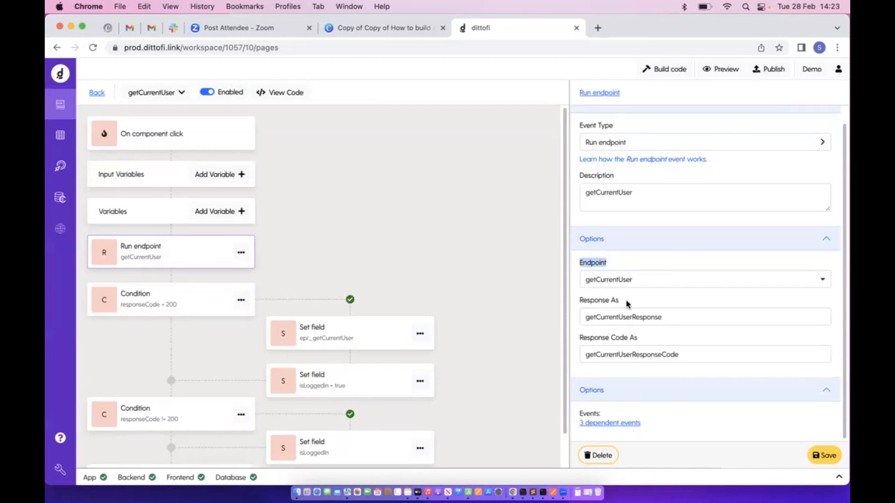
pyautogui.moveTo(581, 317); pyautogui.dragTo(727, 316)
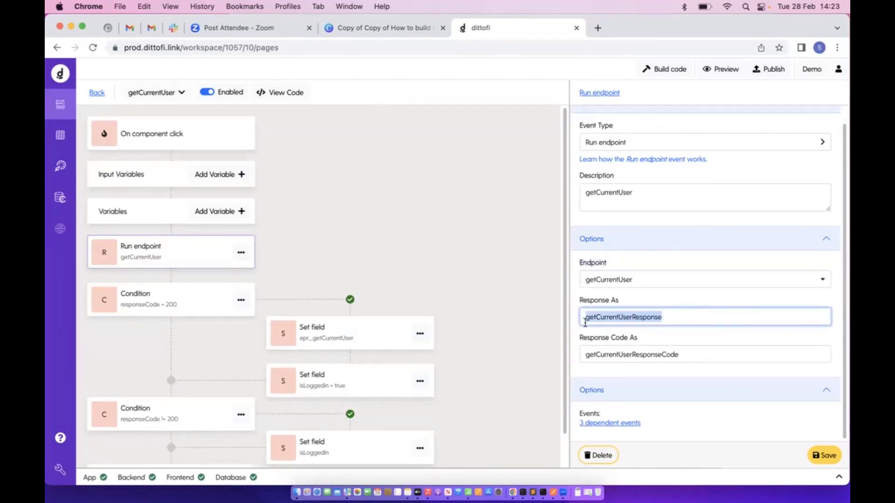
pyautogui.moveTo(583, 322); pyautogui.dragTo(687, 318)
pyautogui.moveTo(579, 351); pyautogui.dragTo(748, 372)
pyautogui.moveTo(581, 358); pyautogui.dragTo(701, 356)
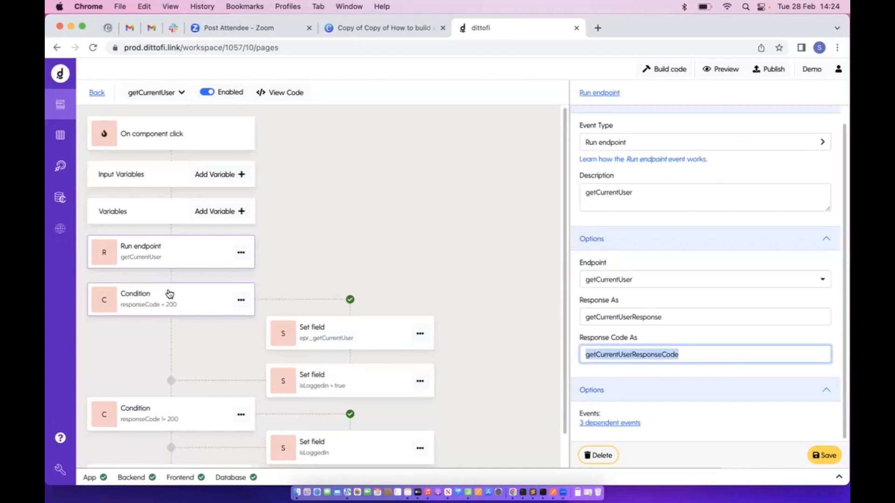
pyautogui.click(168, 295)
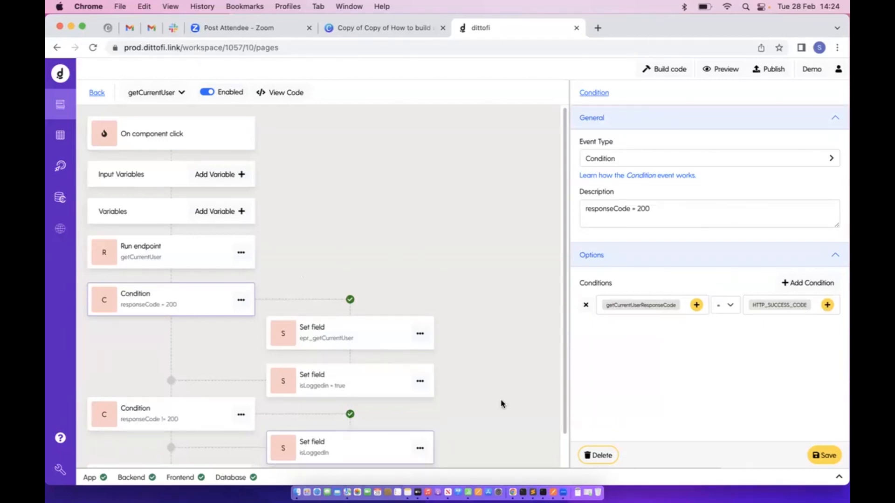
pyautogui.click(97, 92)
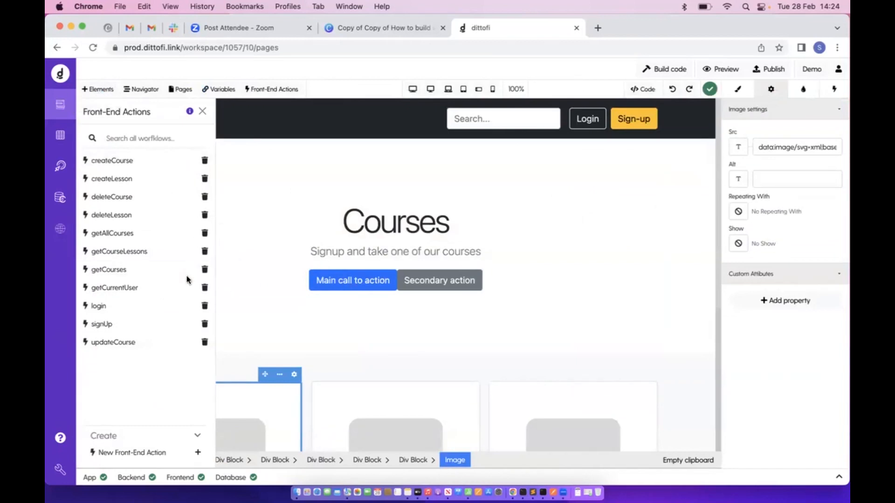
pyautogui.click(164, 160)
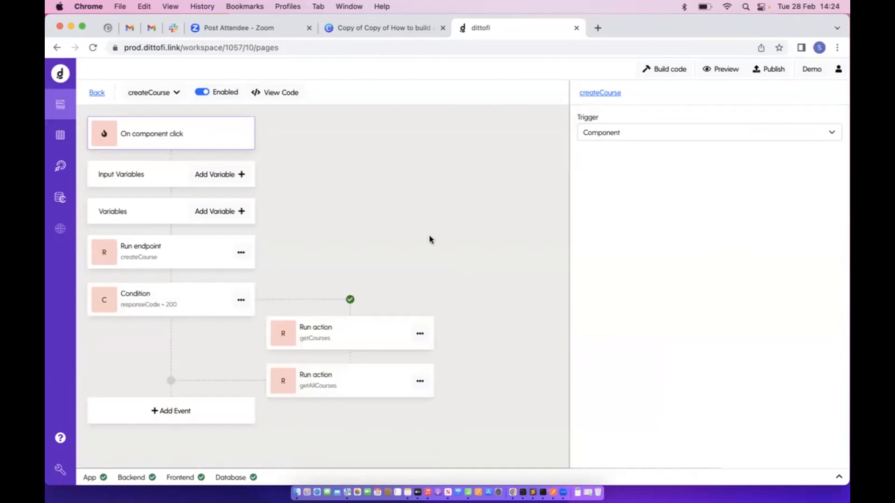
pyautogui.click(180, 254)
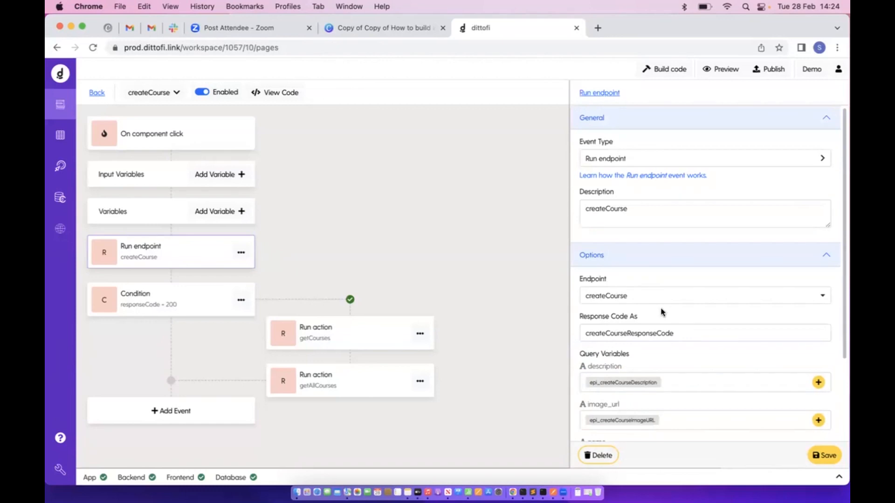
pyautogui.doubleClick(605, 336)
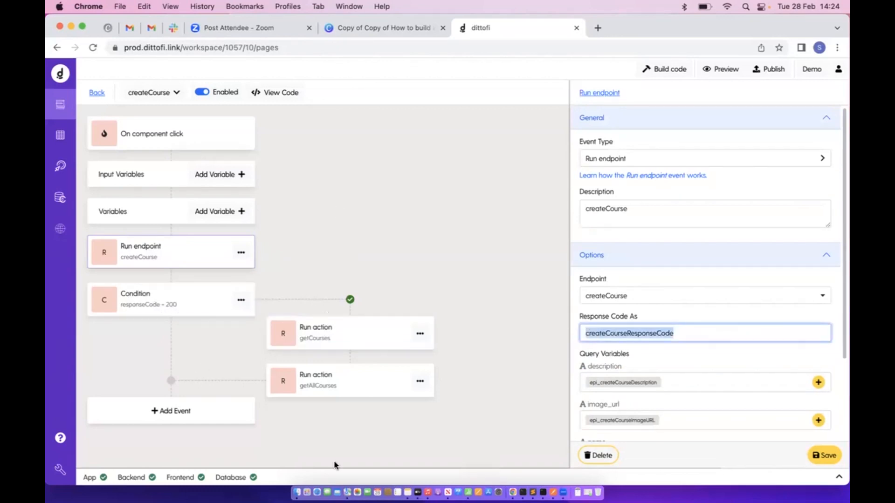
pyautogui.click(90, 93)
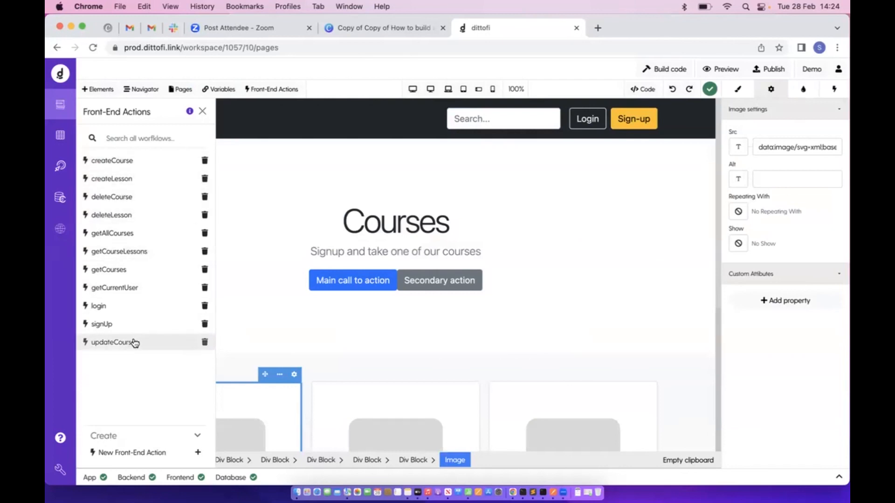
pyautogui.click(63, 166)
pyautogui.click(123, 99)
pyautogui.click(210, 144)
pyautogui.doubleClick(210, 145)
pyautogui.press('BackSpace')
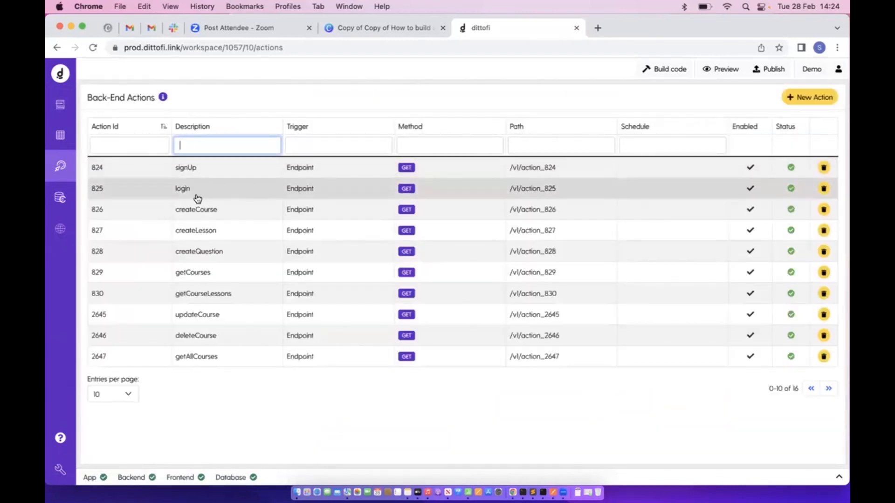
pyautogui.click(60, 104)
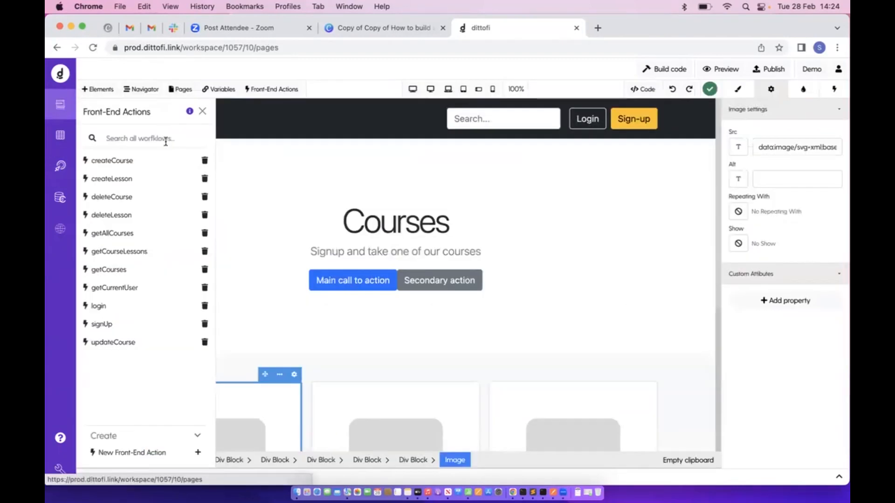
# Inspect the deleteLesson workflow's endpoint (deleteLesson) and responseCode 200 condition steps, then close it
pyautogui.click(129, 222)
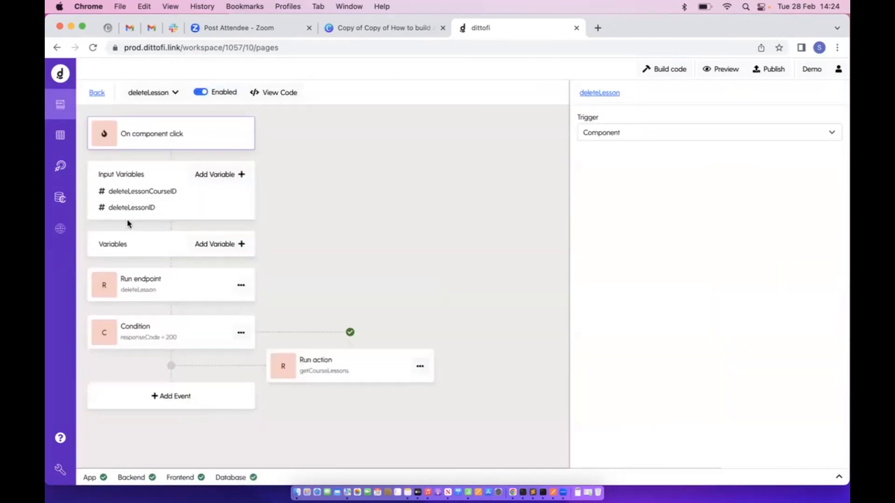
pyautogui.click(168, 292)
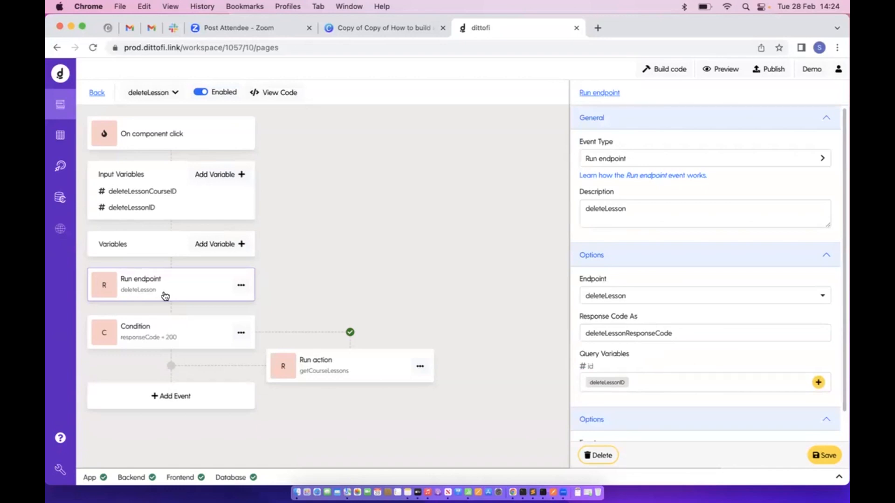
pyautogui.click(600, 298)
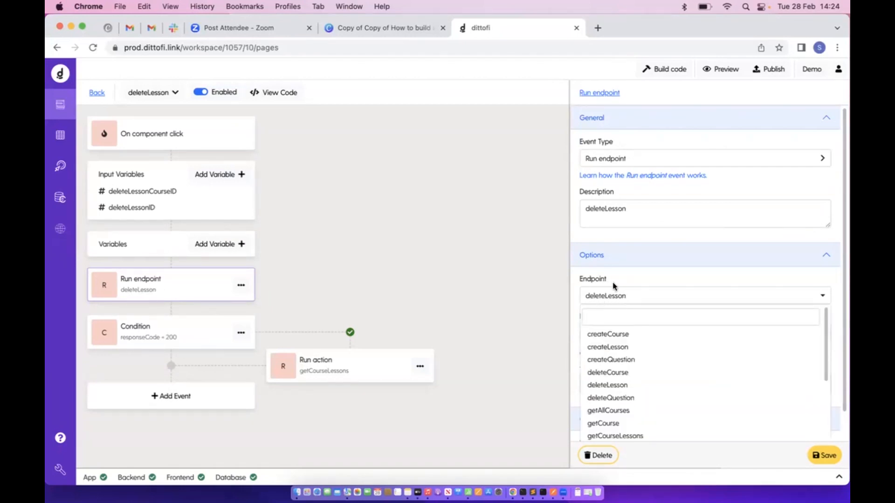
pyautogui.click(613, 281)
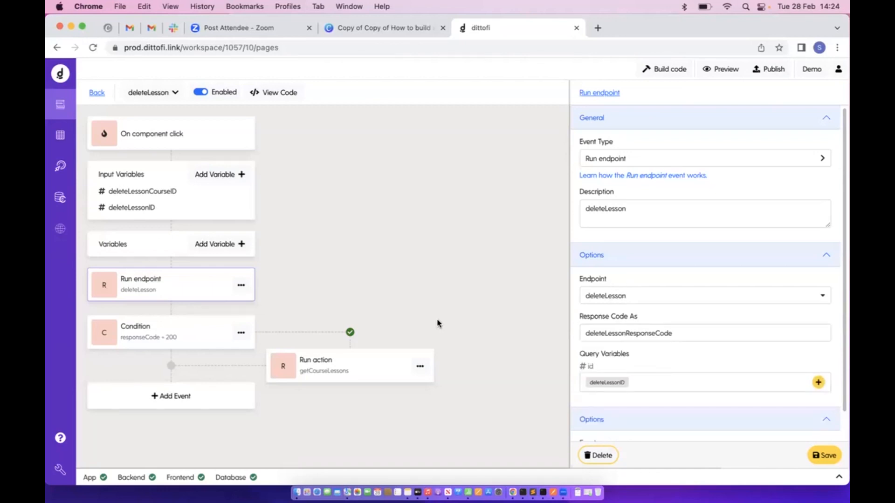
pyautogui.click(180, 337)
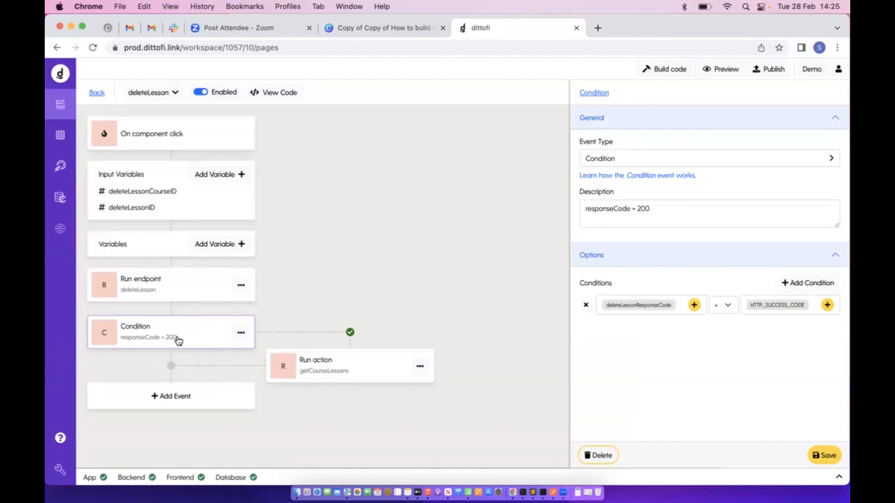
pyautogui.click(96, 92)
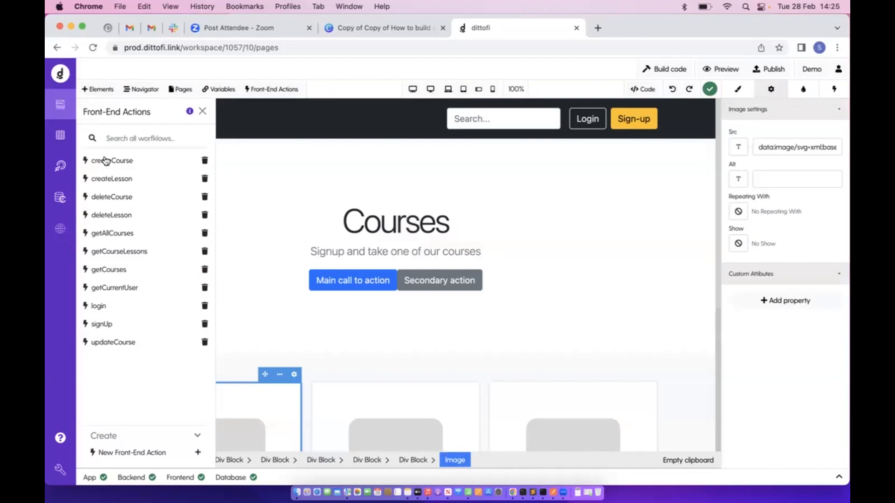
# Run the getAllCourses back-end action, select the returned two-course array, and go back to Pages
pyautogui.click(60, 166)
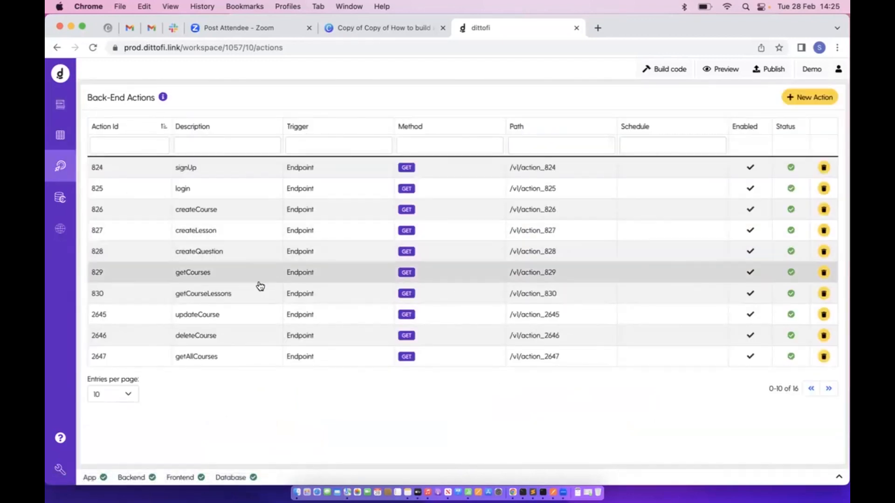
pyautogui.click(187, 358)
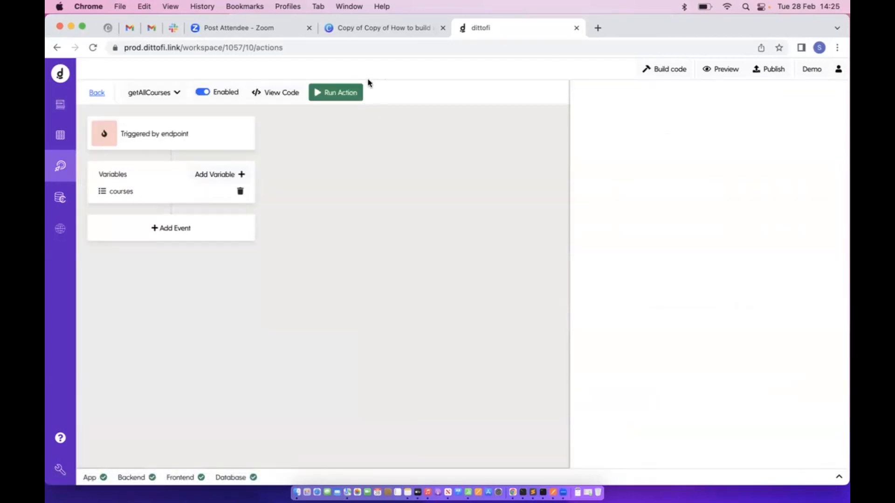
pyautogui.click(342, 90)
pyautogui.click(834, 458)
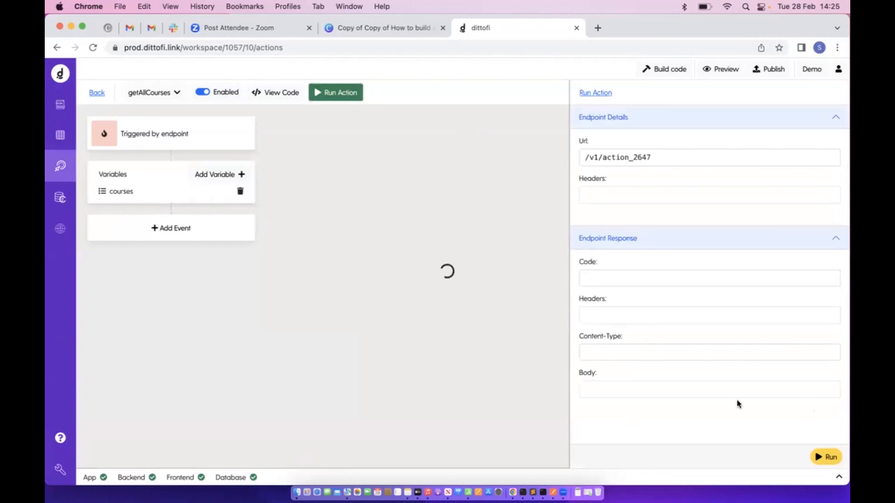
pyautogui.scroll(-5, 723, 361)
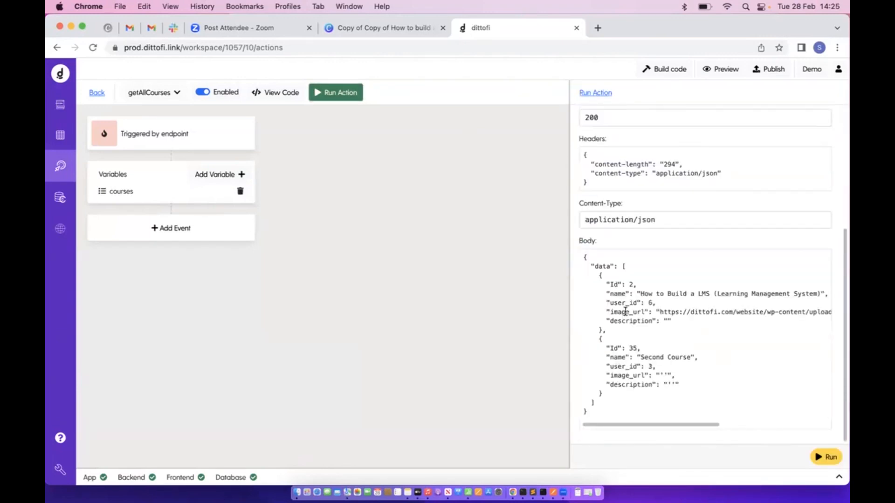
pyautogui.moveTo(626, 272); pyautogui.dragTo(621, 409)
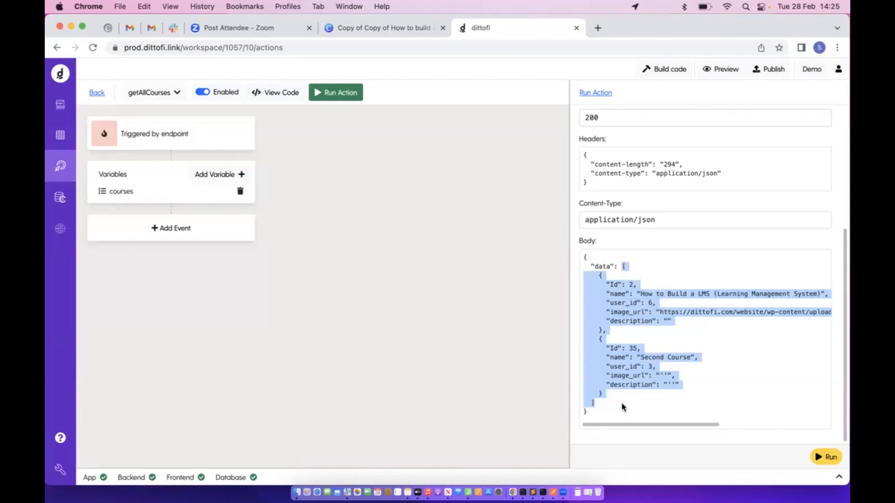
pyautogui.click(60, 105)
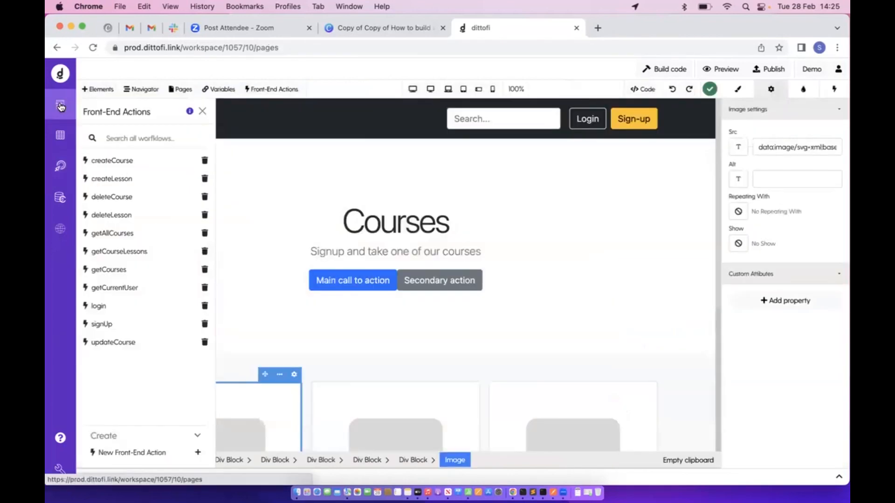
# Filter the page variables by 'cur' to find epr_getCurrentUser, then select the Courses heading
pyautogui.click(221, 92)
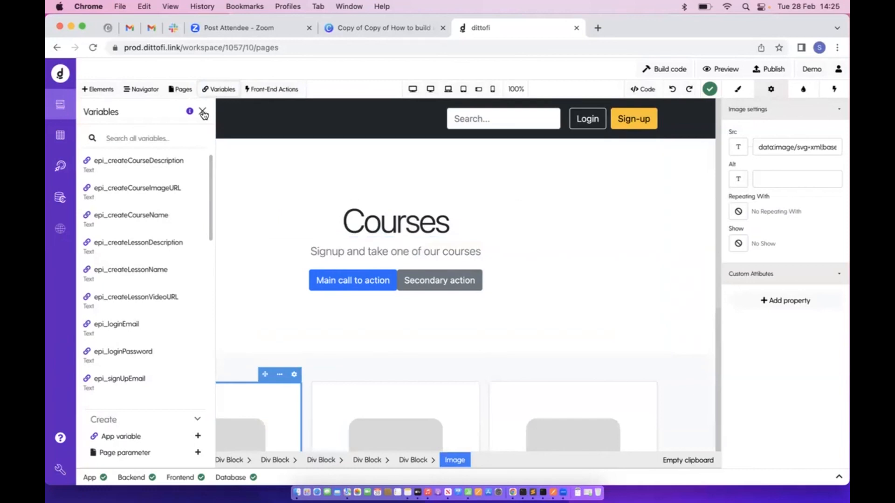
pyautogui.click(172, 138)
pyautogui.write('cur')
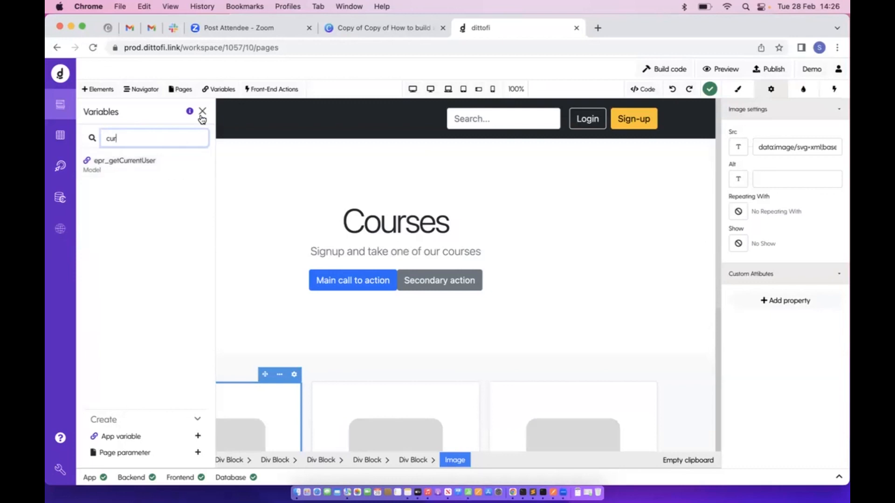
pyautogui.click(397, 222)
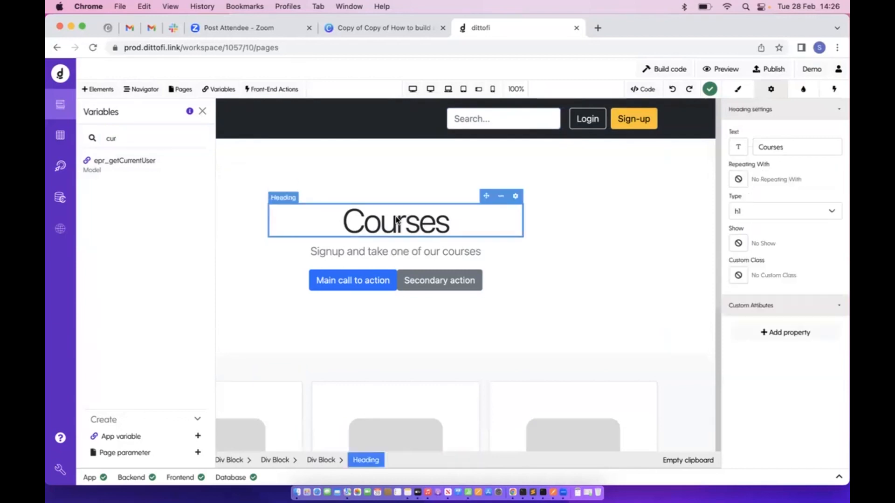
pyautogui.click(385, 254)
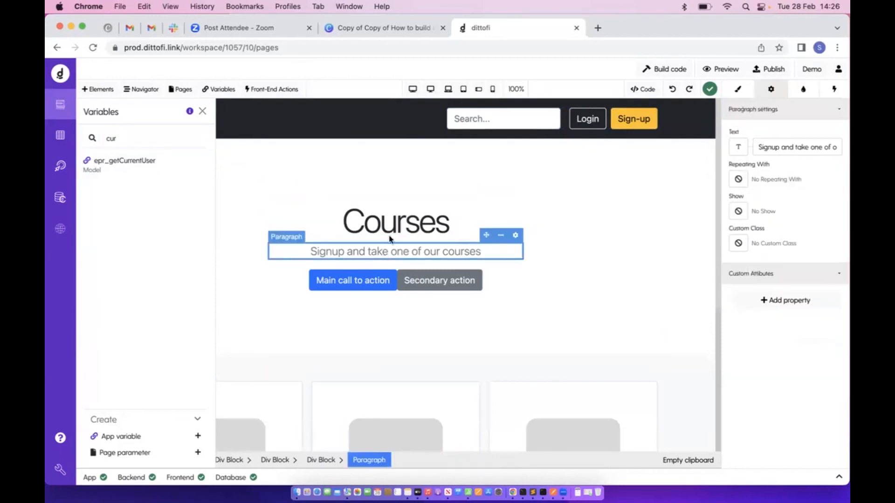
pyautogui.click(396, 229)
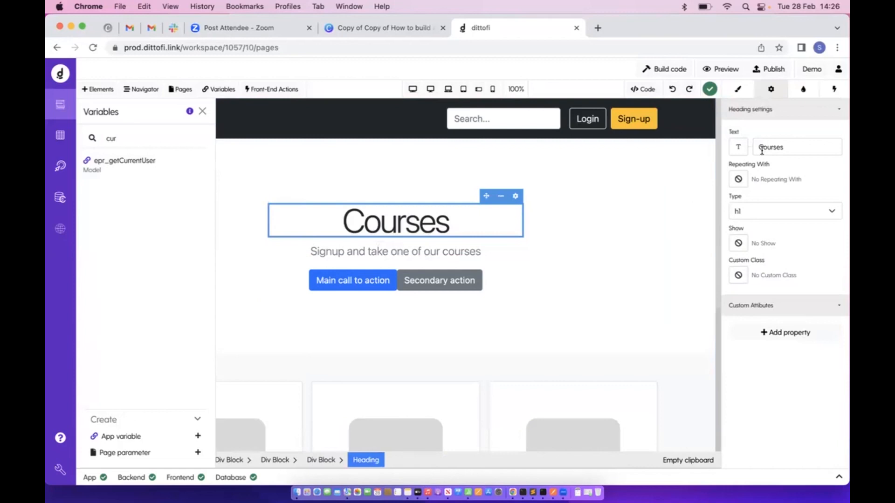
pyautogui.moveTo(757, 148); pyautogui.dragTo(778, 148)
pyautogui.write('C')
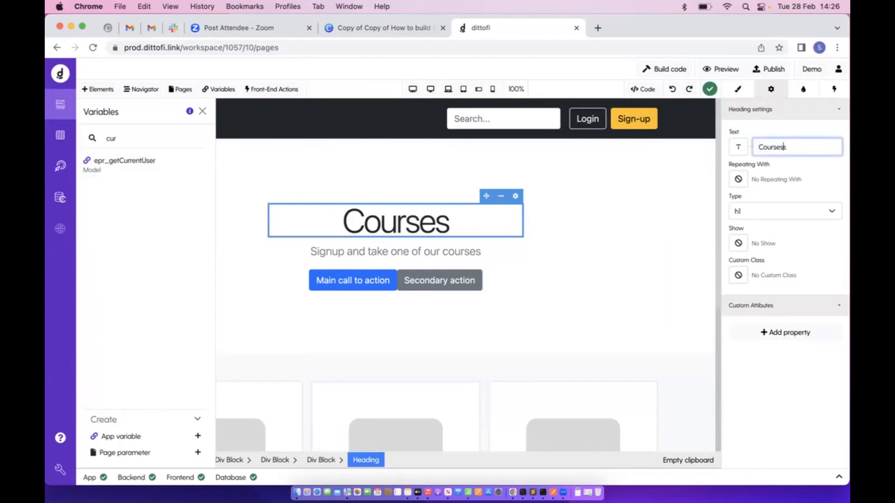
pyautogui.click(739, 151)
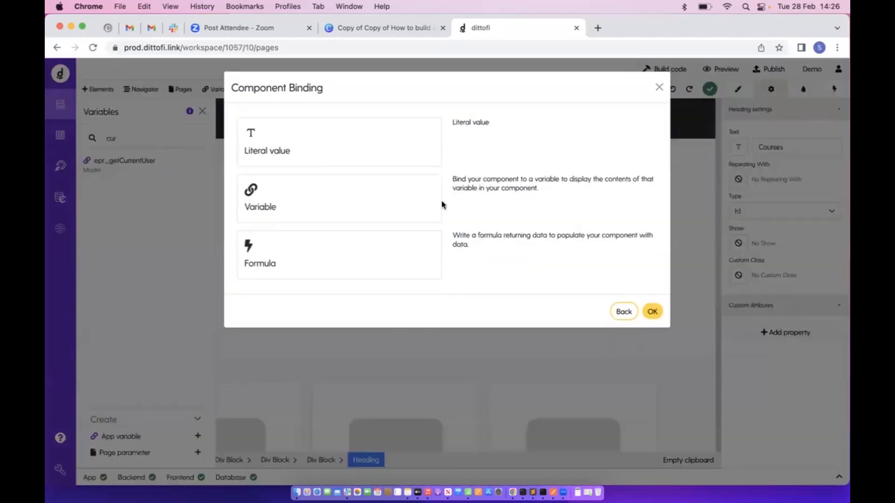
pyautogui.click(838, 147)
pyautogui.click(738, 147)
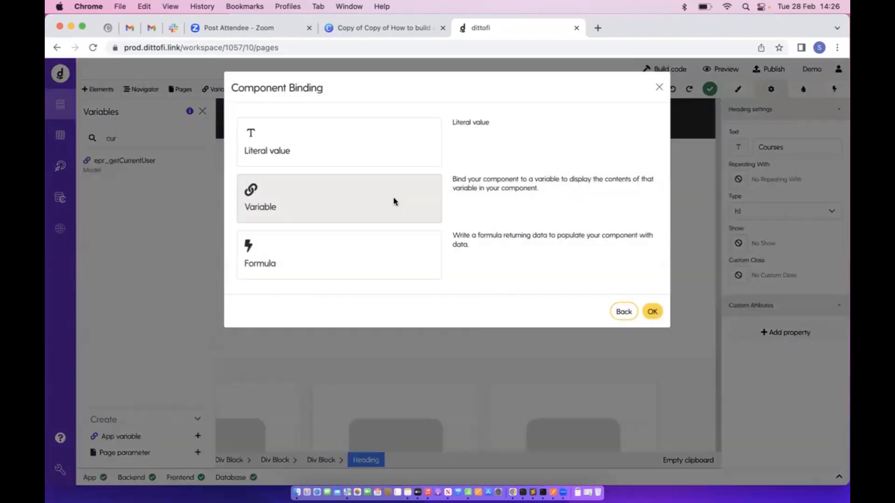
pyautogui.click(393, 200)
pyautogui.click(313, 120)
pyautogui.write('getc')
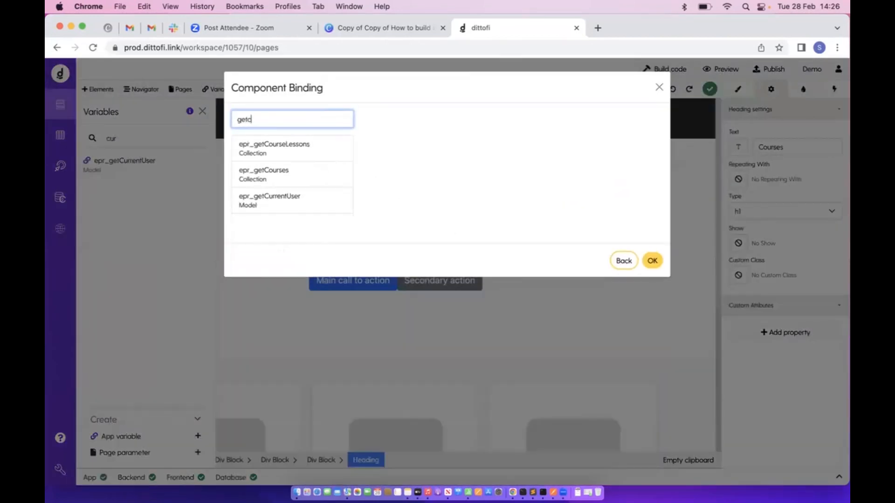
pyautogui.click(288, 211)
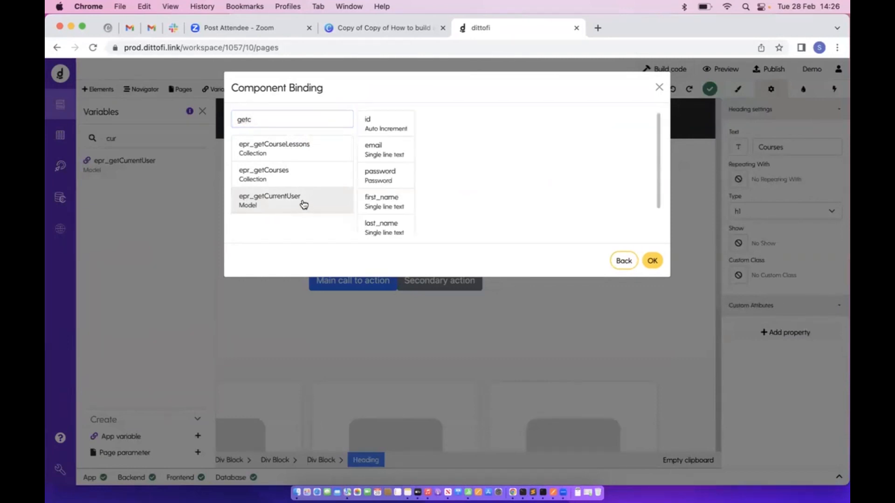
pyautogui.click(651, 260)
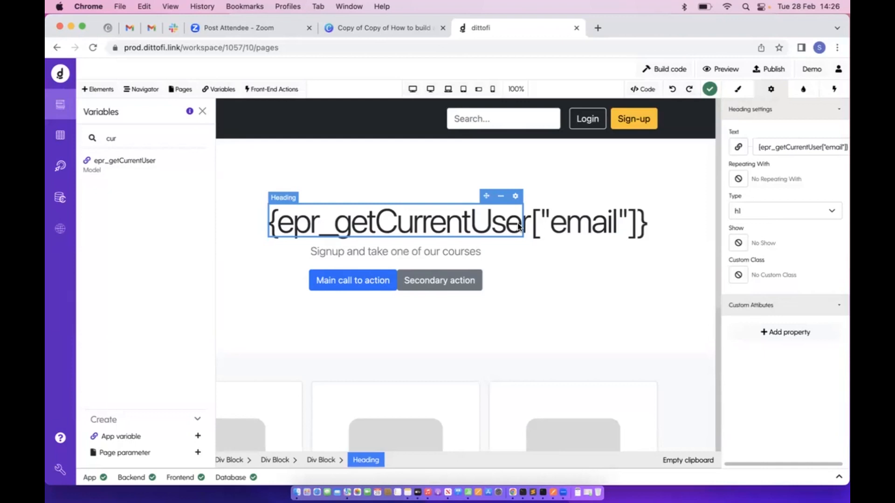
pyautogui.click(738, 147)
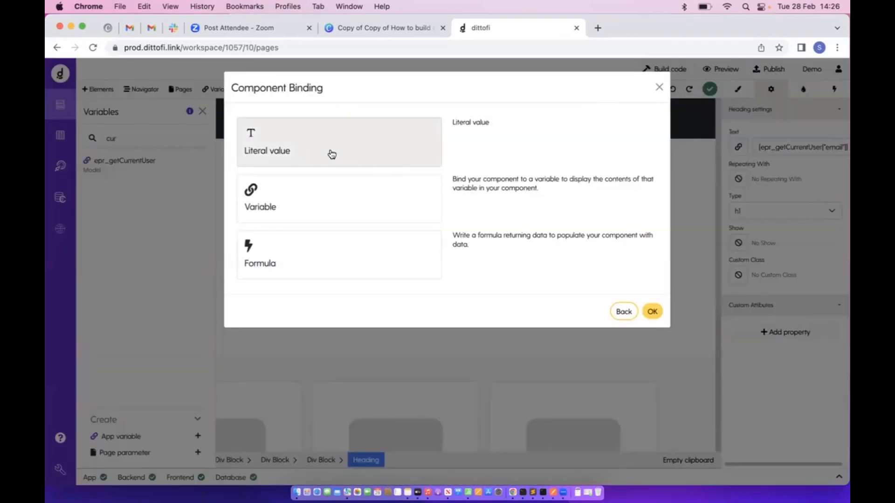
pyautogui.click(741, 149)
pyautogui.click(740, 149)
pyautogui.click(381, 147)
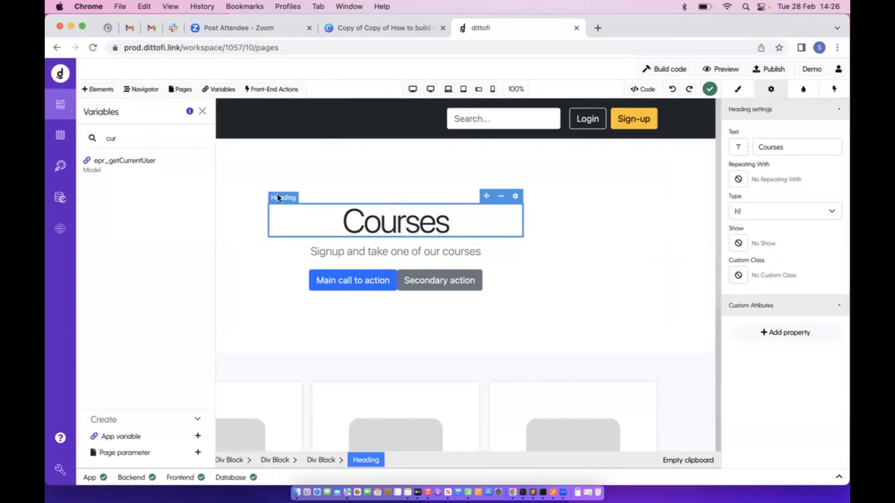
# Clear the 'cur' variable search, open and dismiss a new App variable form, then search 'get'
pyautogui.doubleClick(124, 138)
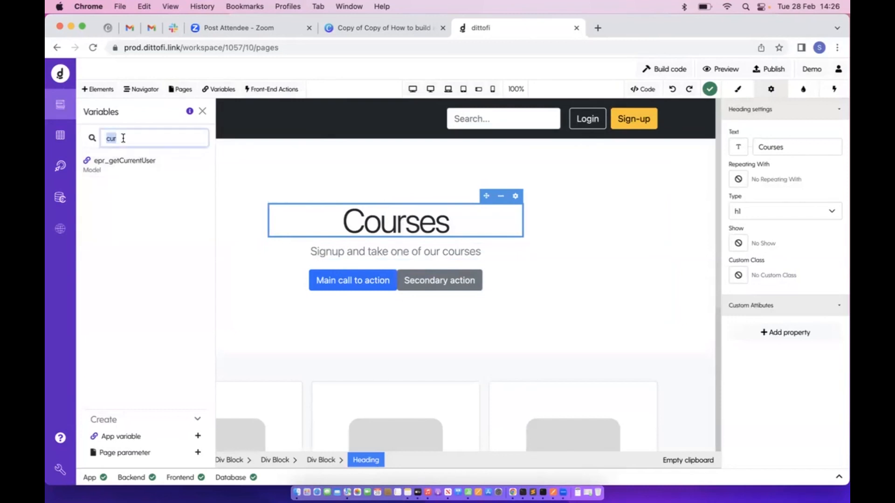
pyautogui.press('BackSpace')
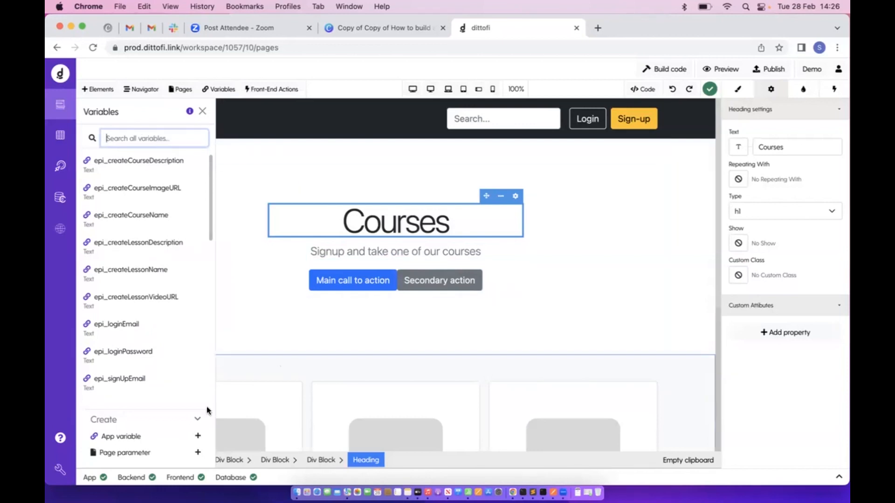
pyautogui.click(131, 437)
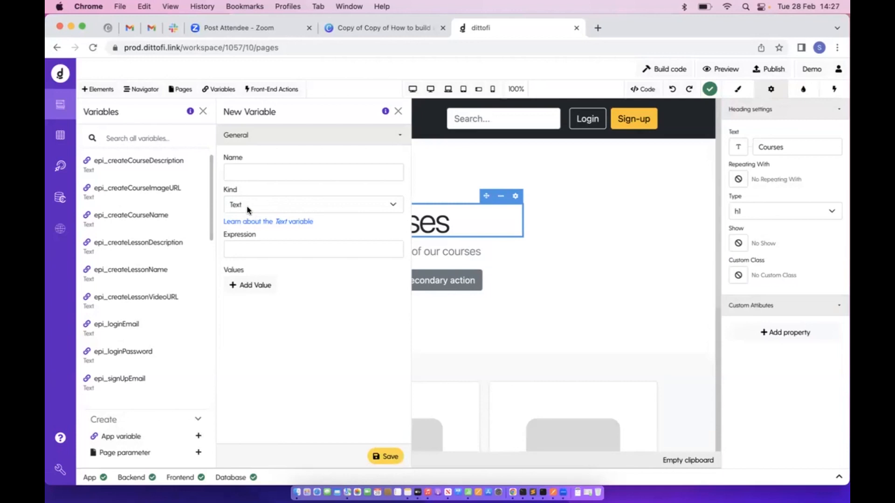
pyautogui.click(398, 111)
pyautogui.click(162, 139)
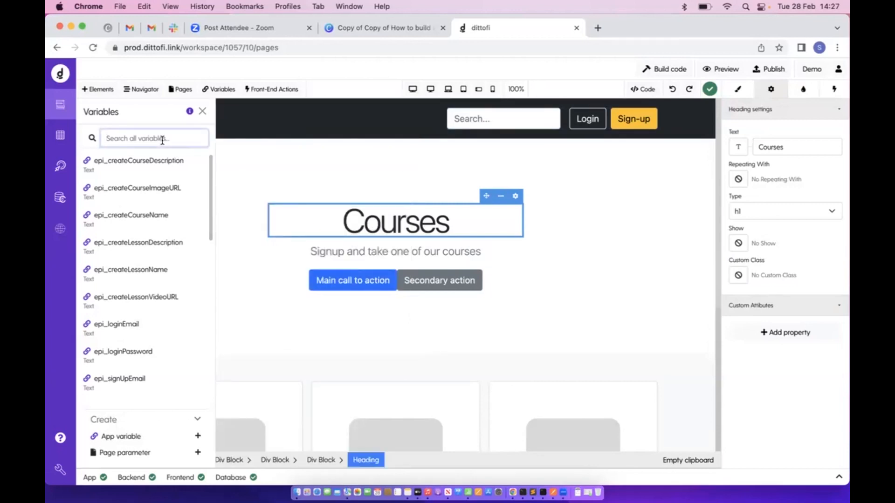
pyautogui.write('get')
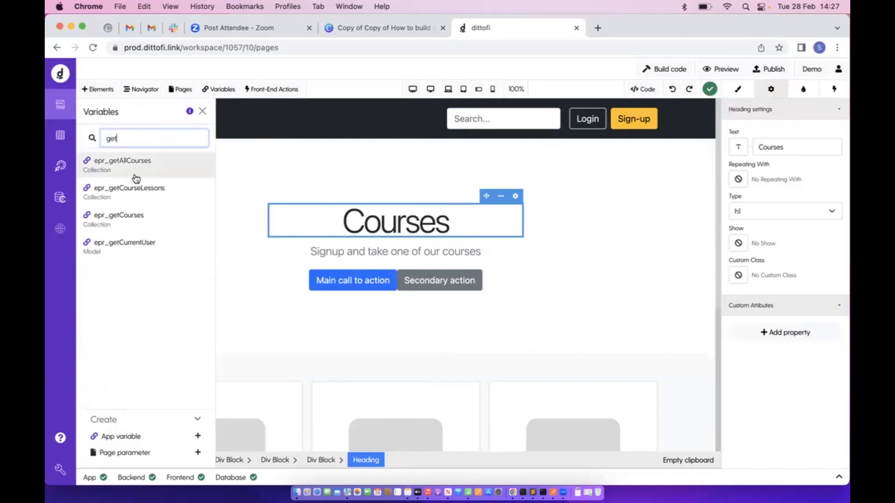
# Inspect epr_getAllCourses settings, compare with the getAllCourses back-end action, then return to the designer
pyautogui.click(157, 175)
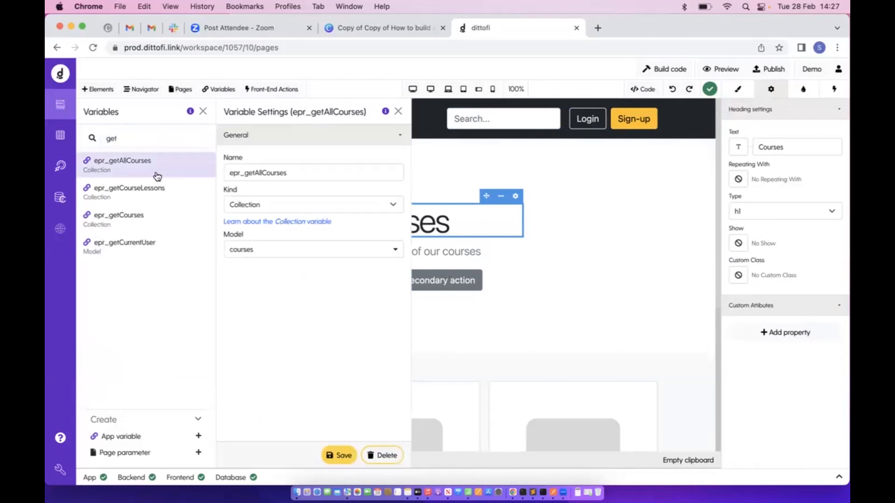
pyautogui.moveTo(244, 173); pyautogui.dragTo(341, 174)
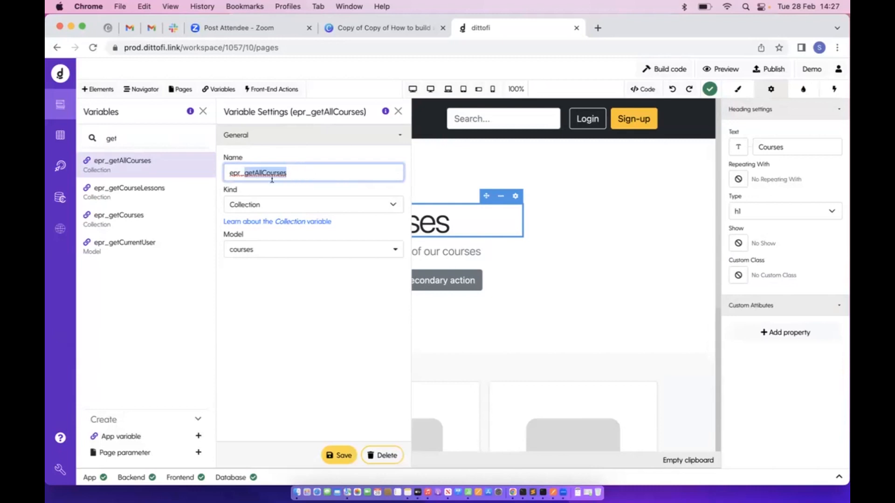
pyautogui.click(60, 165)
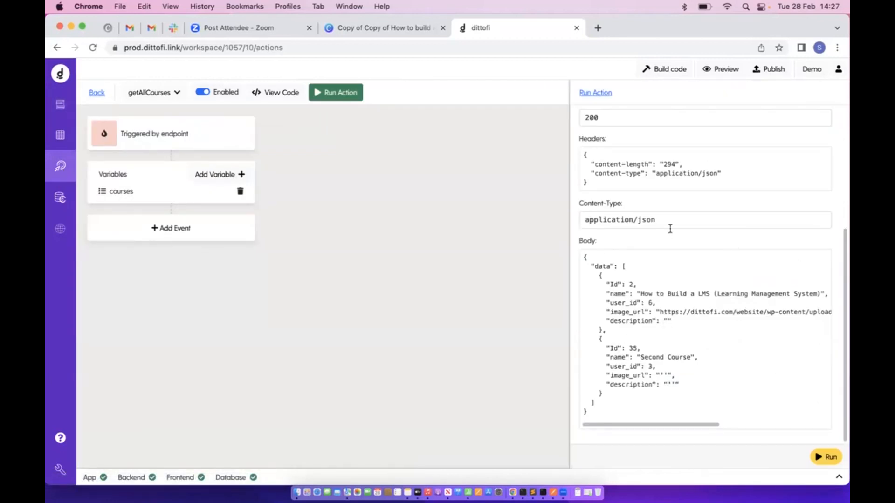
pyautogui.click(100, 92)
pyautogui.click(60, 103)
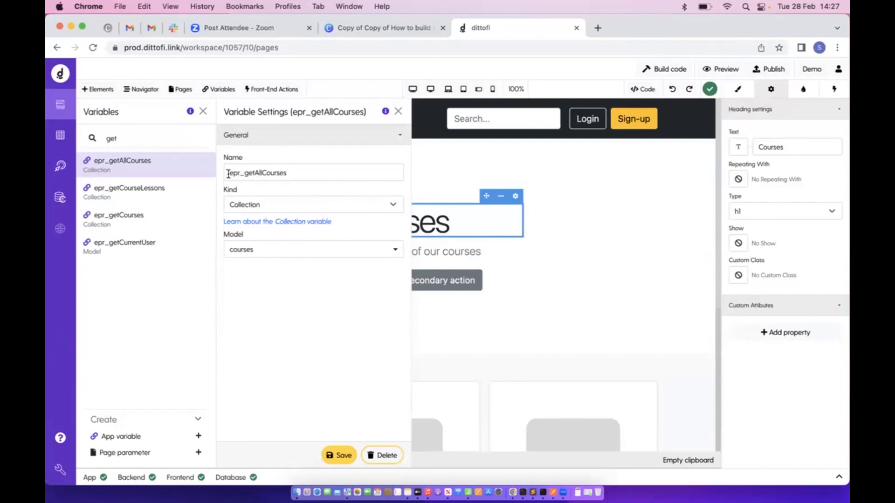
# Select the full epr_getAllCourses name, then close its settings and the variables list
pyautogui.moveTo(228, 174); pyautogui.dragTo(347, 174)
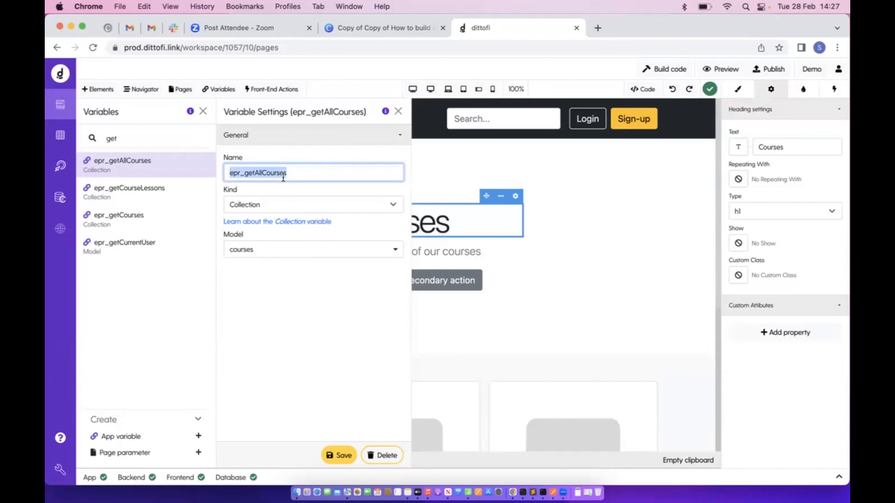
pyautogui.click(398, 111)
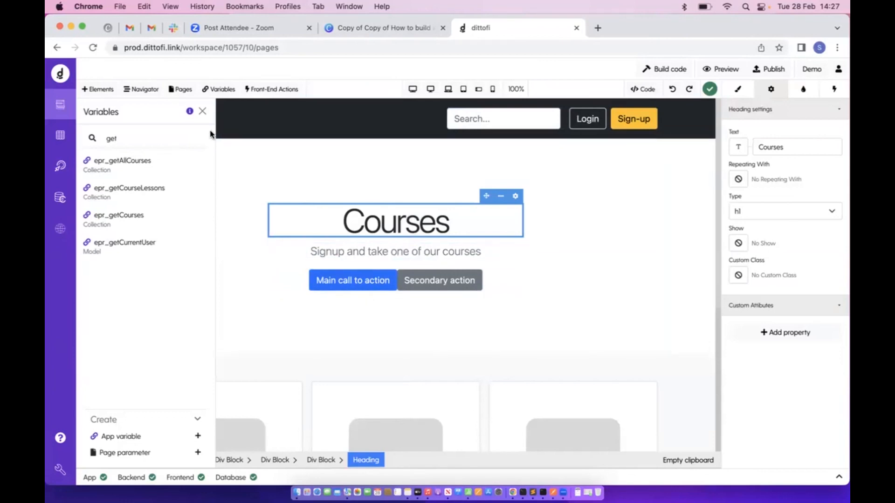
pyautogui.click(203, 112)
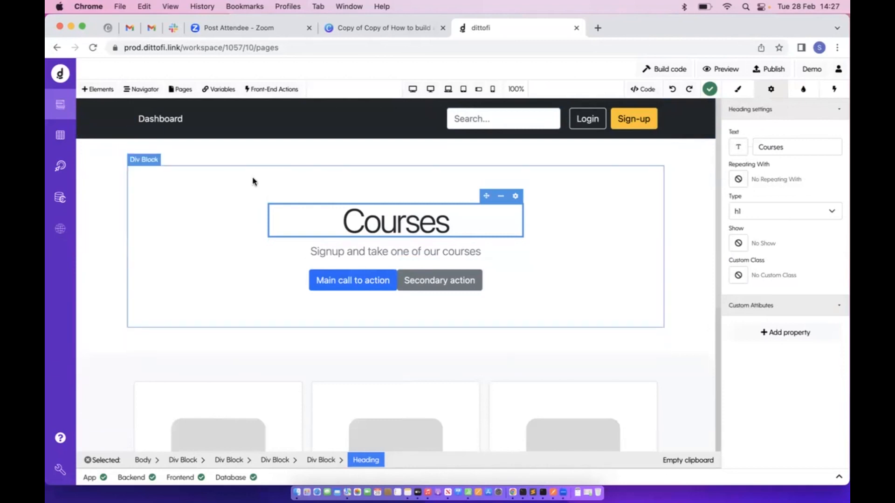
# Find the getAllCourses back-end action by description 'geta' and test-run it
pyautogui.click(60, 166)
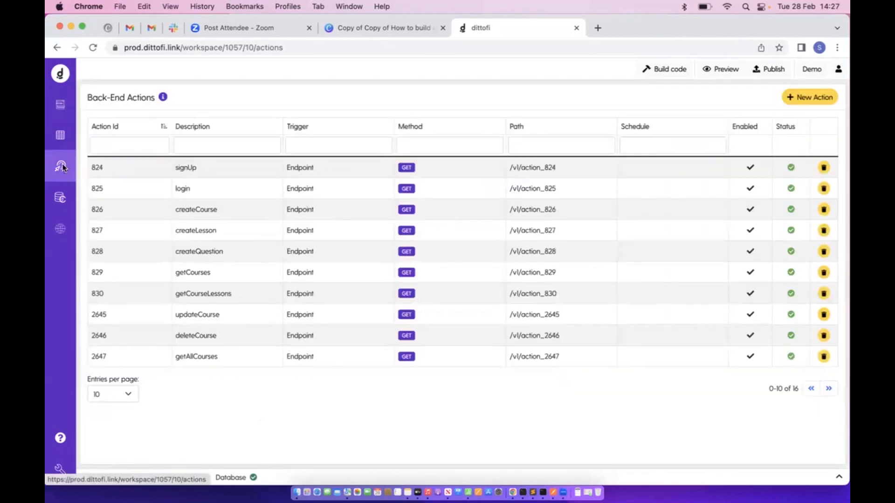
pyautogui.click(199, 146)
pyautogui.write('geta')
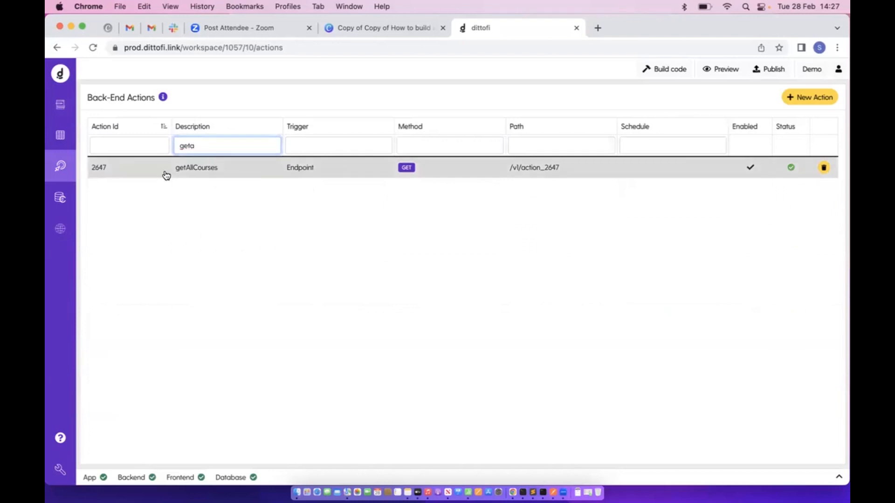
pyautogui.click(167, 175)
pyautogui.click(355, 99)
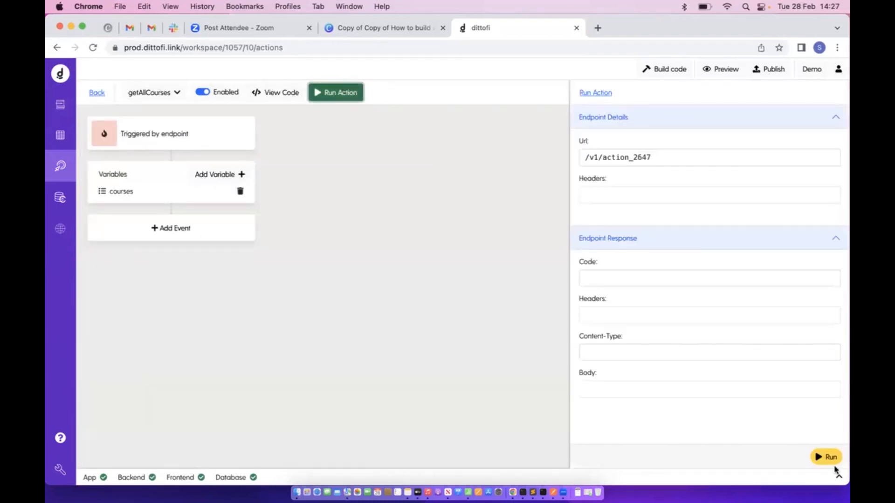
pyautogui.click(829, 458)
# Review the two course objects in the 200 JSON response, then return to the page editor
pyautogui.scroll(-5, 703, 382)
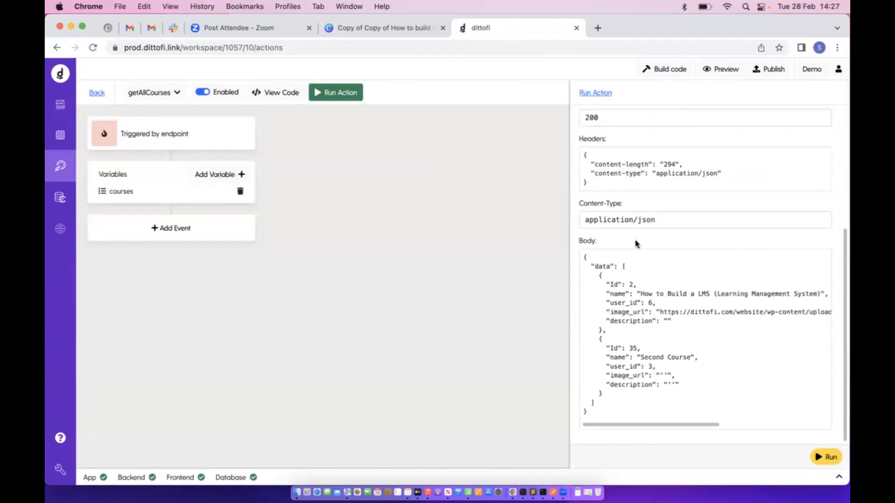
pyautogui.moveTo(624, 266); pyautogui.dragTo(614, 405)
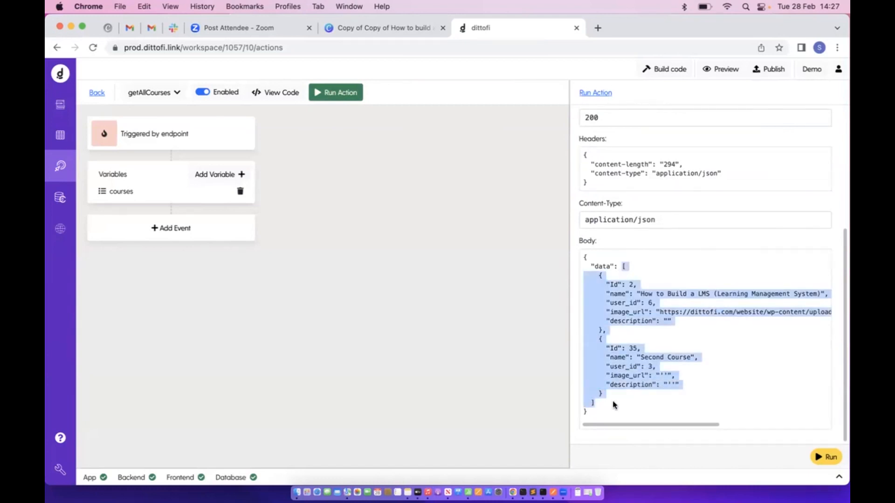
pyautogui.moveTo(622, 267); pyautogui.dragTo(614, 330)
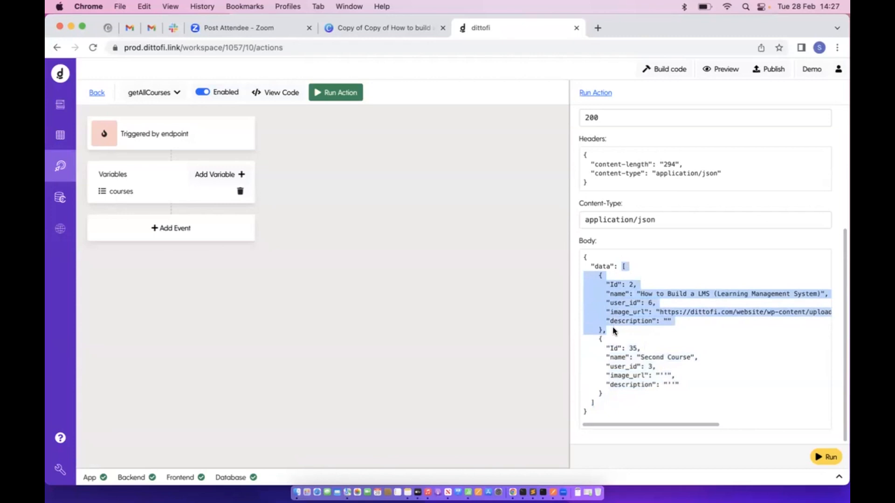
pyautogui.click(613, 283)
pyautogui.moveTo(599, 274); pyautogui.dragTo(613, 394)
pyautogui.click(60, 104)
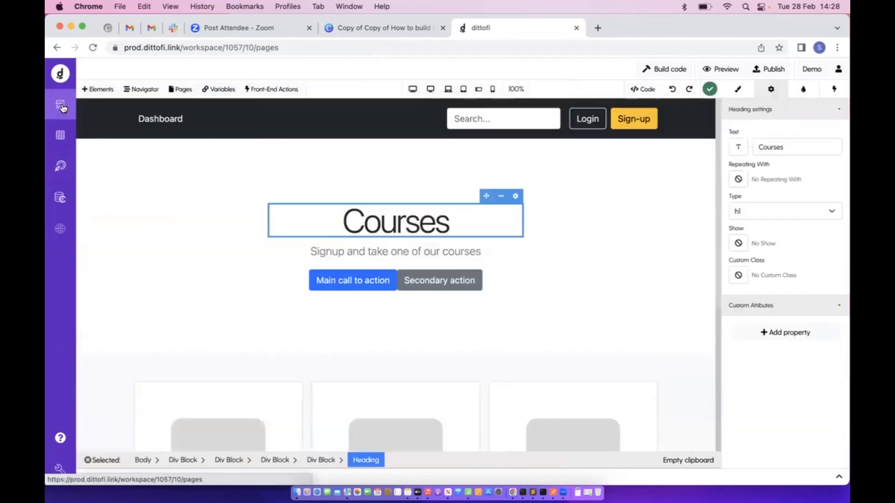
pyautogui.scroll(-5, 329, 236)
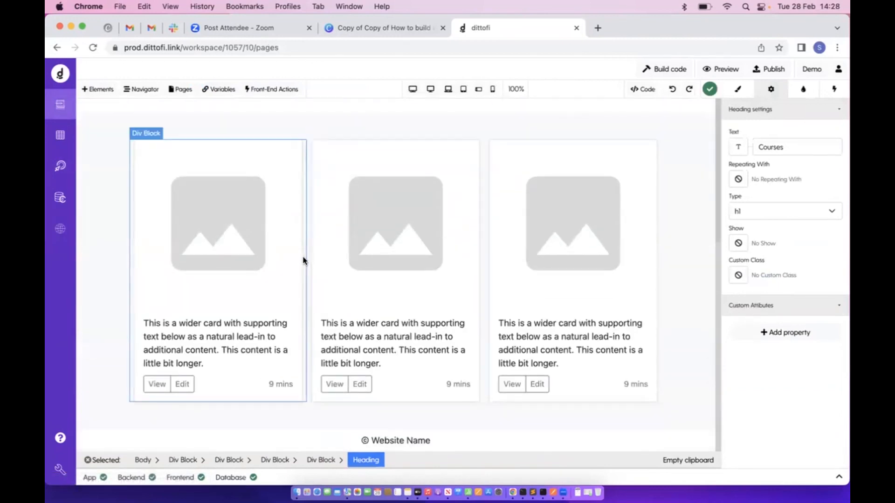
pyautogui.click(303, 259)
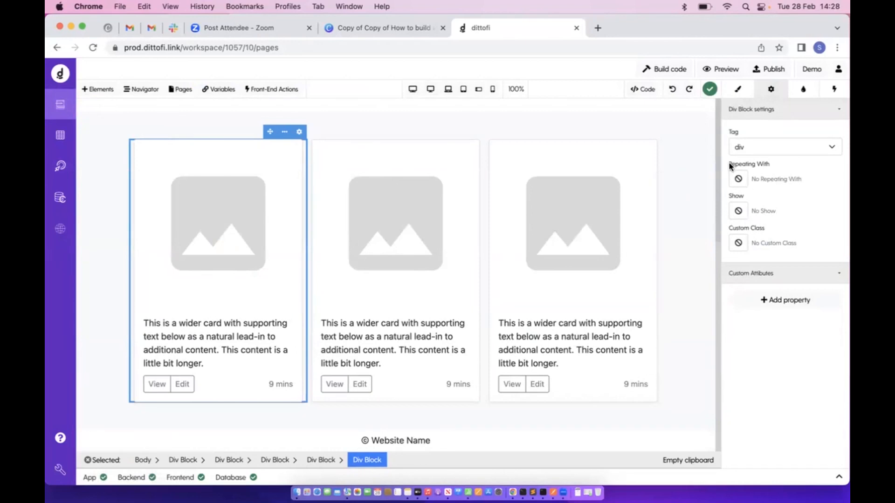
pyautogui.moveTo(729, 165); pyautogui.dragTo(779, 166)
pyautogui.click(429, 200)
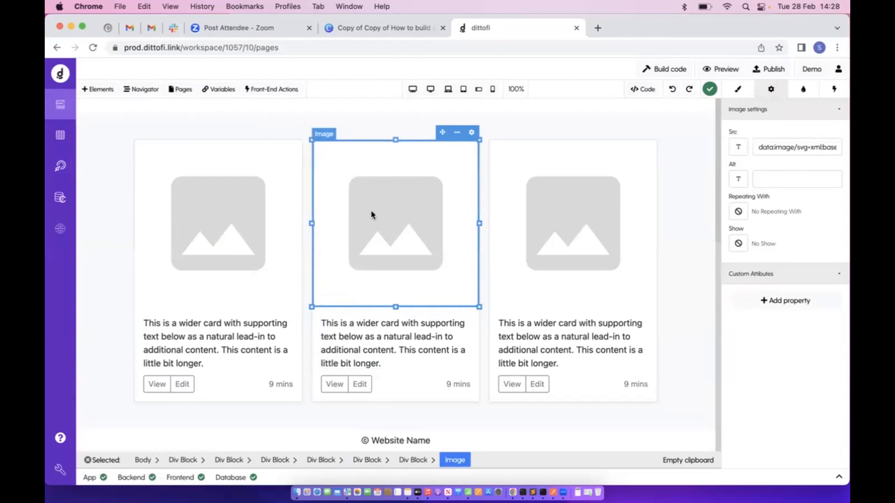
pyautogui.click(358, 353)
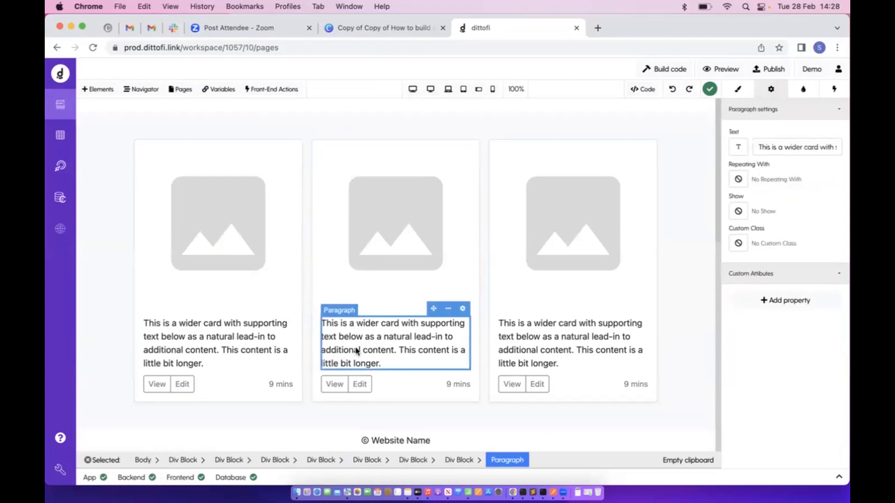
pyautogui.click(302, 370)
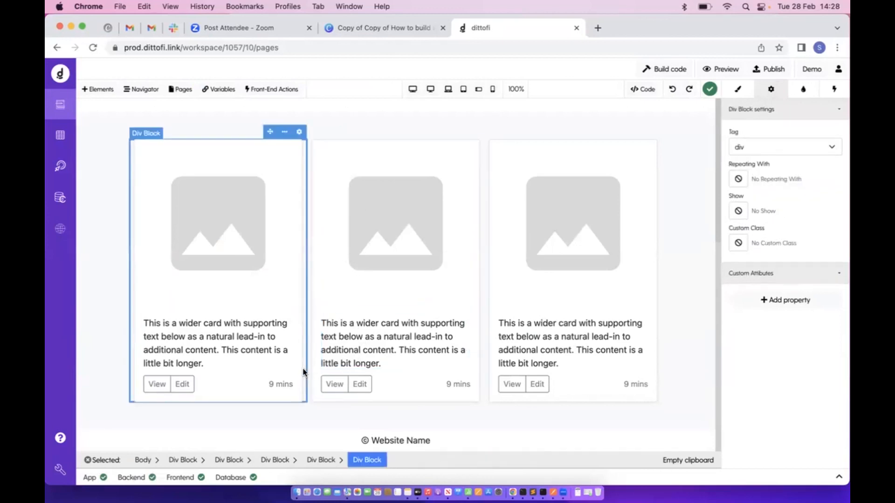
# Set the first card's Div Block to repeat with the epr_getAllCourses variable
pyautogui.click(743, 185)
pyautogui.click(380, 221)
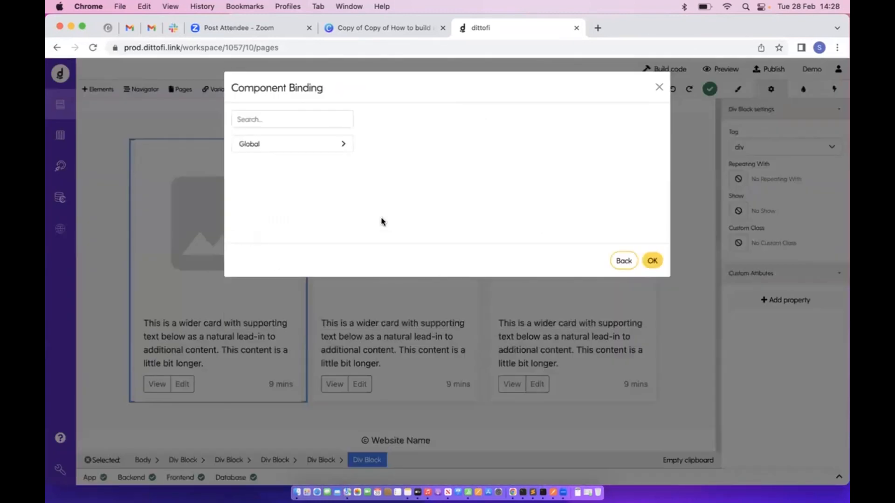
pyautogui.click(331, 120)
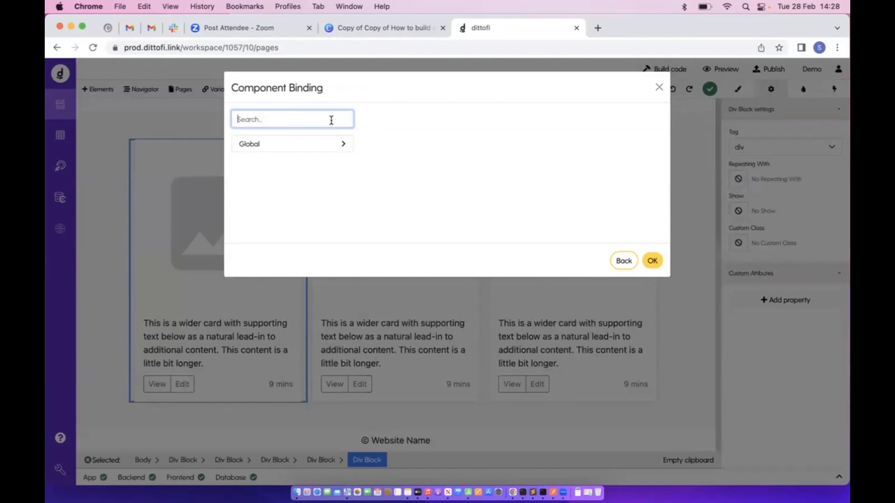
pyautogui.write('geta')
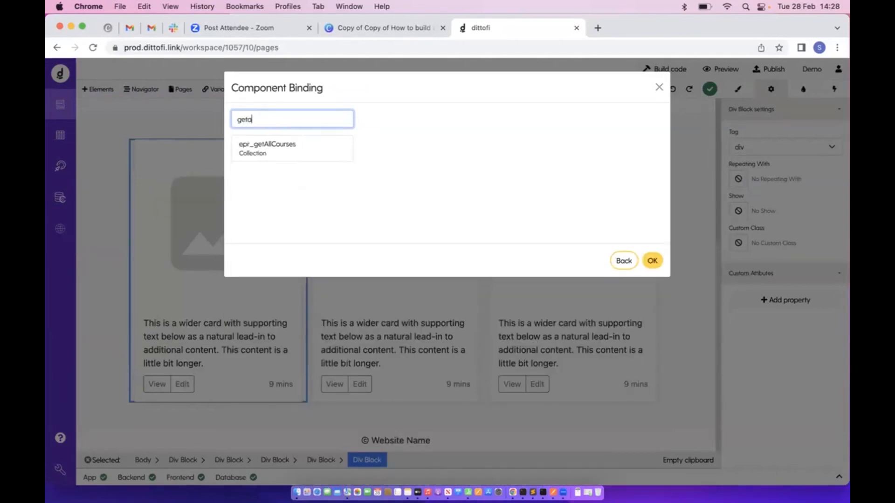
pyautogui.click(339, 155)
pyautogui.click(651, 263)
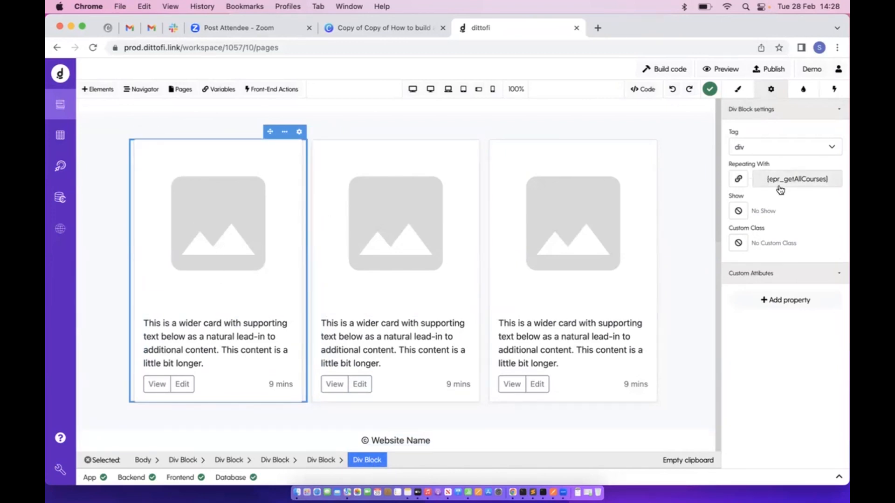
# Delete the two duplicate course cards and check the remaining card's repeat binding
pyautogui.click(481, 216)
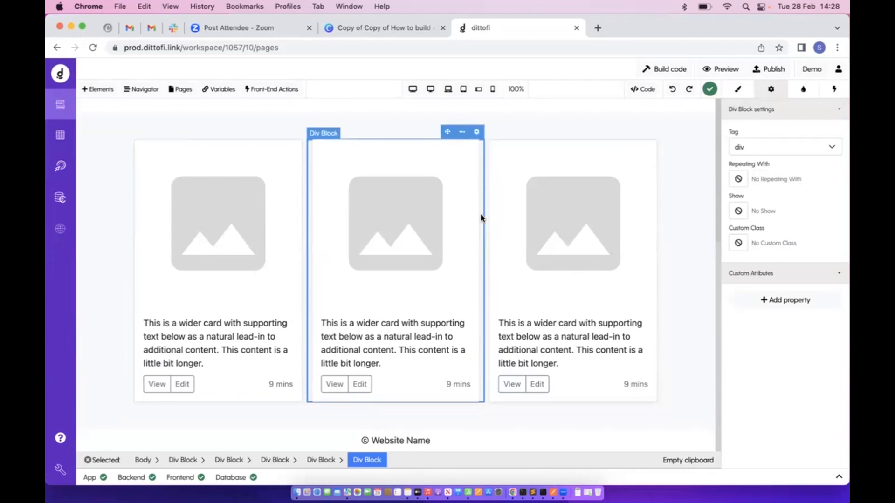
pyautogui.press('Delete')
pyautogui.click(308, 275)
pyautogui.press('Delete')
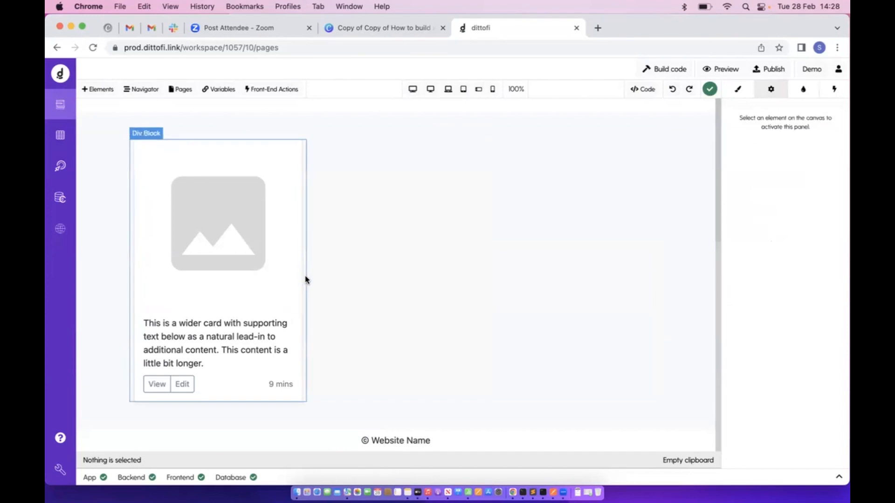
pyautogui.click(306, 278)
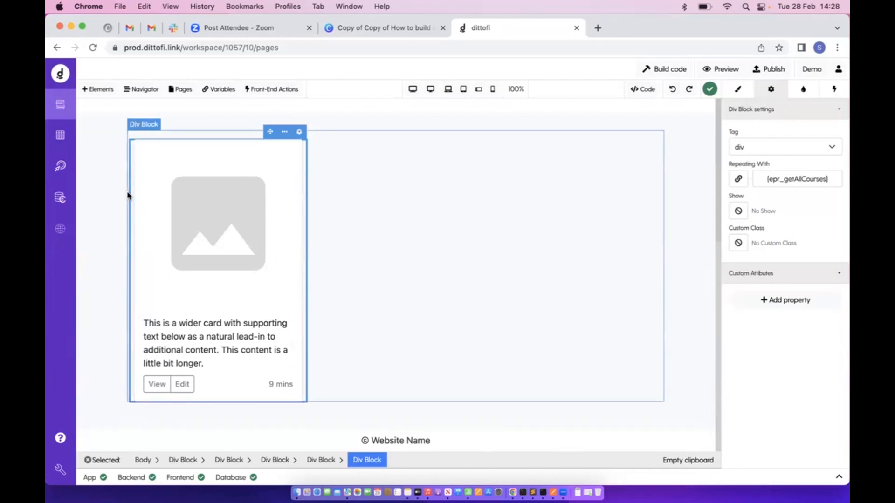
pyautogui.scroll(4, 319, 230)
pyautogui.scroll(2, 319, 230)
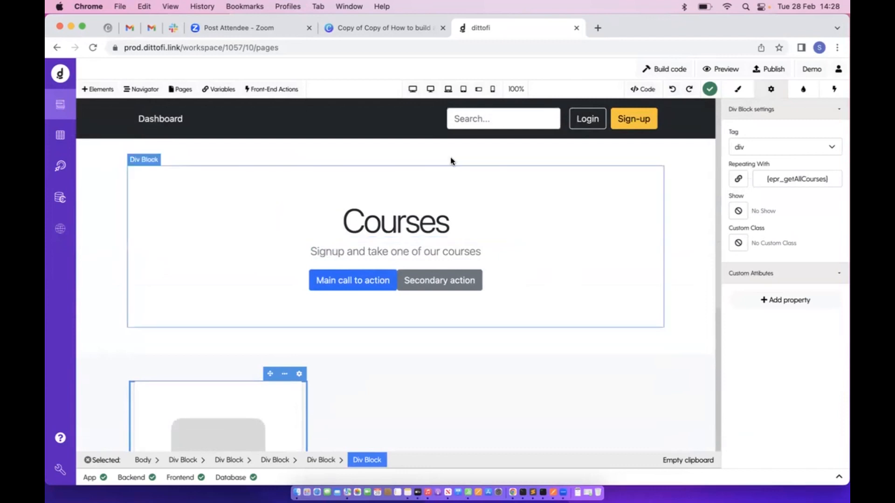
pyautogui.scroll(-1, 222, 350)
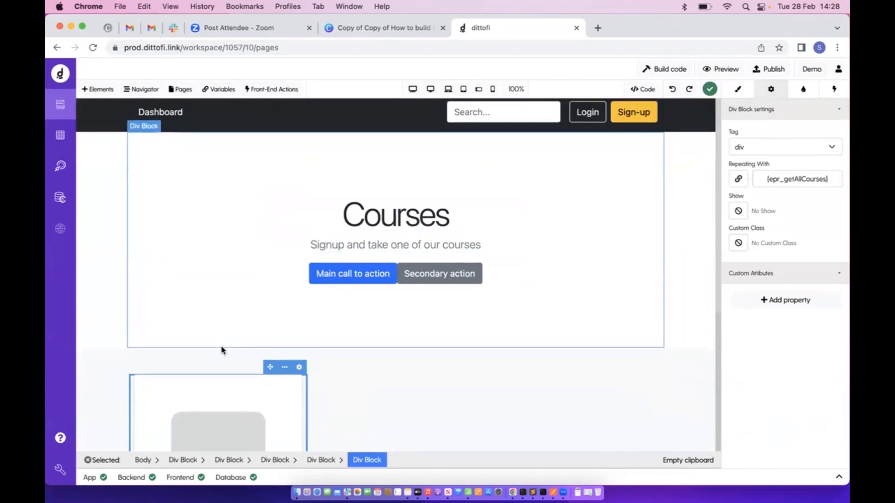
# Open the getAllCourses front-end workflow and view its Set field step storing getAllCoursesResponse
pyautogui.click(268, 88)
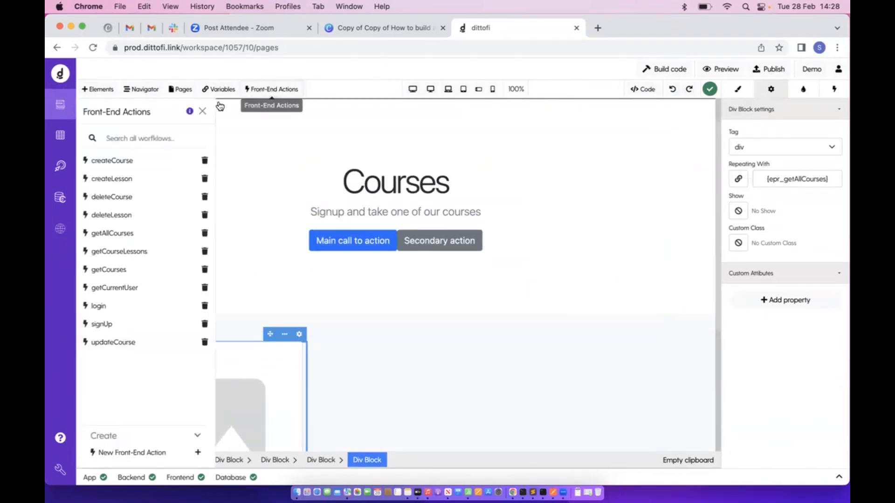
pyautogui.write('geta')
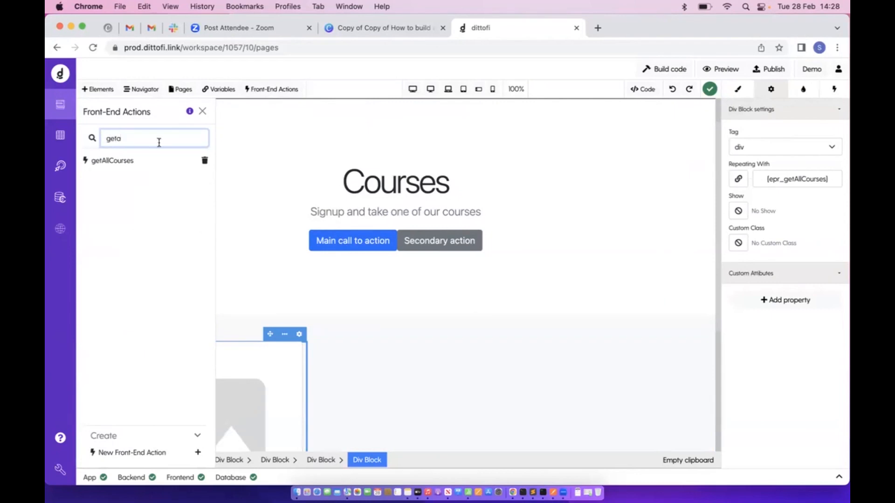
pyautogui.click(142, 161)
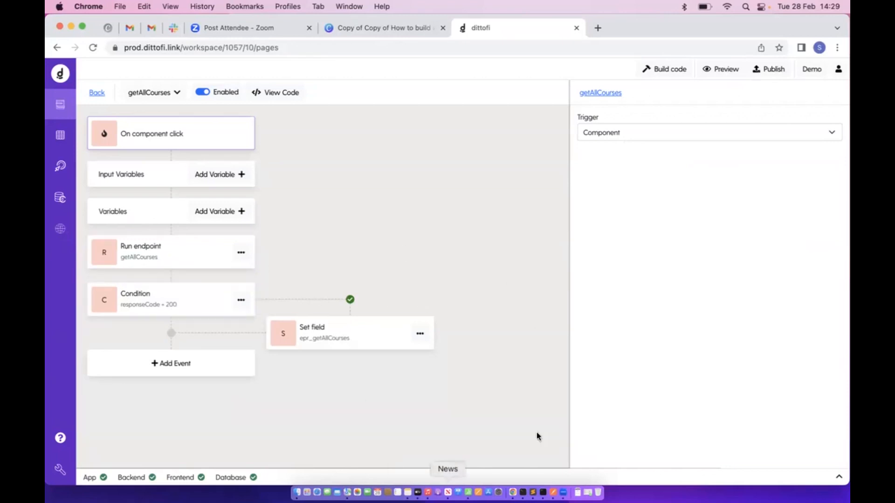
pyautogui.click(312, 341)
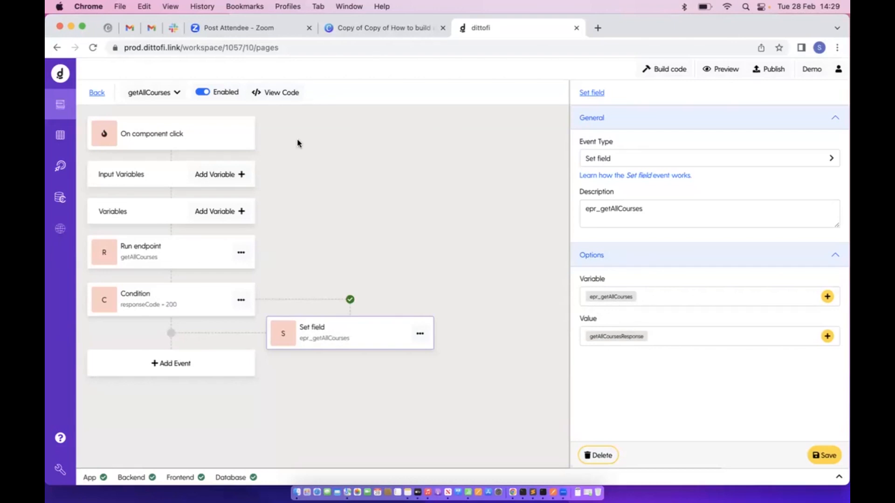
# Review the Run endpoint, Condition and Set field steps and their response variables, then return to the page editor
pyautogui.click(162, 241)
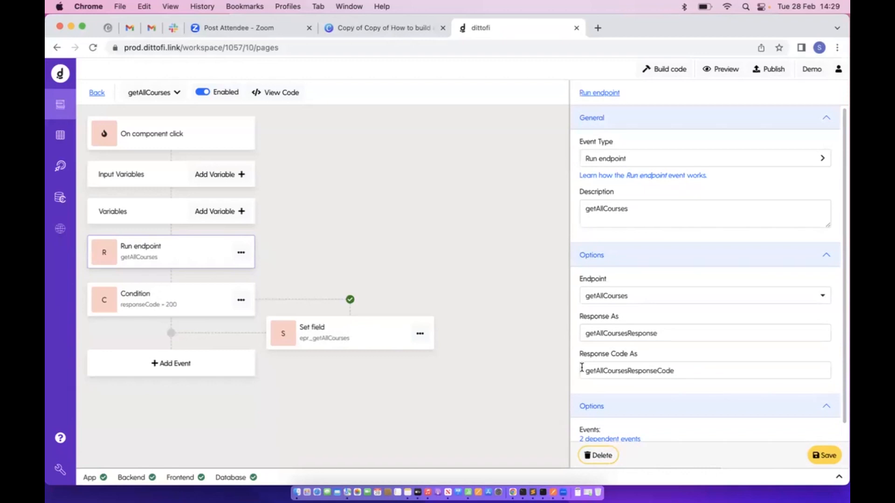
pyautogui.moveTo(709, 371); pyautogui.dragTo(578, 371)
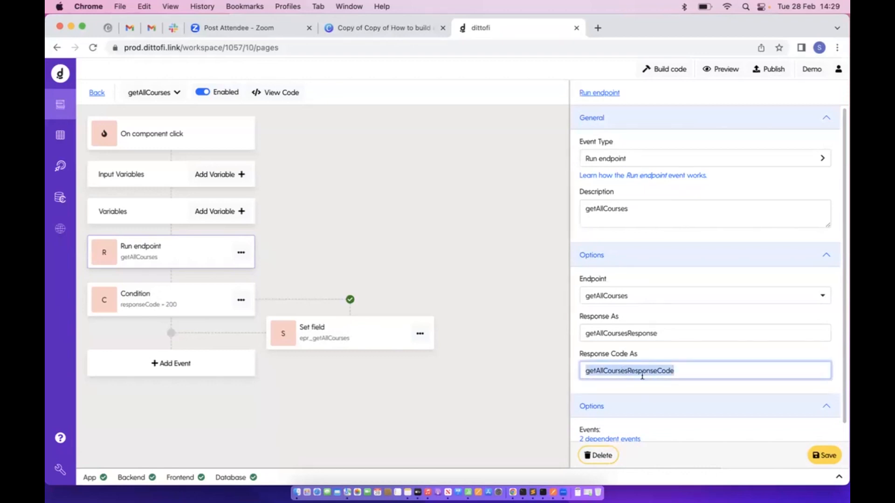
pyautogui.moveTo(674, 338); pyautogui.dragTo(551, 340)
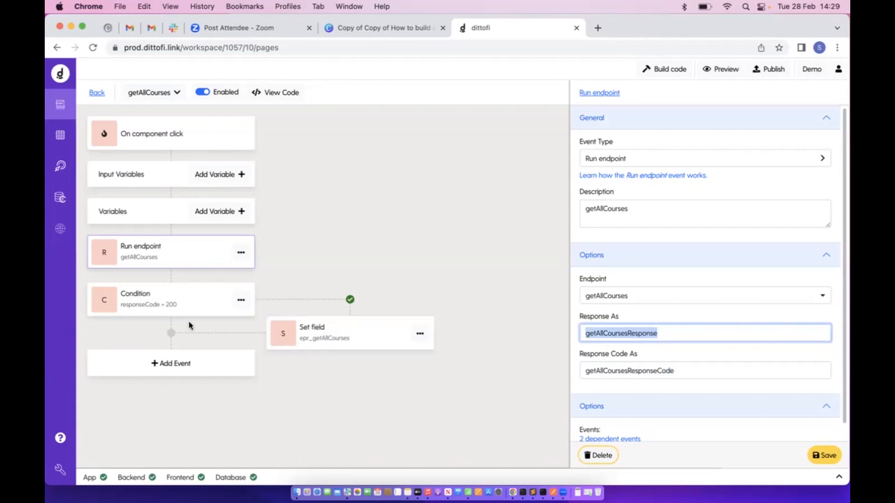
pyautogui.click(135, 308)
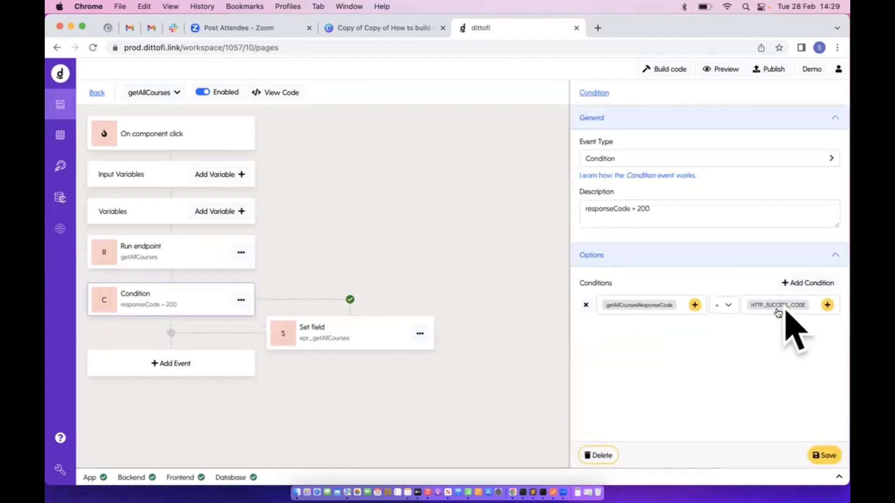
pyautogui.click(359, 322)
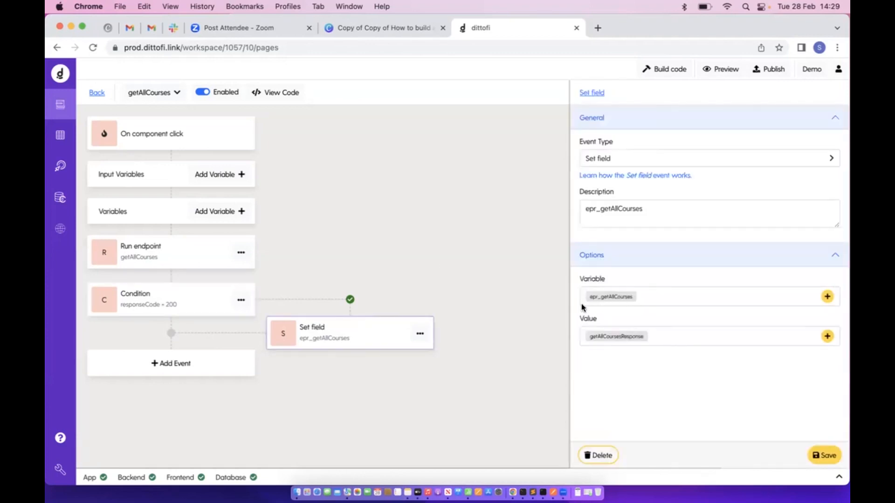
pyautogui.moveTo(581, 340); pyautogui.dragTo(664, 340)
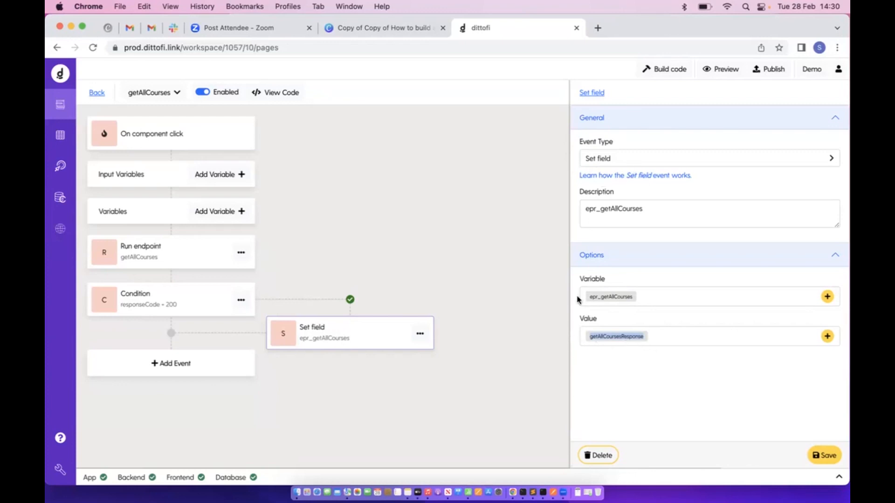
pyautogui.click(97, 94)
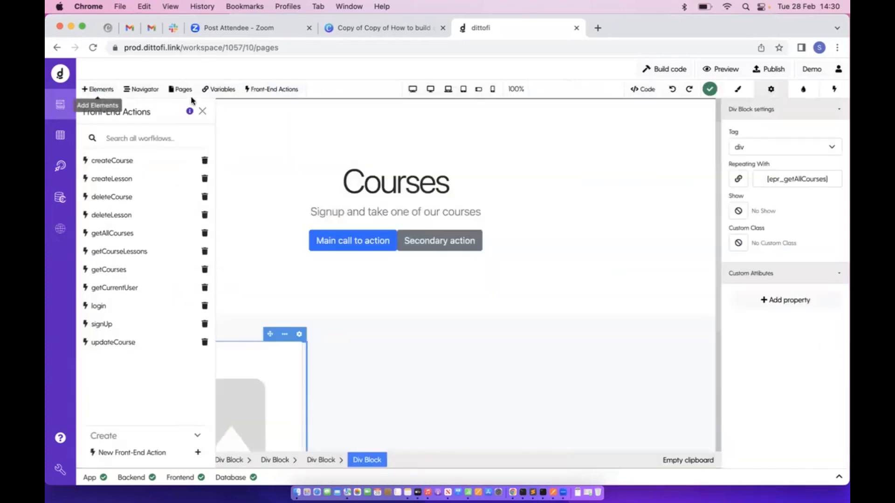
# Select the repeating course card block and show its Front-End Actions panel, currently empty
pyautogui.click(218, 90)
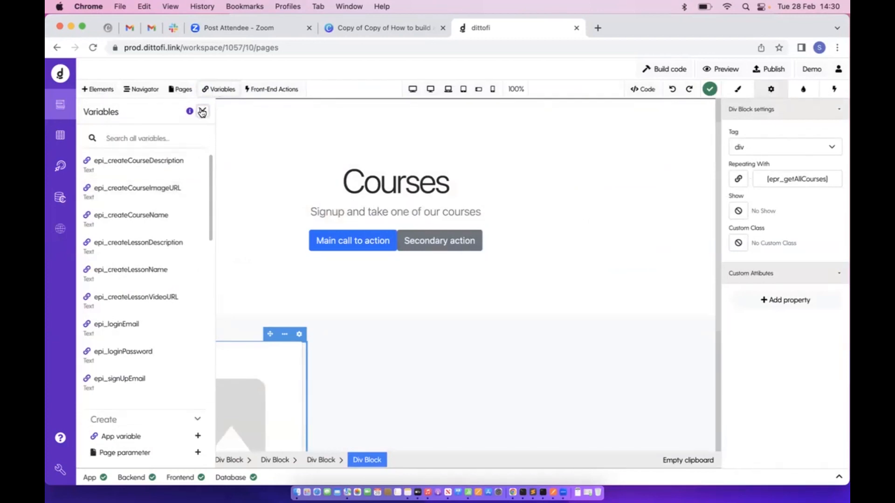
pyautogui.click(203, 111)
pyautogui.scroll(-2, 396, 306)
pyautogui.scroll(-3, 396, 306)
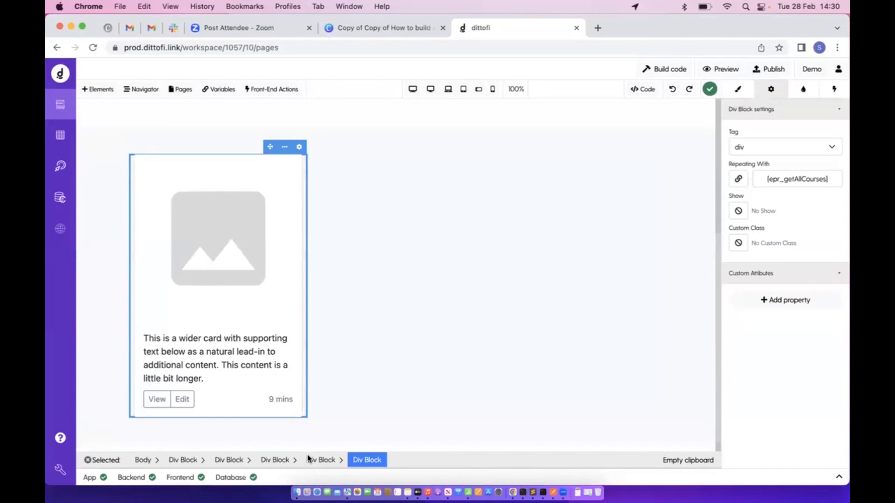
pyautogui.click(533, 283)
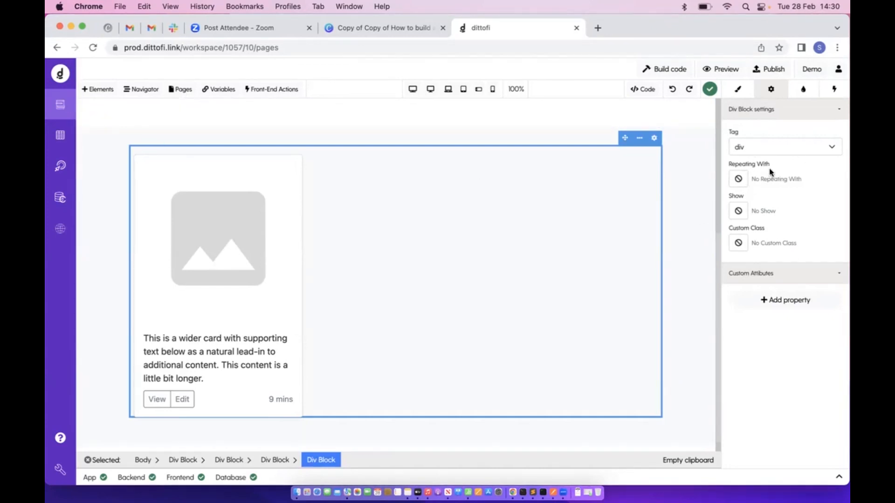
pyautogui.click(298, 240)
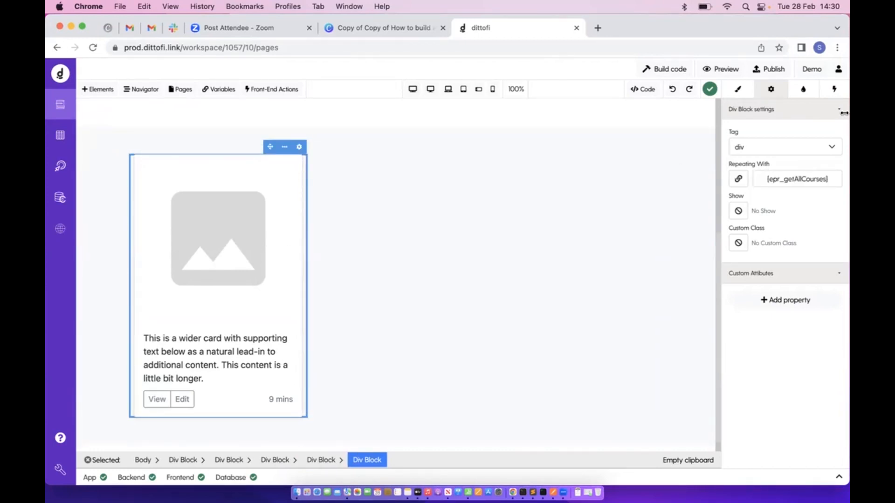
pyautogui.click(834, 90)
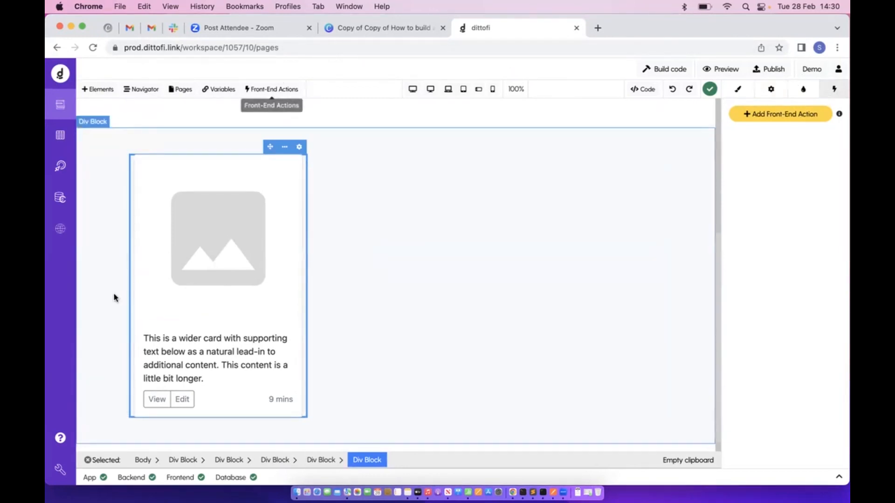
# Search the front-end workflows for 'geta' and open getAllCourses to check its response
pyautogui.click(186, 461)
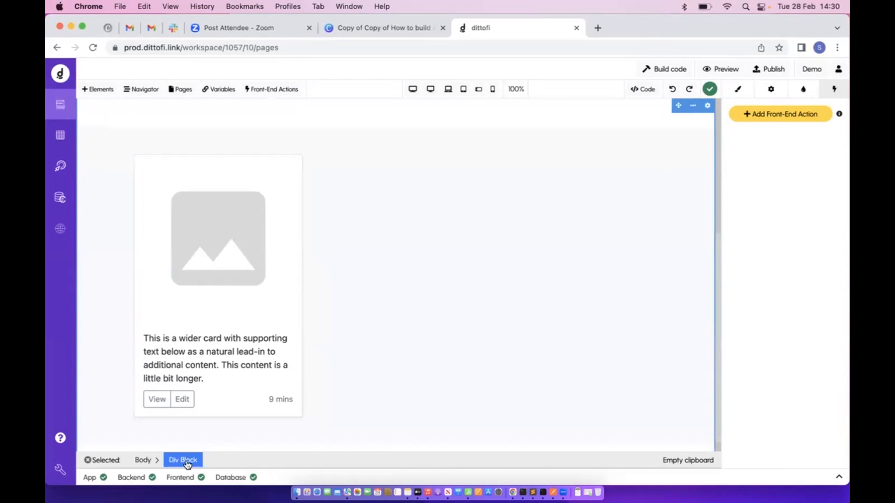
pyautogui.click(289, 90)
pyautogui.click(183, 134)
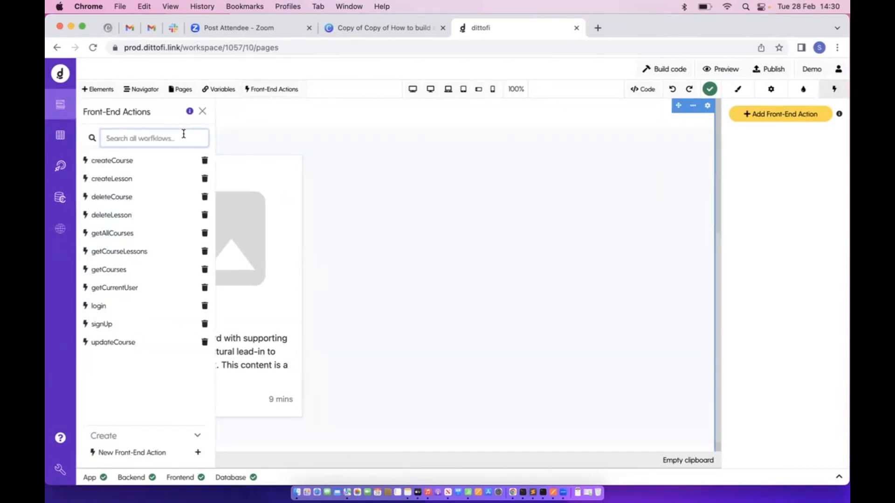
pyautogui.write('H')
pyautogui.press('BackSpace')
pyautogui.write('geta')
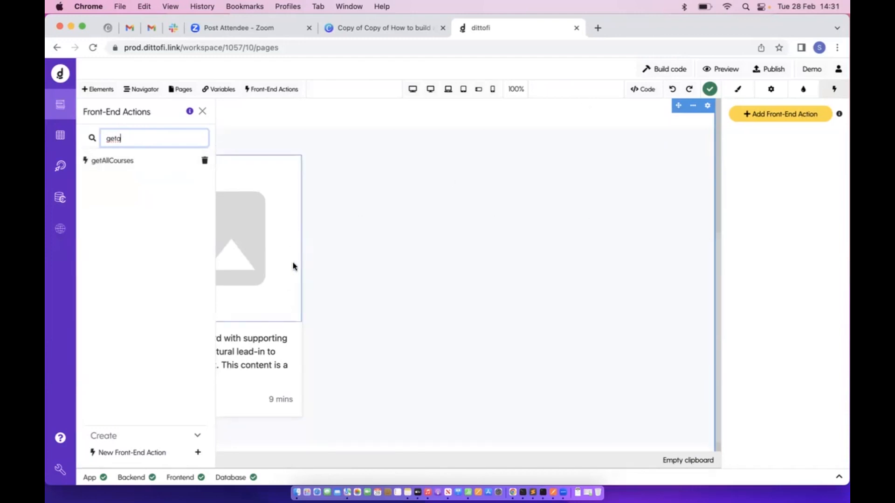
pyautogui.click(59, 167)
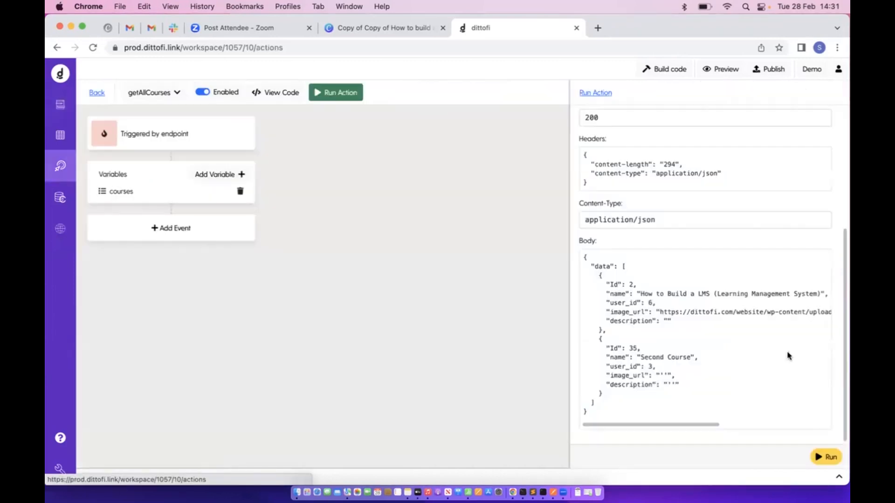
pyautogui.click(110, 98)
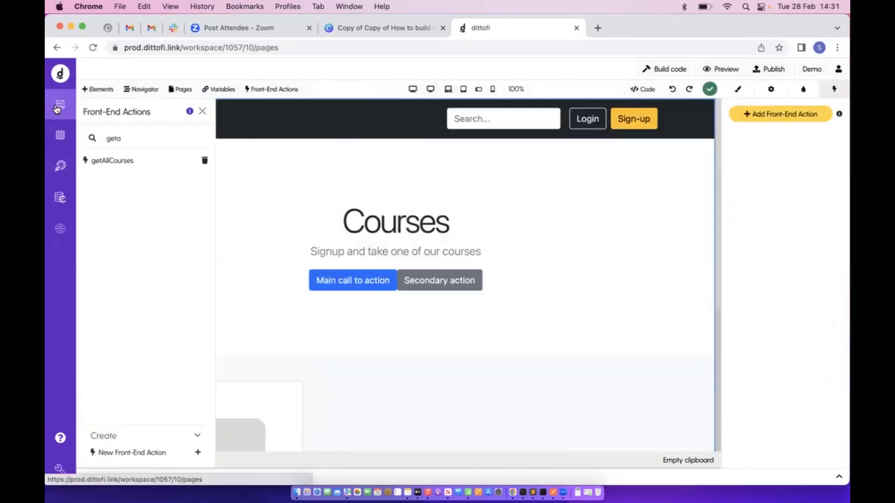
# Select the Courses page's top-level Div Block
pyautogui.click(202, 111)
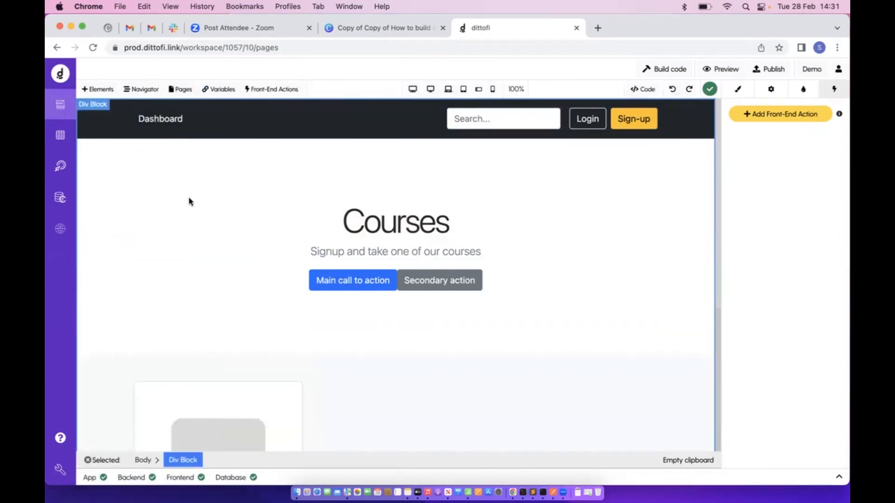
pyautogui.click(476, 117)
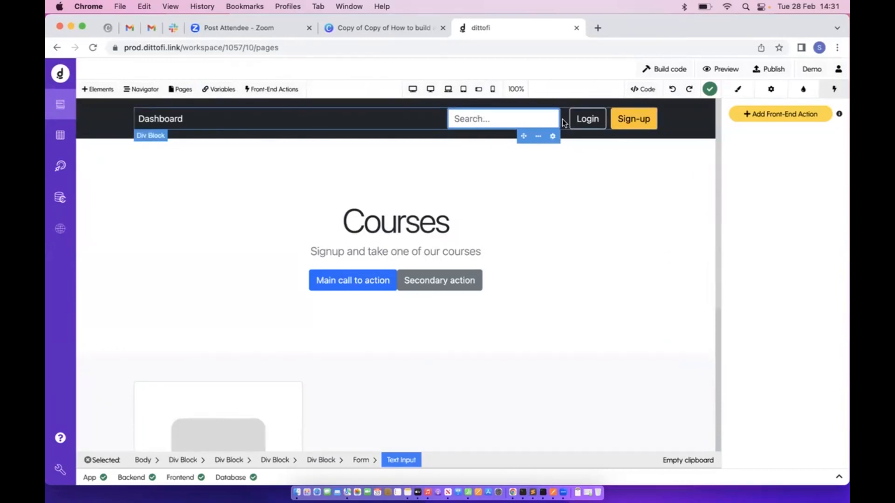
pyautogui.click(185, 463)
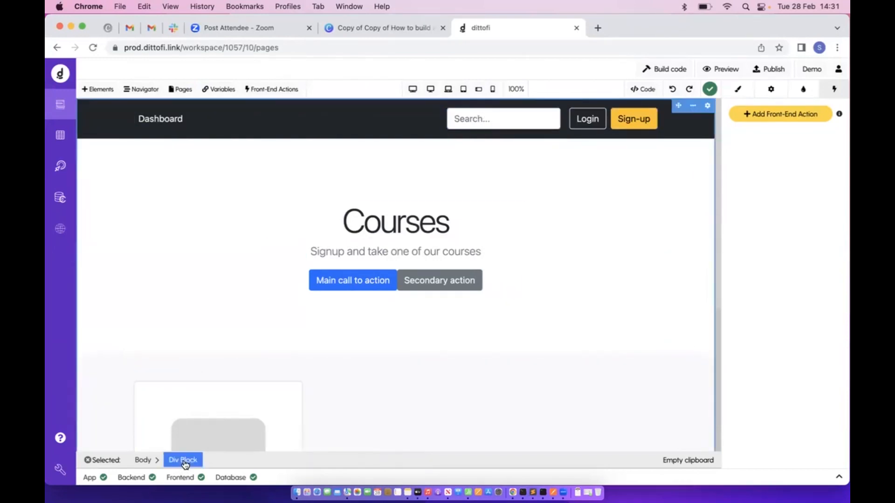
pyautogui.scroll(-5, 203, 405)
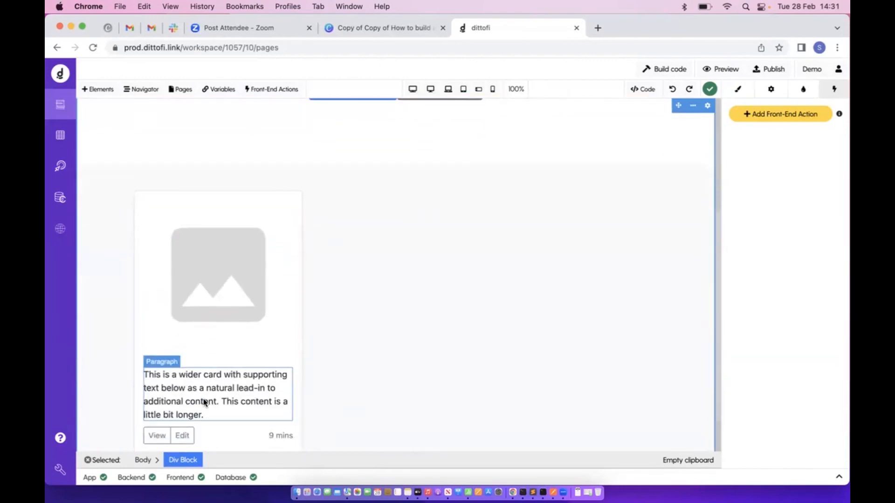
pyautogui.scroll(-1, 203, 402)
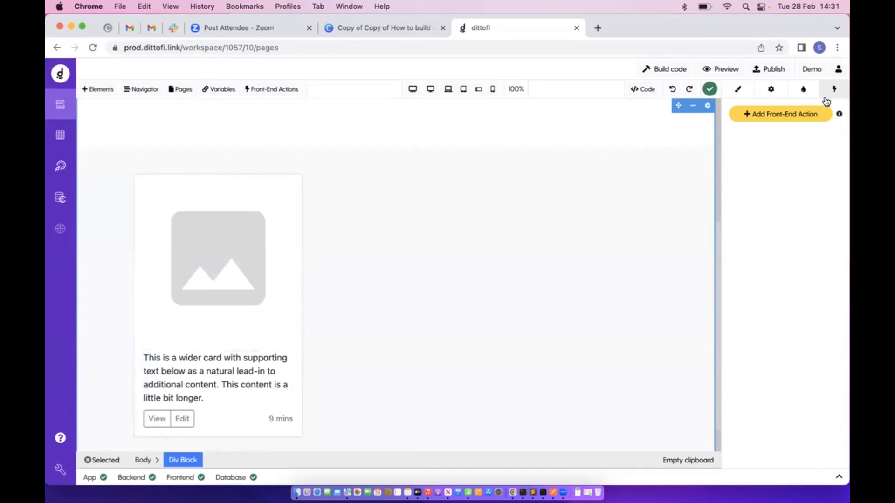
# Add a front-end action that runs getAllCourses on the Component Did Mount trigger
pyautogui.click(803, 117)
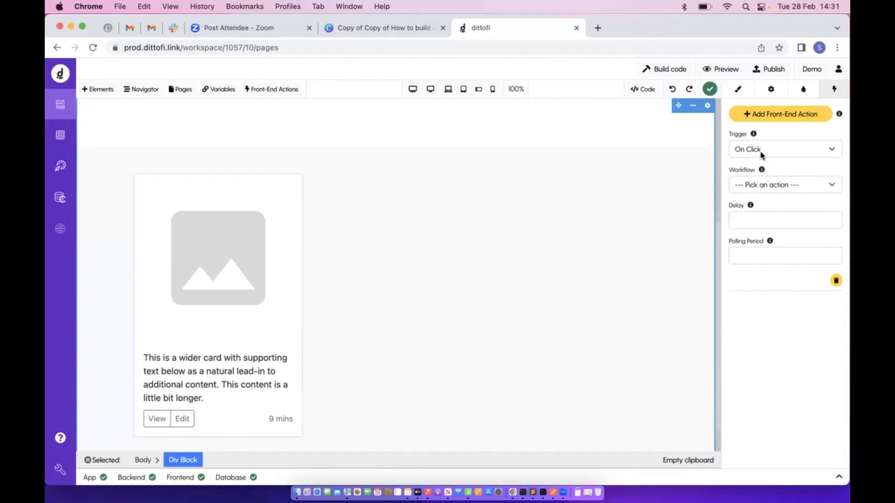
pyautogui.click(757, 190)
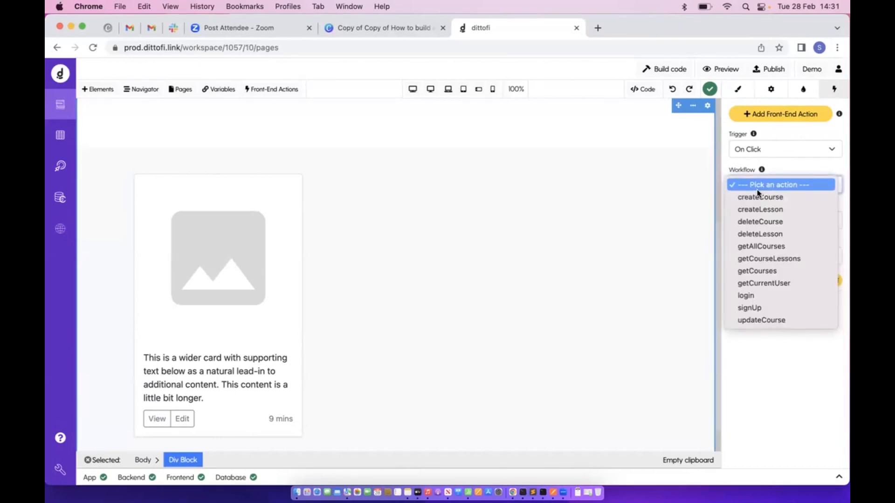
pyautogui.click(767, 247)
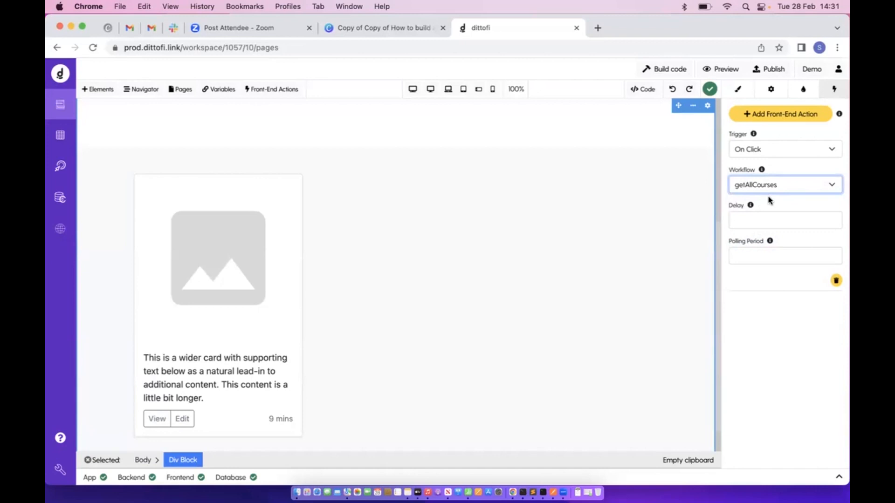
pyautogui.click(768, 154)
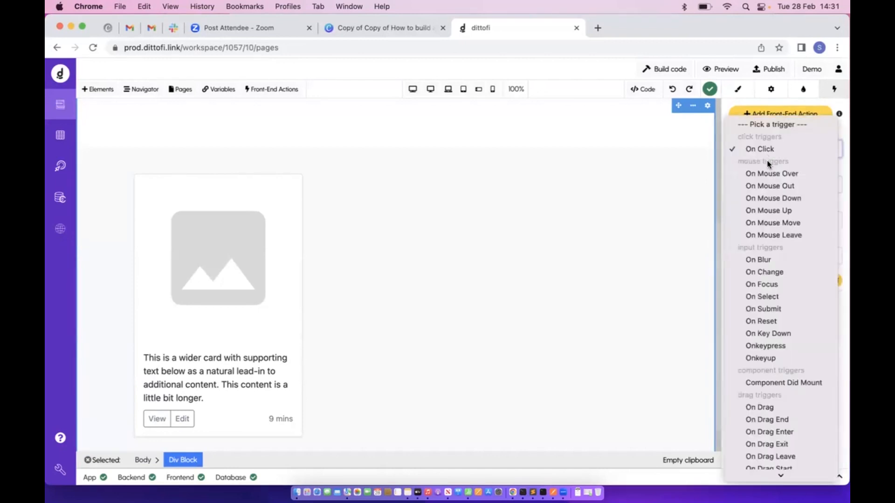
pyautogui.click(768, 171)
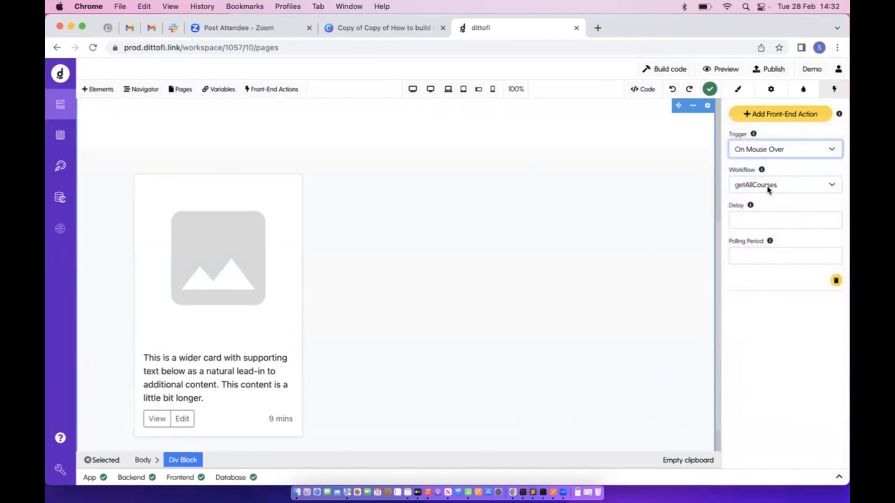
pyautogui.click(780, 149)
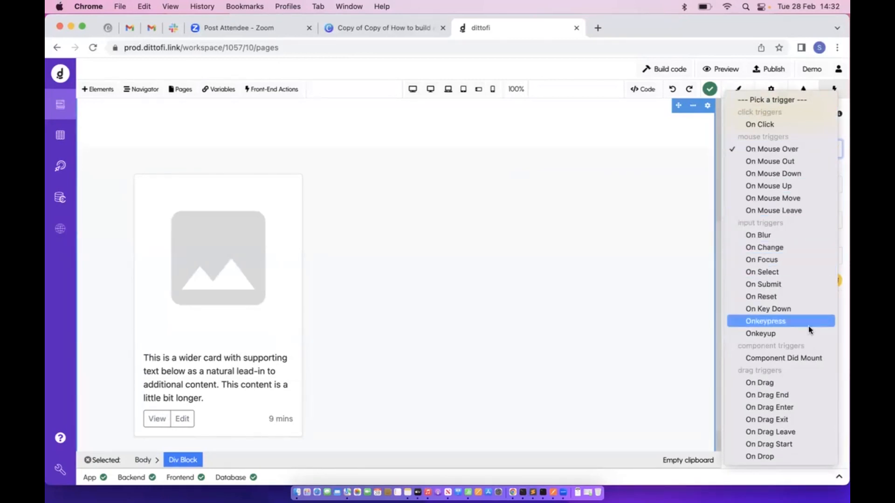
pyautogui.click(759, 357)
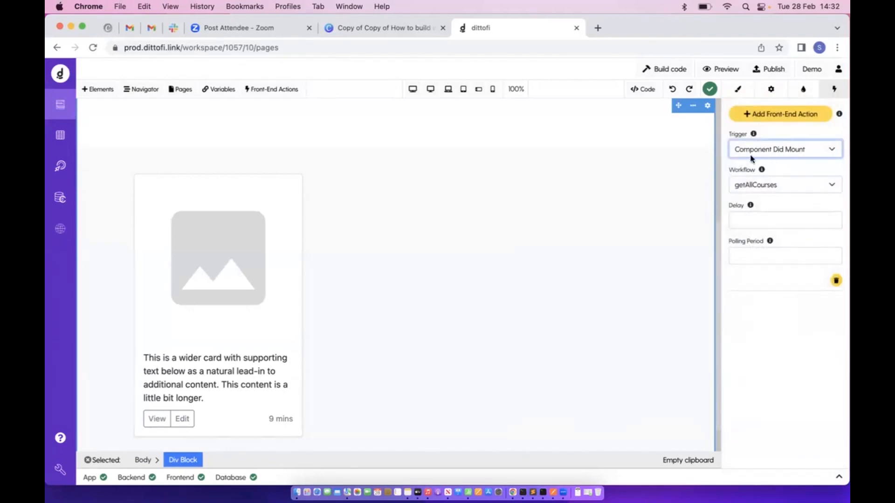
pyautogui.click(786, 138)
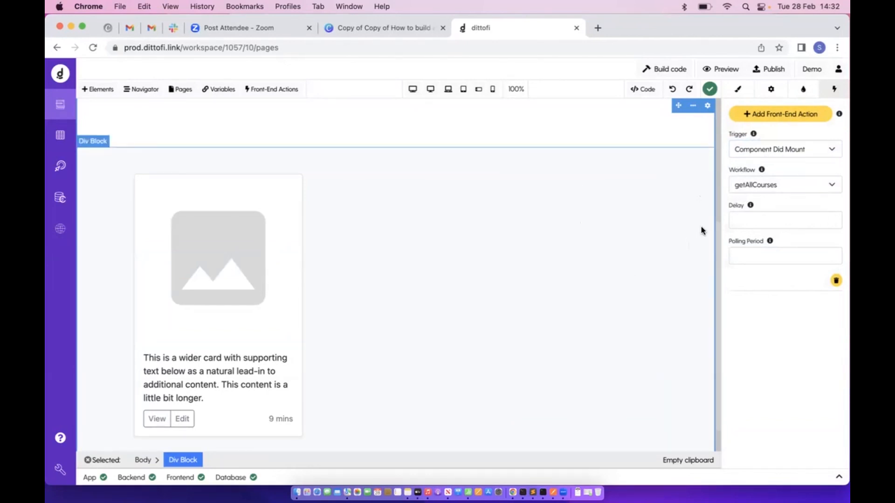
# Build the app code and preview it in a new Demo tab
pyautogui.click(676, 69)
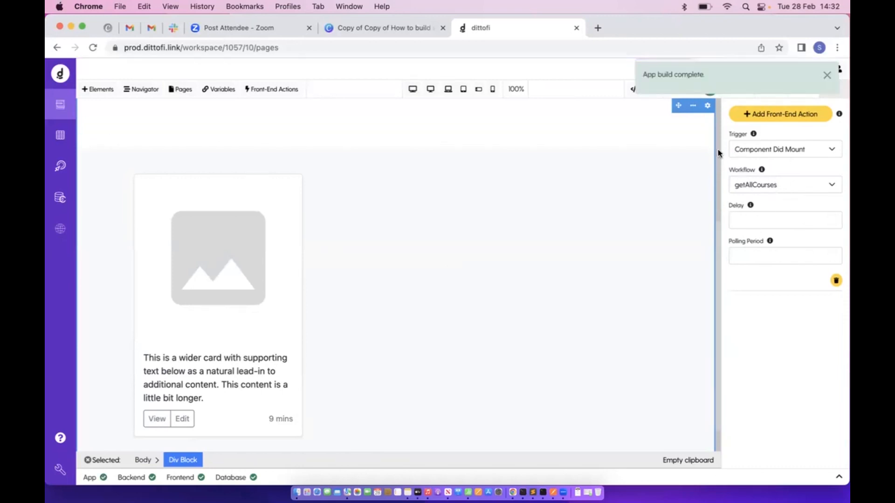
pyautogui.click(823, 75)
pyautogui.click(721, 71)
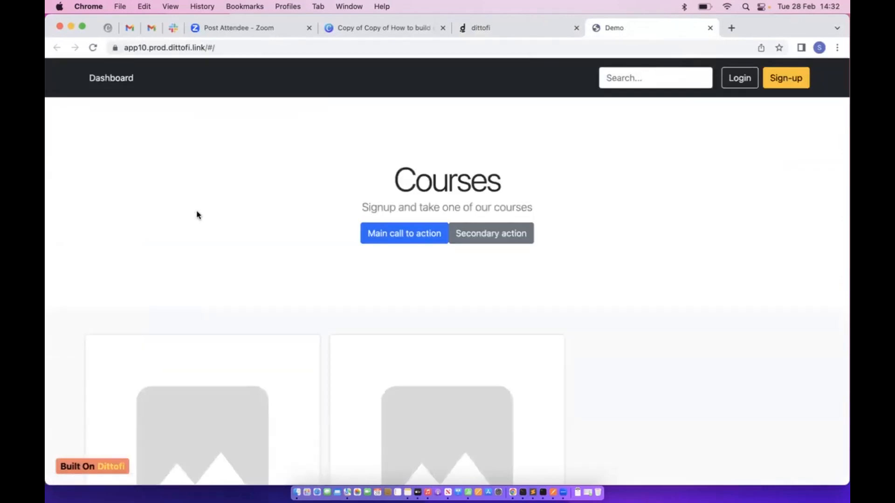
# Scroll through the preview's two placeholder course cards, then return to the Dittofi editor
pyautogui.scroll(-5, 274, 212)
pyautogui.scroll(6, 273, 211)
pyautogui.scroll(-5, 427, 156)
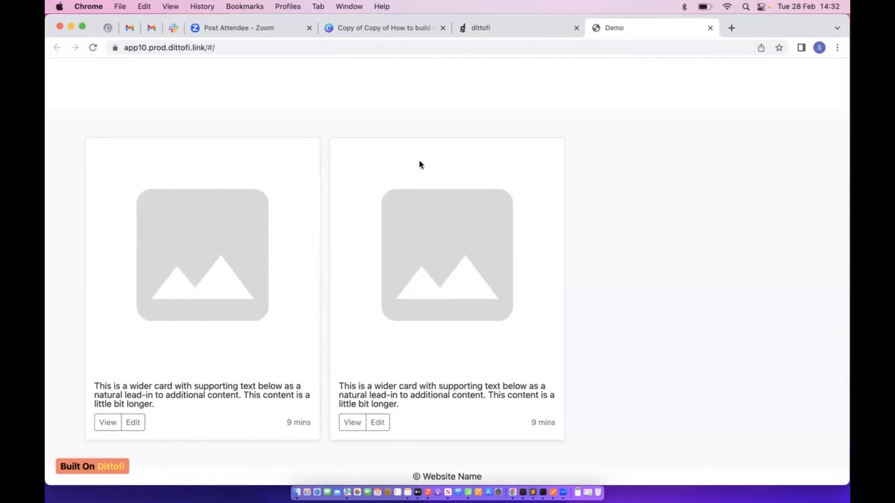
pyautogui.click(497, 30)
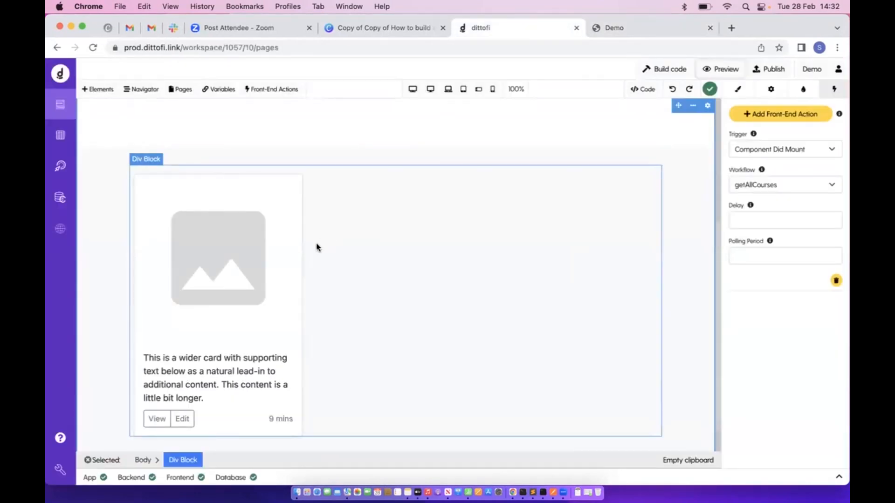
# Check the card block's settings and the outermost container's front-end actions
pyautogui.click(305, 246)
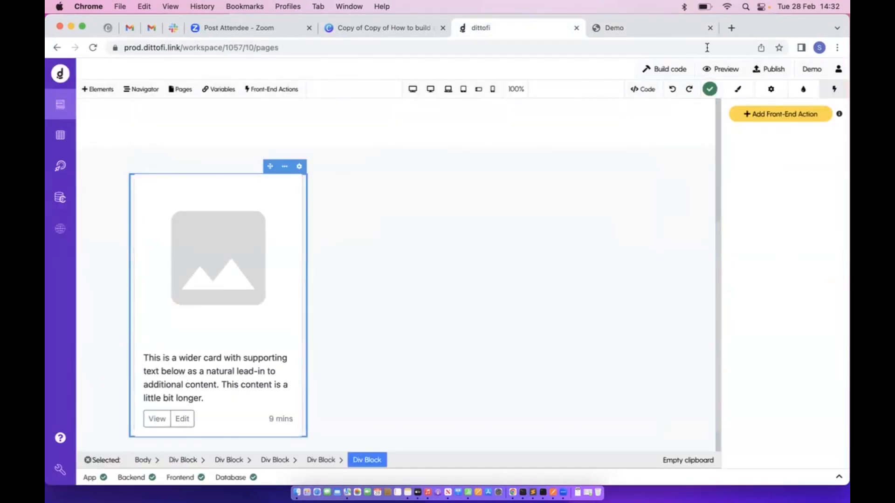
pyautogui.click(771, 90)
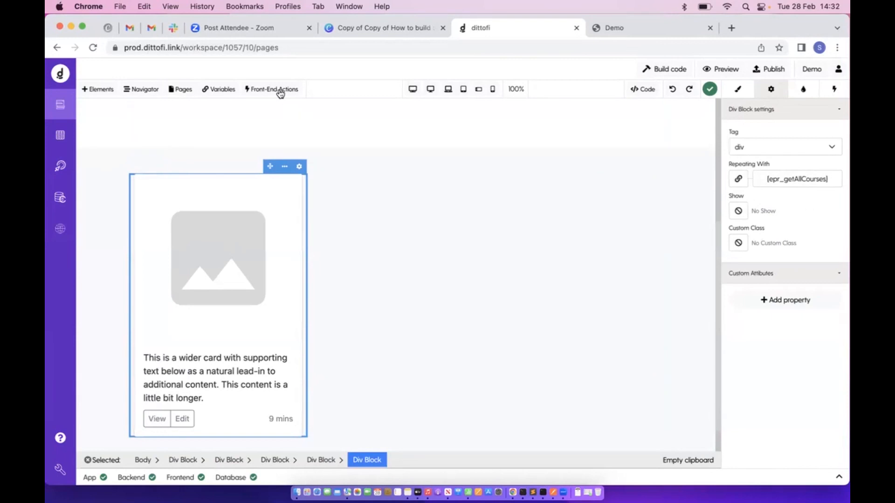
pyautogui.click(406, 201)
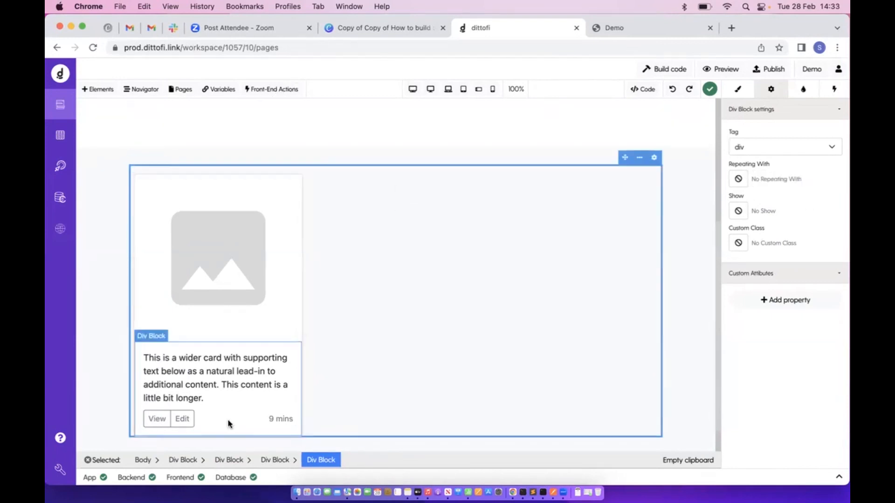
pyautogui.click(181, 465)
pyautogui.click(834, 89)
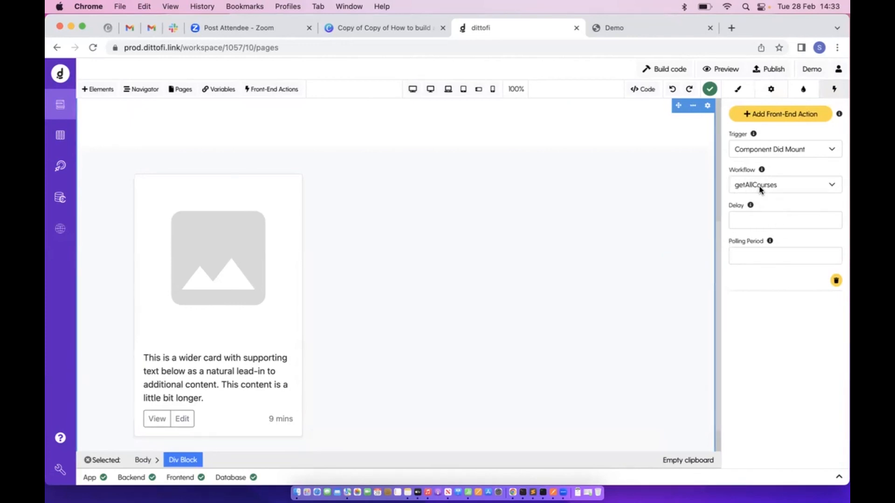
# Search 'getA', open getAllCourses and inspect its Run endpoint, Condition and Set field steps
pyautogui.click(257, 89)
pyautogui.click(193, 136)
pyautogui.write('getA')
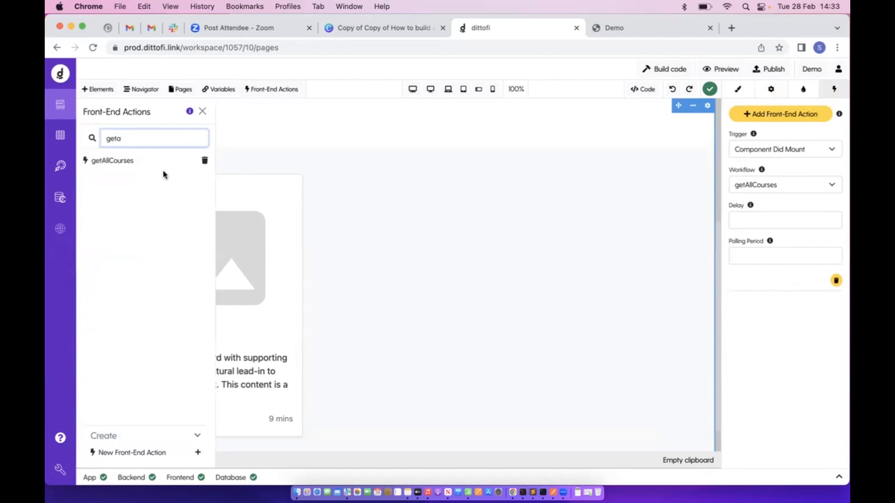
pyautogui.click(157, 163)
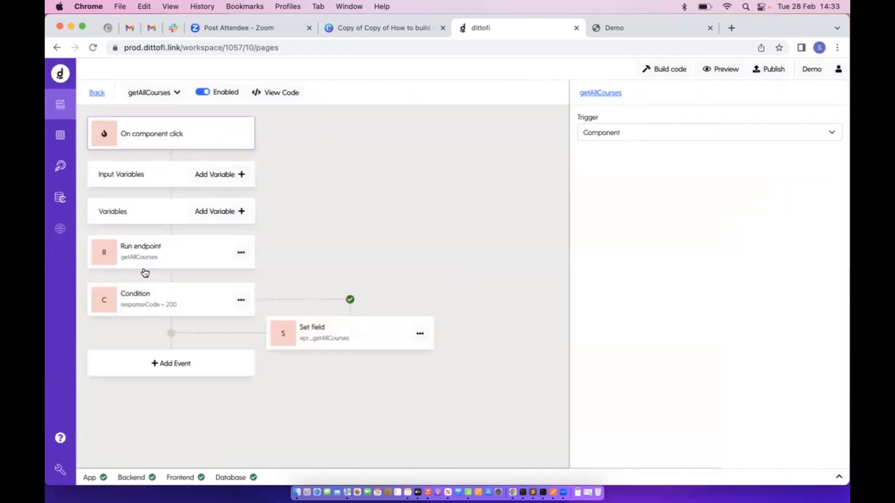
pyautogui.click(179, 265)
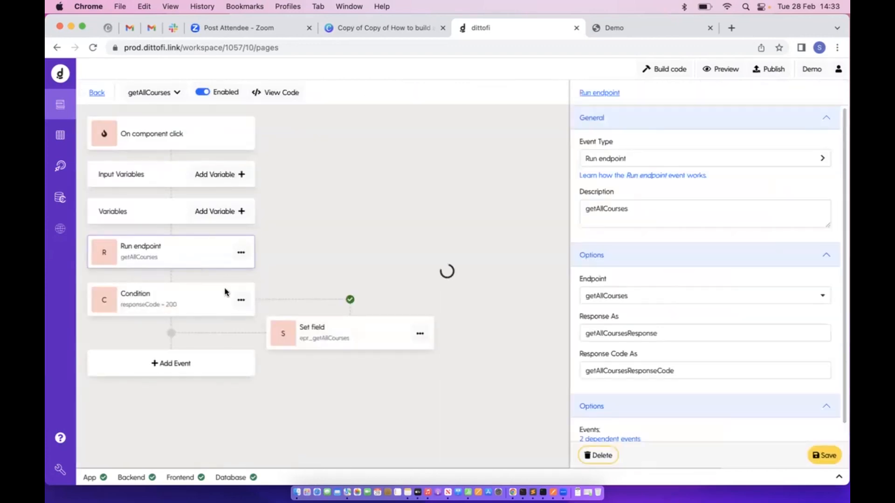
pyautogui.click(209, 302)
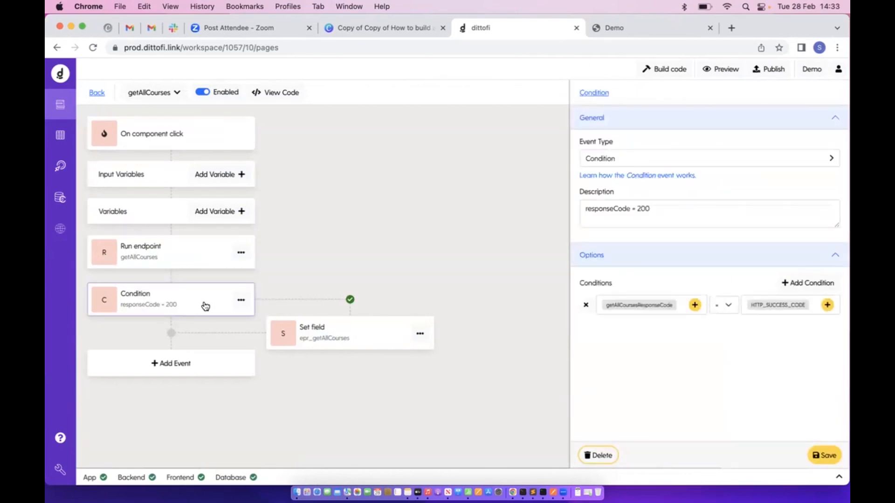
pyautogui.click(332, 337)
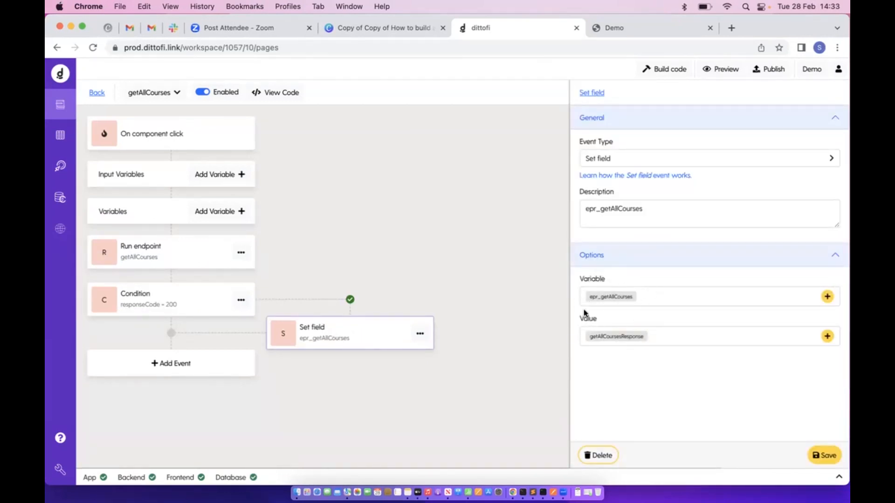
pyautogui.click(98, 94)
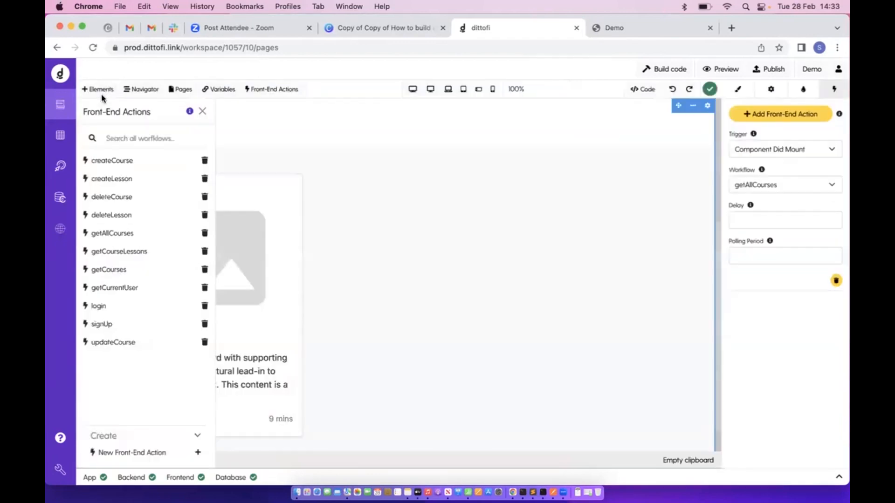
# Bind the card paragraph's text to the Repeating Group row name field
pyautogui.click(202, 110)
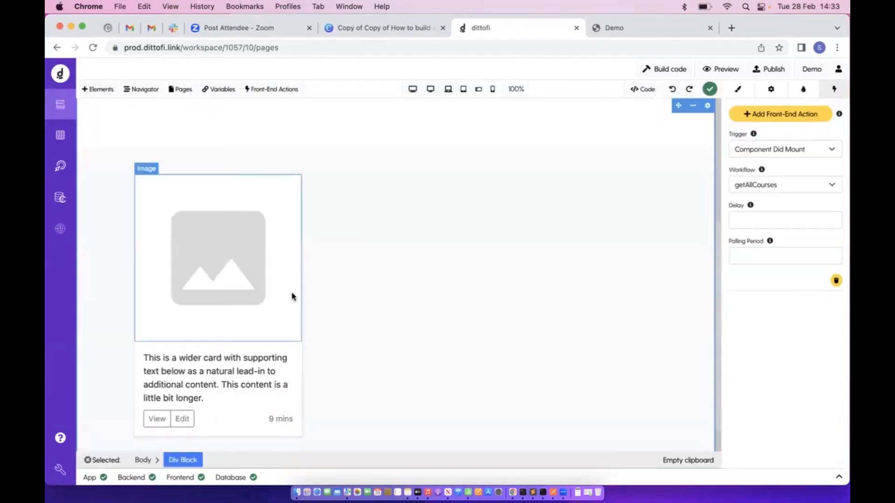
pyautogui.click(306, 265)
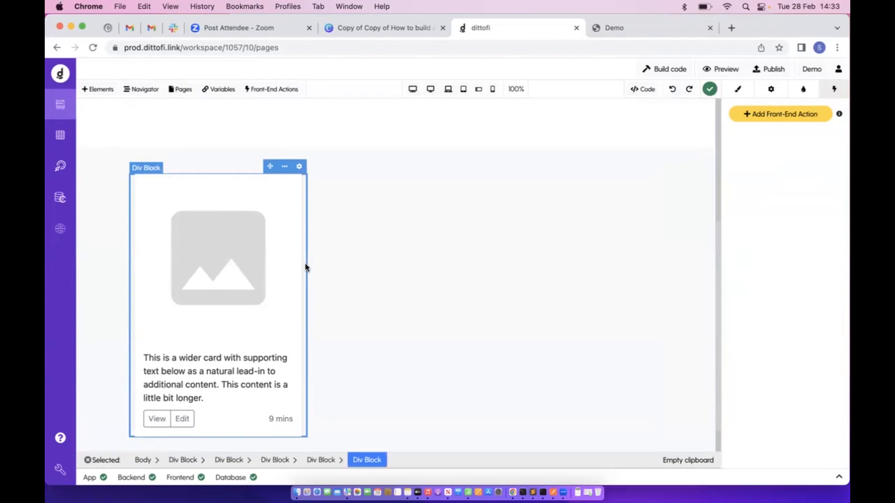
pyautogui.click(777, 96)
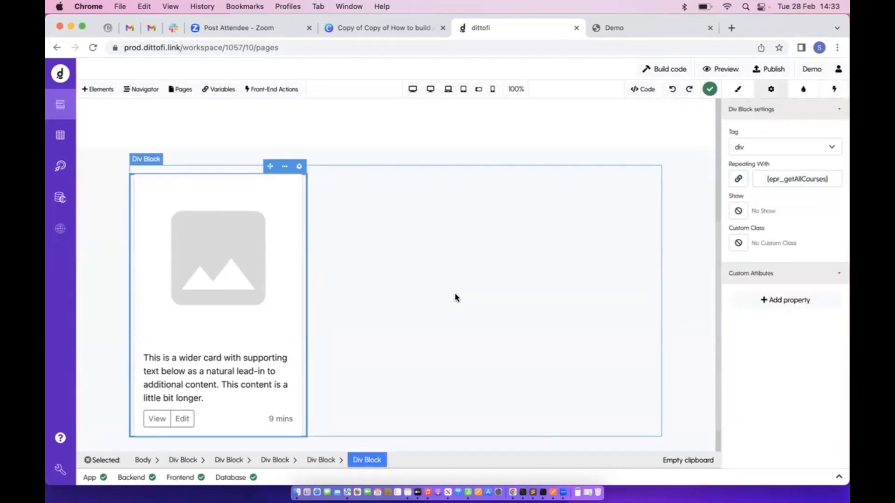
pyautogui.click(260, 283)
pyautogui.click(222, 359)
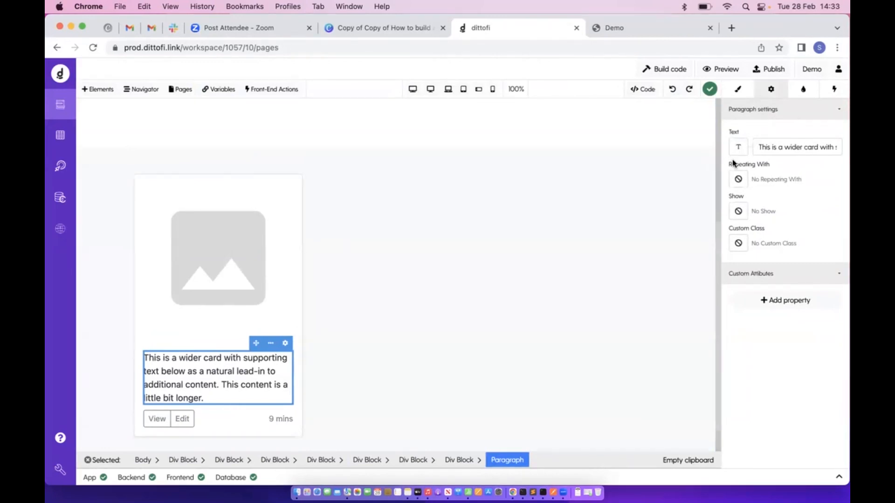
pyautogui.click(739, 147)
pyautogui.click(374, 212)
pyautogui.click(341, 165)
pyautogui.click(305, 187)
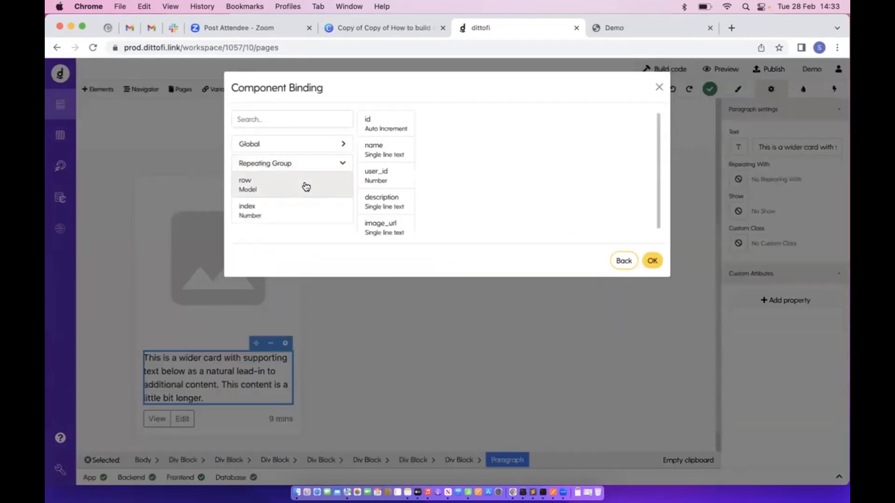
pyautogui.click(368, 159)
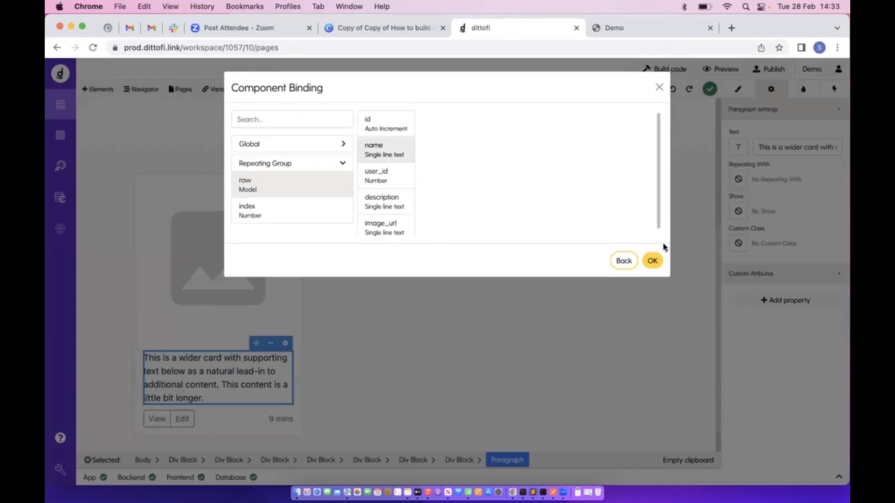
pyautogui.click(652, 260)
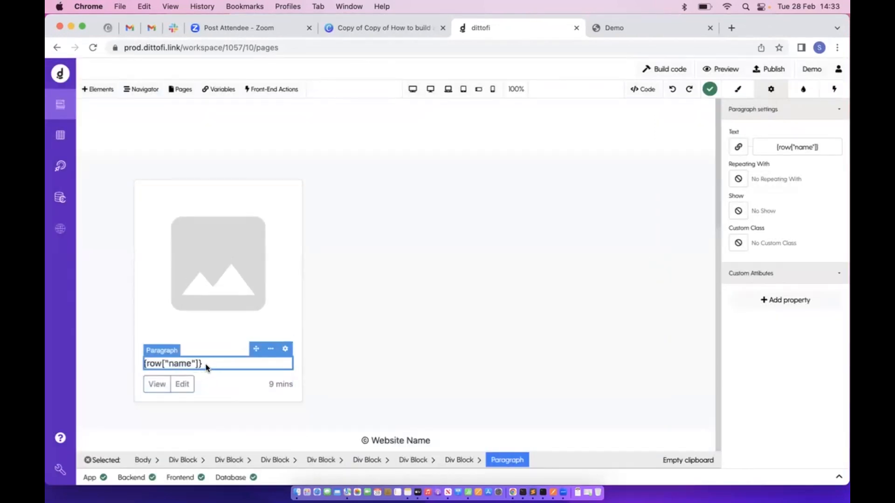
# Bind the card image's source to row image_url, rebuild the app, and open the database
pyautogui.click(255, 273)
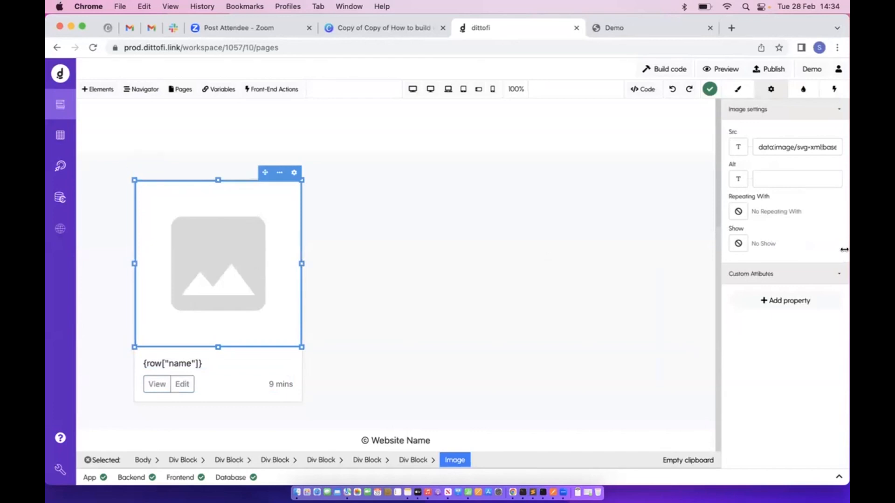
pyautogui.click(738, 147)
pyautogui.click(336, 202)
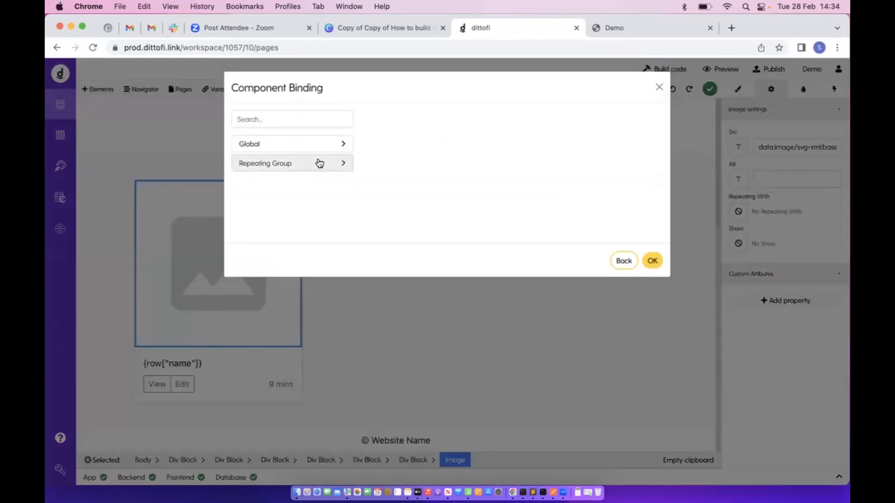
pyautogui.click(318, 163)
pyautogui.click(293, 182)
pyautogui.scroll(-1, 394, 174)
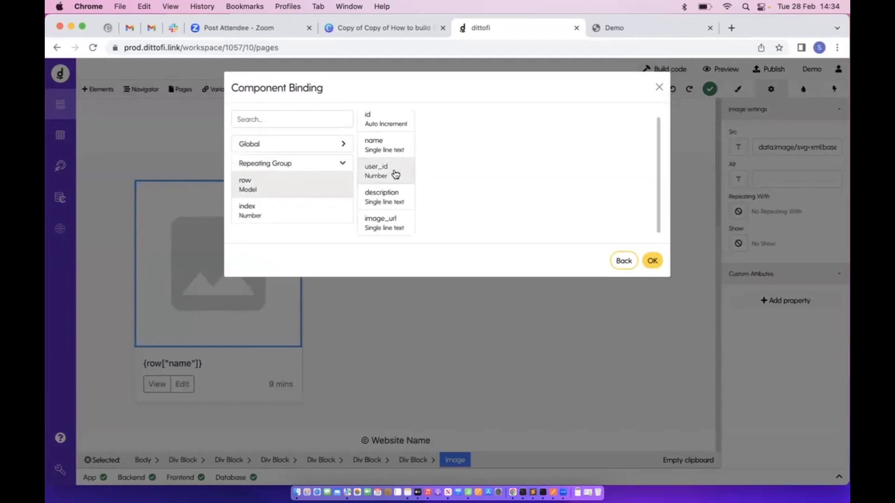
pyautogui.click(385, 223)
pyautogui.click(652, 261)
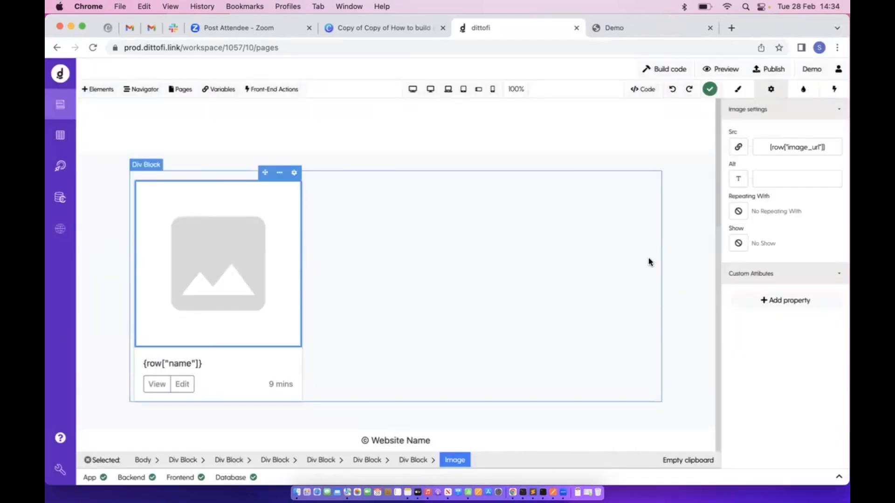
pyautogui.click(682, 73)
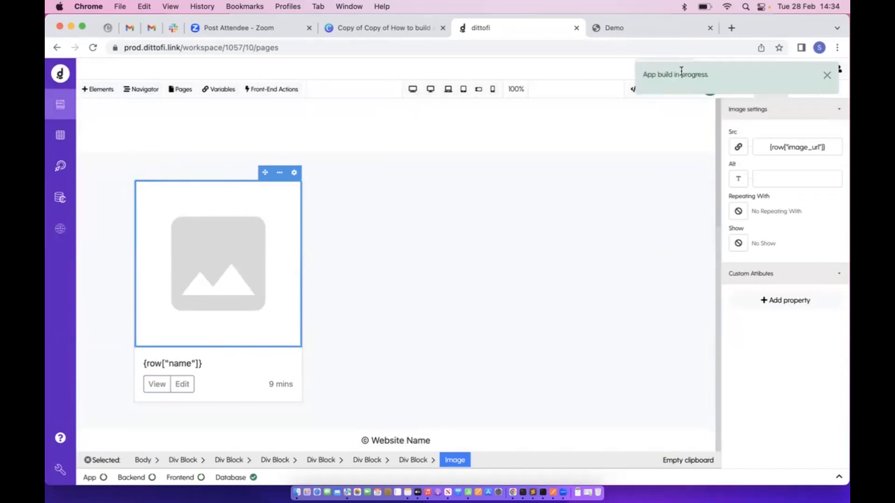
pyautogui.click(60, 135)
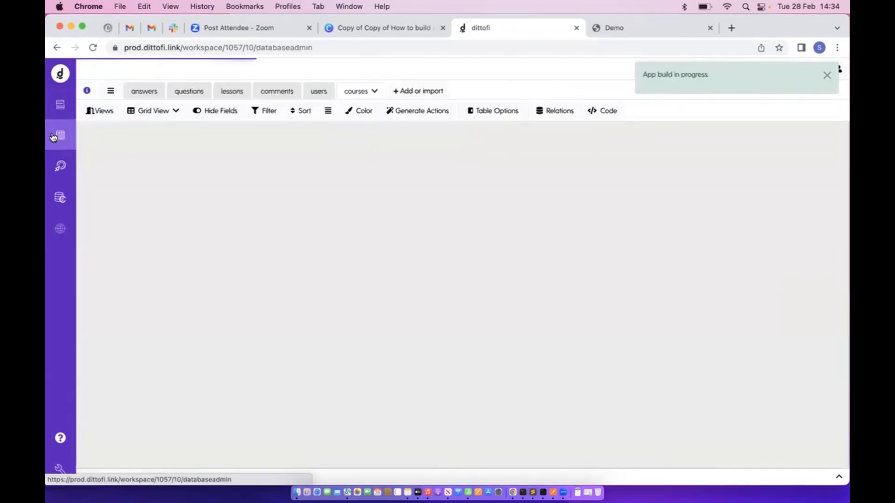
# Copy the first course's image_url into the Second Course row's empty image_url cell
pyautogui.doubleClick(516, 149)
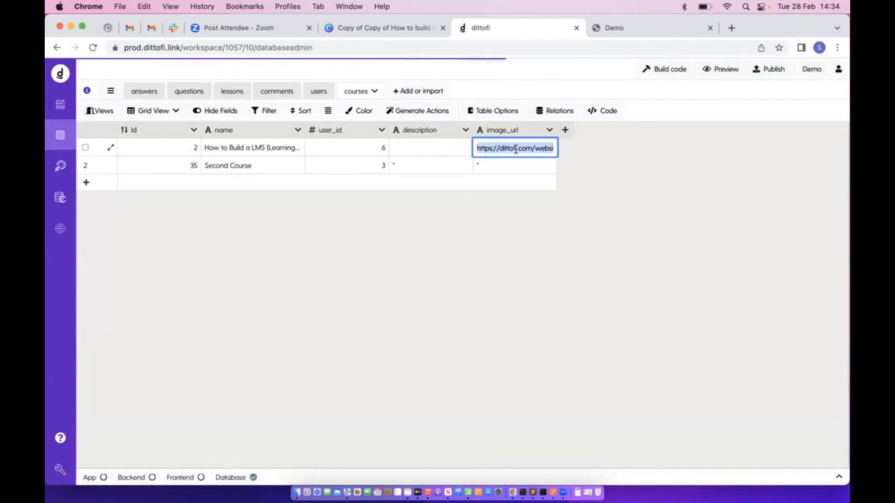
pyautogui.doubleClick(491, 164)
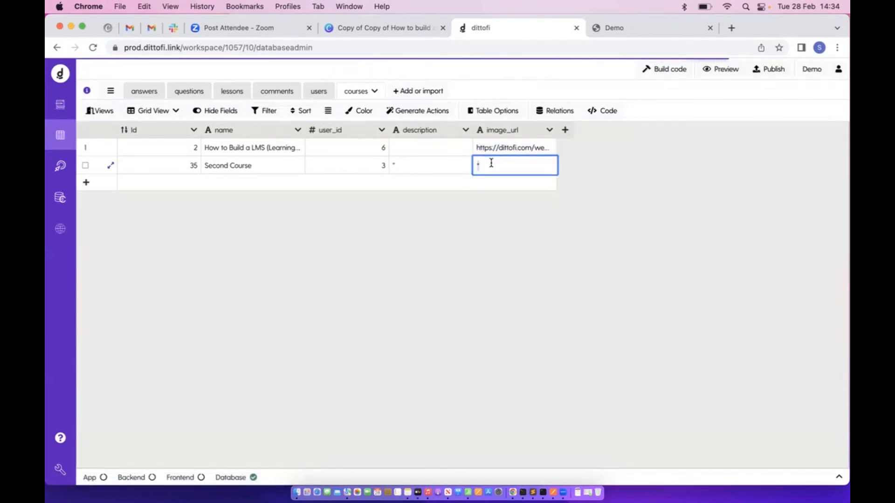
pyautogui.press('super+v')
pyautogui.click(486, 207)
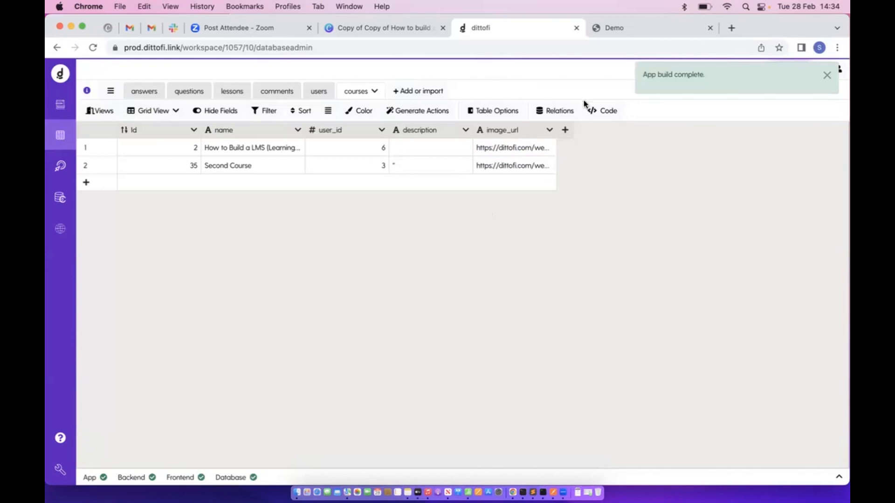
# Reload the published Demo app to confirm both cards show titles and images, like 'Second Course'
pyautogui.click(605, 28)
pyautogui.click(94, 48)
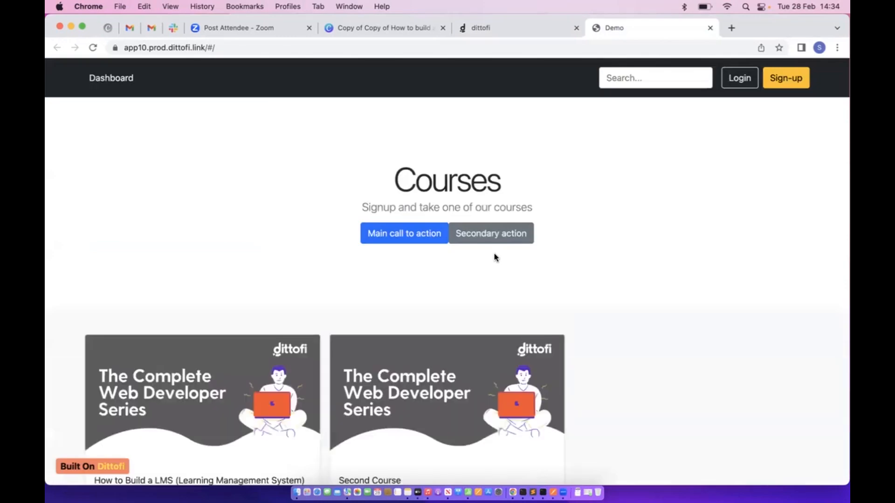
pyautogui.scroll(-3, 495, 256)
pyautogui.moveTo(97, 404); pyautogui.dragTo(453, 408)
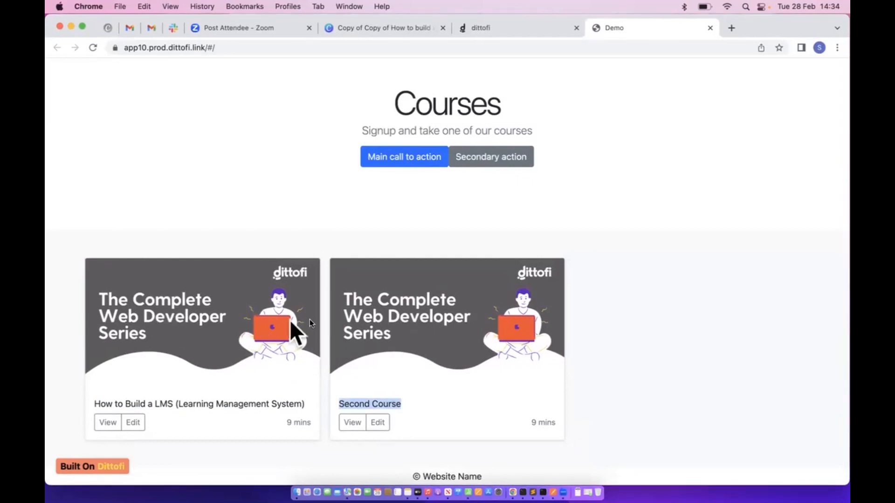
pyautogui.scroll(3, 408, 220)
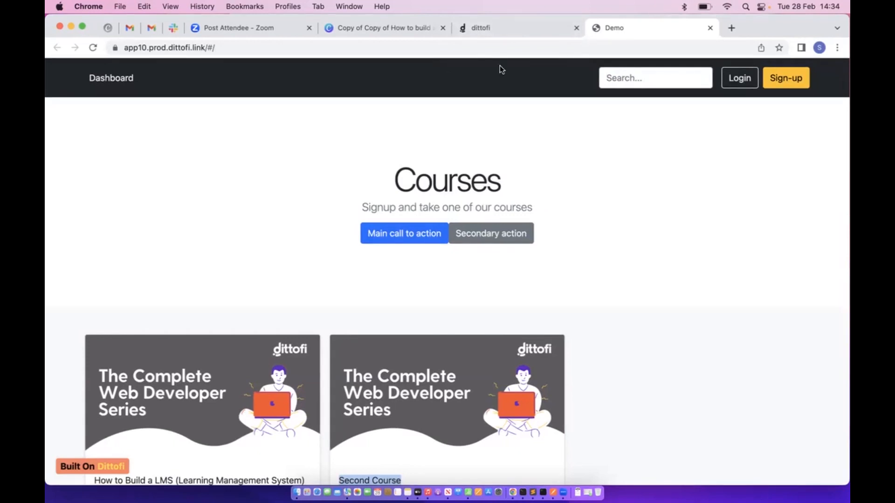
pyautogui.click(527, 28)
# Delete the old blank page and add a new page from the Course template
pyautogui.click(60, 104)
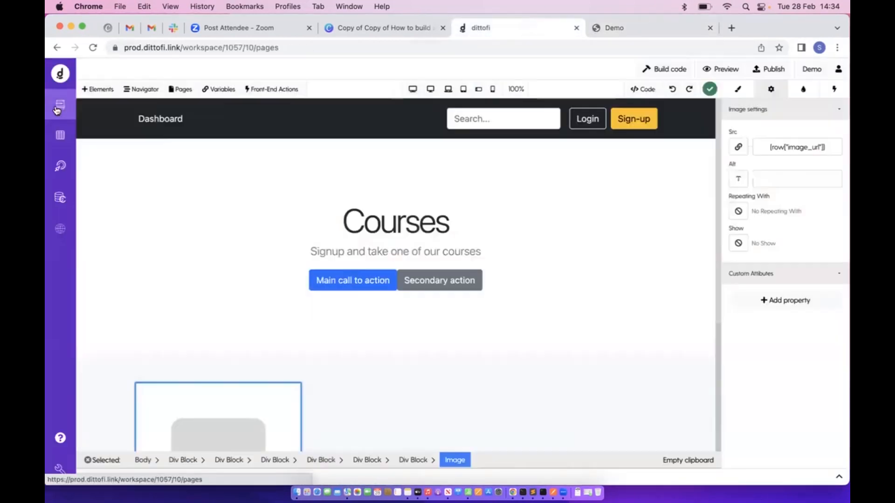
pyautogui.click(180, 89)
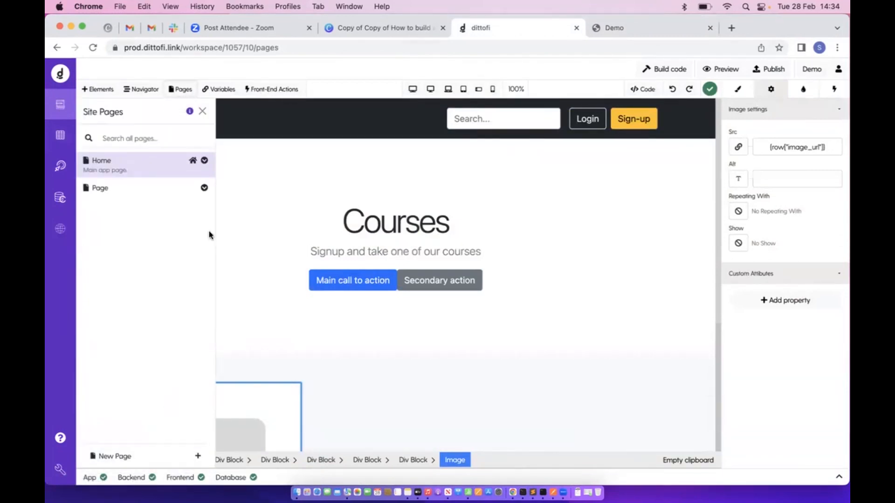
pyautogui.click(204, 187)
pyautogui.click(162, 216)
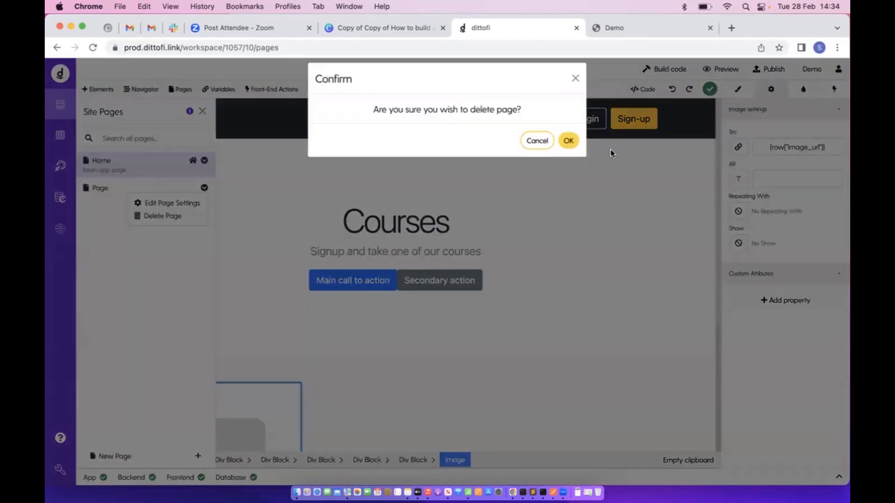
pyautogui.click(568, 141)
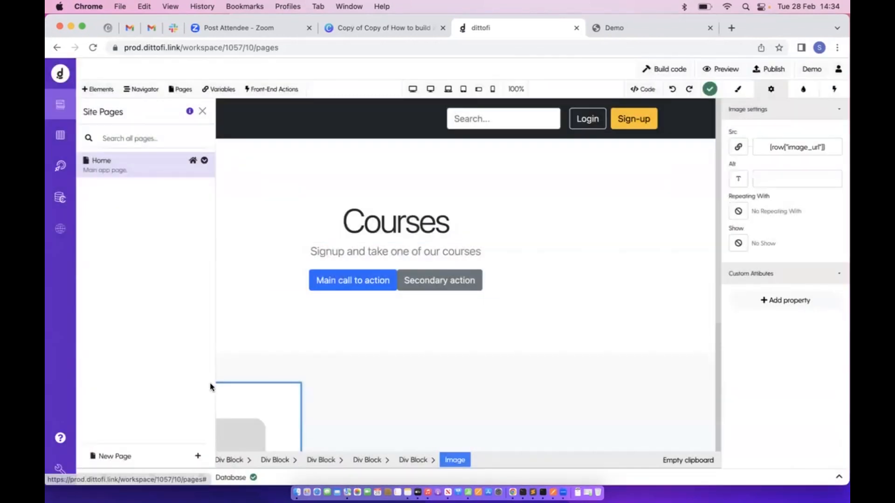
pyautogui.click(178, 448)
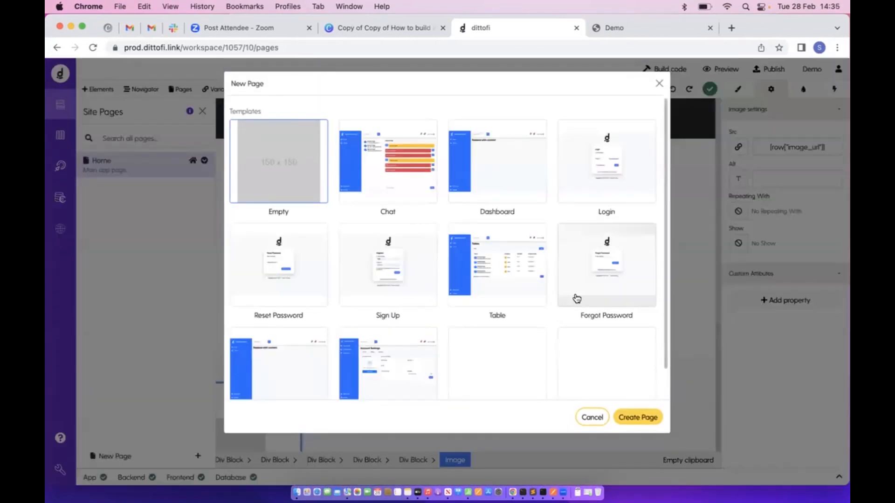
pyautogui.click(585, 358)
pyautogui.click(637, 415)
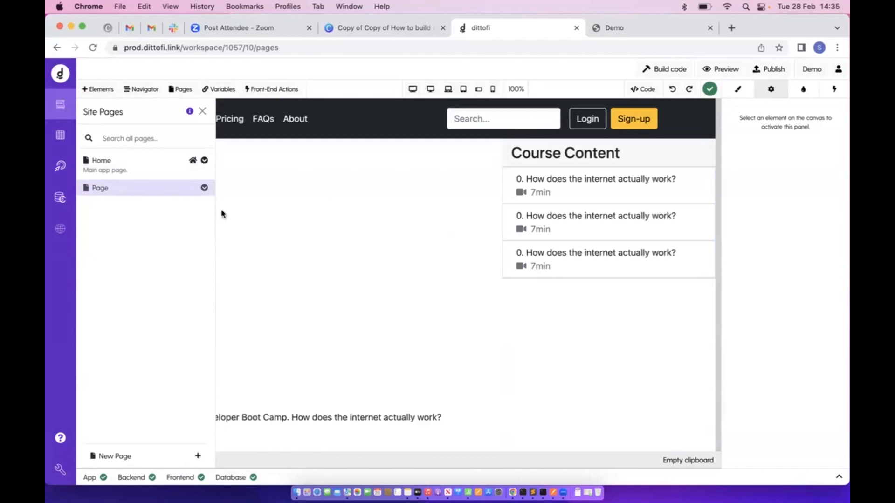
# Name the new page Course with slug /course and save its settings
pyautogui.click(204, 188)
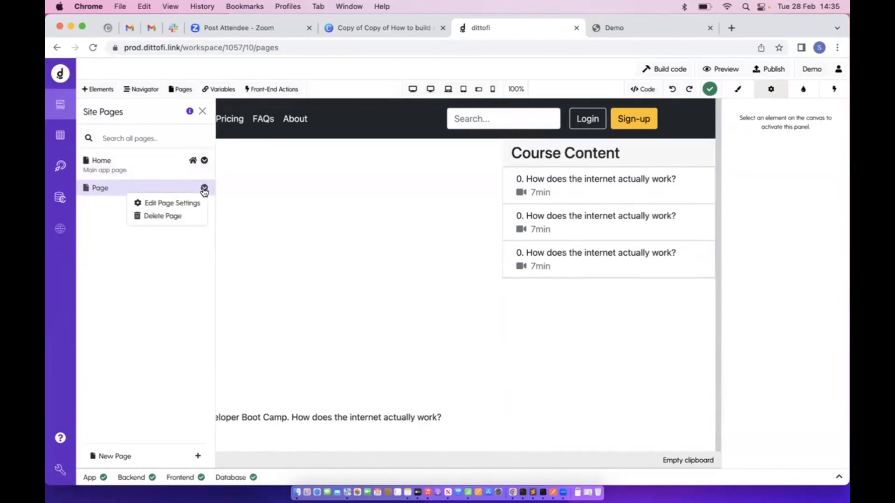
pyautogui.click(180, 205)
pyautogui.doubleClick(283, 171)
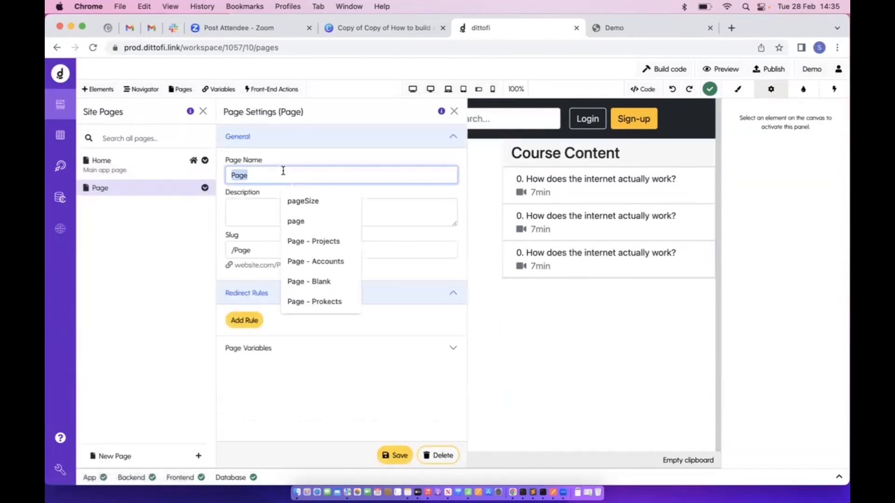
pyautogui.write('c')
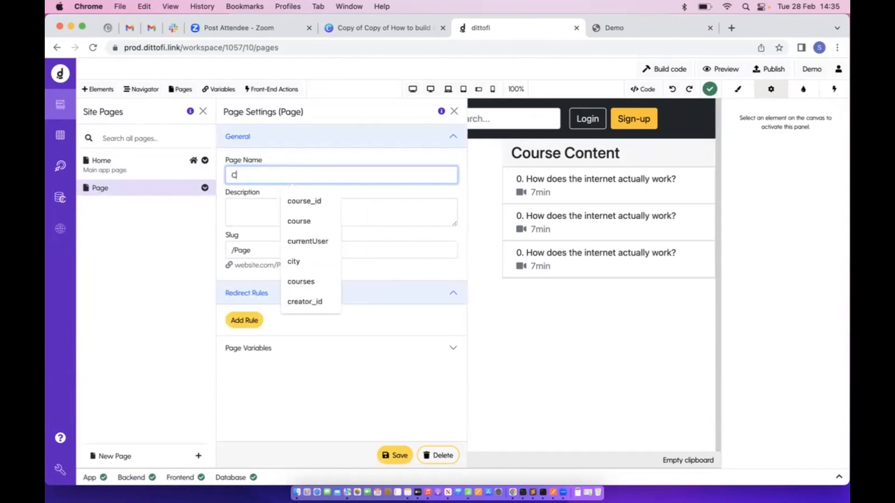
pyautogui.write('ourse')
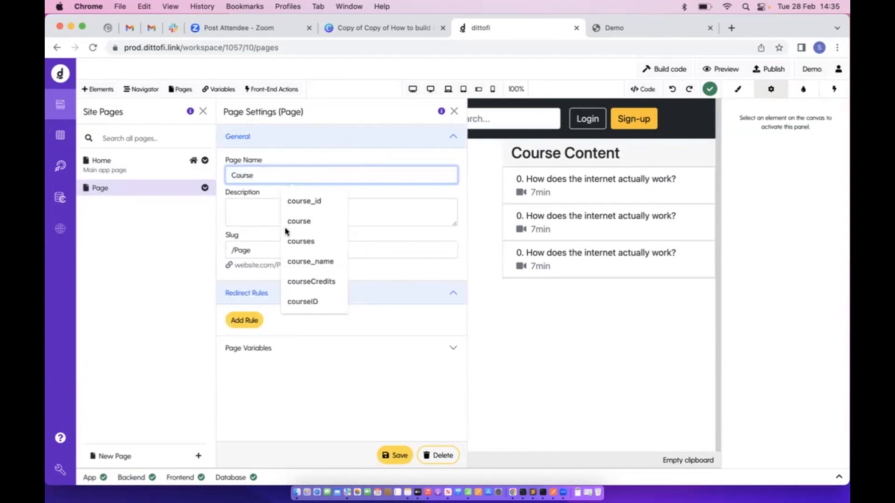
pyautogui.click(232, 245)
pyautogui.doubleClick(240, 249)
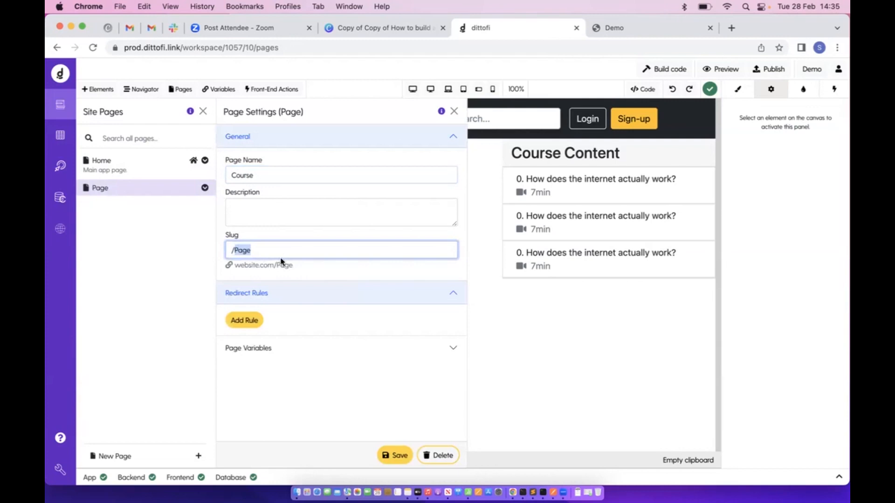
pyautogui.write('course')
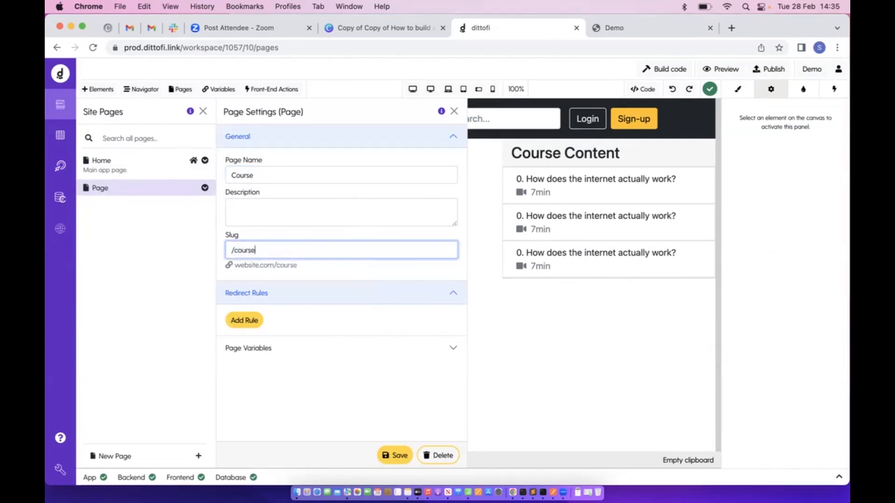
pyautogui.click(337, 239)
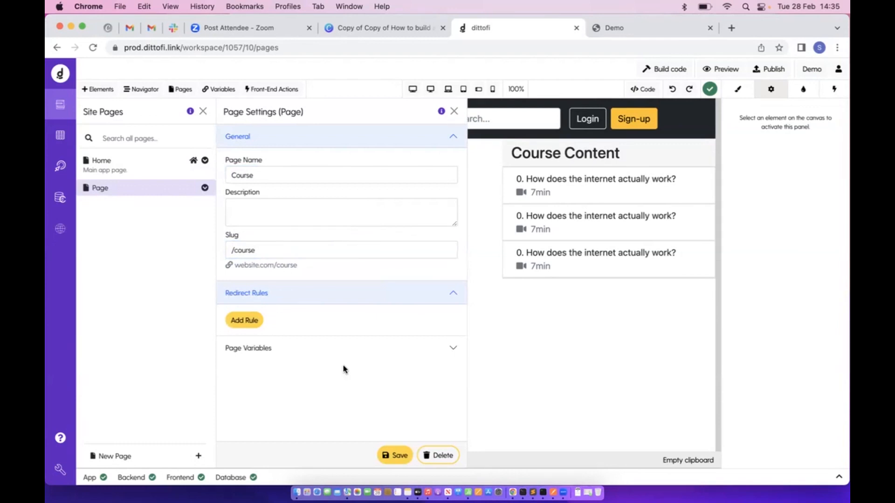
pyautogui.click(403, 463)
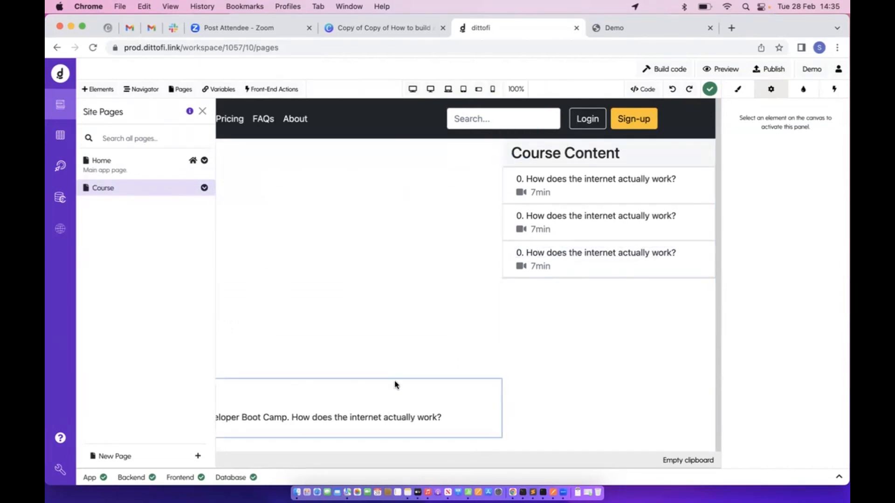
pyautogui.click(598, 35)
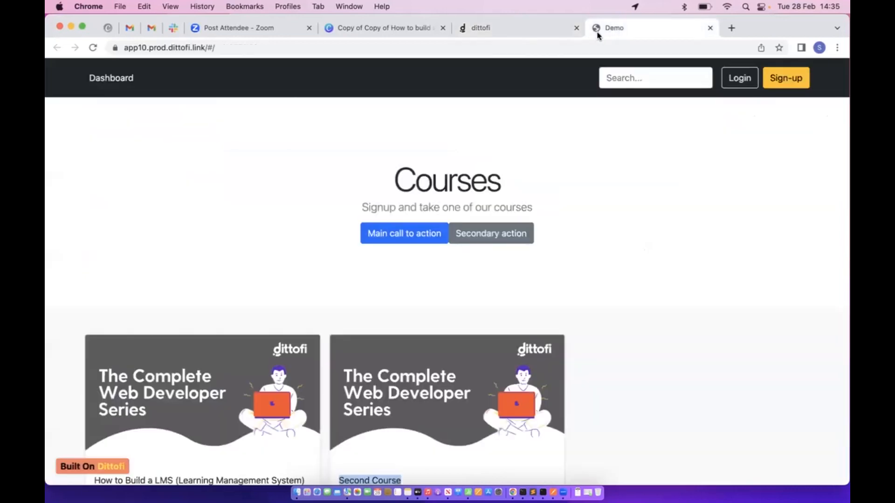
# Rebuild the app and add 'course' after /#/ in the Demo app's address
pyautogui.click(525, 33)
pyautogui.click(675, 71)
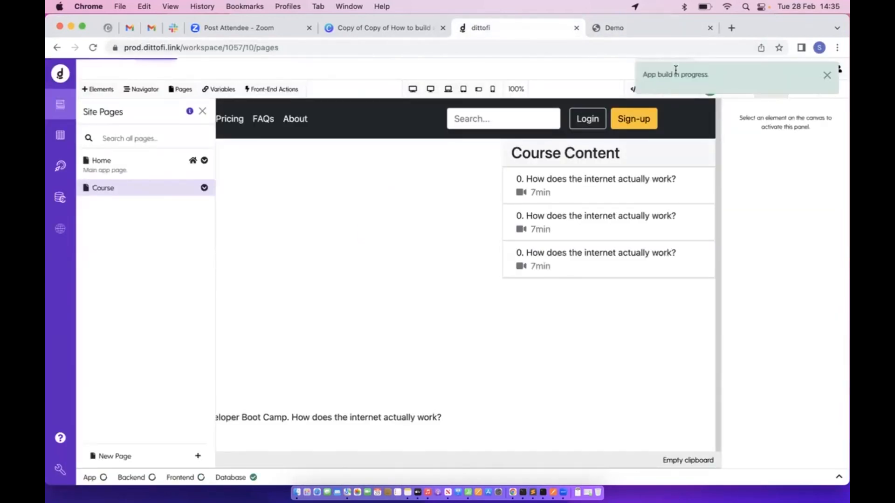
pyautogui.click(627, 32)
pyautogui.click(225, 47)
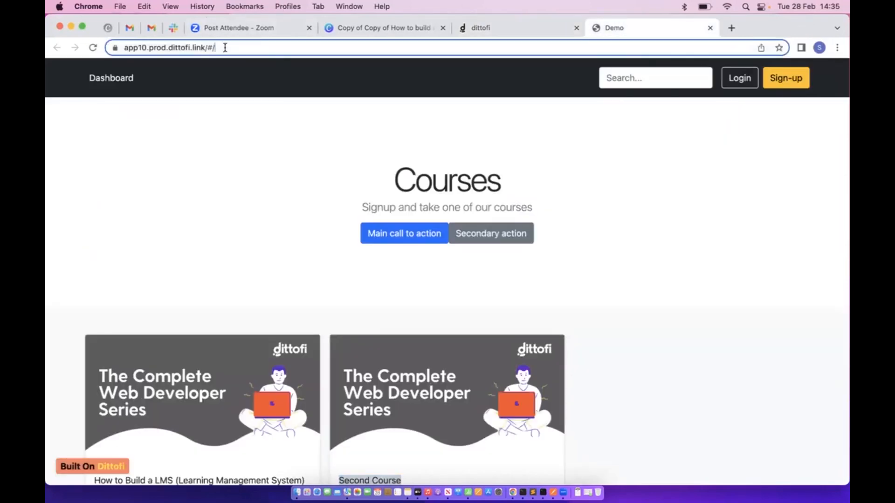
pyautogui.click(256, 52)
pyautogui.write('c')
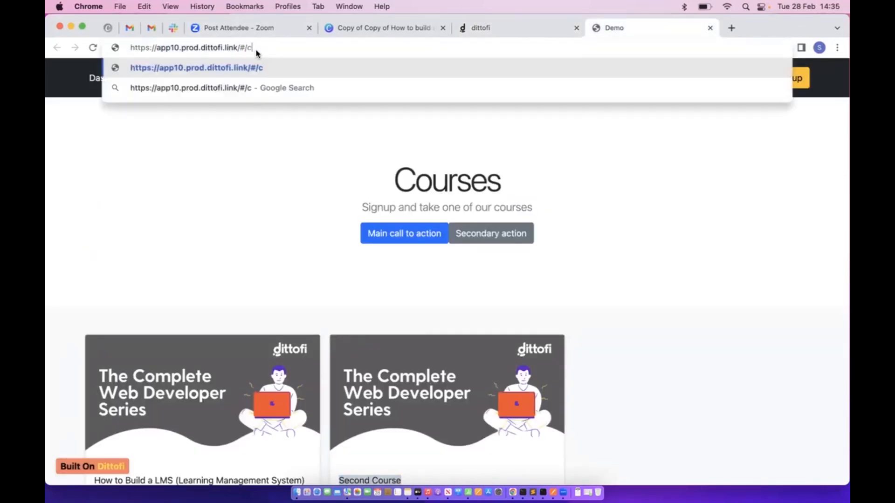
pyautogui.write('ourse')
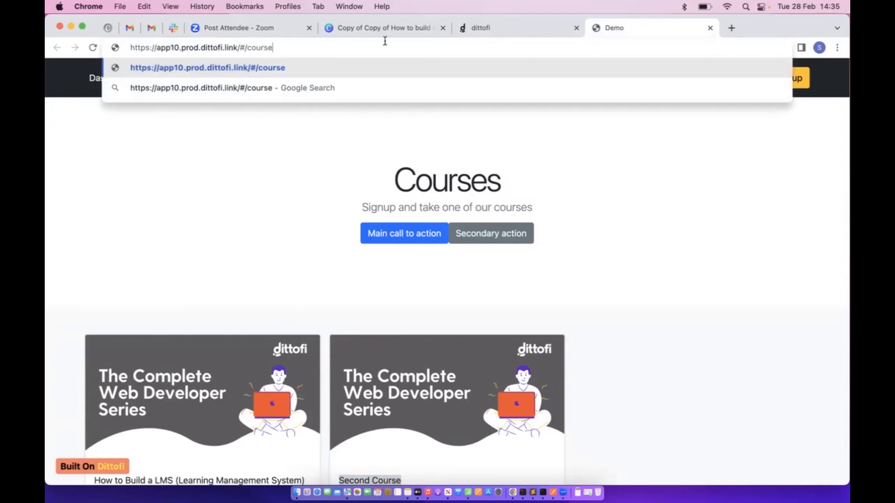
# Check the Course page's slug, then load and reload the /#/course page in Demo
pyautogui.click(494, 30)
pyautogui.click(204, 188)
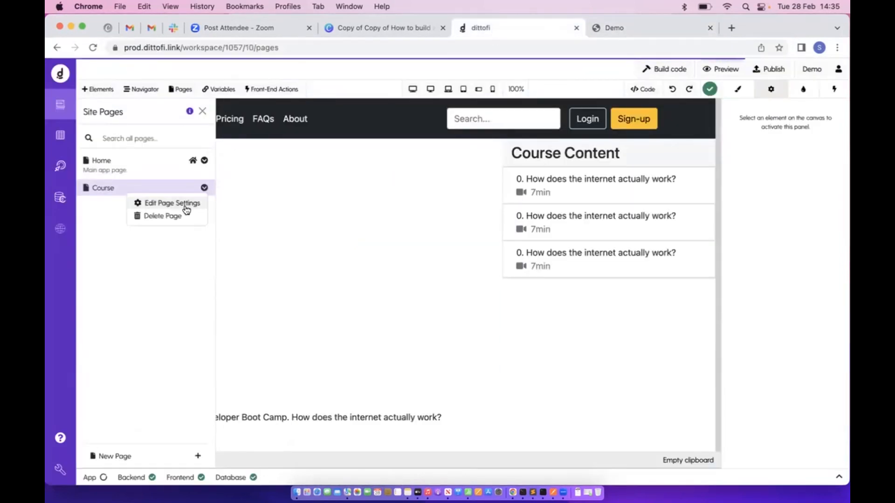
pyautogui.click(186, 203)
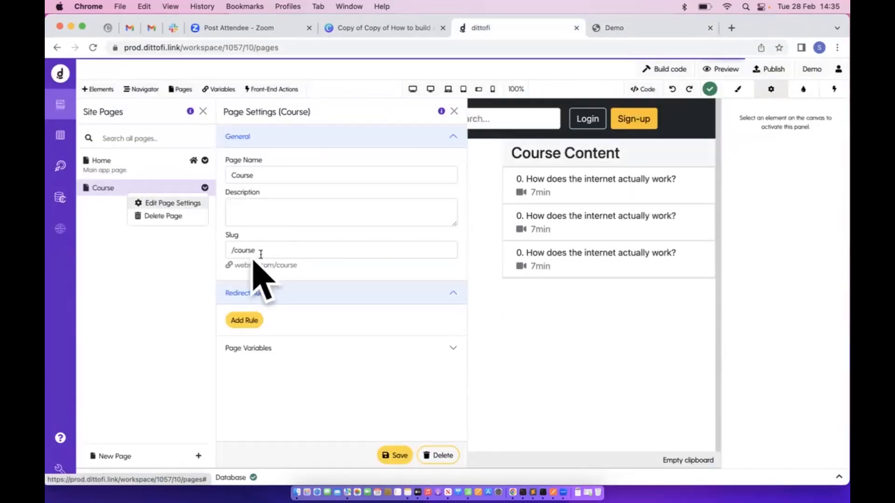
pyautogui.click(629, 28)
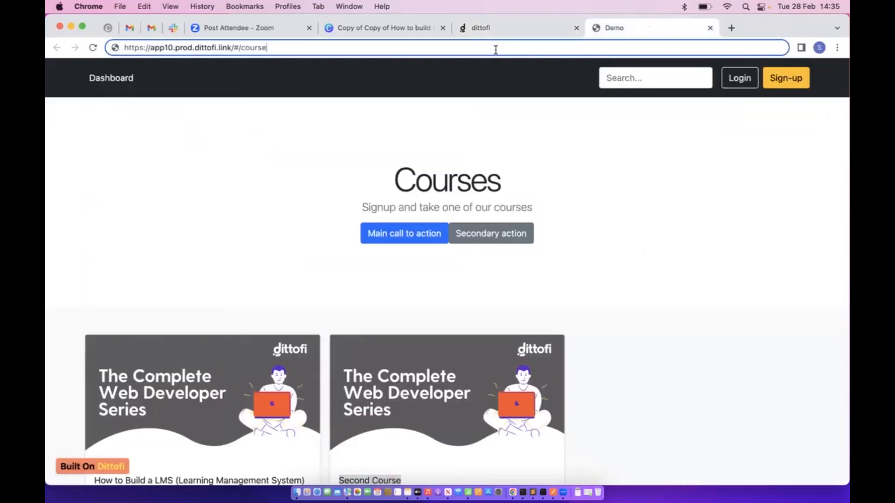
pyautogui.press('Return')
pyautogui.click(93, 48)
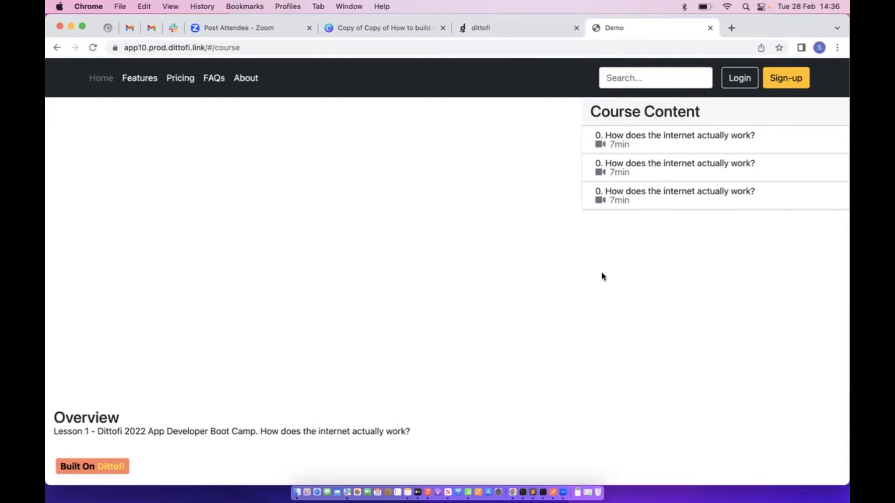
# Highlight the Lesson 1 Overview text on the published course page
pyautogui.tripleClick(140, 433)
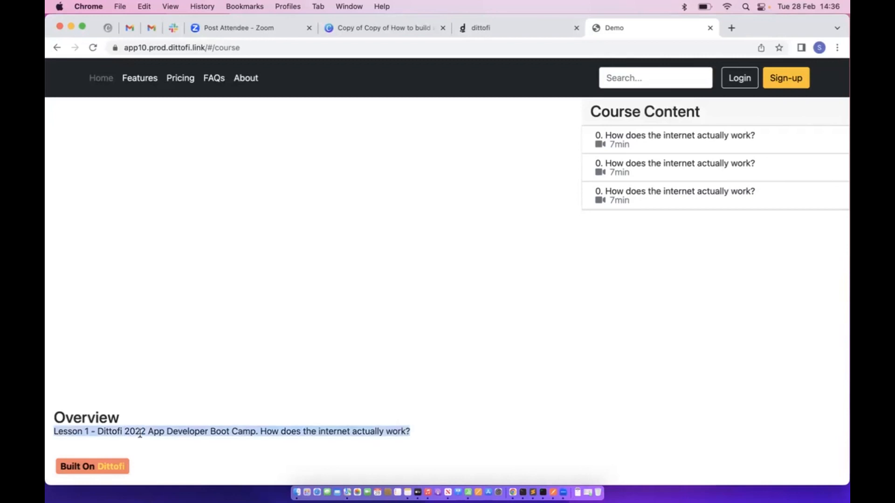
pyautogui.click(655, 135)
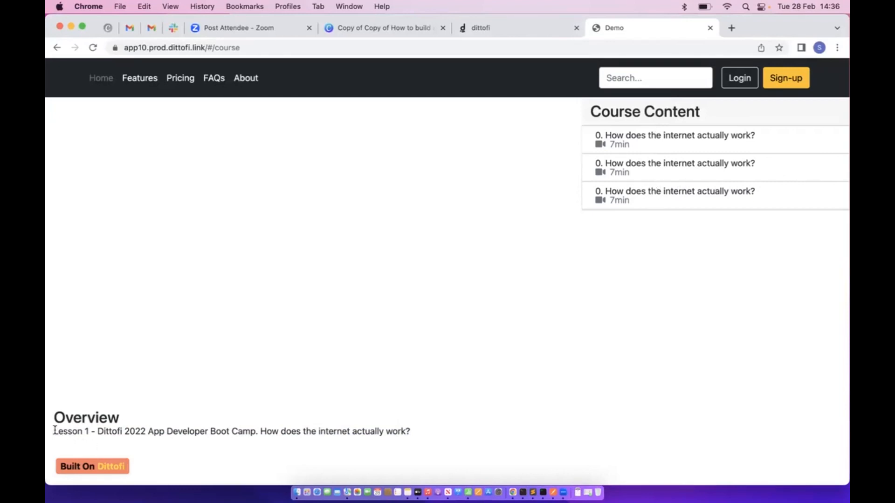
pyautogui.moveTo(54, 429); pyautogui.dragTo(422, 435)
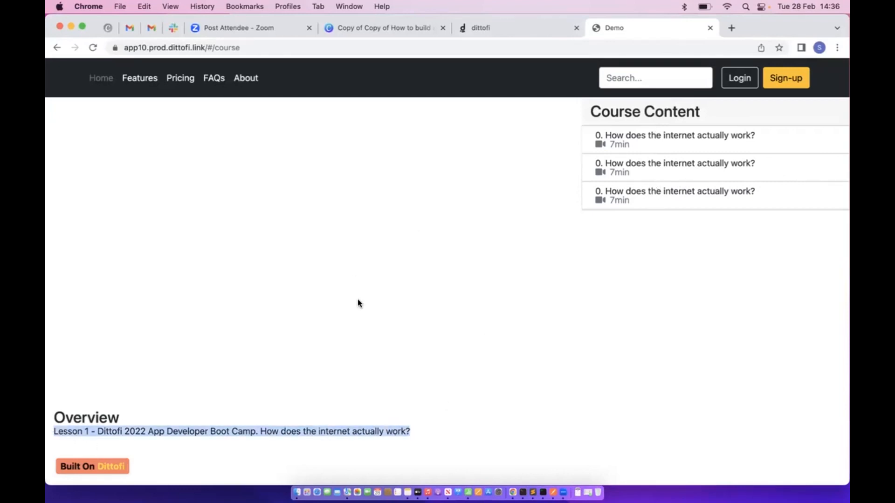
pyautogui.click(450, 169)
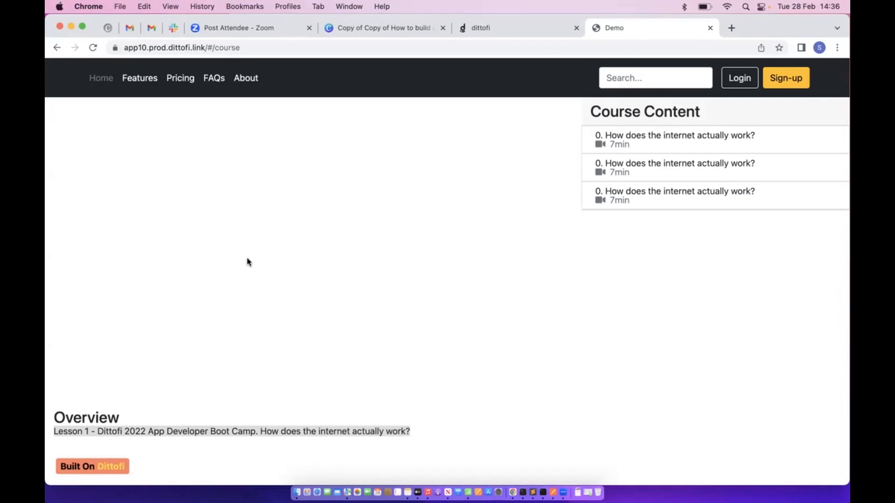
# Check the lessons table, then open the getCourseLessons back-end action
pyautogui.click(481, 29)
pyautogui.click(60, 135)
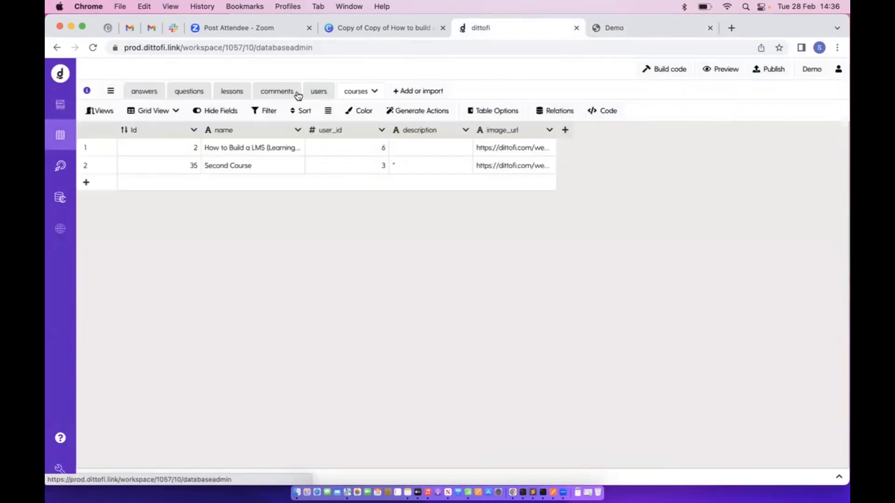
pyautogui.click(234, 92)
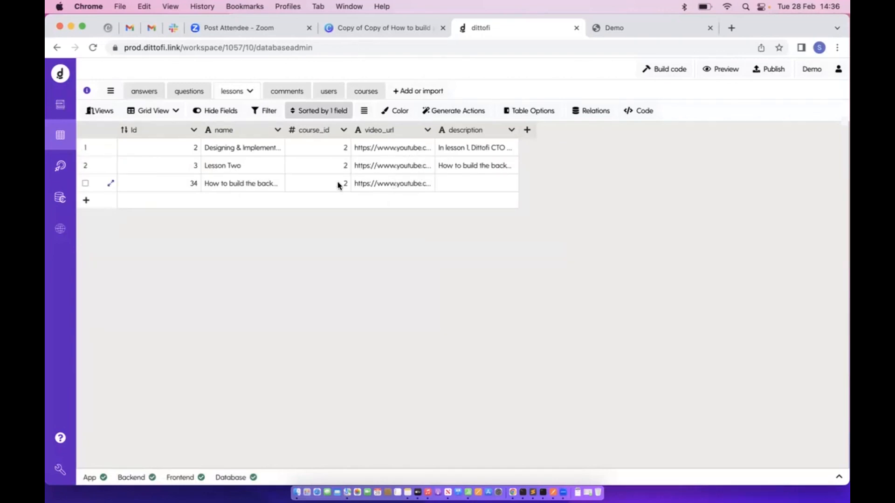
pyautogui.click(60, 166)
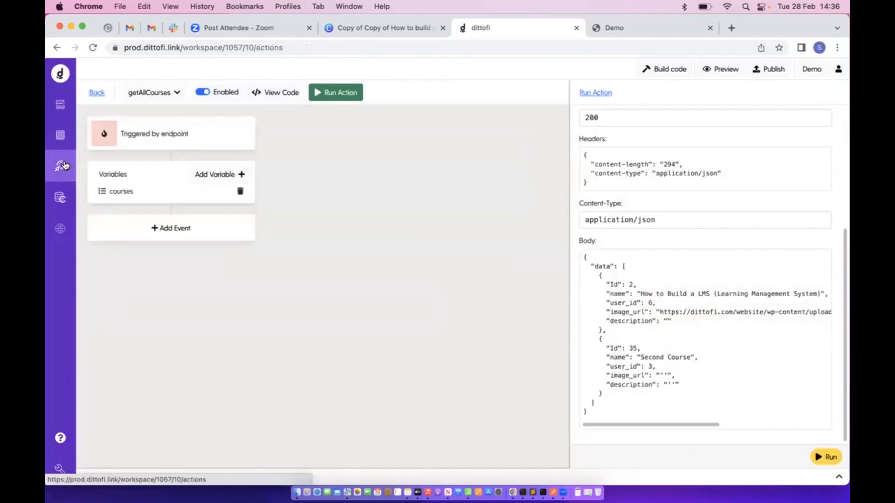
pyautogui.click(97, 92)
pyautogui.click(248, 144)
pyautogui.press('BackSpace')
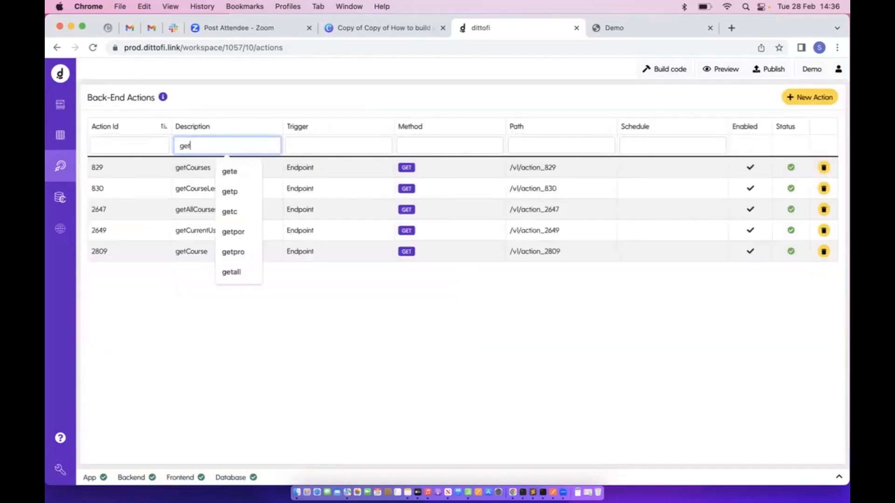
pyautogui.click(210, 189)
# Test-run getCourseLessons with COURSE_ID 2 and inspect the returned lessons (Ids 2, 3, 34)
pyautogui.click(343, 92)
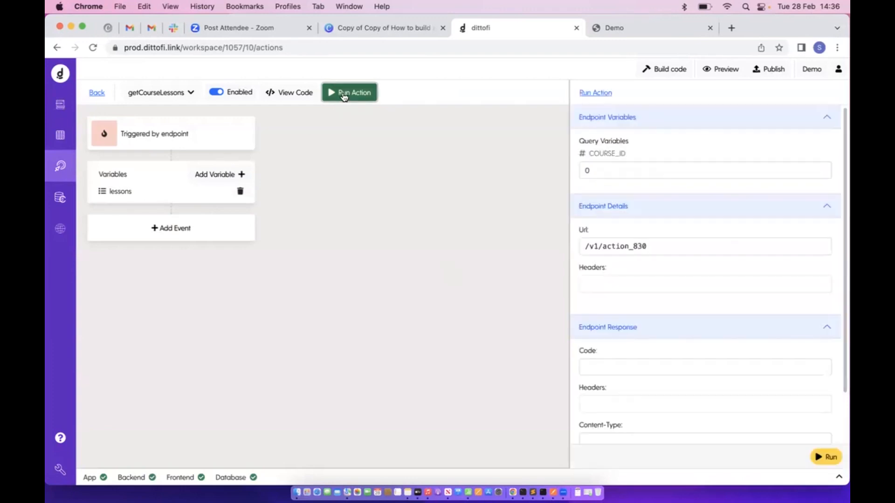
pyautogui.click(626, 168)
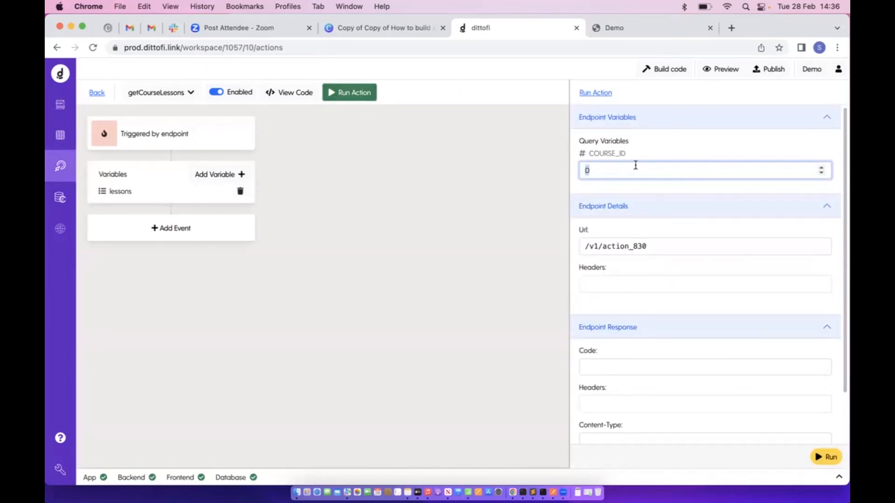
pyautogui.click(60, 135)
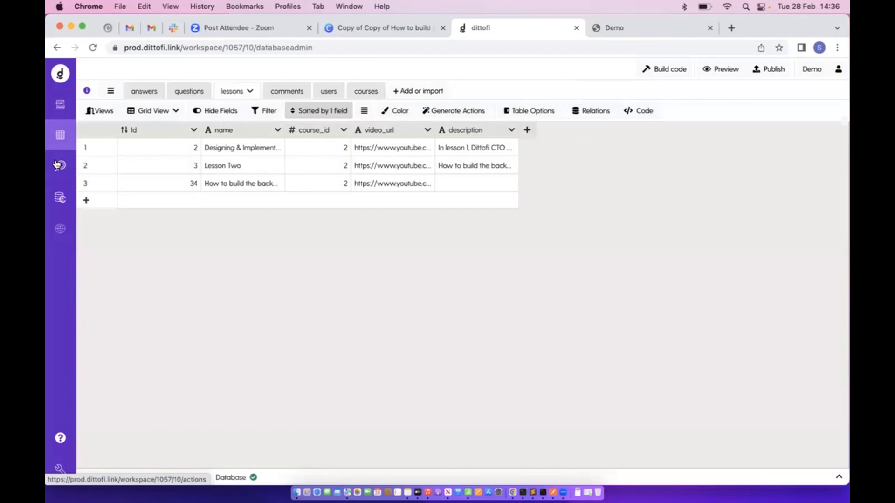
pyautogui.click(56, 168)
pyautogui.click(632, 173)
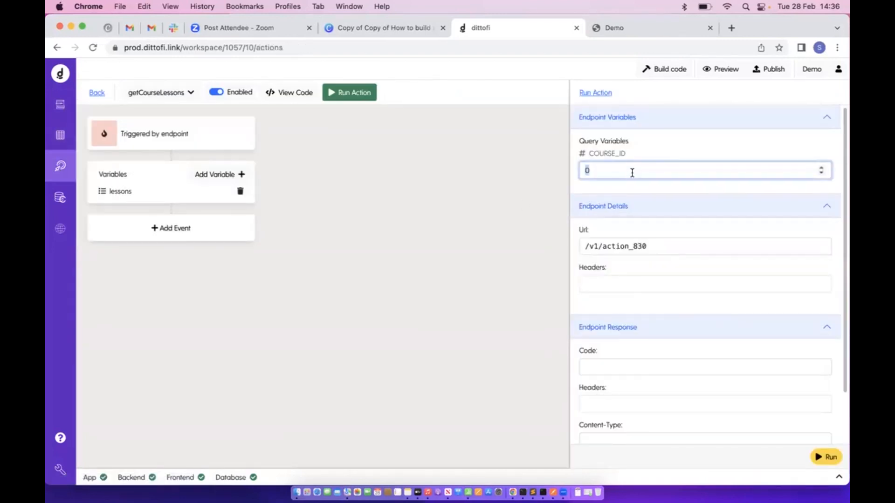
pyautogui.scroll(-2, 642, 177)
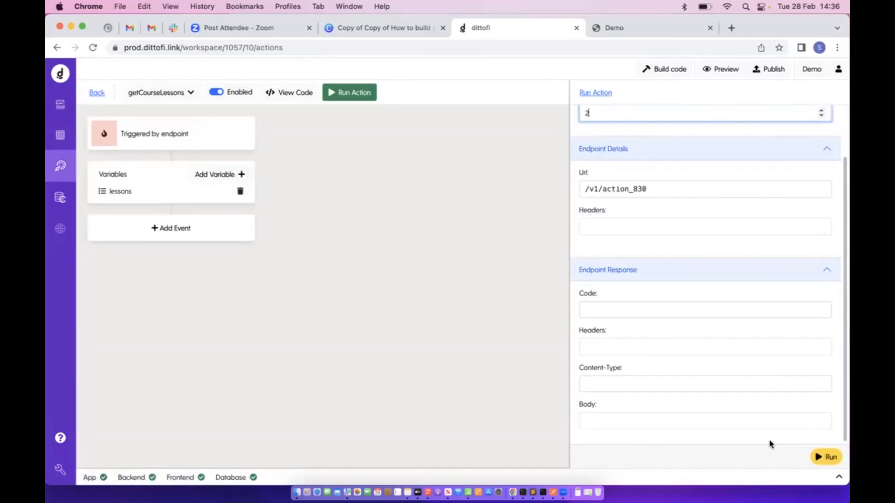
pyautogui.click(828, 457)
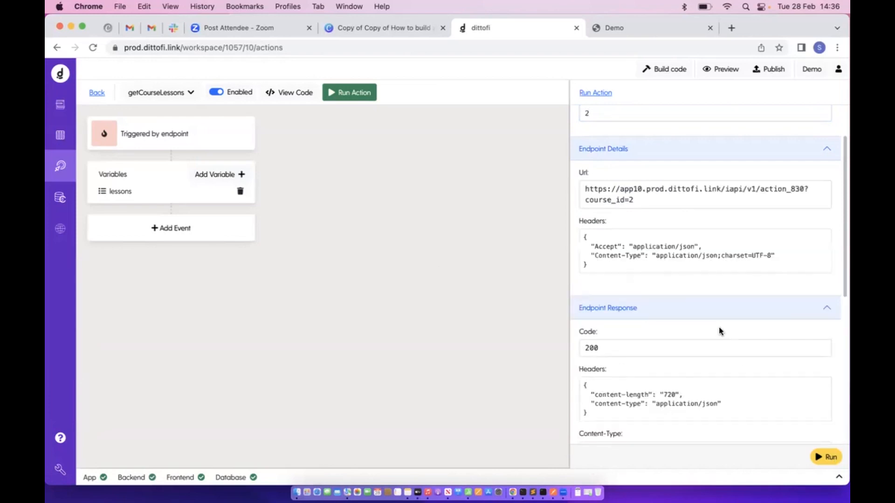
pyautogui.scroll(-5, 721, 331)
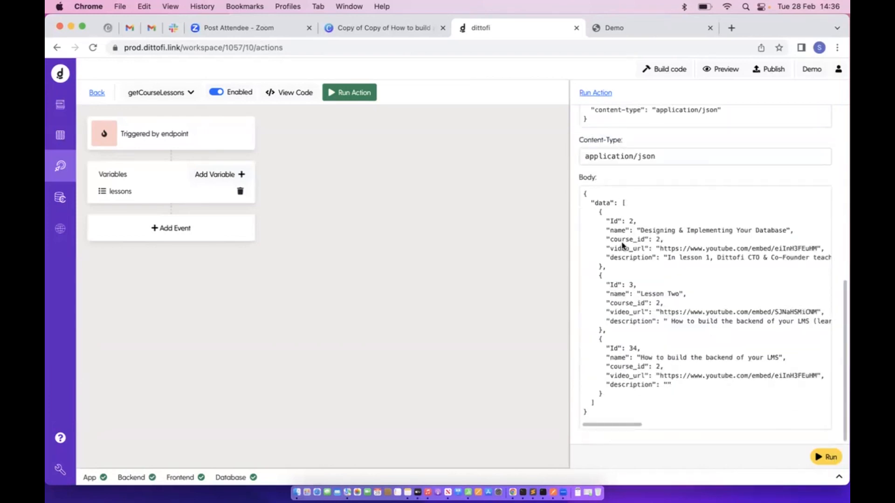
pyautogui.moveTo(623, 203); pyautogui.dragTo(615, 409)
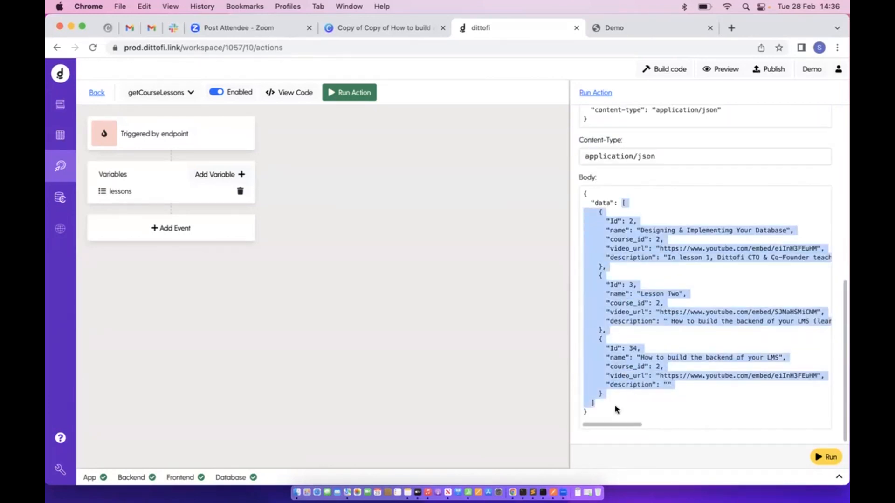
pyautogui.click(97, 92)
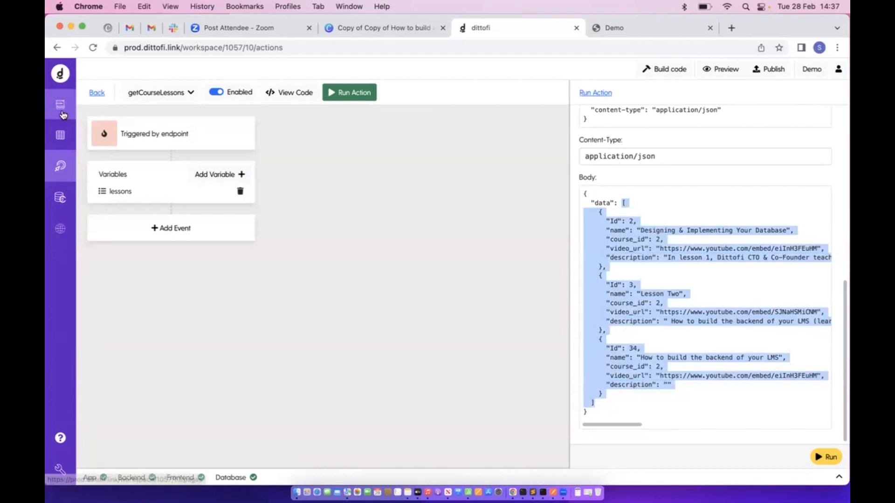
# Review getCourseLessons' Run endpoint, code-200 condition and Set field into epr_getCourseLessons
pyautogui.click(280, 90)
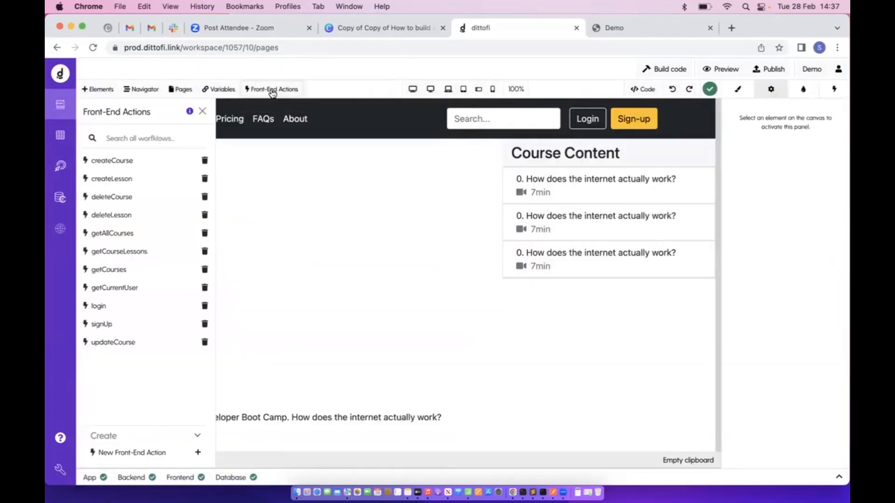
pyautogui.click(131, 253)
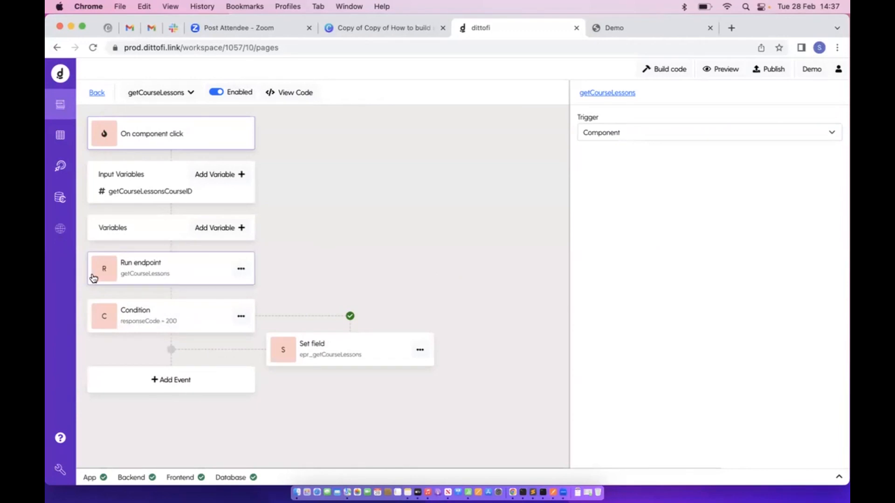
pyautogui.click(167, 274)
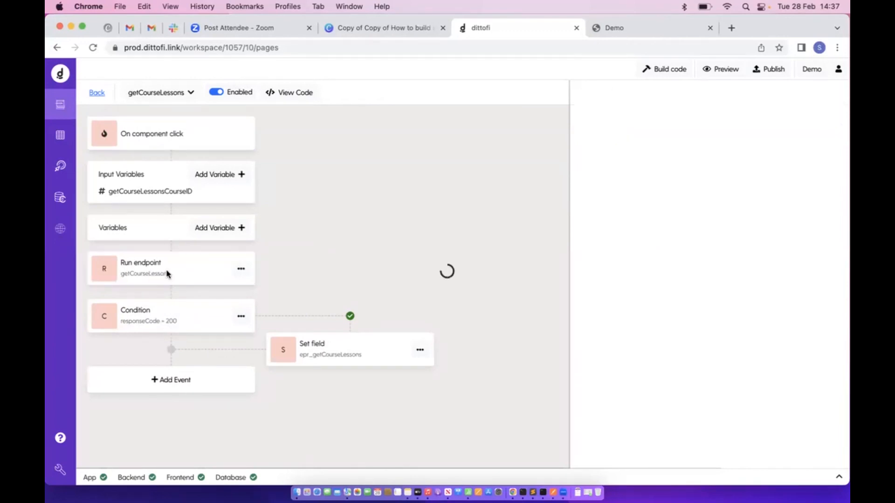
pyautogui.click(183, 326)
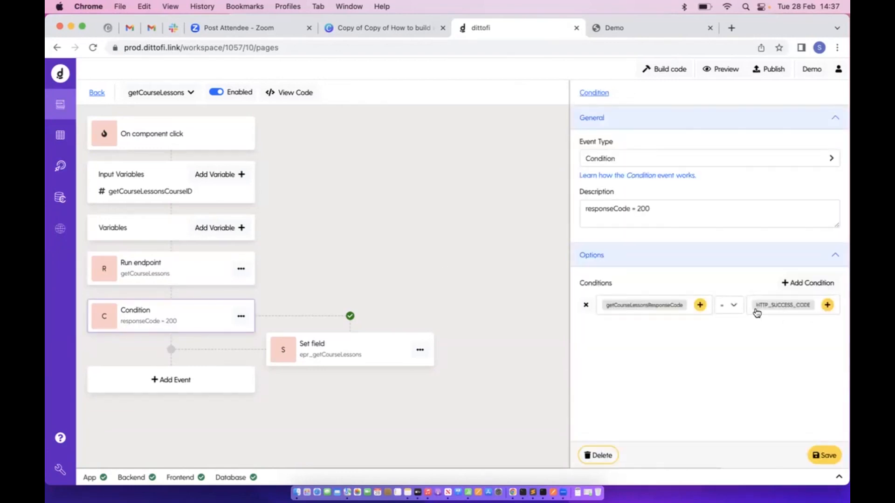
pyautogui.click(307, 357)
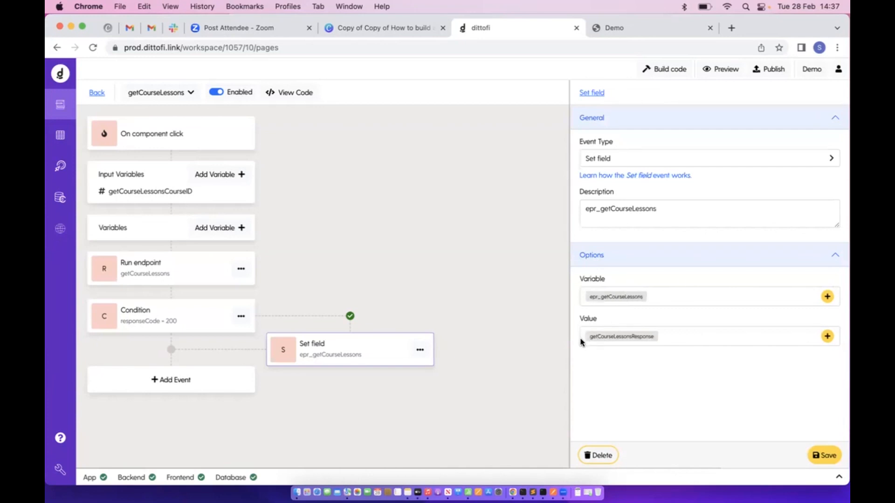
pyautogui.moveTo(581, 303); pyautogui.dragTo(663, 300)
pyautogui.click(97, 93)
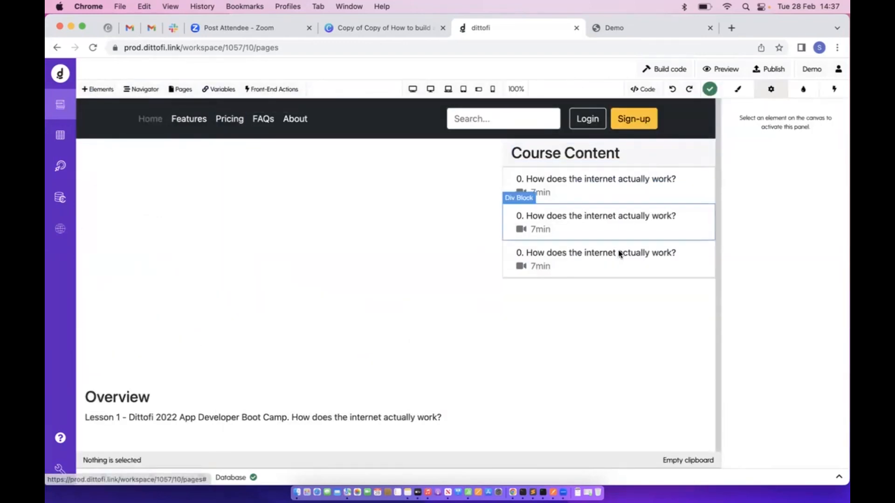
# Delete the second and third lesson rows and the extra thin block in Course Content
pyautogui.click(609, 277)
pyautogui.press('Delete')
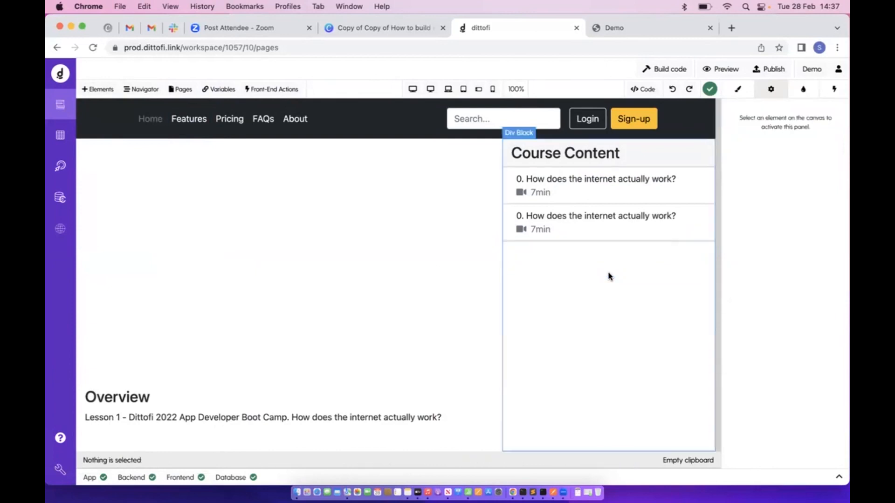
pyautogui.click(587, 238)
pyautogui.press('Delete')
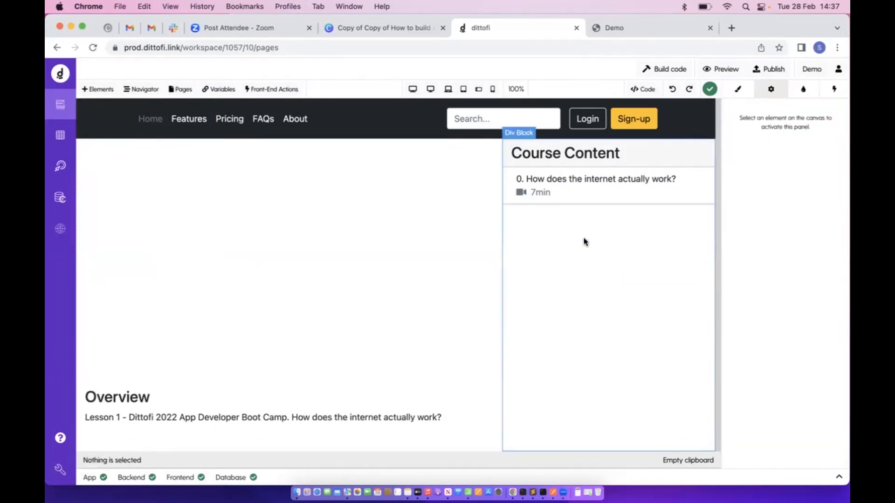
pyautogui.click(611, 203)
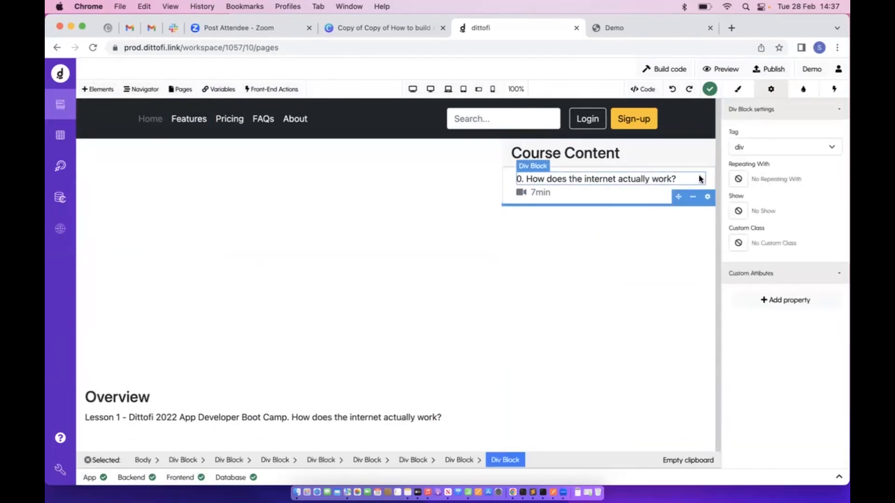
pyautogui.press('Delete')
pyautogui.click(662, 196)
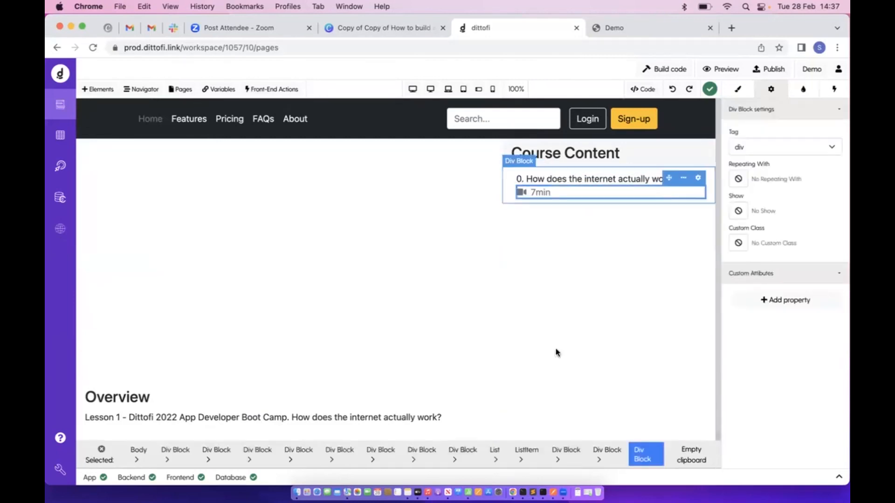
# Make the lesson ListItem repeat with epr_getCourseLessons
pyautogui.click(529, 455)
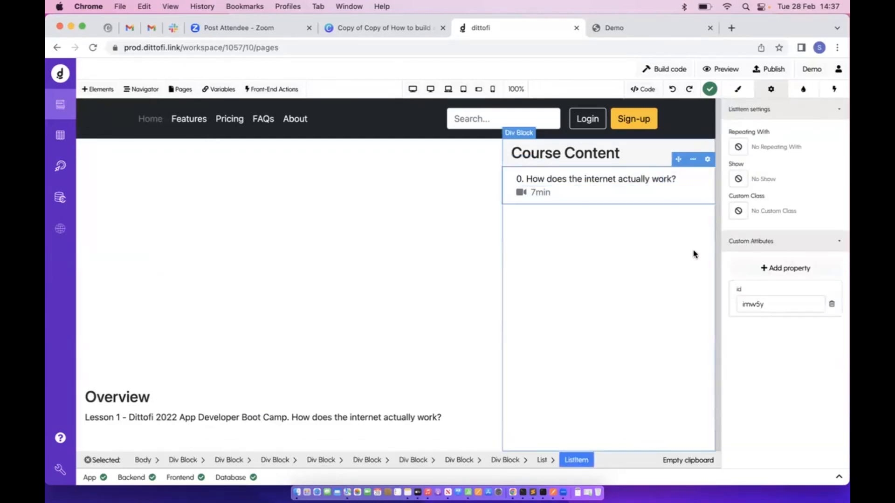
pyautogui.click(739, 148)
pyautogui.click(301, 121)
pyautogui.write('lessons')
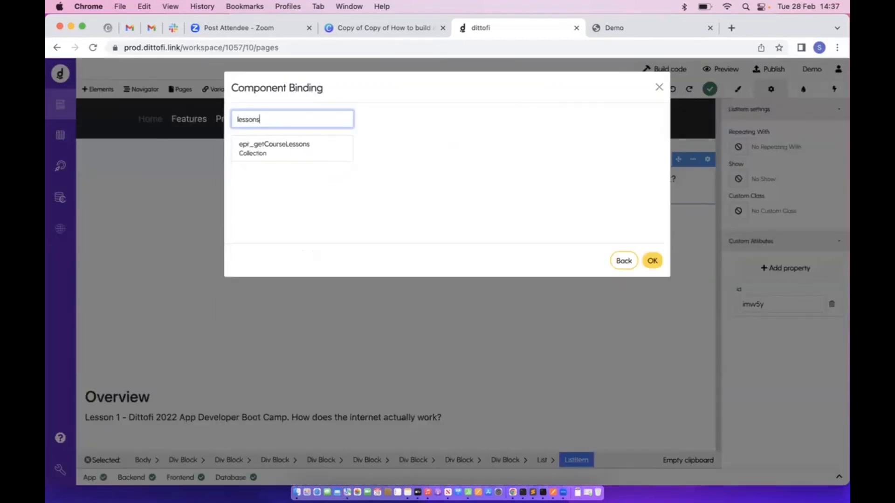
pyautogui.click(301, 154)
pyautogui.click(652, 261)
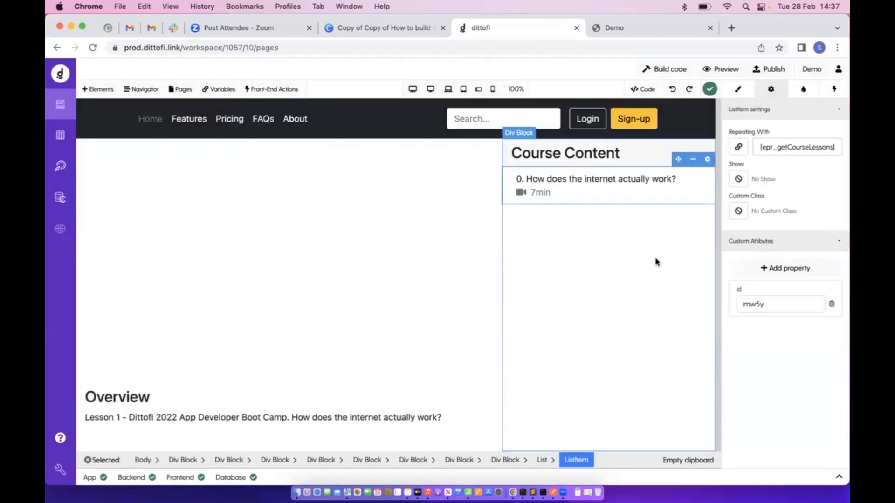
# Bind the lesson title Span's text to the current row's name field
pyautogui.click(575, 180)
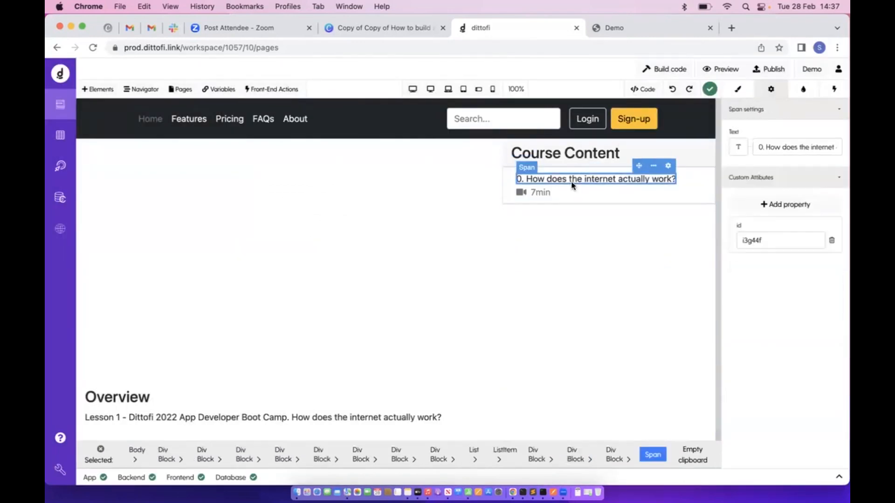
pyautogui.click(739, 147)
pyautogui.click(312, 198)
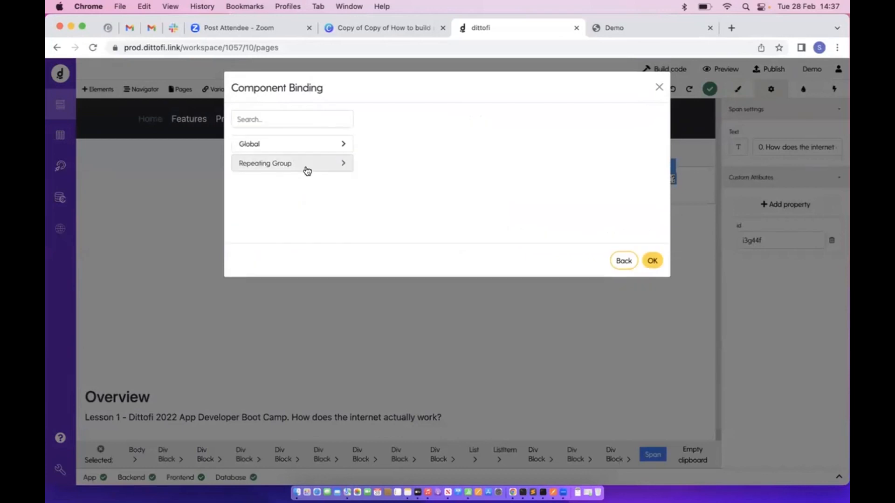
pyautogui.click(303, 168)
pyautogui.click(290, 193)
pyautogui.click(390, 162)
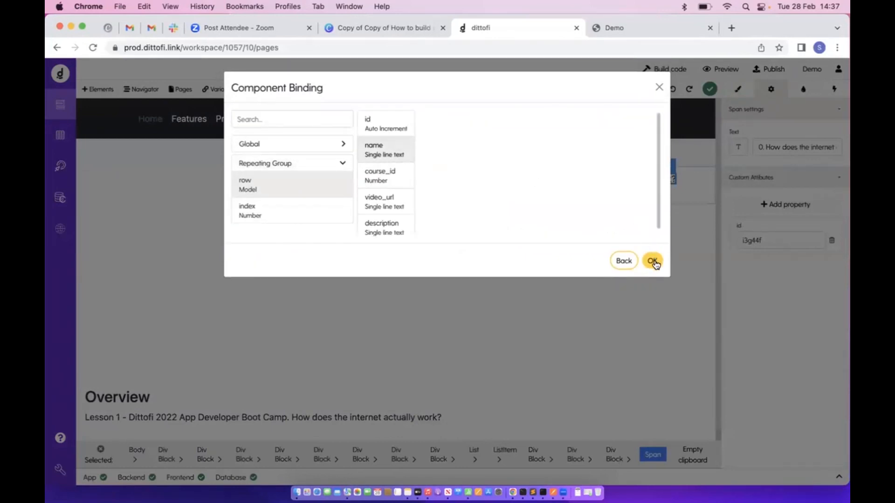
pyautogui.click(652, 261)
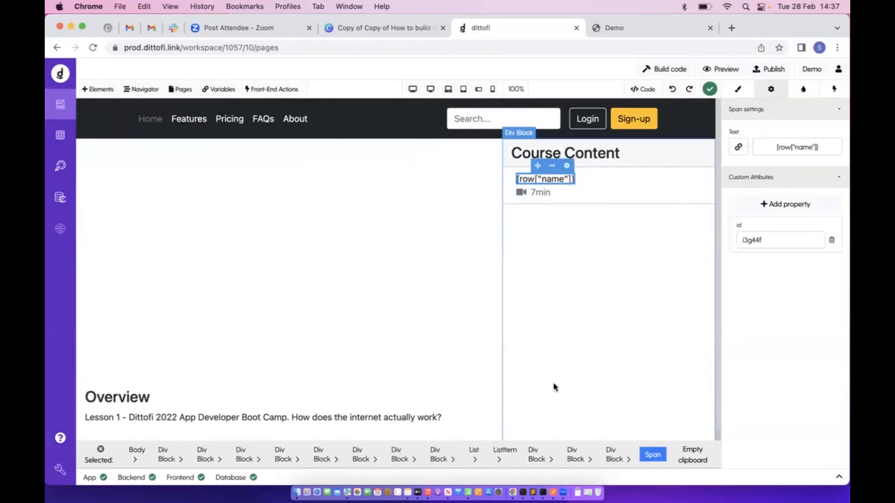
pyautogui.click(559, 275)
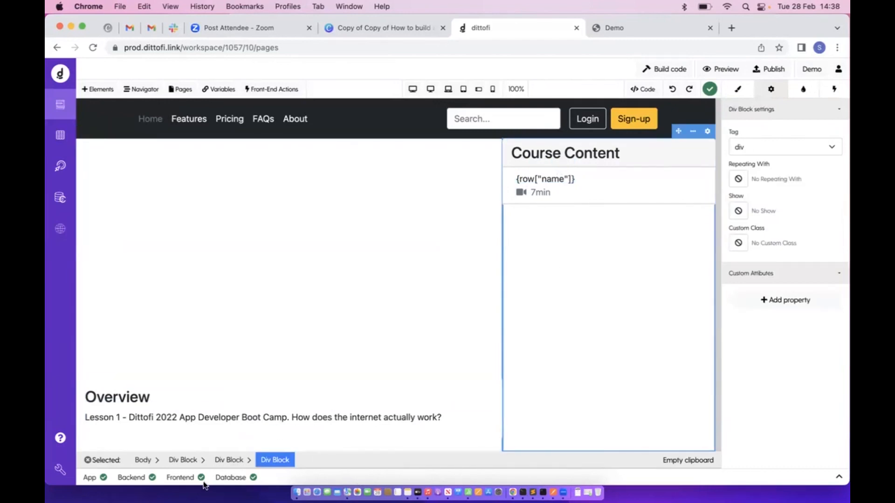
# Give the outer Div Block a Component Did Mount action running getCourseLessons
pyautogui.click(183, 460)
pyautogui.click(838, 91)
pyautogui.click(797, 114)
pyautogui.click(771, 149)
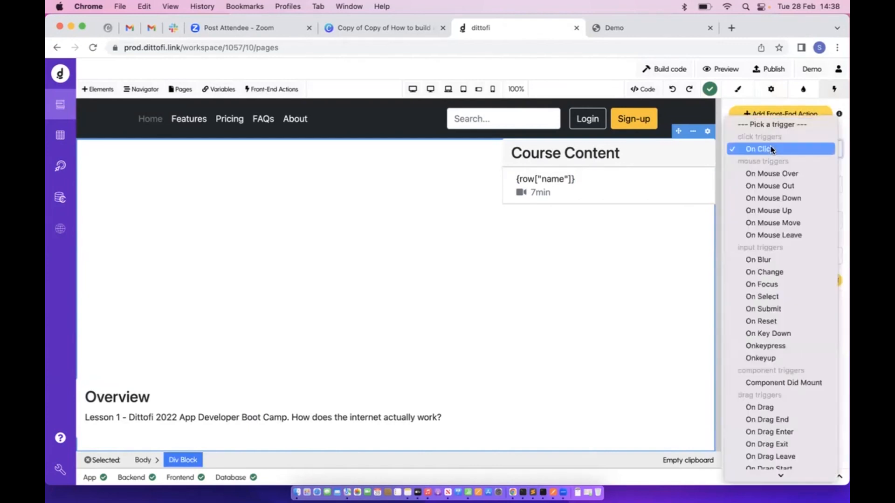
pyautogui.click(782, 383)
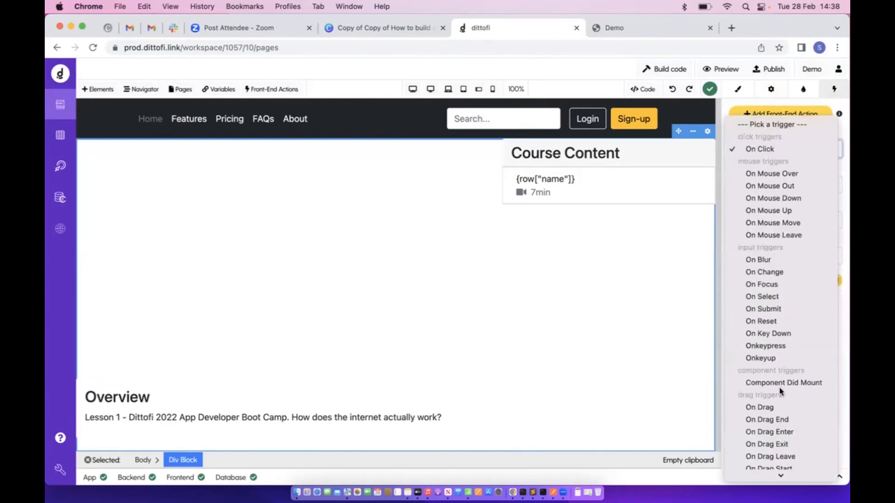
pyautogui.click(783, 186)
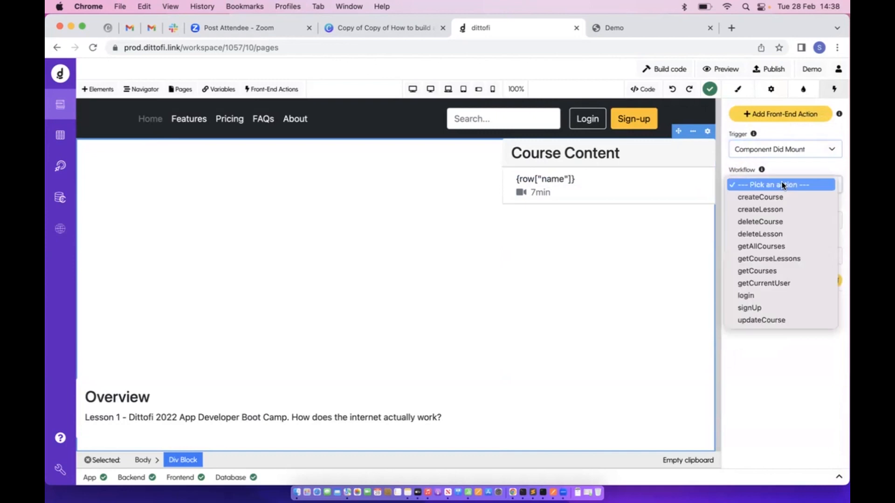
pyautogui.click(770, 258)
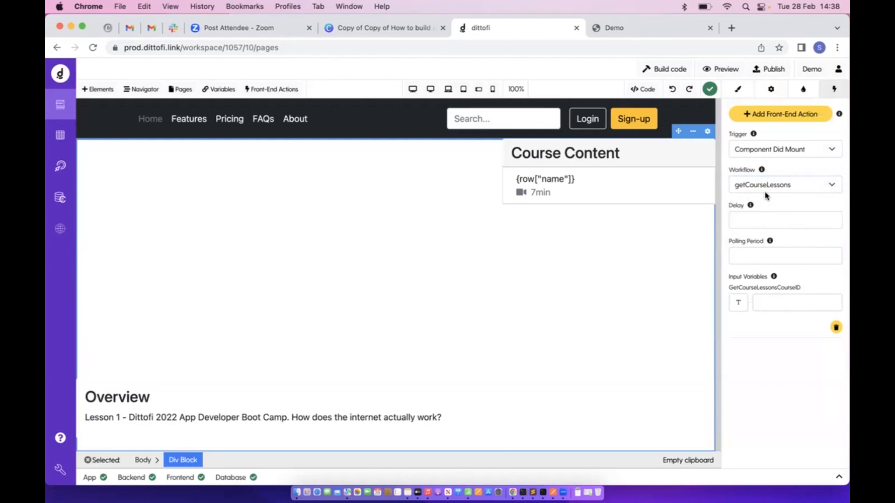
pyautogui.click(59, 165)
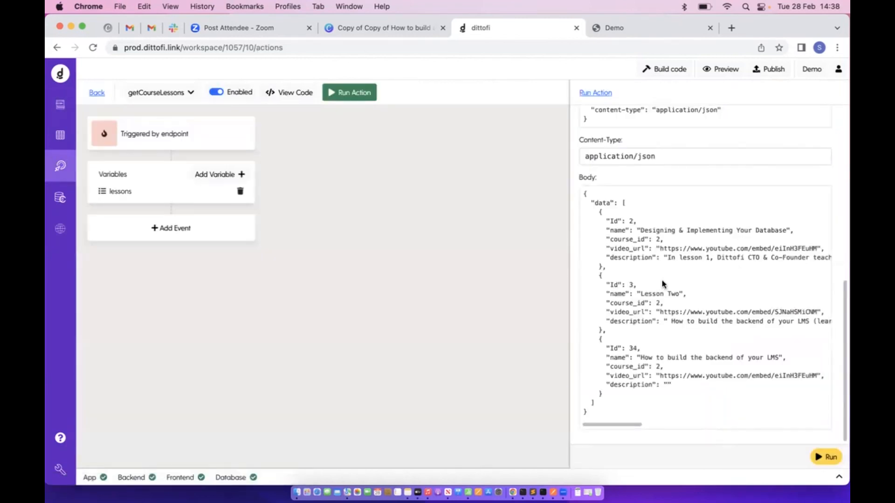
# Review the COURSE_ID test value, then view the published Course page in Demo
pyautogui.scroll(10, 664, 261)
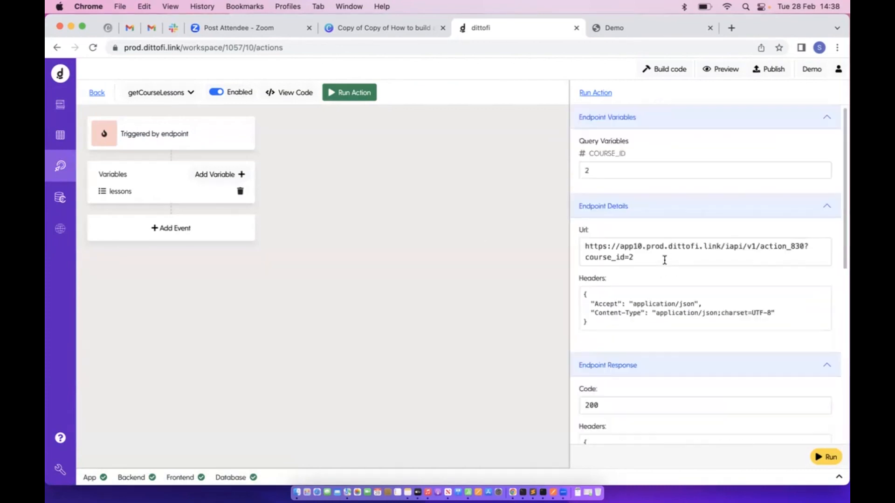
pyautogui.moveTo(583, 171); pyautogui.dragTo(647, 171)
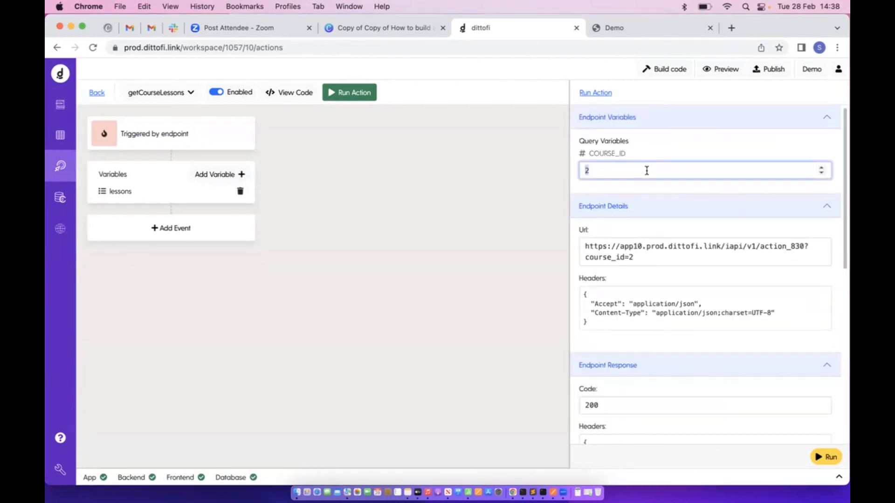
pyautogui.click(597, 170)
pyautogui.moveTo(615, 171); pyautogui.dragTo(580, 175)
pyautogui.click(642, 33)
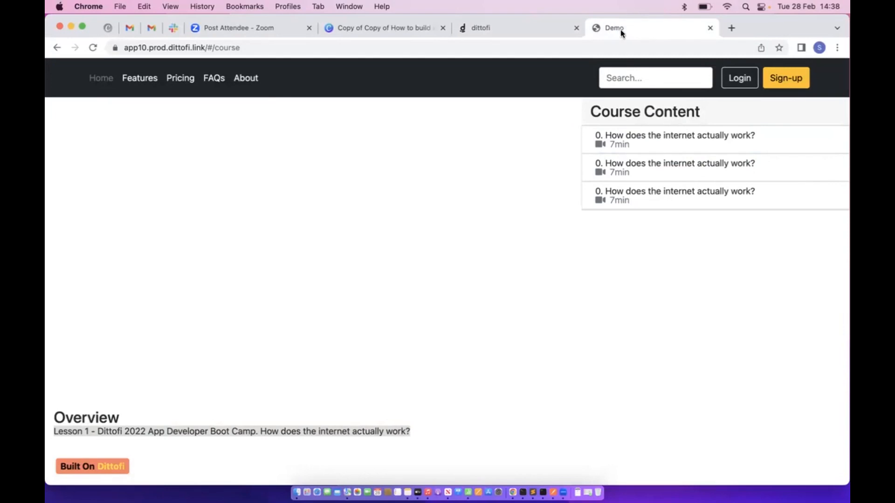
# Append ?course_id=2 to the Demo course page URL and load it
pyautogui.click(415, 27)
pyautogui.click(647, 30)
pyautogui.click(124, 49)
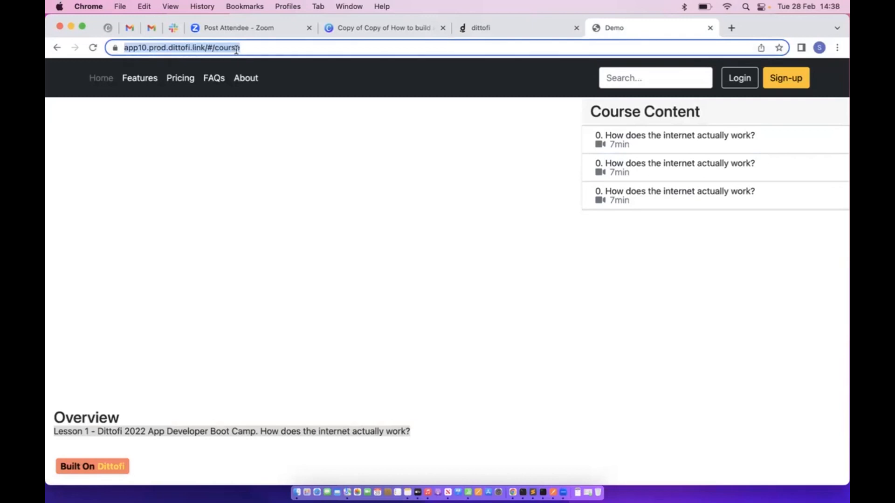
pyautogui.click(286, 47)
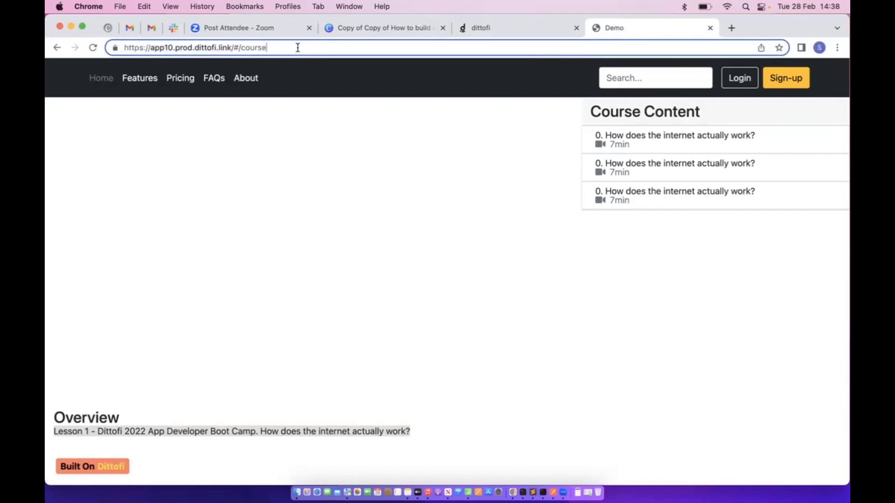
pyautogui.write('?c')
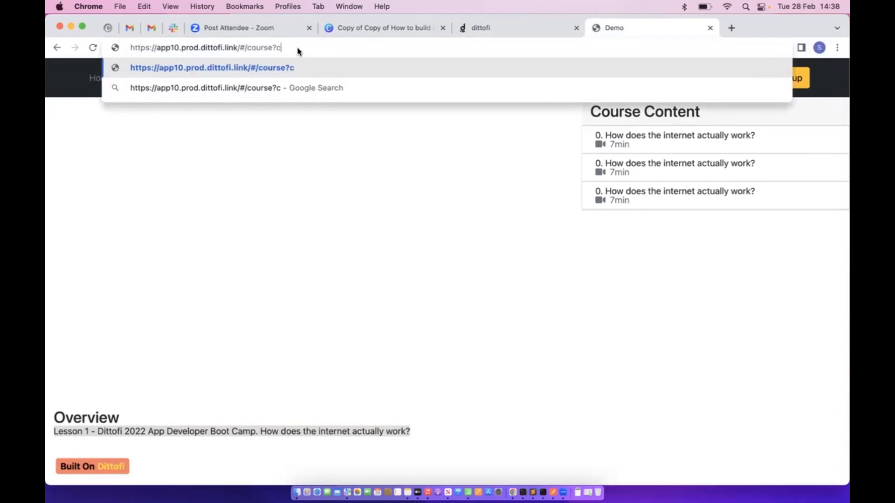
pyautogui.write('ourse_')
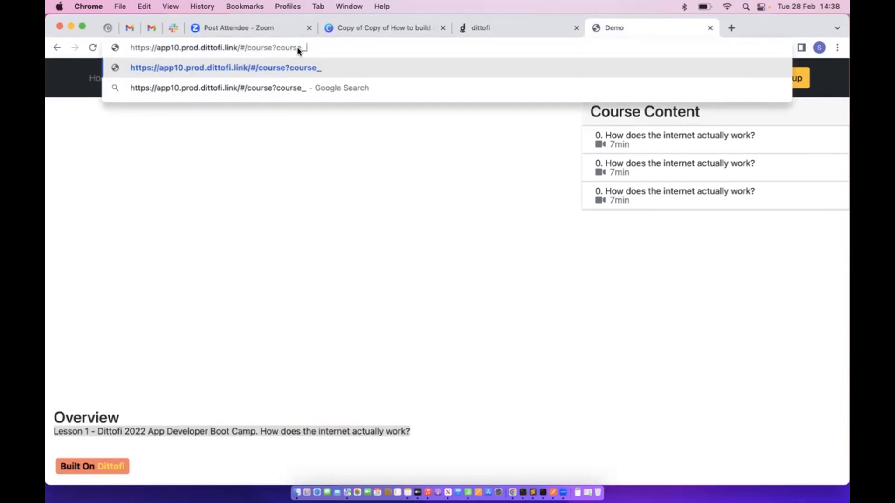
pyautogui.write('id=2')
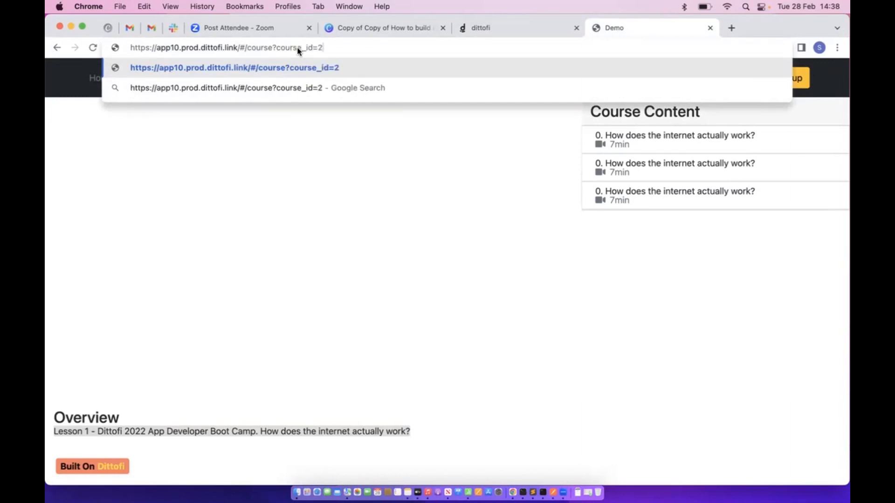
pyautogui.moveTo(249, 49); pyautogui.dragTo(369, 43)
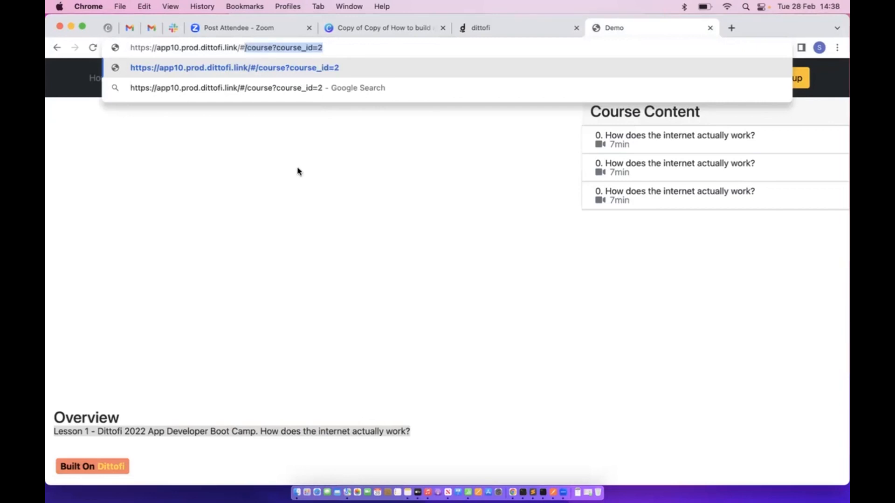
pyautogui.press('Return')
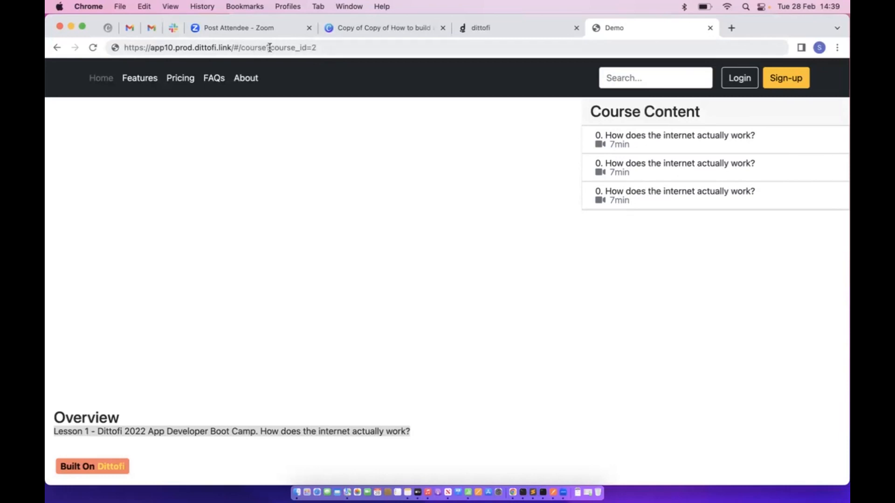
pyautogui.moveTo(269, 47); pyautogui.dragTo(376, 47)
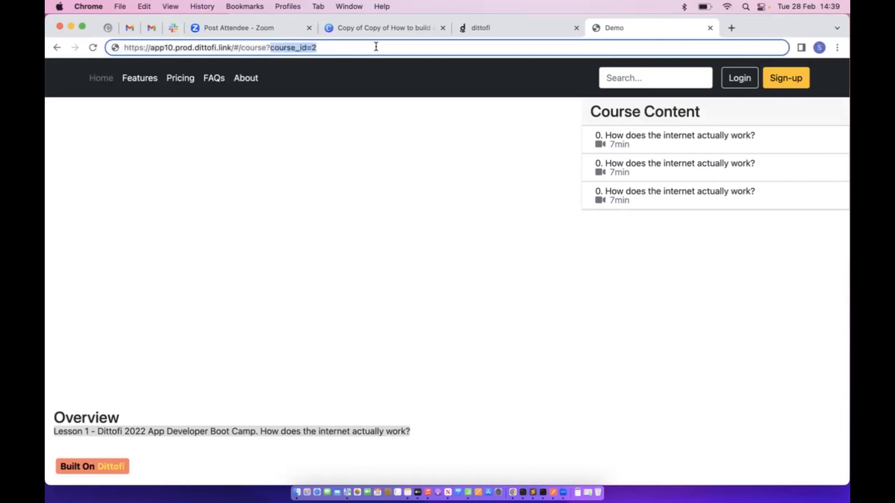
pyautogui.click(308, 48)
pyautogui.moveTo(269, 48); pyautogui.dragTo(383, 47)
pyautogui.moveTo(271, 49); pyautogui.dragTo(343, 49)
pyautogui.click(503, 28)
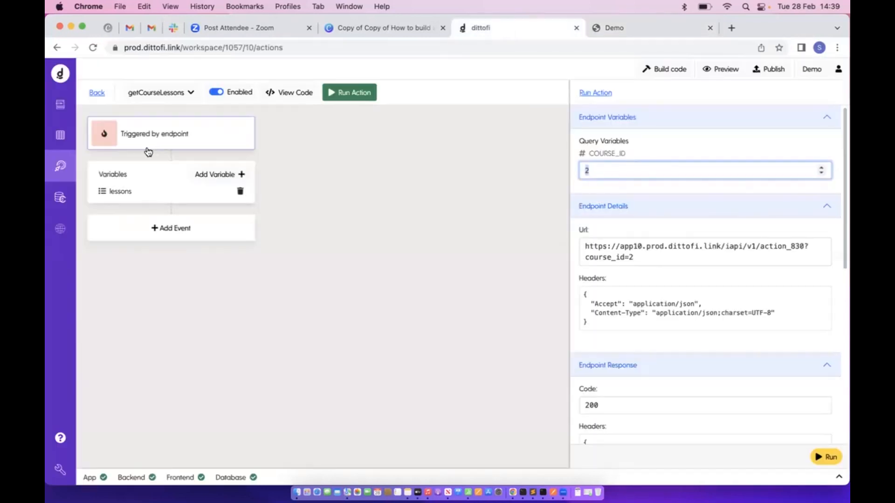
# Add a Number query variable named course_id in the Course page settings
pyautogui.click(96, 93)
pyautogui.click(60, 104)
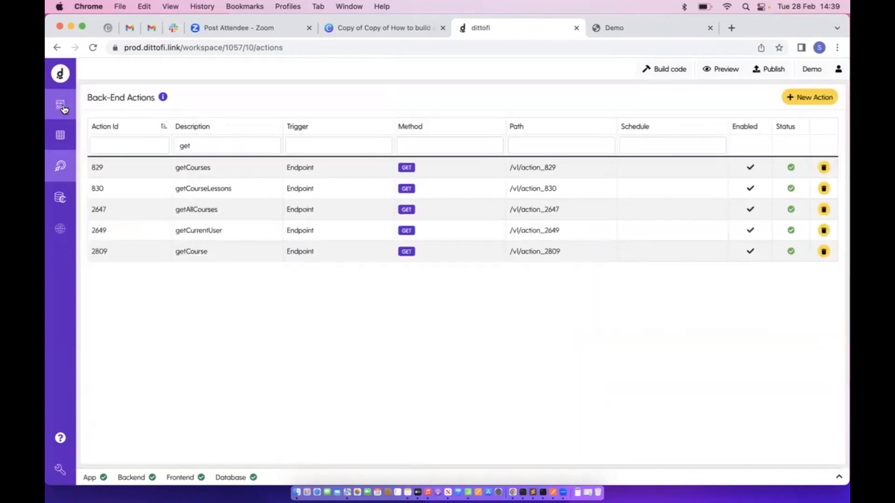
pyautogui.click(181, 89)
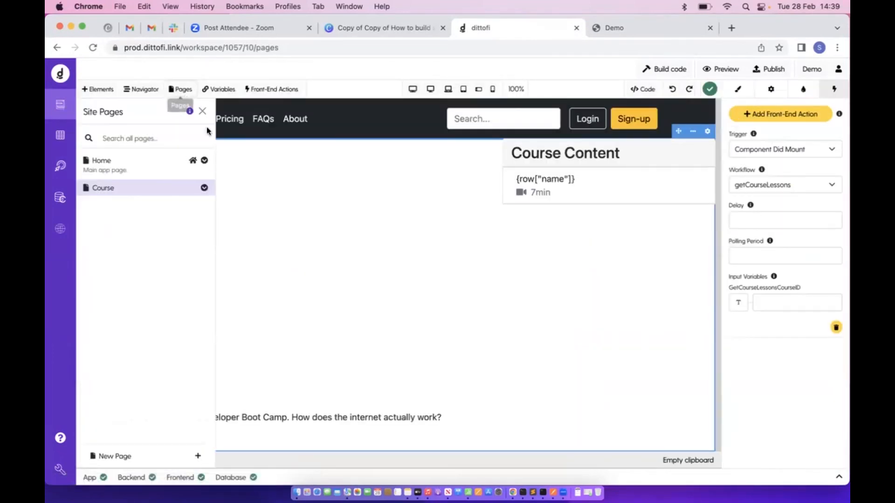
pyautogui.click(203, 188)
pyautogui.click(198, 204)
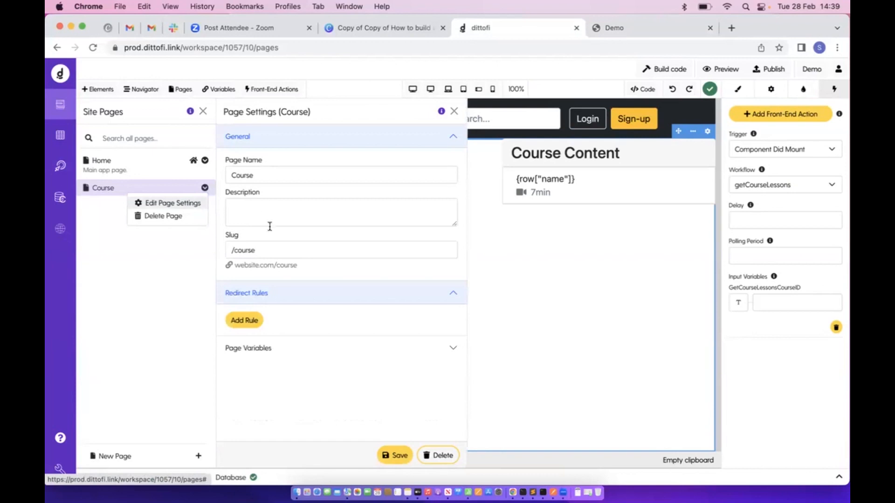
pyautogui.click(264, 349)
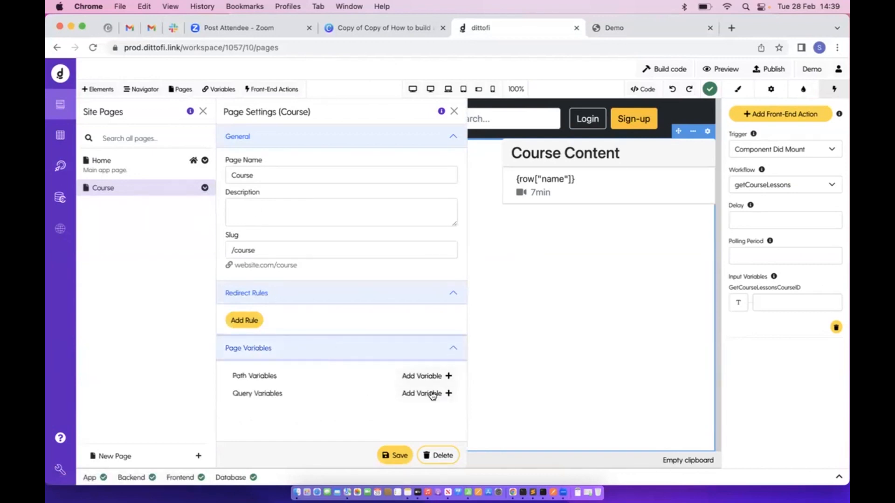
pyautogui.click(422, 376)
pyautogui.click(370, 152)
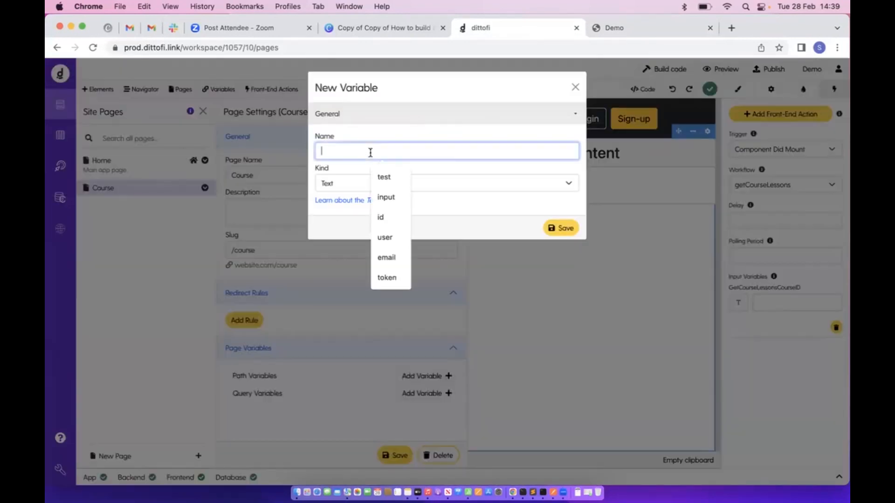
pyautogui.write('course')
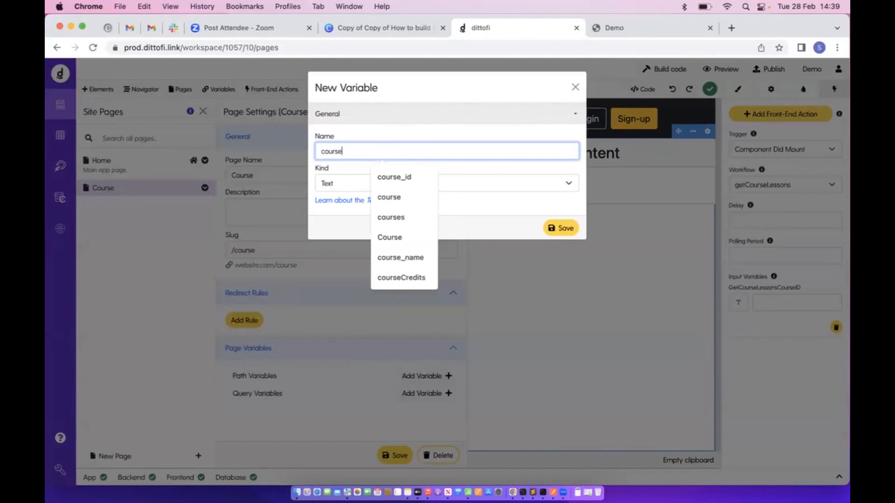
pyautogui.click(385, 179)
pyautogui.click(386, 183)
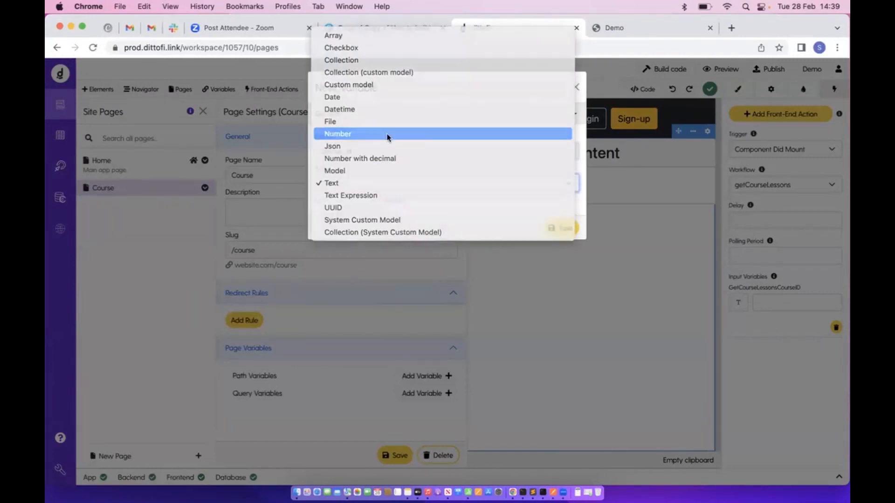
pyautogui.click(387, 134)
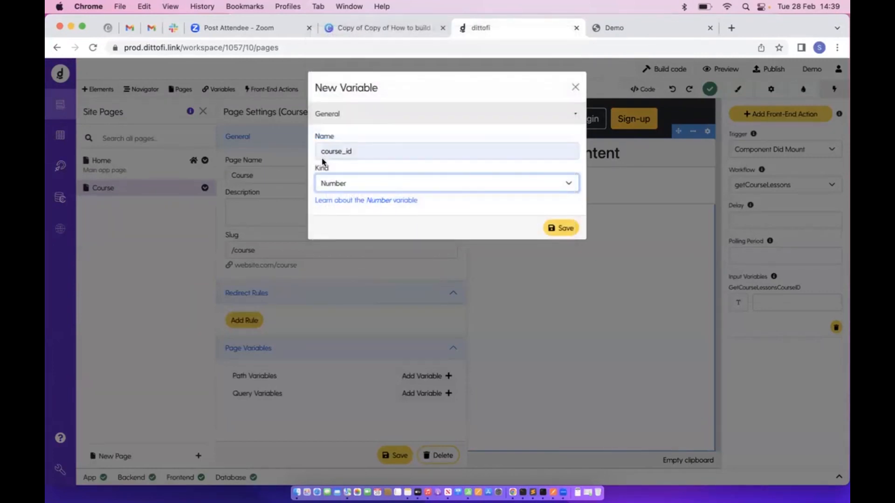
pyautogui.click(557, 228)
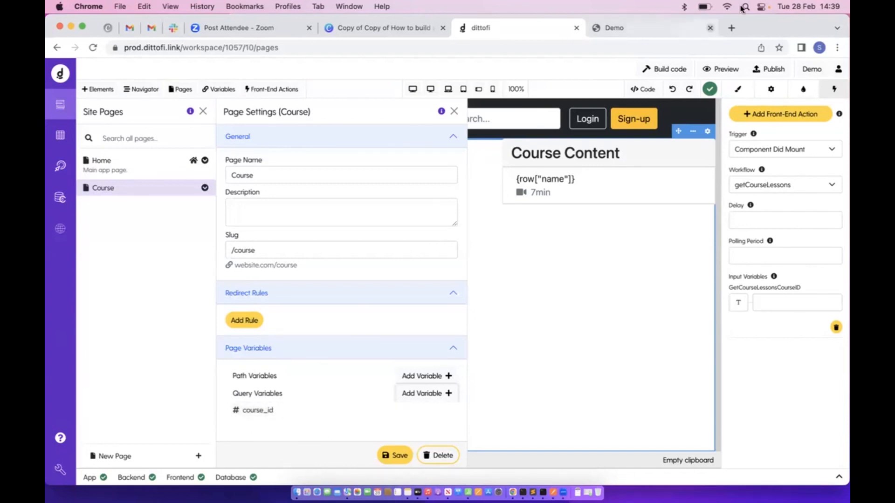
# Reload the published course page with course_id=4
pyautogui.click(666, 29)
pyautogui.click(393, 51)
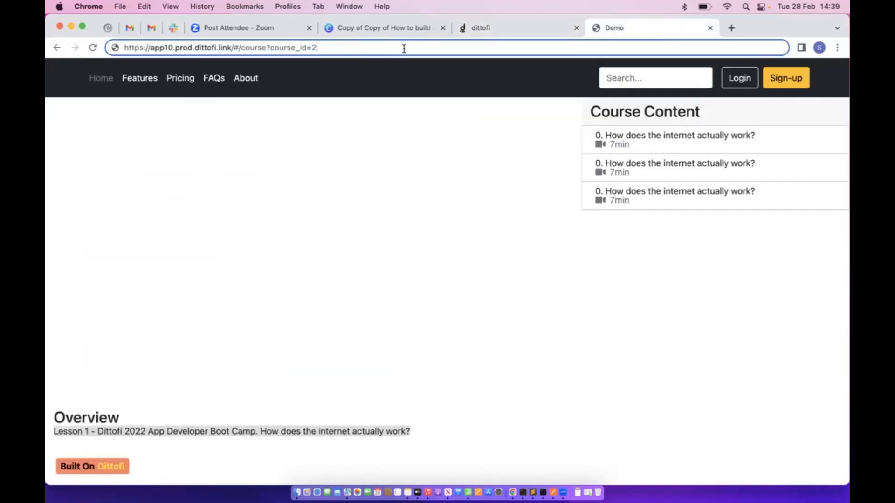
pyautogui.press('BackSpace')
pyautogui.write('3')
pyautogui.press('BackSpace')
pyautogui.write('4')
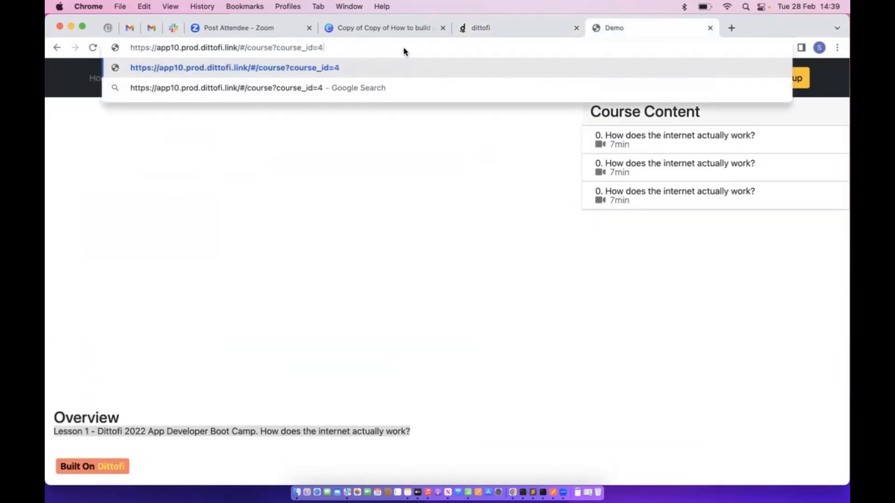
pyautogui.press('Return')
pyautogui.click(523, 28)
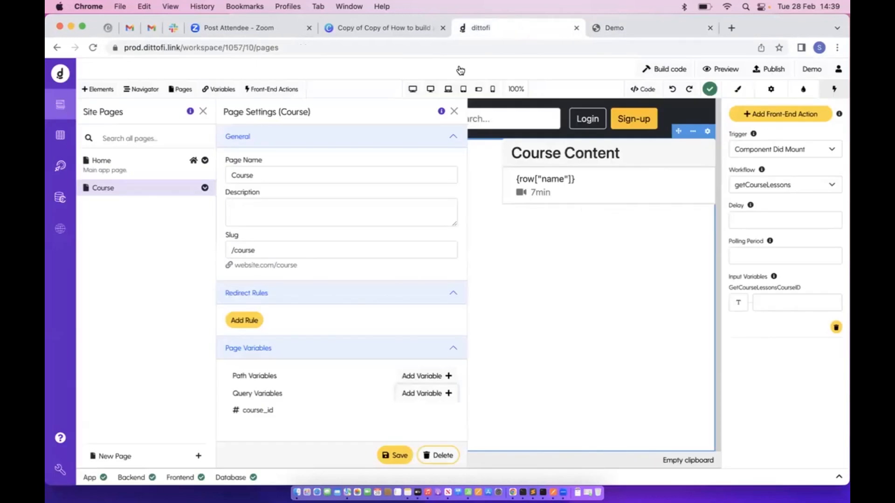
pyautogui.click(272, 89)
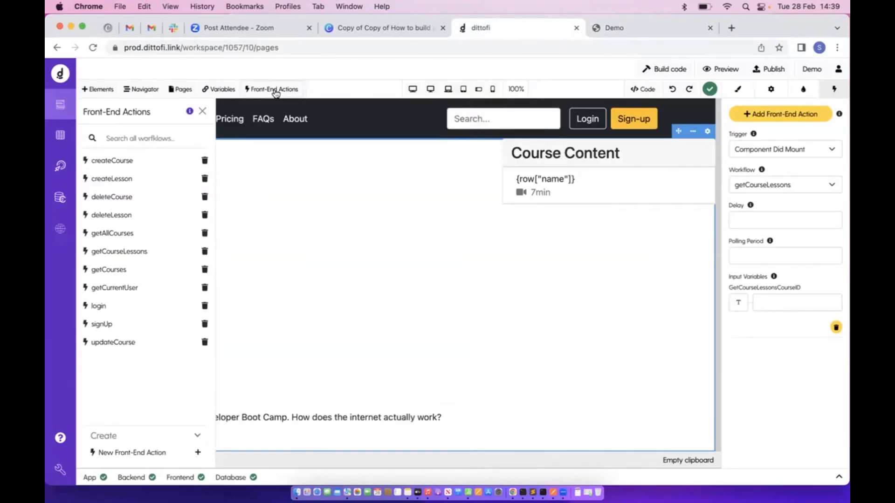
# Create a new front-end action named openCourse
pyautogui.click(150, 455)
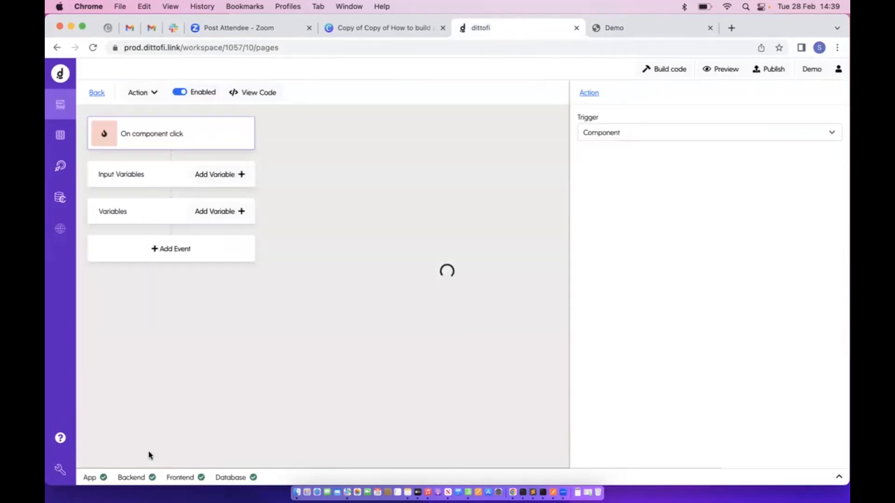
pyautogui.click(138, 94)
pyautogui.click(162, 113)
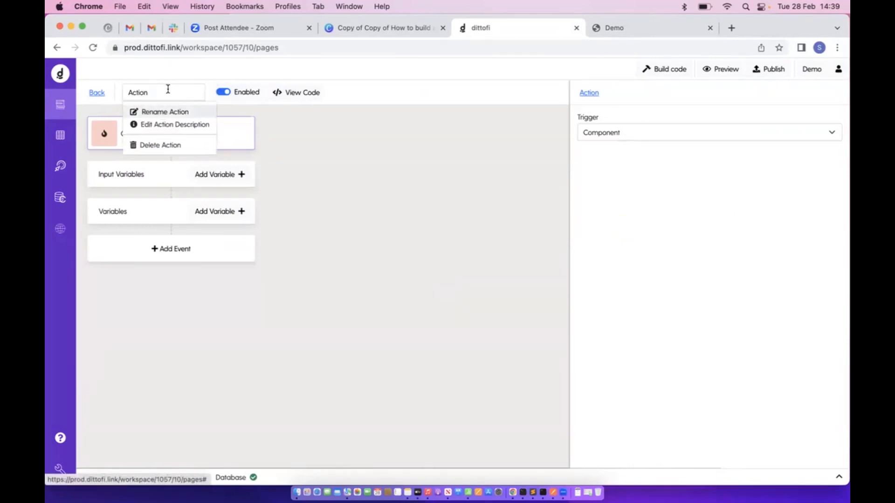
pyautogui.write('openCourse')
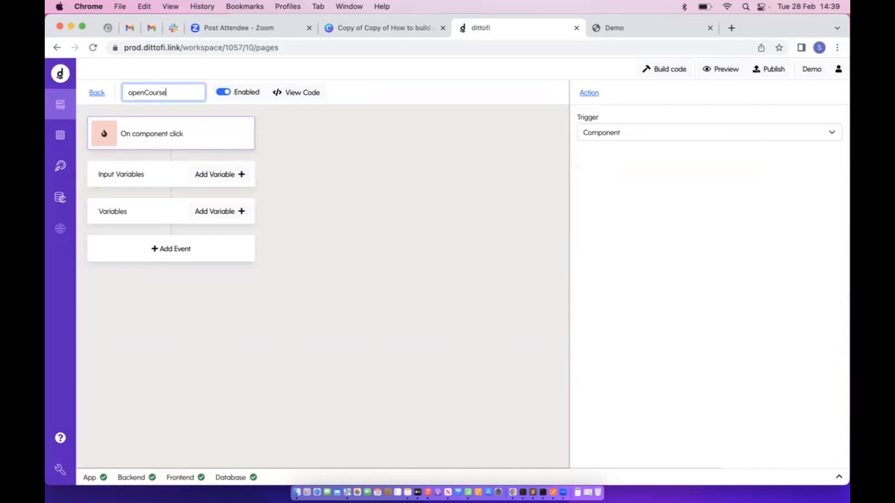
pyautogui.press('Return')
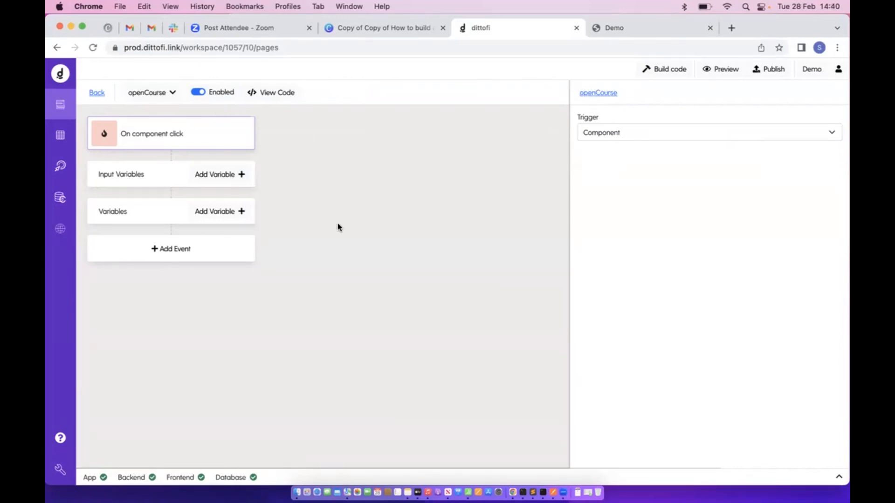
# Add an openCourse event that opens the Course page with its course_id query variable
pyautogui.click(217, 245)
pyautogui.click(671, 161)
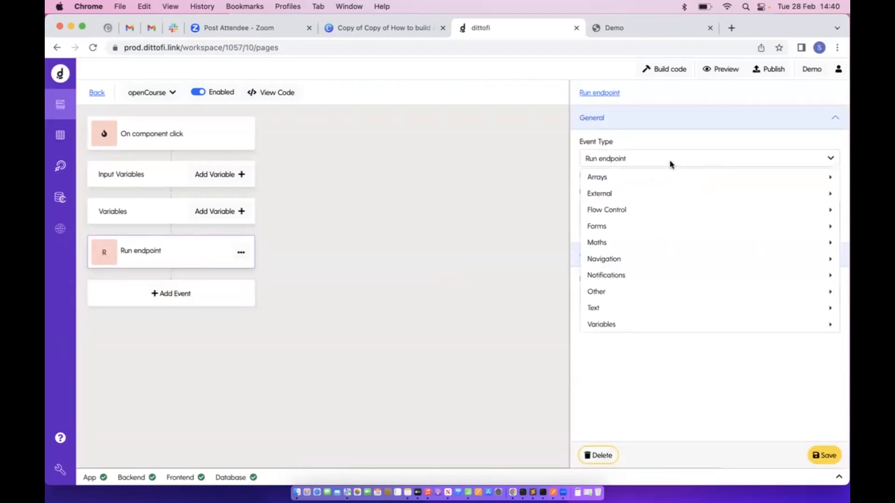
pyautogui.moveTo(658, 250)
pyautogui.moveTo(655, 265)
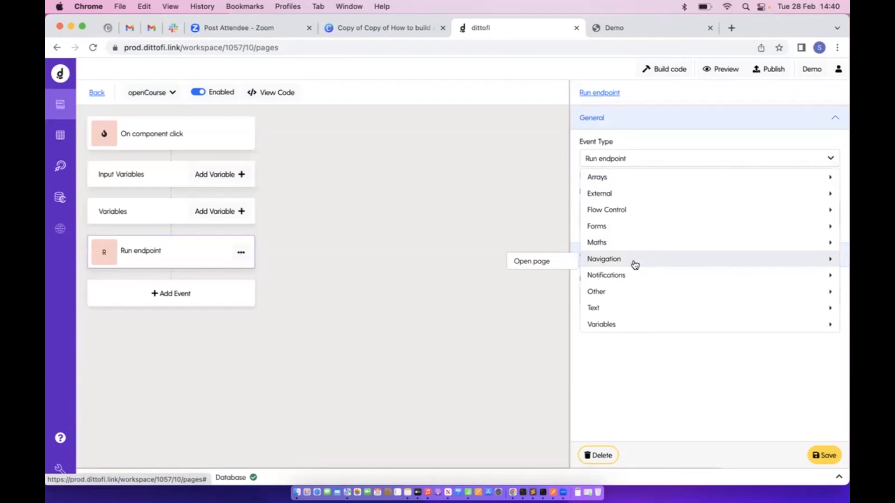
pyautogui.click(547, 262)
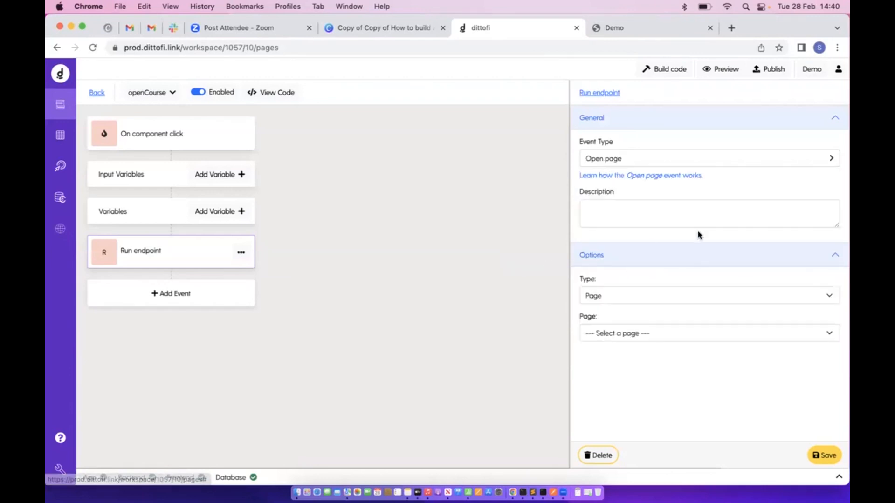
pyautogui.click(655, 335)
pyautogui.click(648, 357)
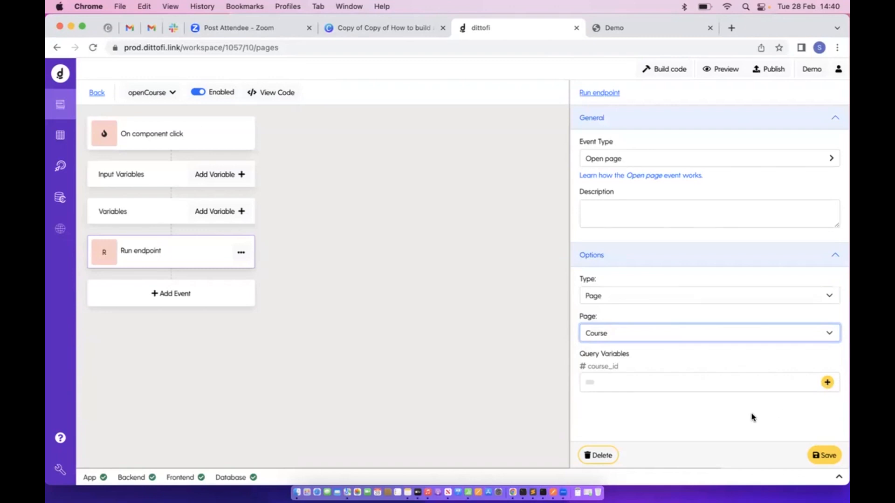
pyautogui.moveTo(579, 367); pyautogui.dragTo(631, 369)
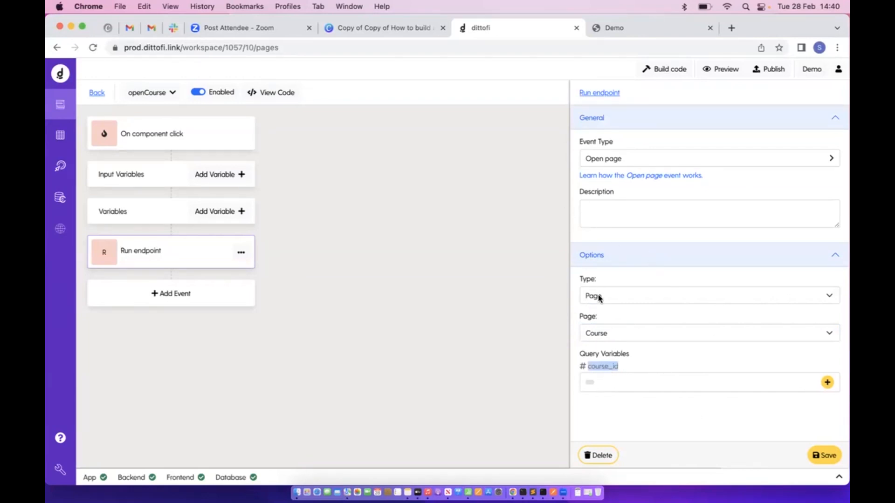
pyautogui.click(608, 32)
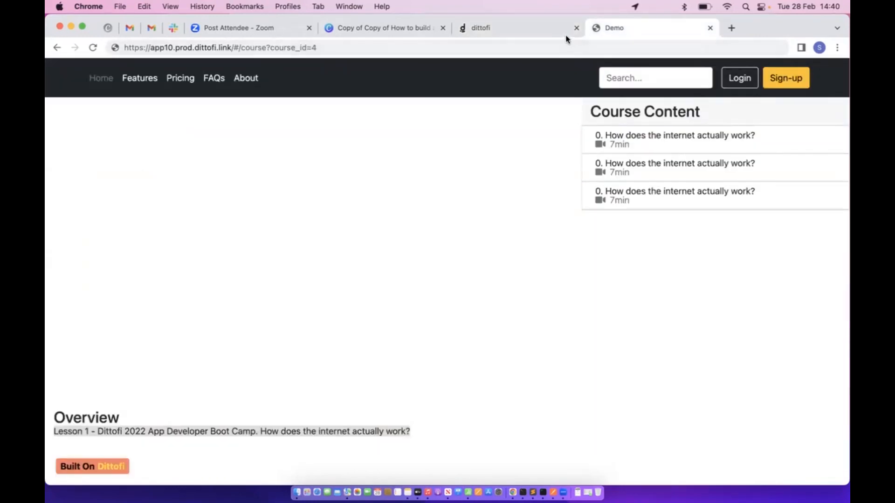
pyautogui.click(543, 31)
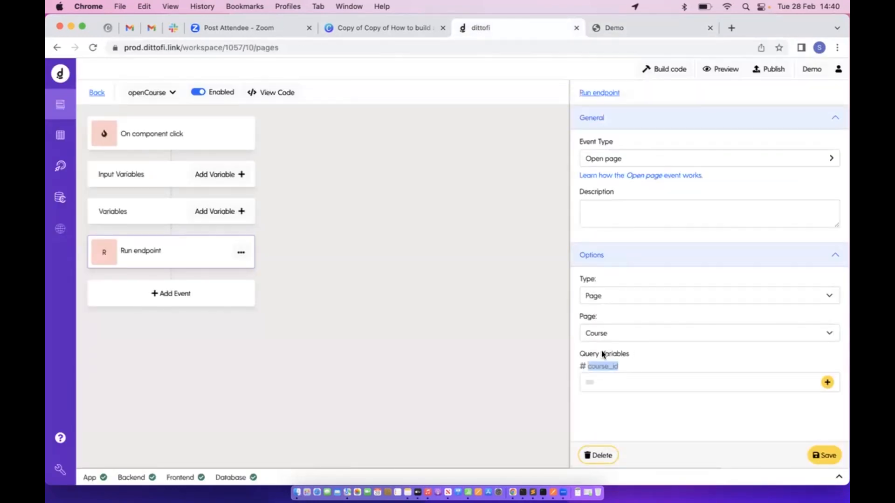
pyautogui.click(97, 93)
pyautogui.click(203, 111)
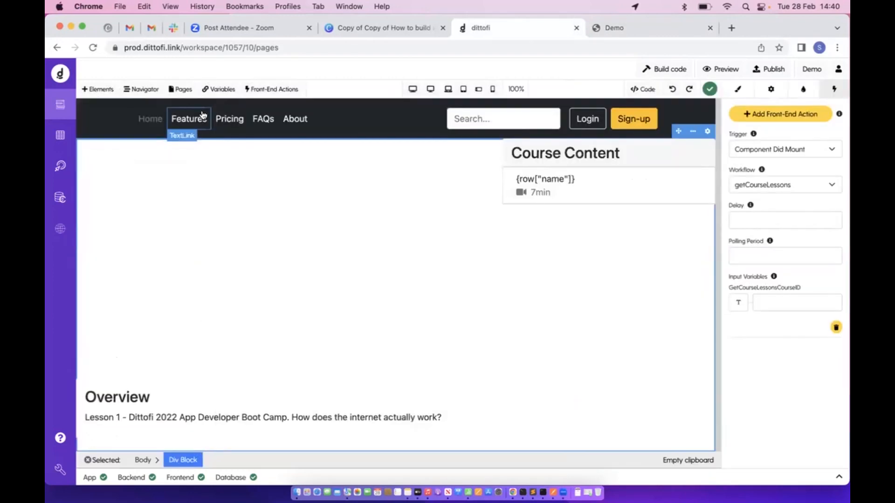
# On the Home page, make the course card's View button run openCourse On Click
pyautogui.click(180, 89)
pyautogui.click(137, 176)
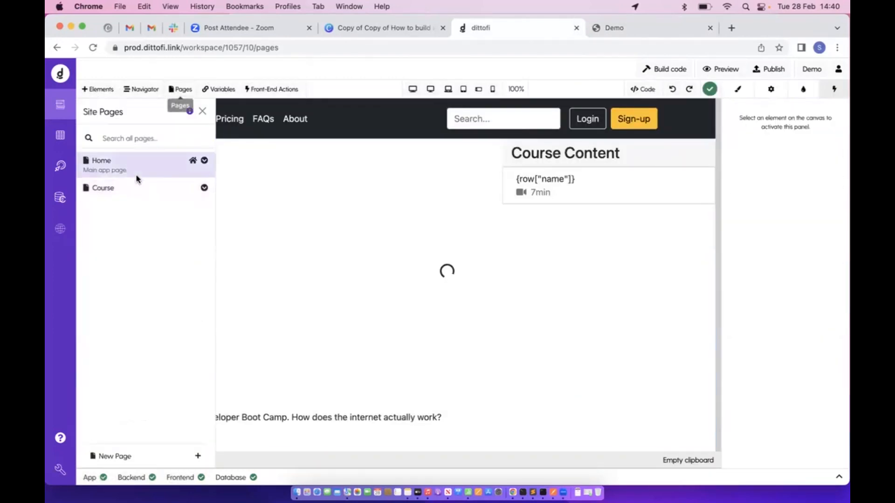
pyautogui.click(202, 111)
pyautogui.scroll(-5, 279, 210)
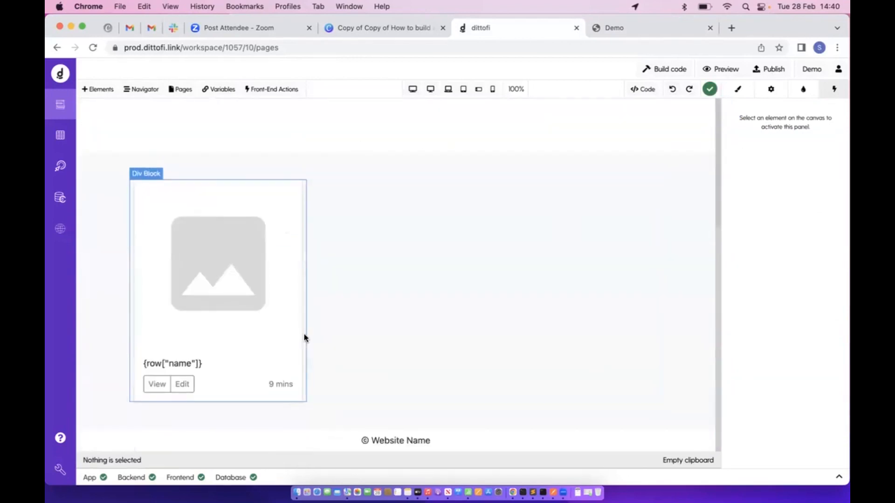
pyautogui.click(270, 342)
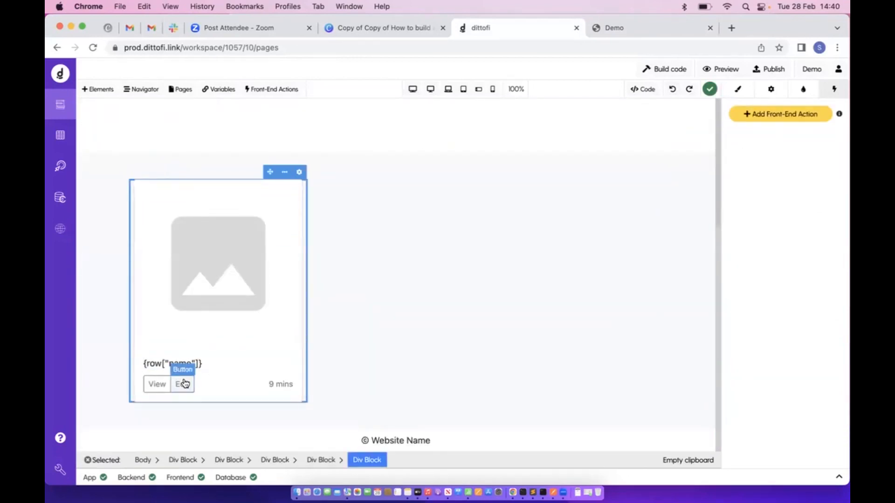
pyautogui.click(158, 384)
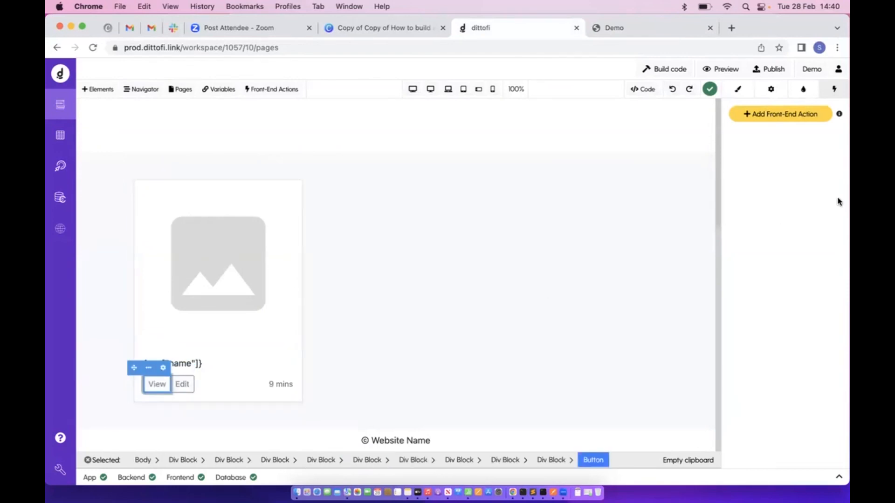
pyautogui.click(756, 120)
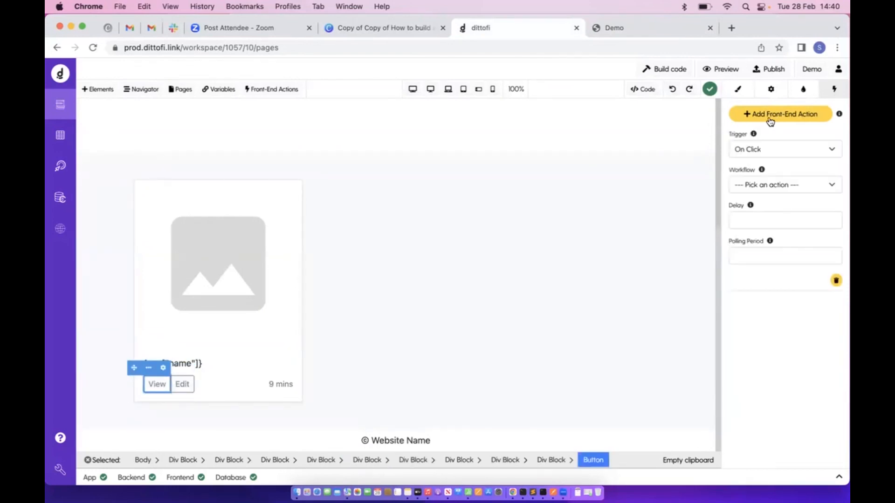
pyautogui.click(776, 187)
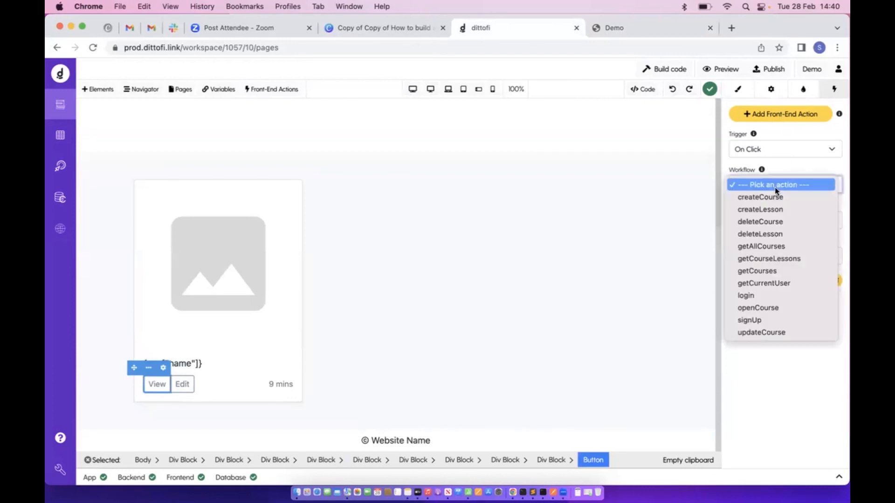
pyautogui.click(776, 308)
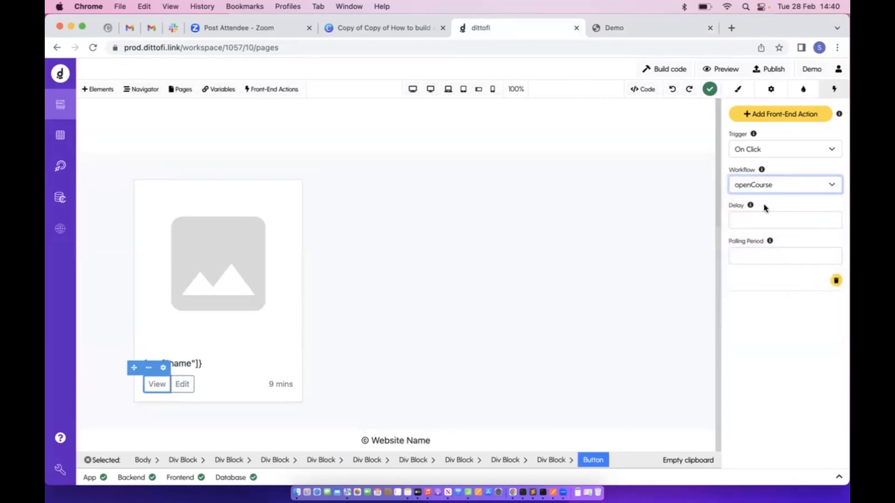
# Reselect the View button and rebuild the app code
pyautogui.click(168, 388)
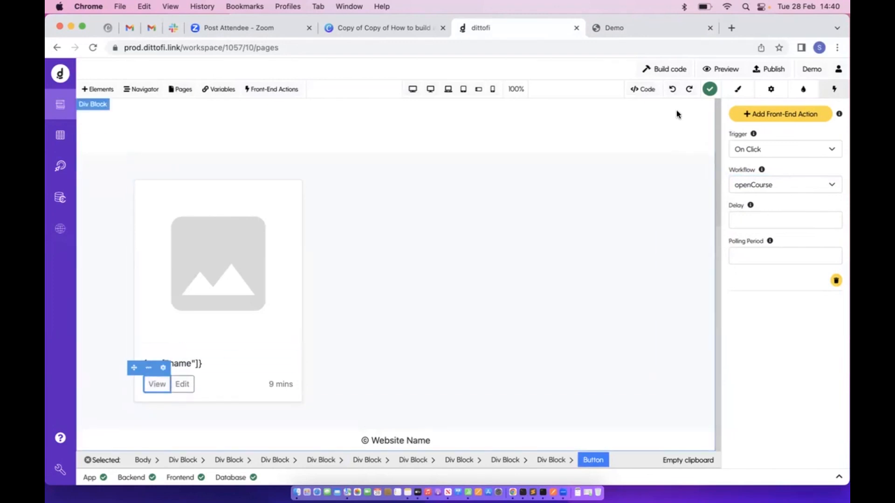
pyautogui.click(680, 73)
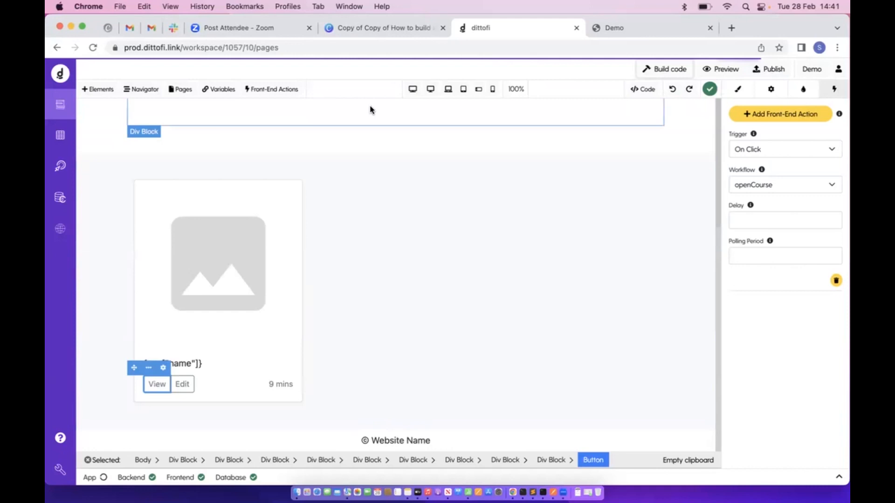
pyautogui.click(285, 91)
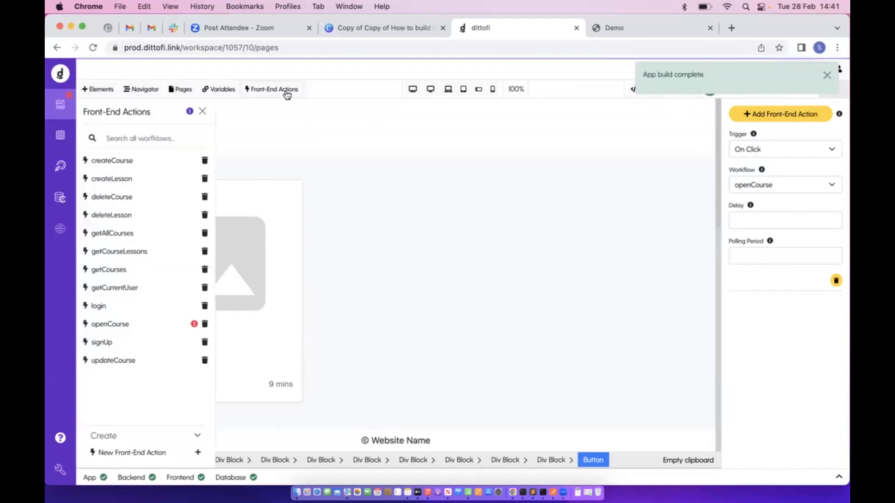
# Add the Number-kind input variable openCourseCourseID to the openCourse workflow and save it
pyautogui.click(160, 325)
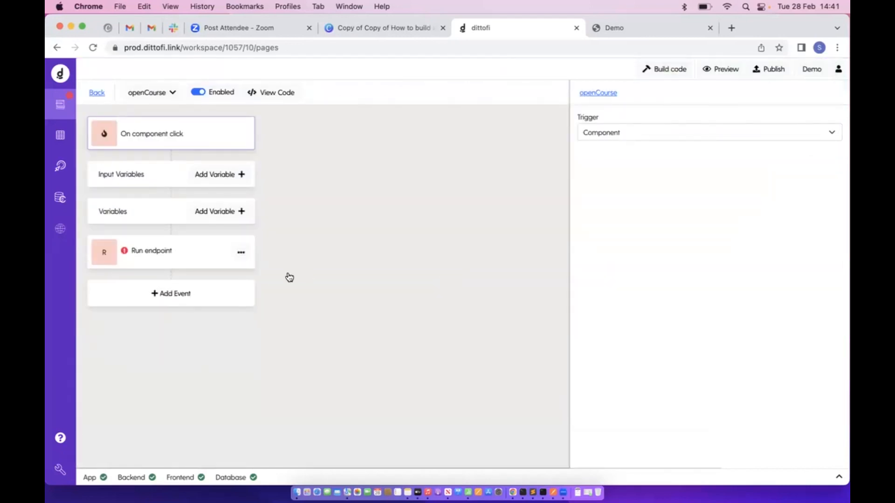
pyautogui.click(96, 92)
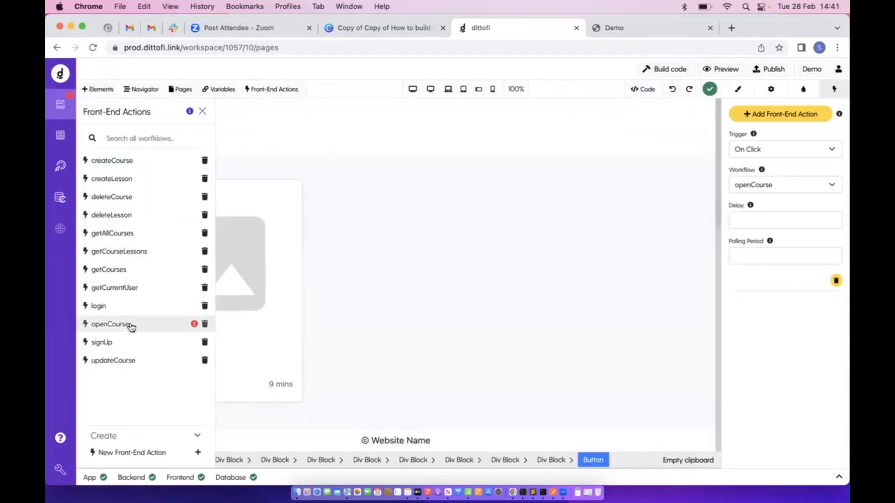
pyautogui.click(112, 325)
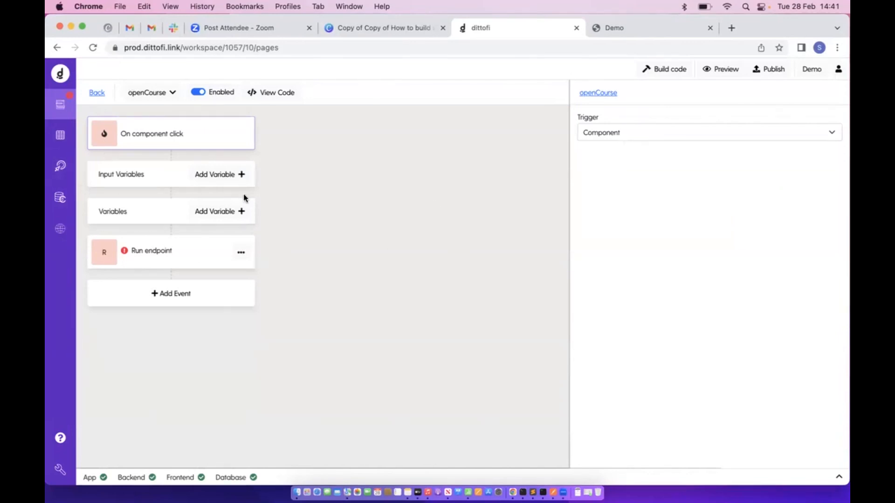
pyautogui.click(239, 175)
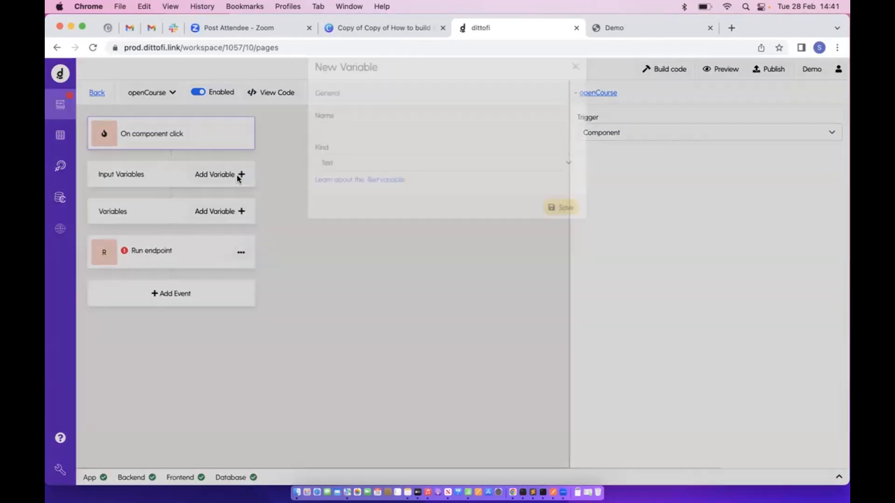
pyautogui.click(321, 184)
pyautogui.click(352, 135)
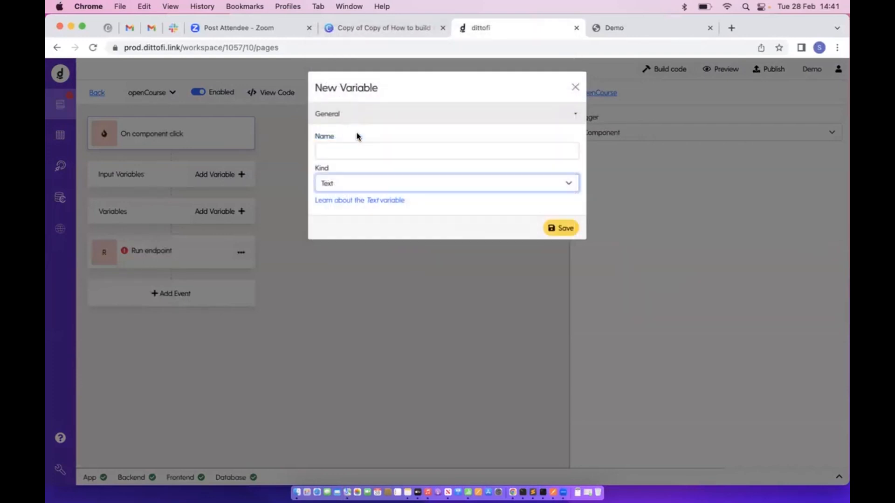
pyautogui.click(339, 148)
pyautogui.write('open')
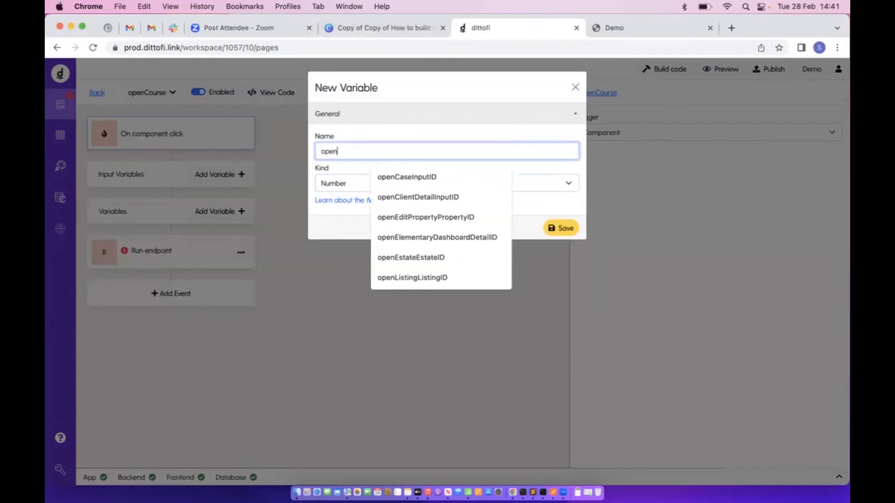
pyautogui.write('CourseCourseID')
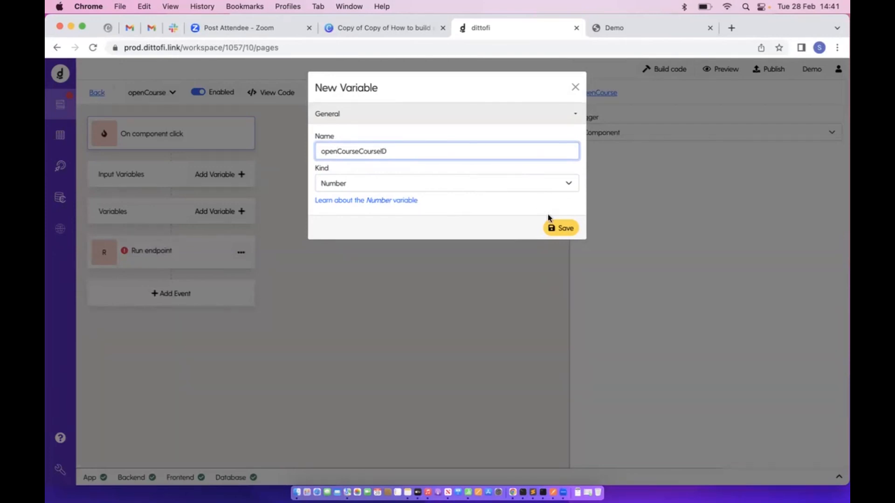
pyautogui.click(555, 227)
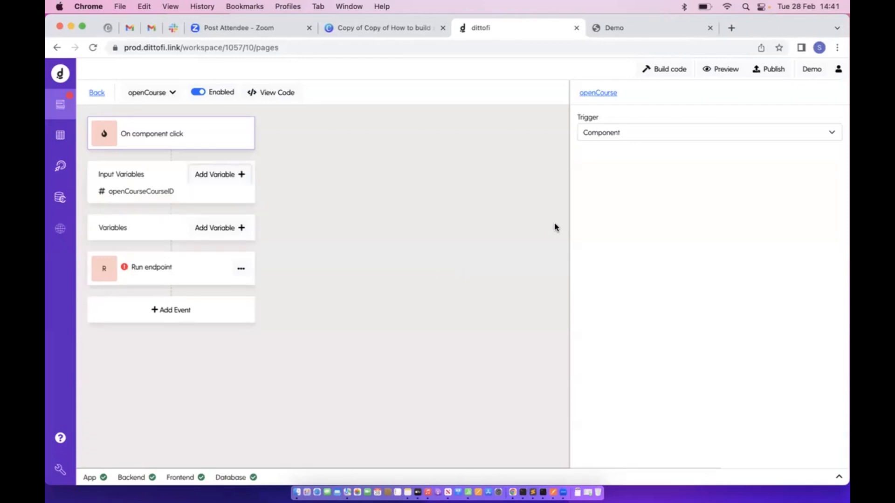
# Change the Run endpoint event to Navigation > Open page targeting the Course page
pyautogui.click(165, 264)
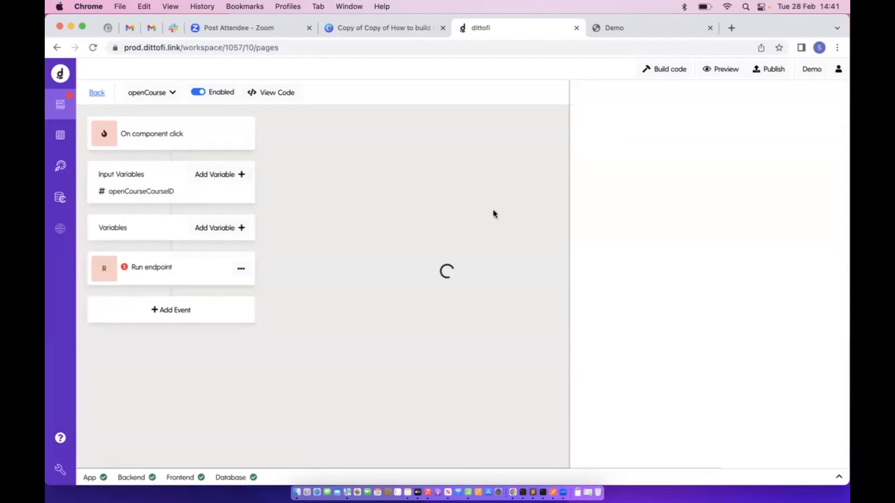
pyautogui.click(682, 157)
pyautogui.moveTo(600, 260)
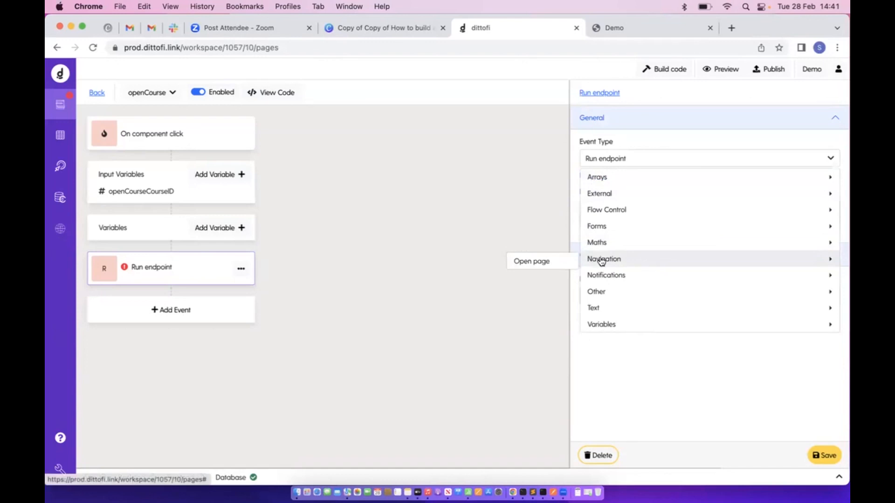
pyautogui.click(566, 261)
pyautogui.click(643, 332)
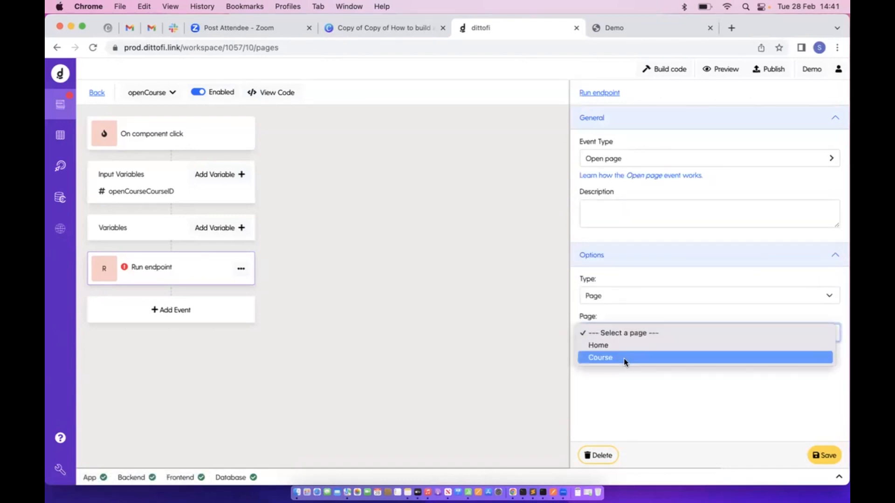
pyautogui.click(624, 360)
# Pass openCourseCourseID as the course_id query variable, save the event, and return to the page builder
pyautogui.click(827, 383)
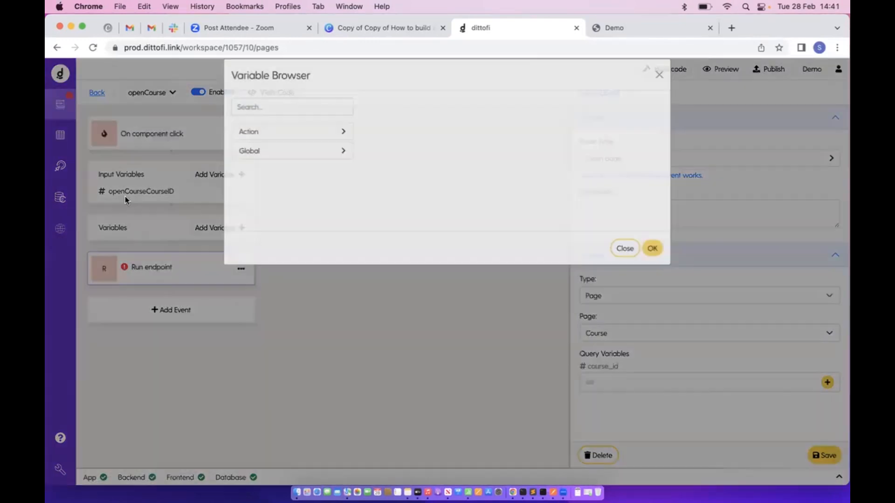
pyautogui.click(311, 149)
pyautogui.click(319, 164)
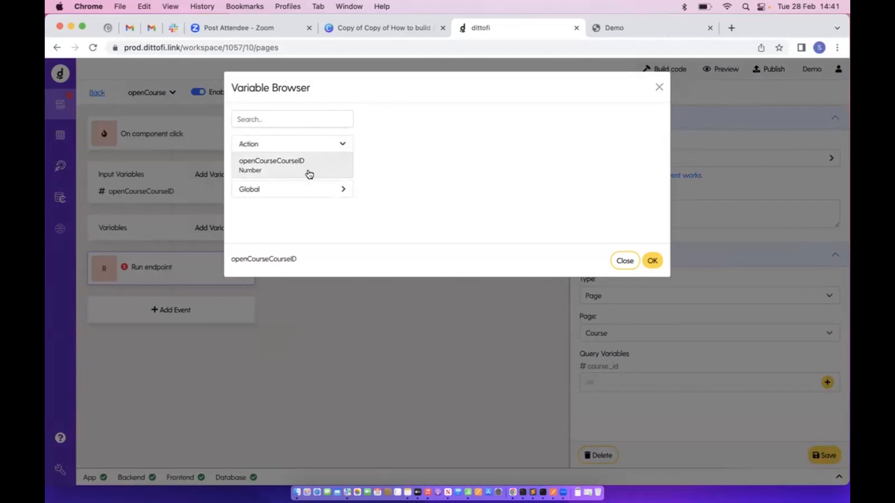
pyautogui.click(653, 261)
pyautogui.click(832, 455)
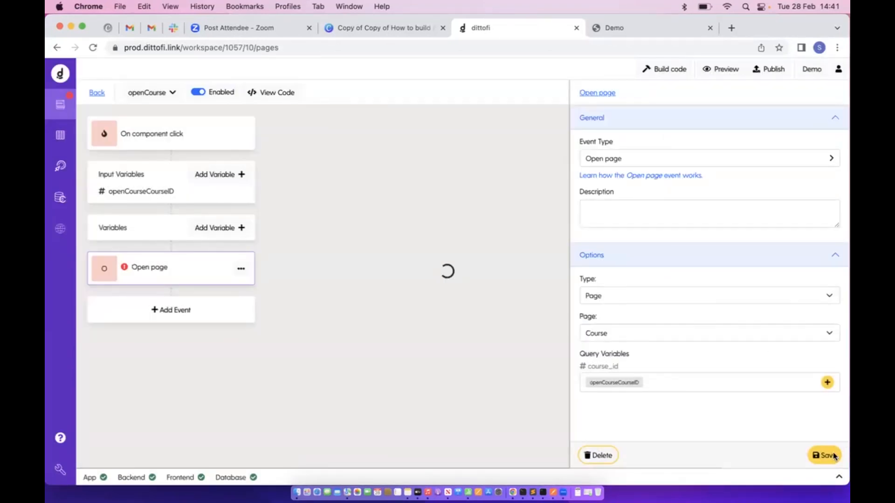
pyautogui.click(96, 92)
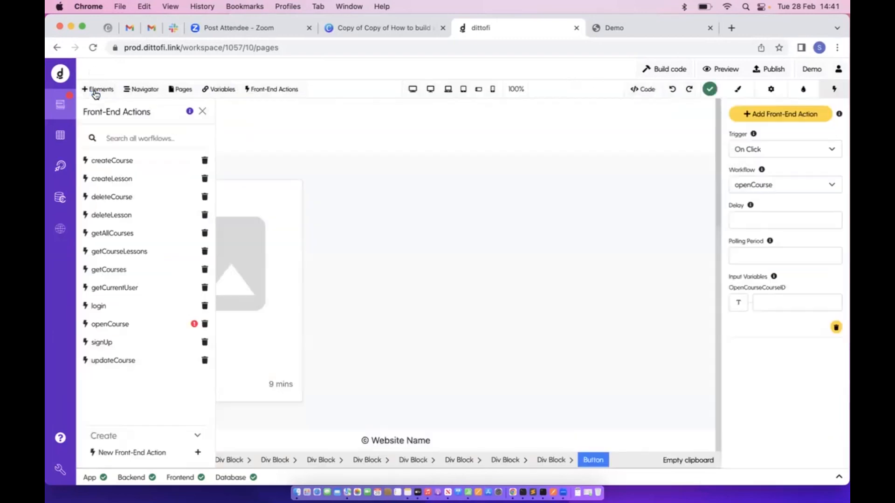
# Bind the View button's OpenCourseCourseID input to the current row's id field, then rebuild the app
pyautogui.click(202, 112)
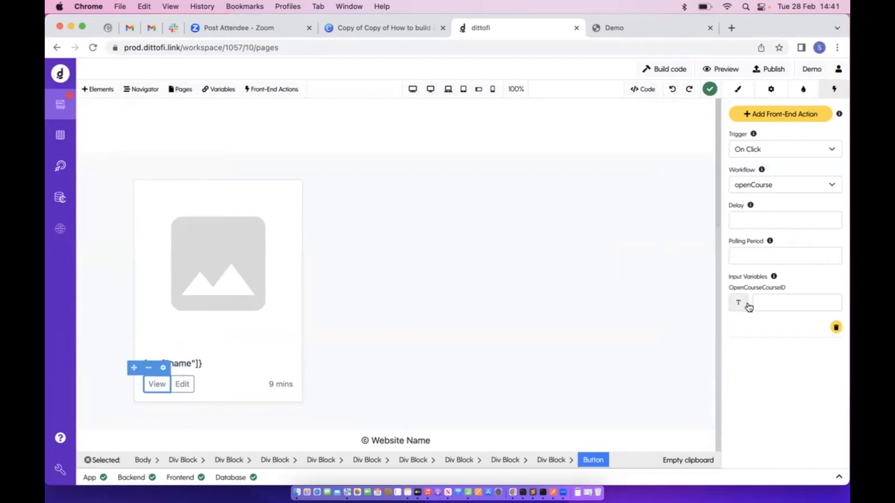
pyautogui.moveTo(731, 293); pyautogui.dragTo(786, 290)
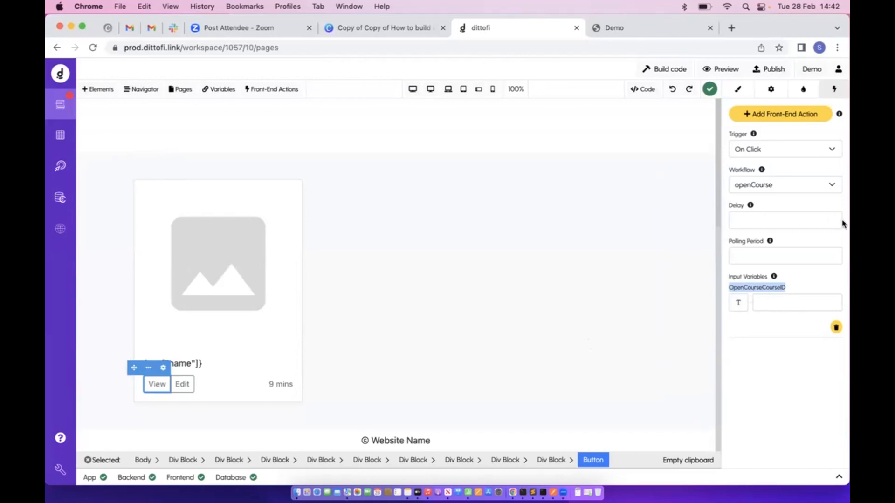
pyautogui.click(739, 303)
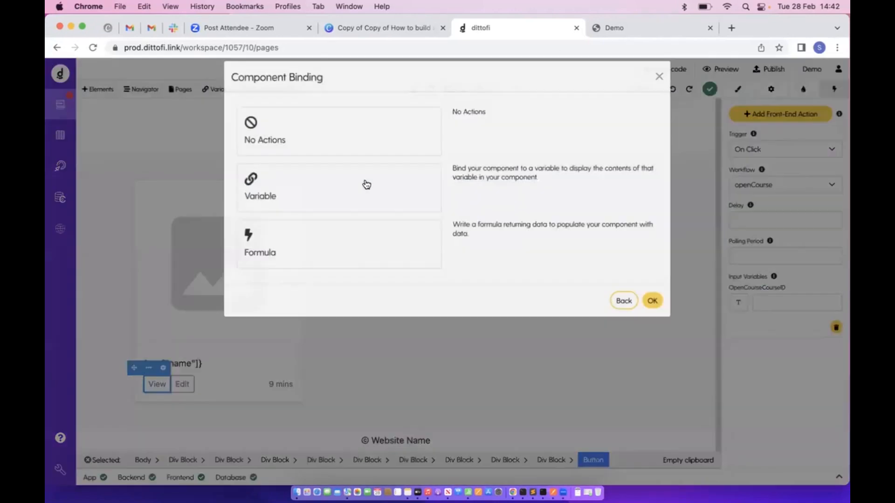
pyautogui.click(365, 184)
pyautogui.click(312, 164)
pyautogui.click(304, 183)
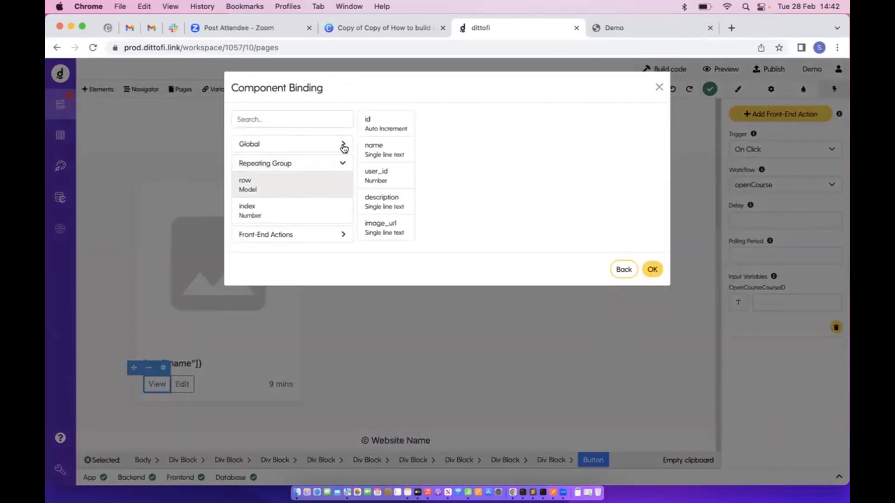
pyautogui.click(371, 125)
pyautogui.click(654, 269)
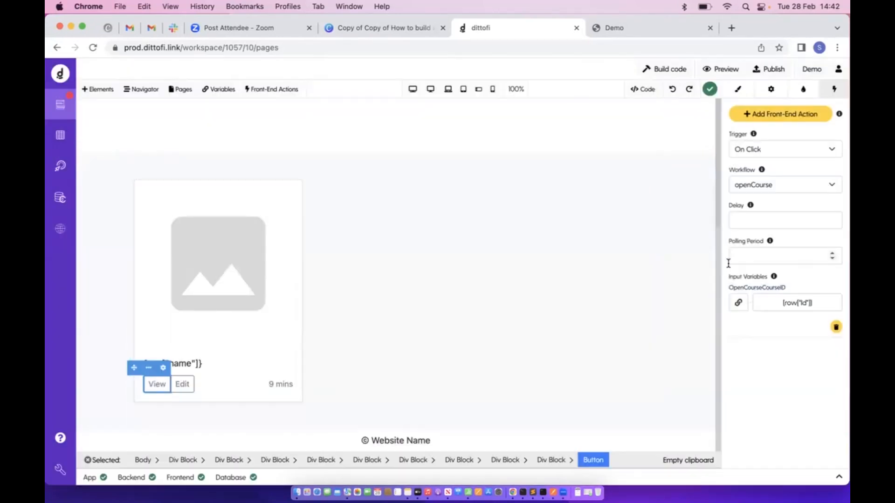
pyautogui.click(673, 74)
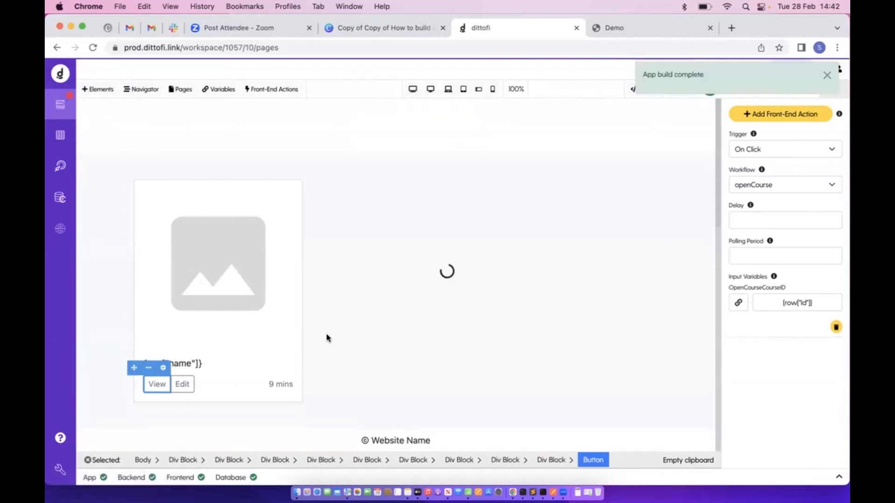
pyautogui.click(614, 28)
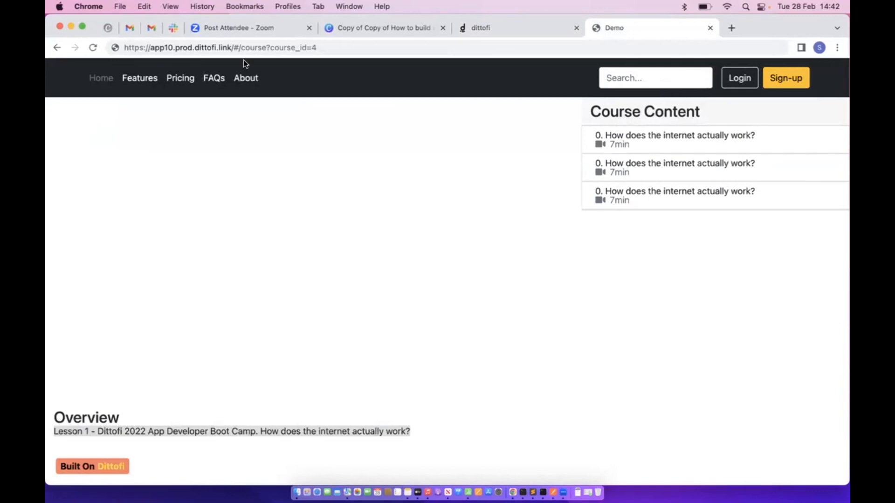
pyautogui.moveTo(249, 47); pyautogui.dragTo(427, 47)
pyautogui.press('BackSpace')
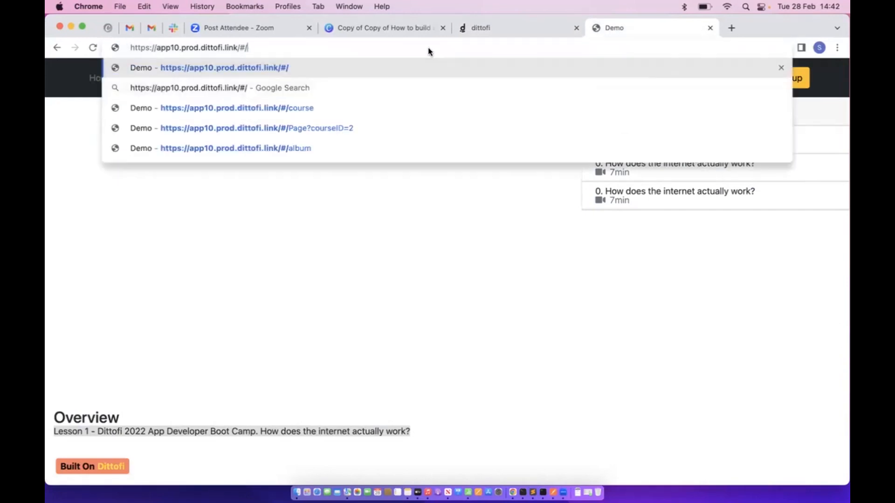
pyautogui.press('Return')
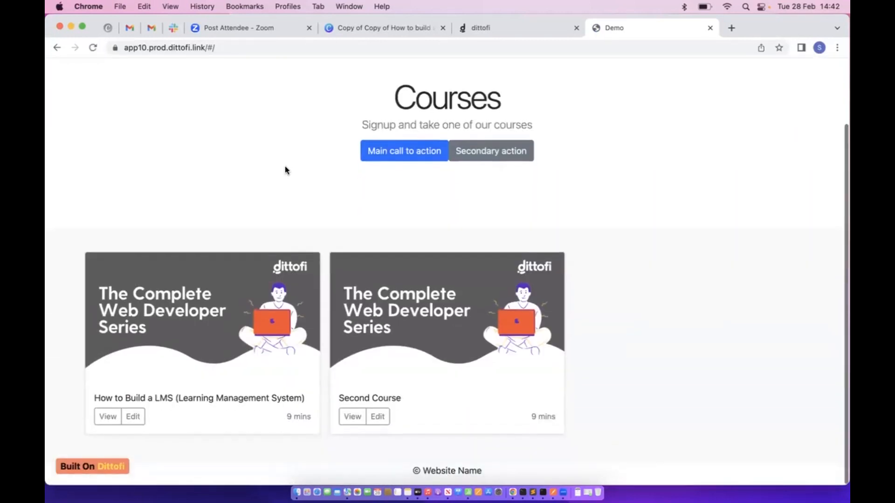
pyautogui.click(106, 420)
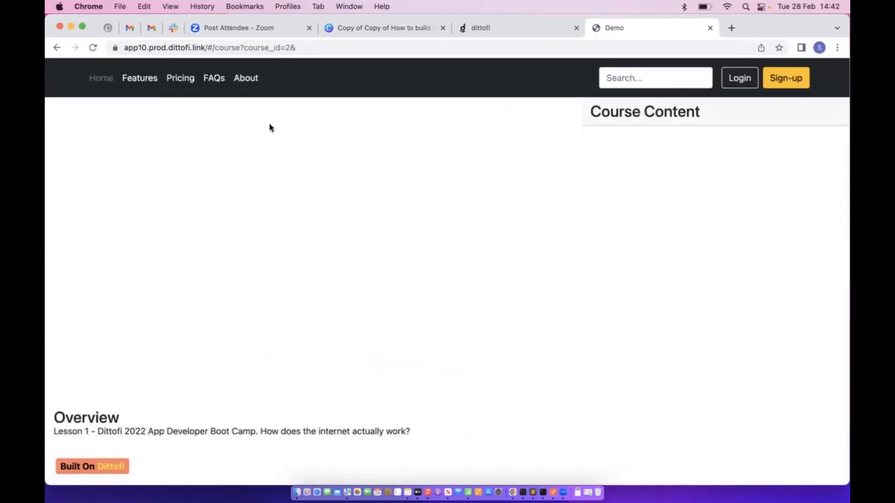
pyautogui.click(56, 48)
pyautogui.click(357, 425)
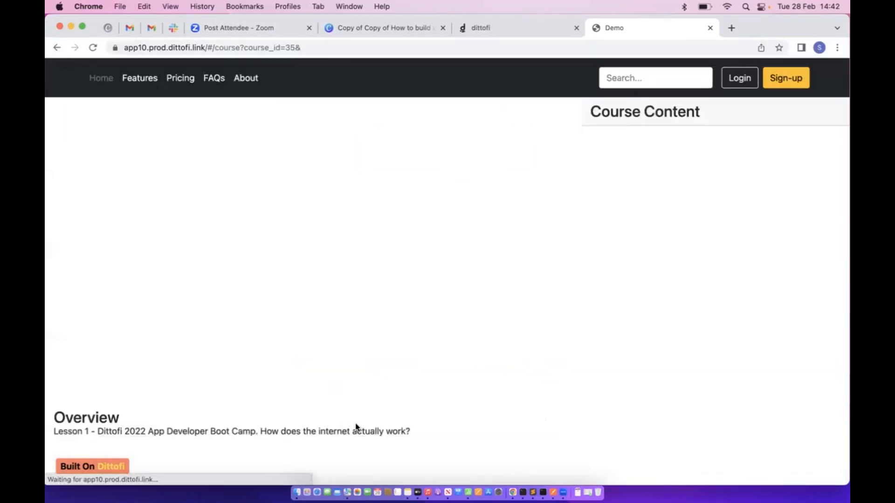
pyautogui.click(540, 28)
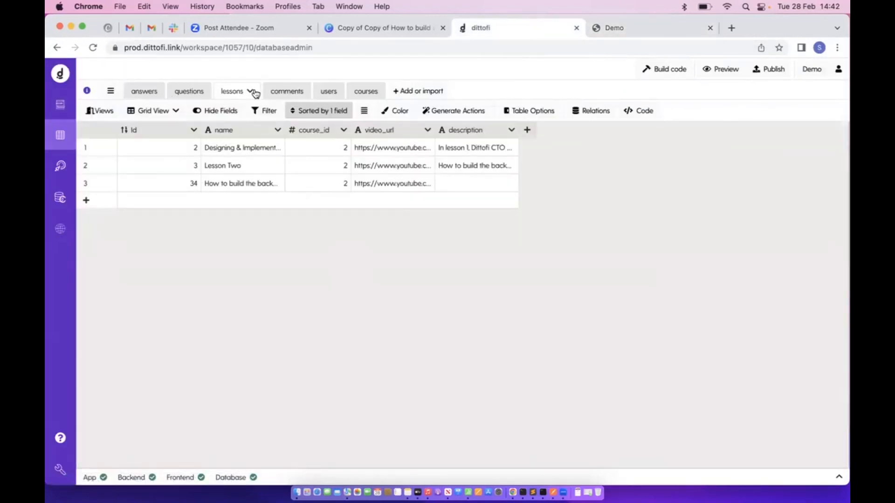
pyautogui.click(368, 92)
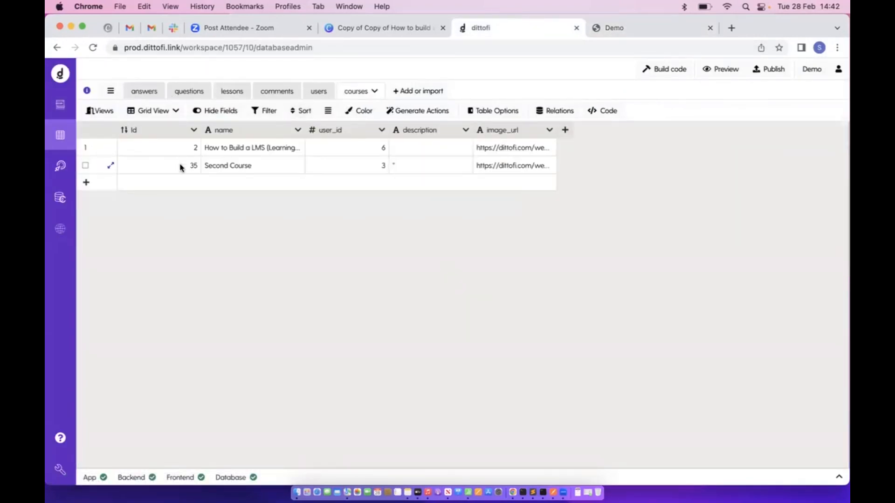
pyautogui.click(600, 29)
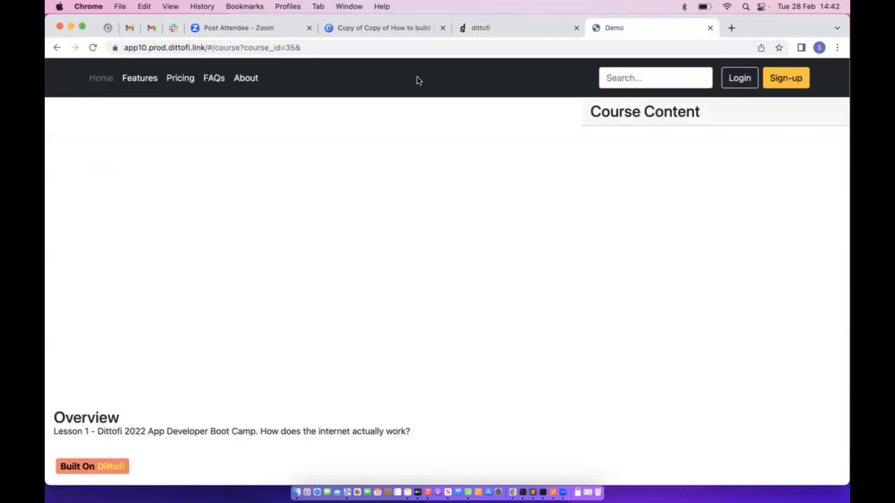
pyautogui.click(492, 29)
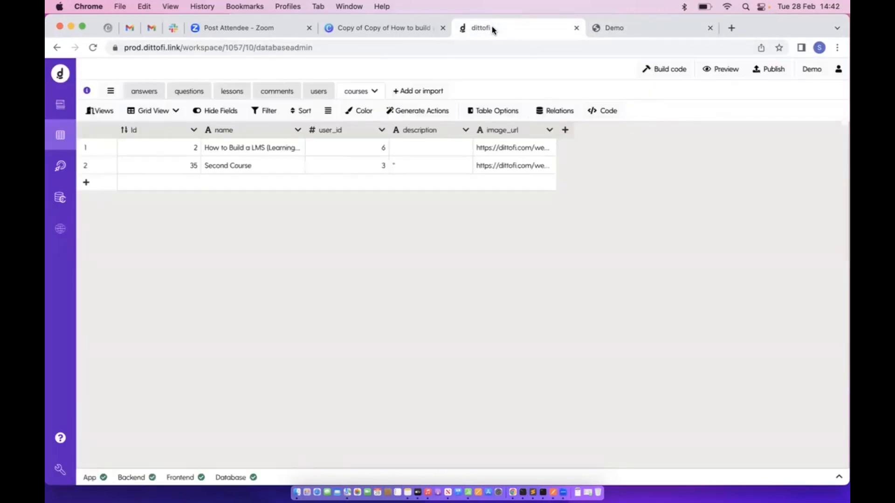
pyautogui.click(65, 109)
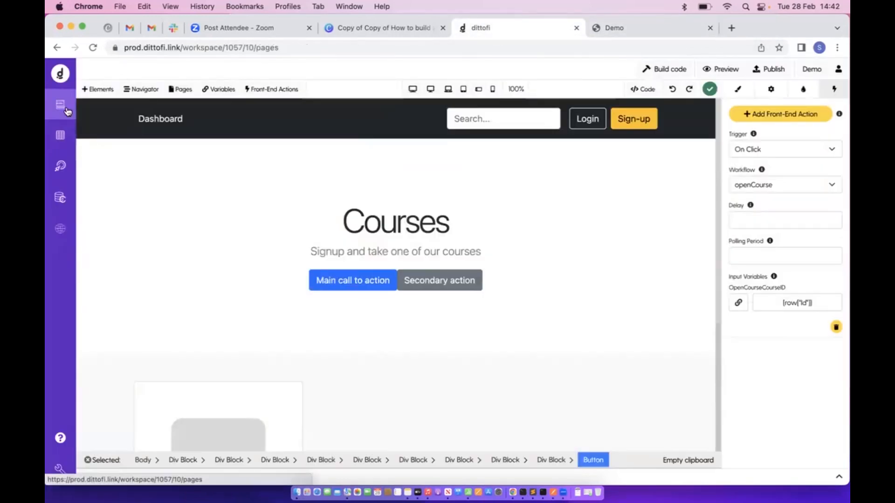
# Open the Course page and select its outer container Div Block
pyautogui.click(179, 89)
pyautogui.click(133, 188)
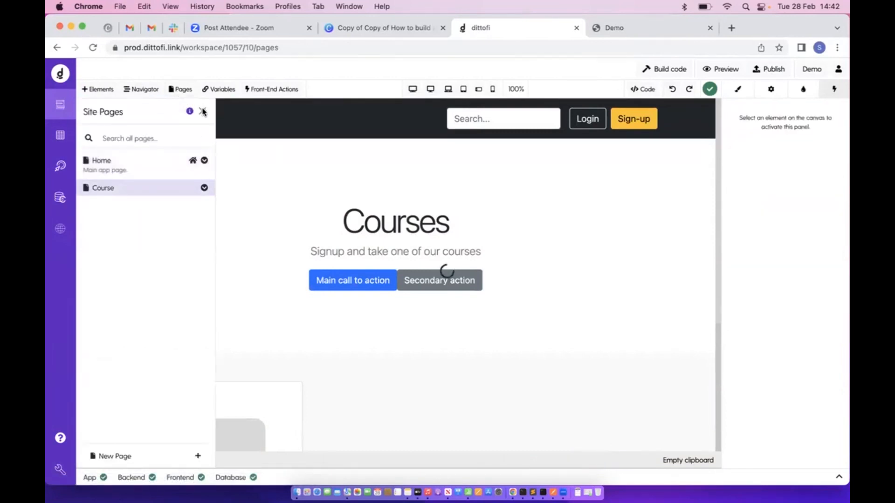
pyautogui.click(203, 111)
pyautogui.click(191, 262)
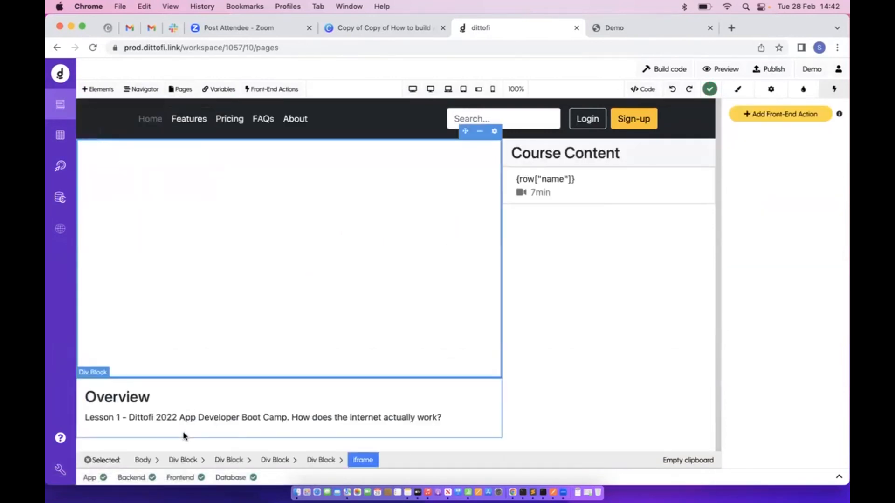
pyautogui.click(184, 461)
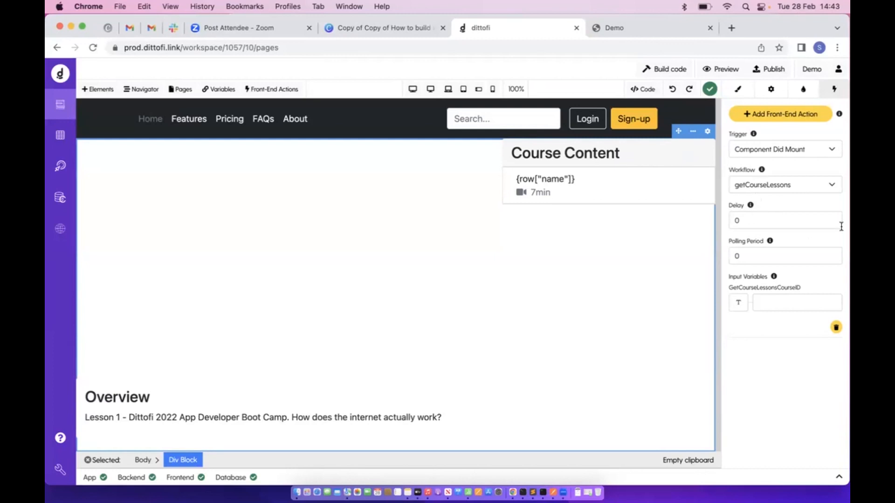
# Bind GetCourseLessonsCourseID to the page's course_id parameter and rebuild the app
pyautogui.moveTo(730, 289); pyautogui.dragTo(840, 287)
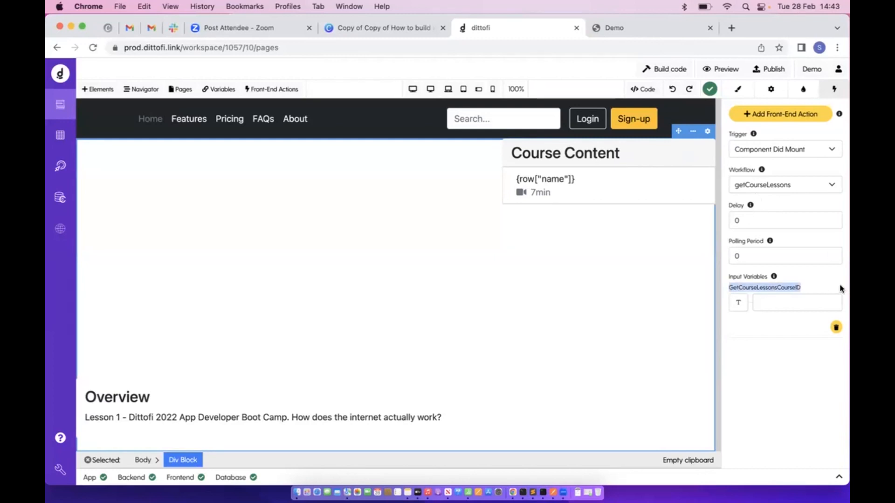
pyautogui.click(731, 305)
pyautogui.click(310, 198)
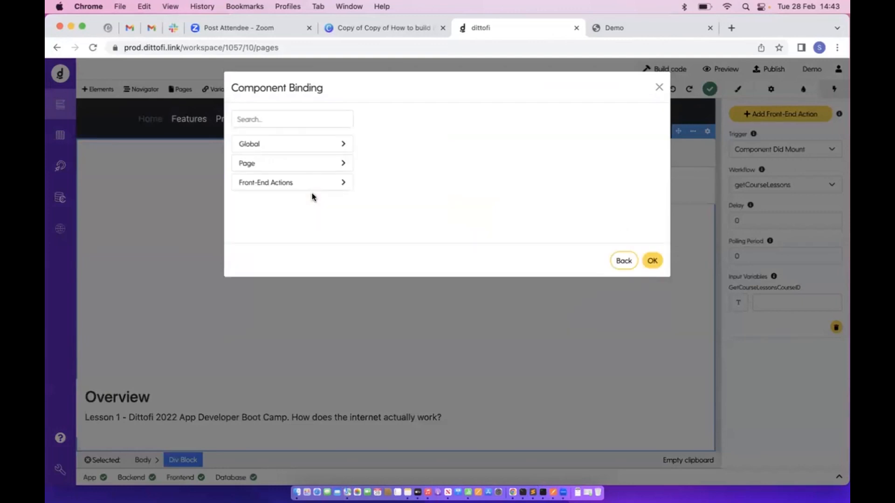
pyautogui.click(667, 28)
pyautogui.moveTo(240, 48); pyautogui.dragTo(328, 48)
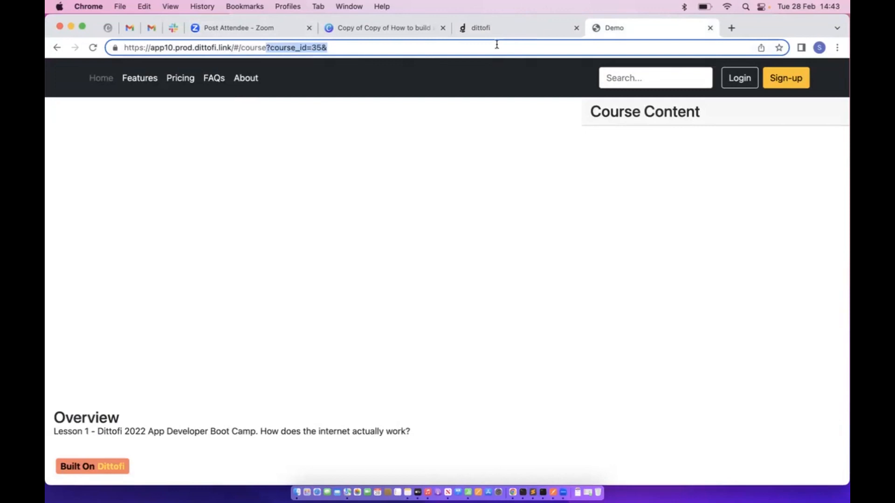
pyautogui.click(499, 29)
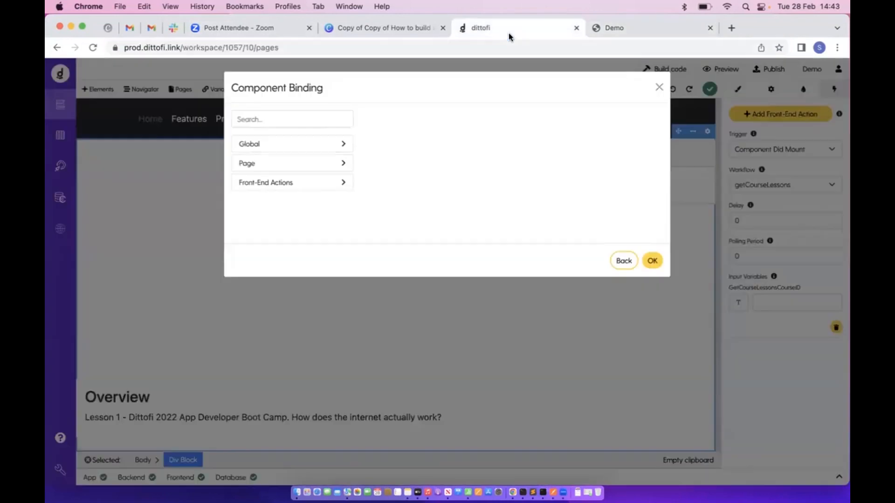
pyautogui.click(328, 164)
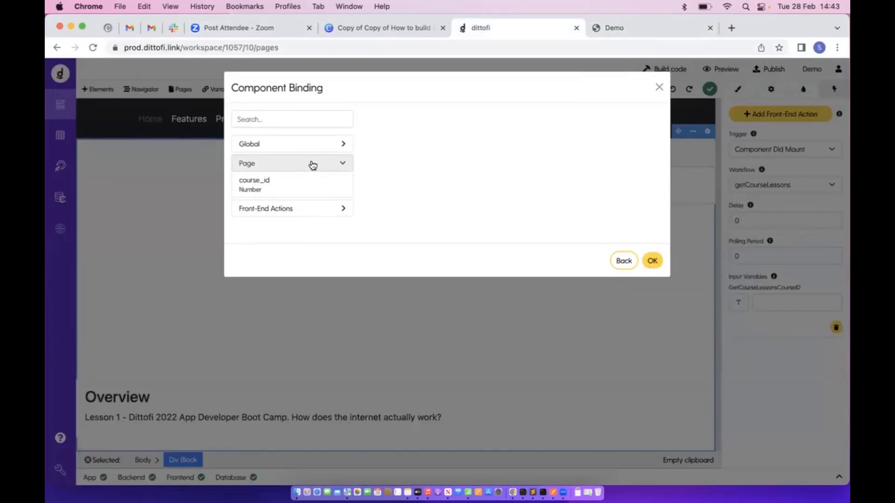
pyautogui.click(655, 262)
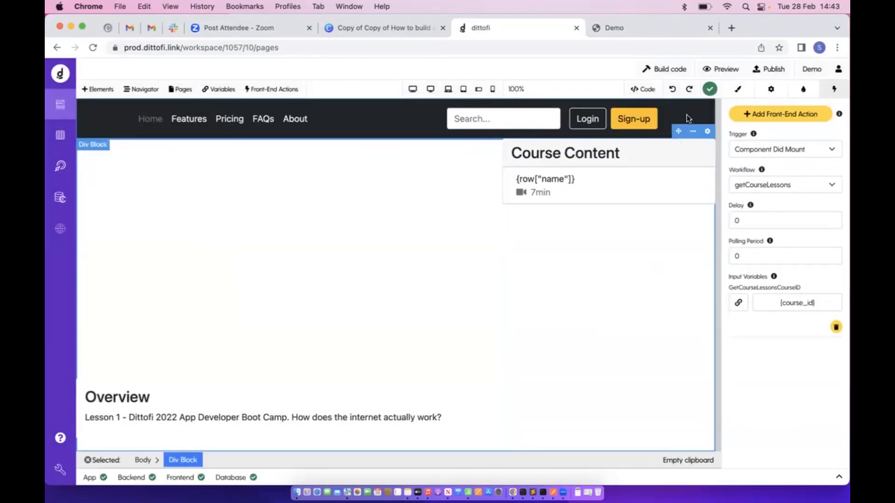
pyautogui.click(683, 73)
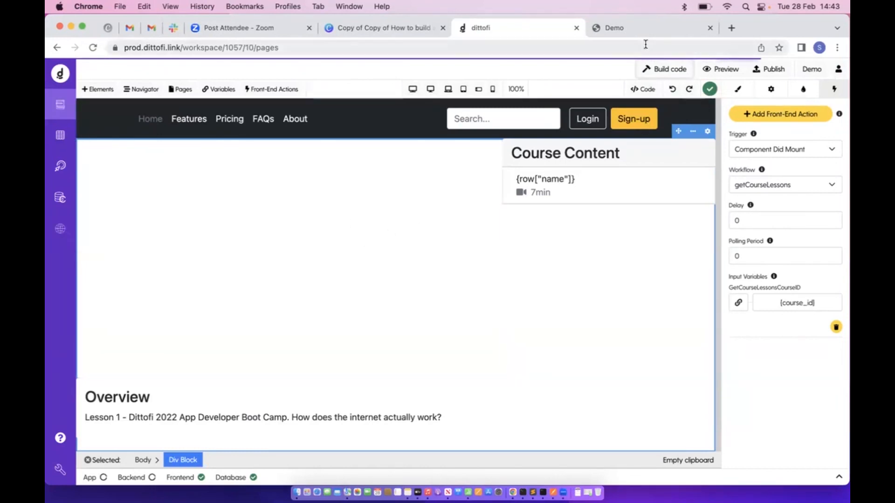
pyautogui.click(637, 29)
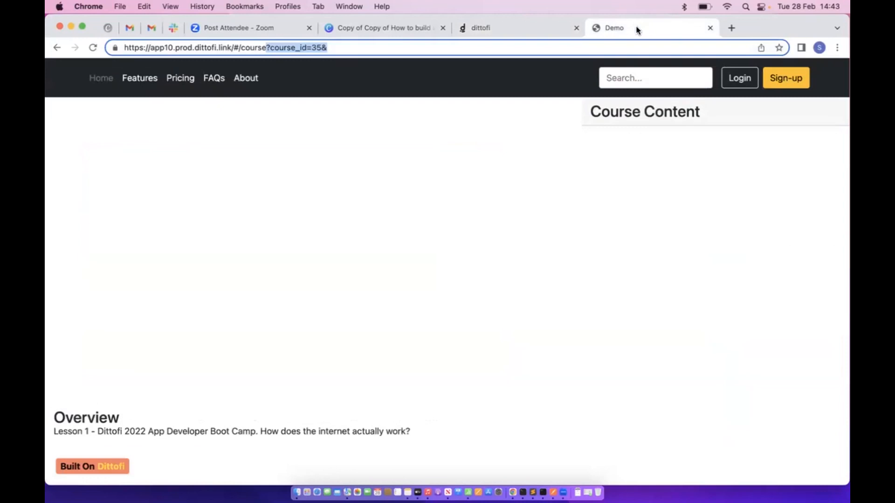
pyautogui.click(56, 47)
pyautogui.click(513, 29)
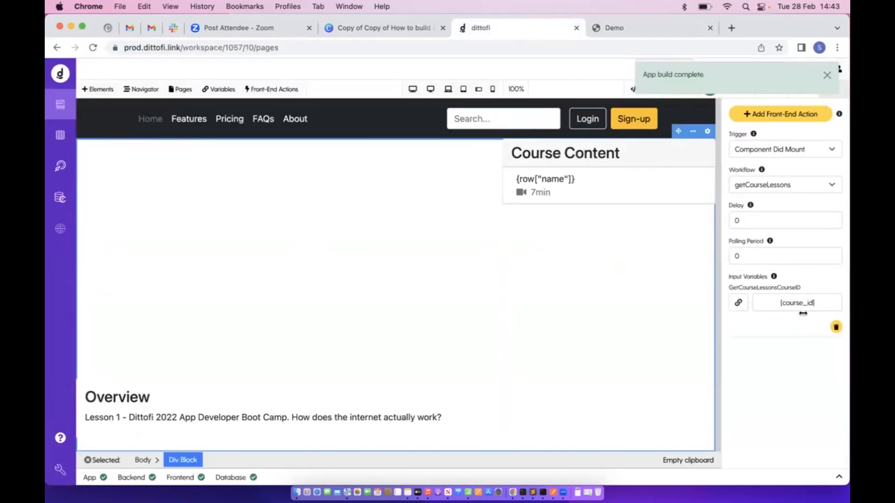
pyautogui.click(593, 23)
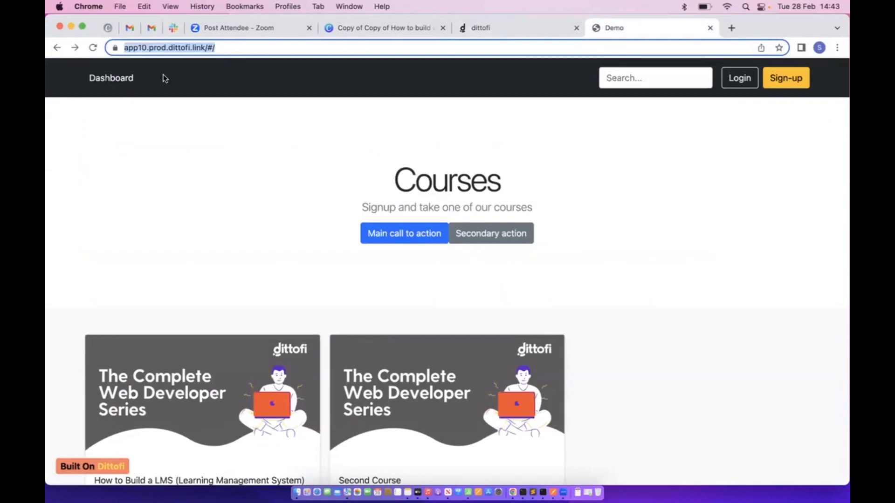
pyautogui.click(93, 48)
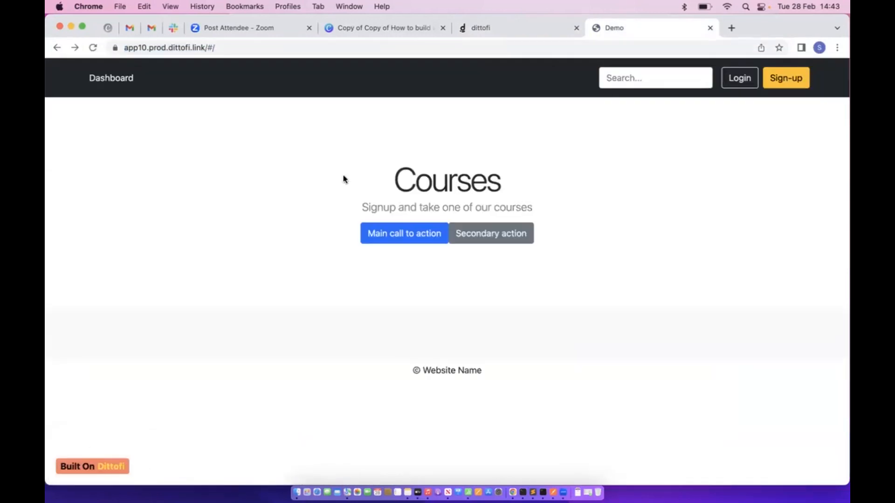
pyautogui.scroll(-3, 344, 180)
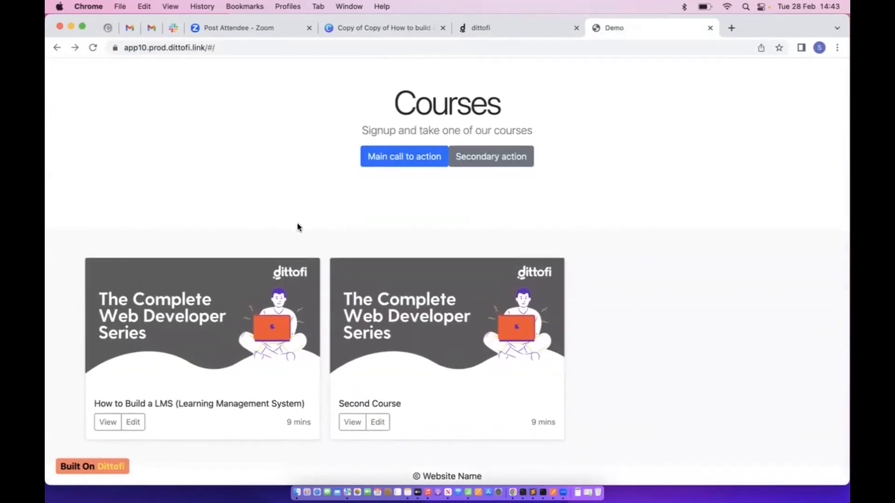
pyautogui.click(108, 421)
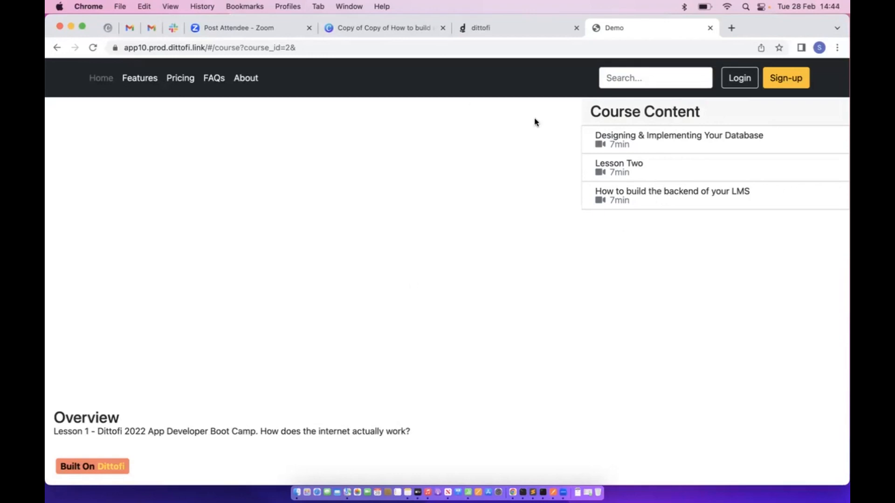
pyautogui.click(516, 33)
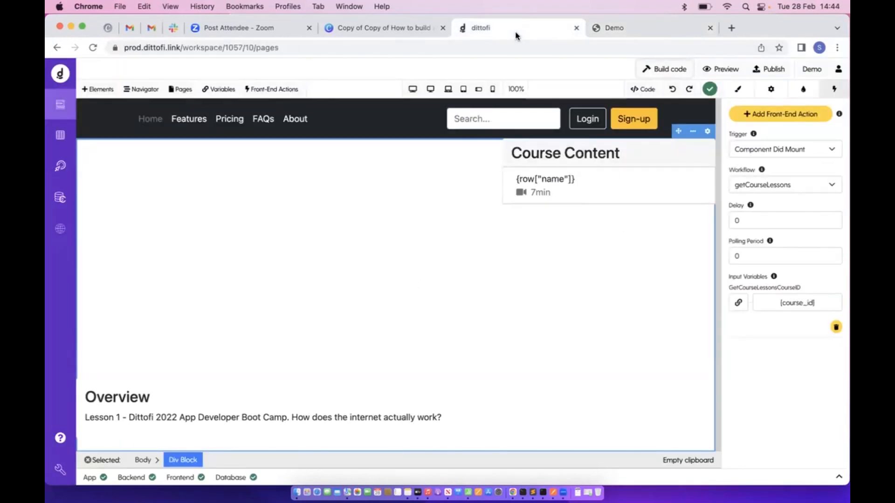
# Create a Model-kind app variable named currentCourseLesson based on the lessons model
pyautogui.click(225, 89)
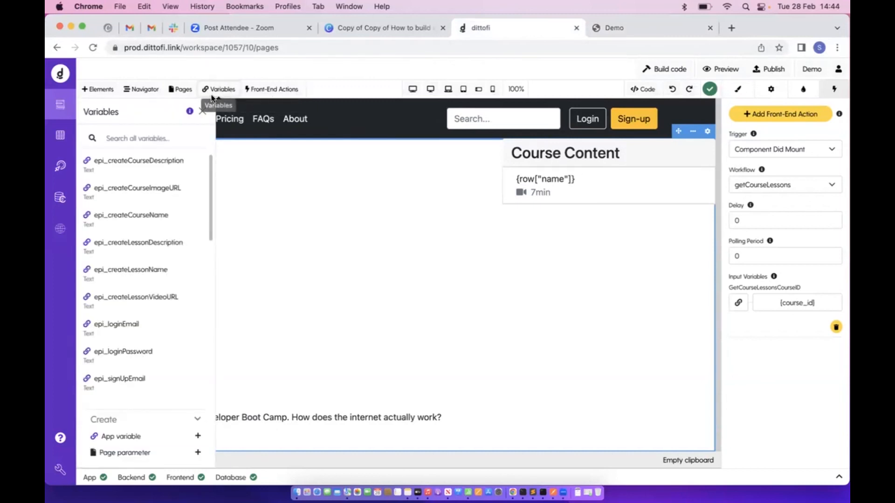
pyautogui.click(162, 439)
pyautogui.click(271, 168)
pyautogui.write('current')
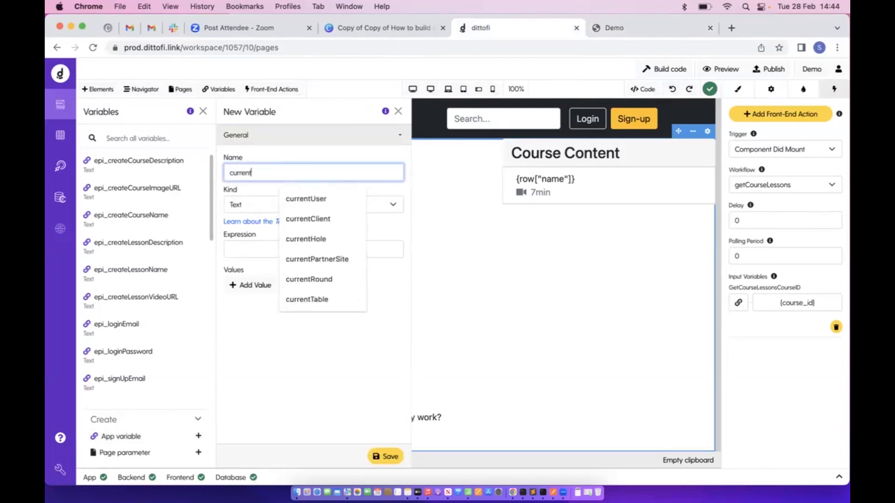
pyautogui.write('CourseLesson')
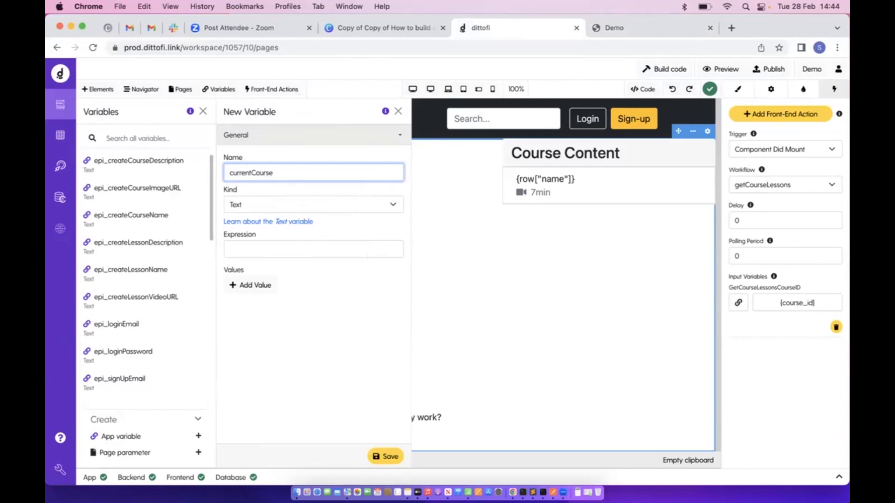
pyautogui.click(395, 202)
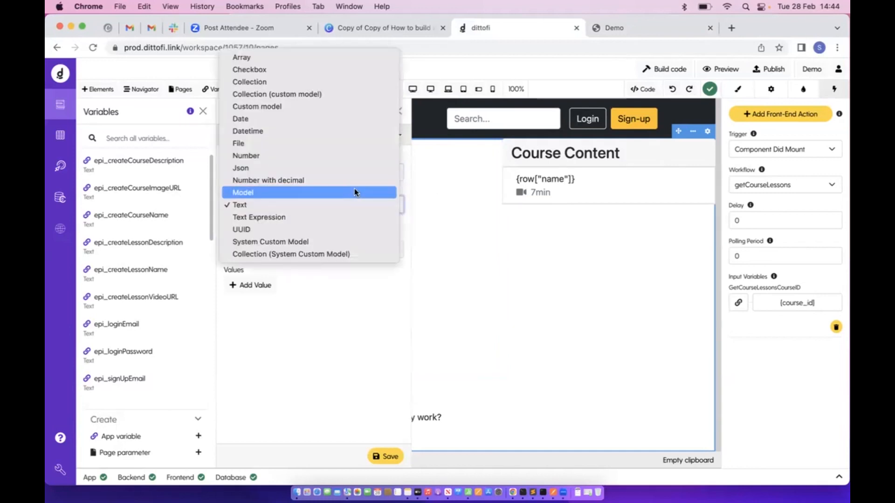
pyautogui.click(354, 188)
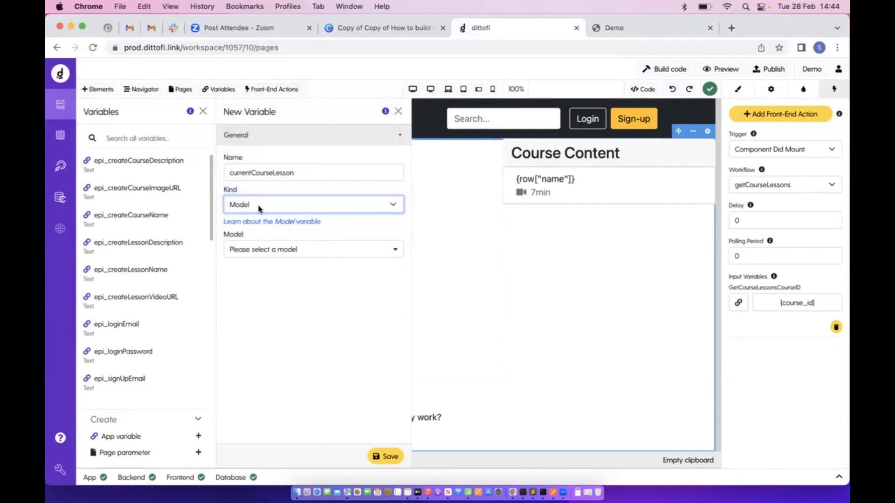
pyautogui.click(257, 249)
pyautogui.click(260, 327)
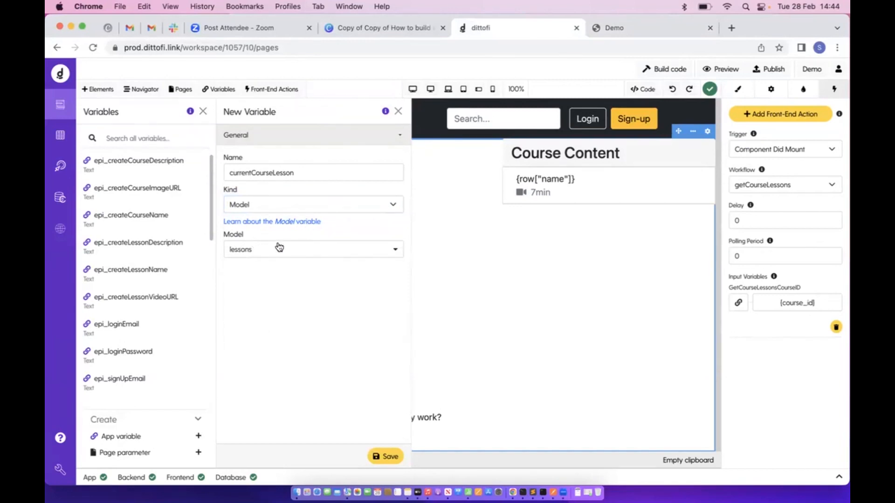
pyautogui.click(383, 457)
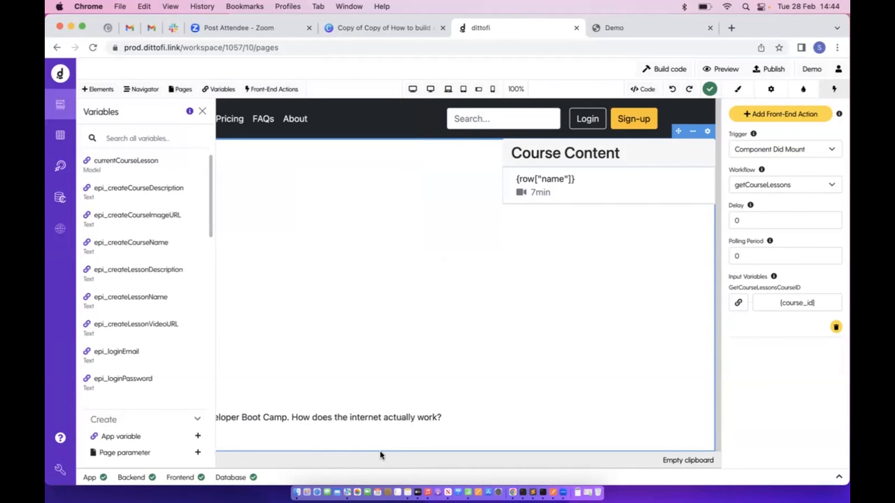
# Find currentCourseLesson in the variables list, review its settings, then close the Variables panel
pyautogui.click(164, 137)
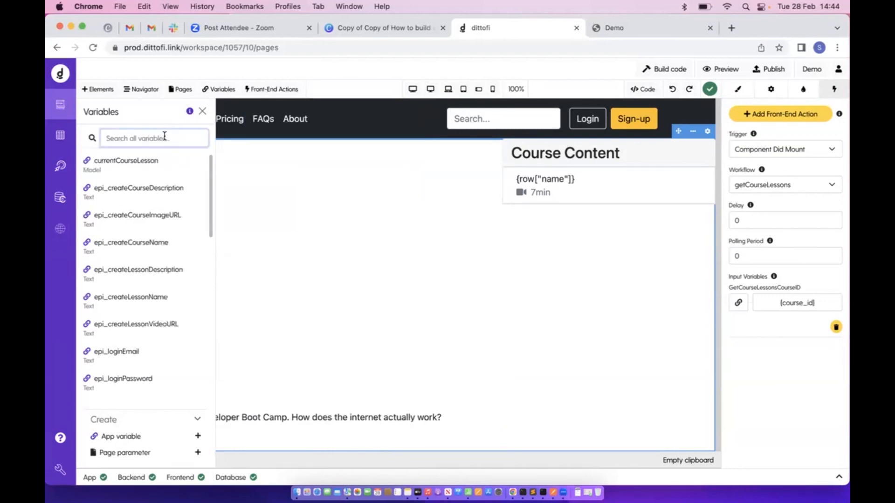
pyautogui.click(125, 161)
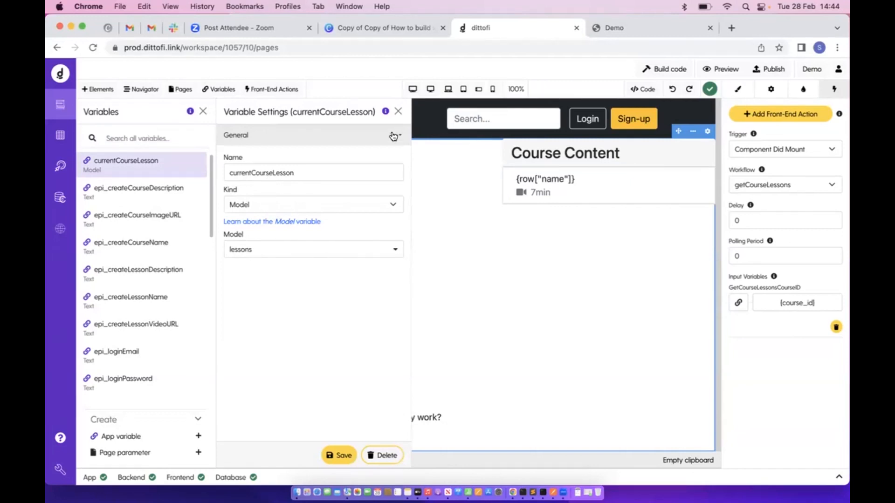
pyautogui.click(398, 111)
pyautogui.click(203, 111)
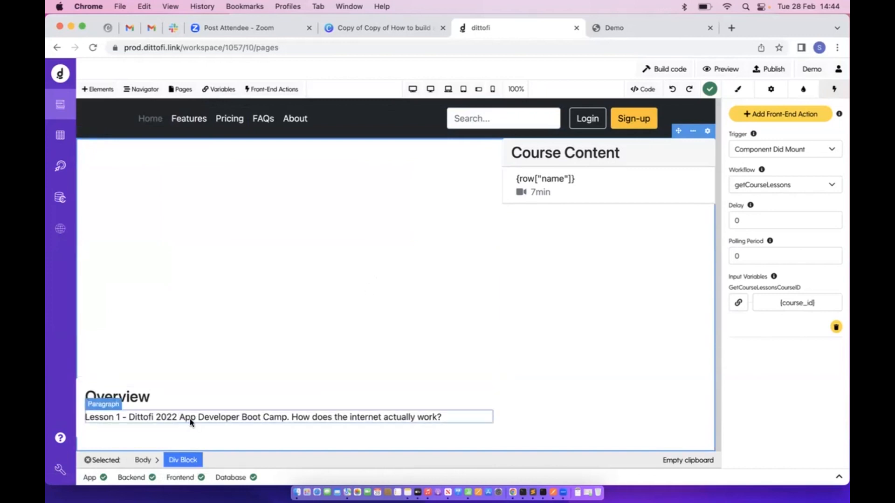
# Bind the Overview paragraph text to currentCourseLesson["description"] via Variable > Global
pyautogui.click(158, 419)
pyautogui.click(773, 91)
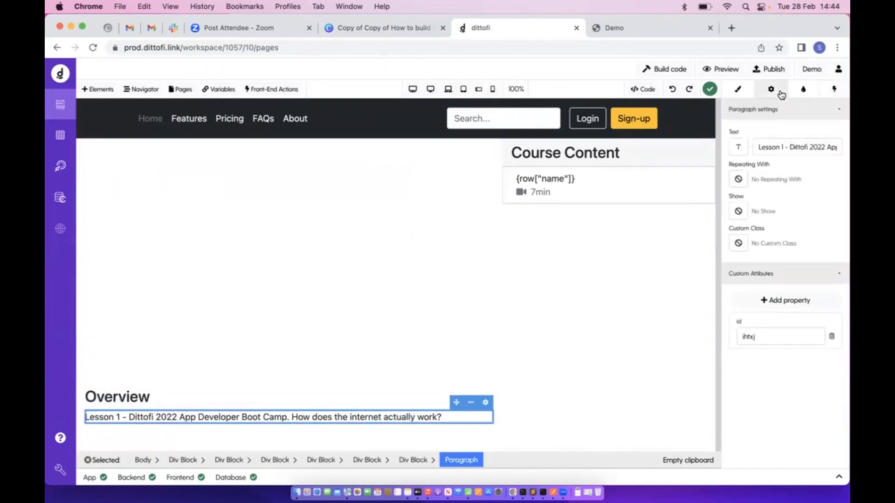
pyautogui.click(738, 147)
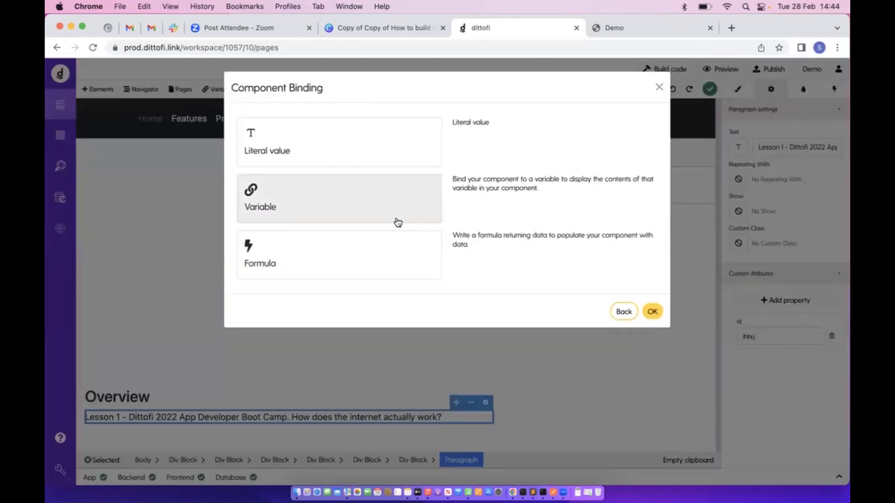
pyautogui.click(395, 222)
pyautogui.click(310, 147)
pyautogui.click(309, 118)
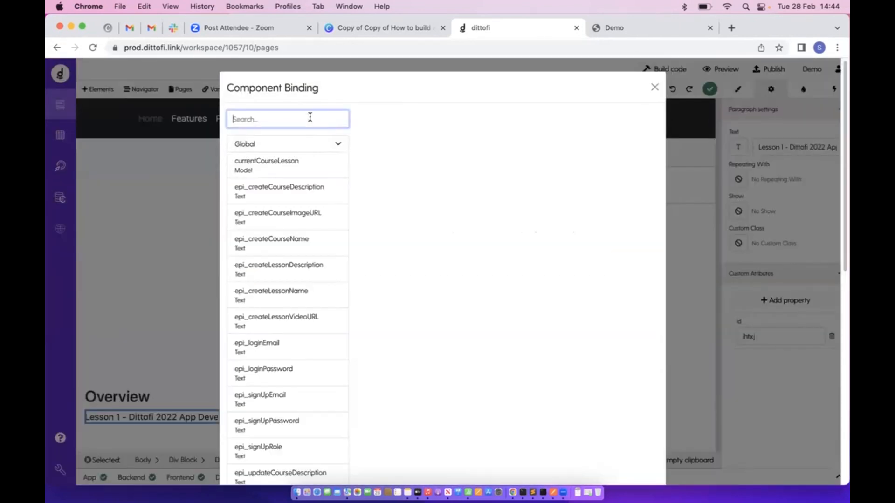
pyautogui.write('curre')
pyautogui.click(322, 148)
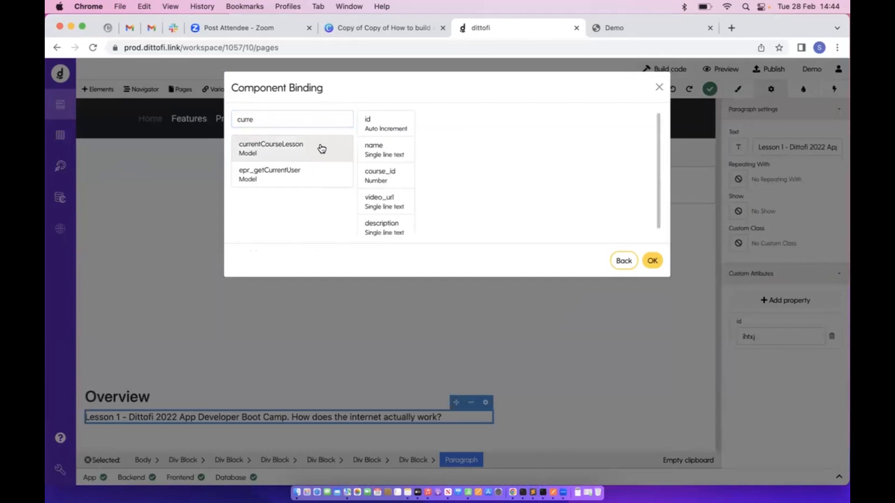
pyautogui.click(396, 235)
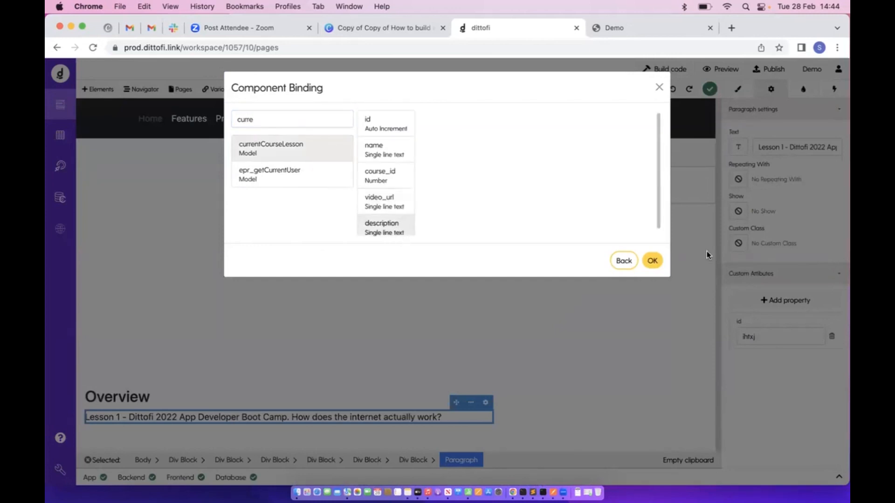
pyautogui.click(653, 262)
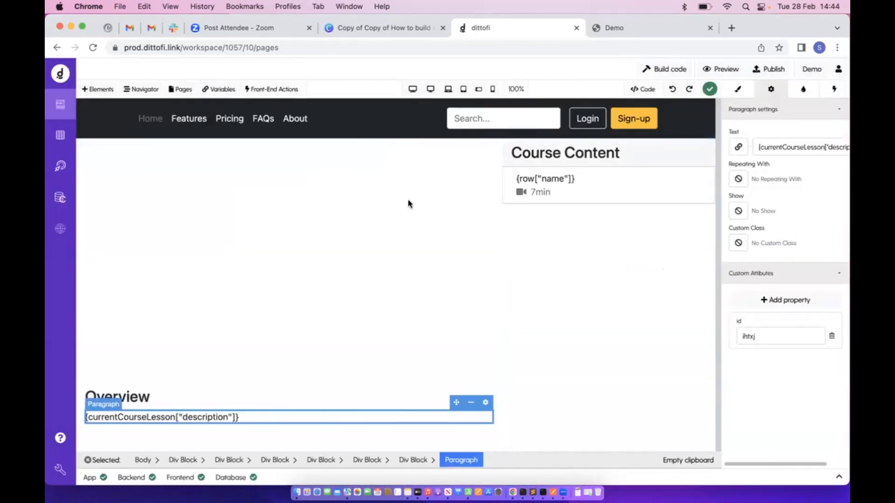
# Inspect the lessons table in the Database, then return to the page editor
pyautogui.click(55, 136)
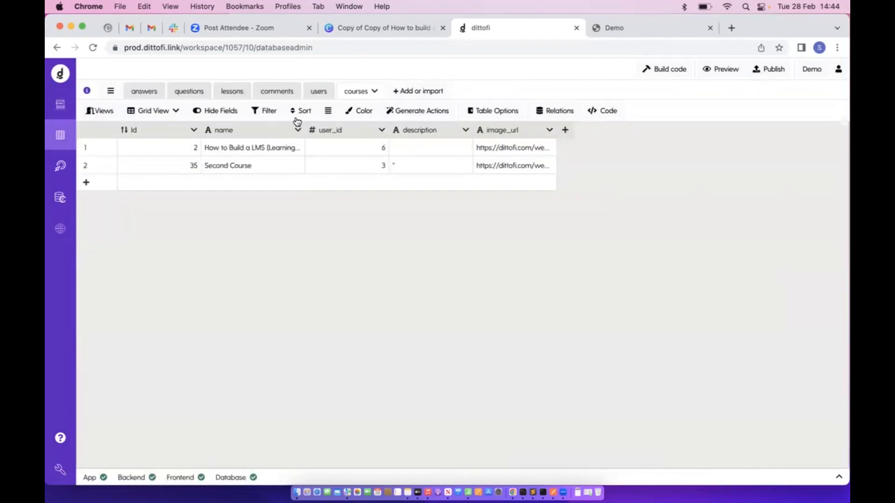
pyautogui.click(232, 91)
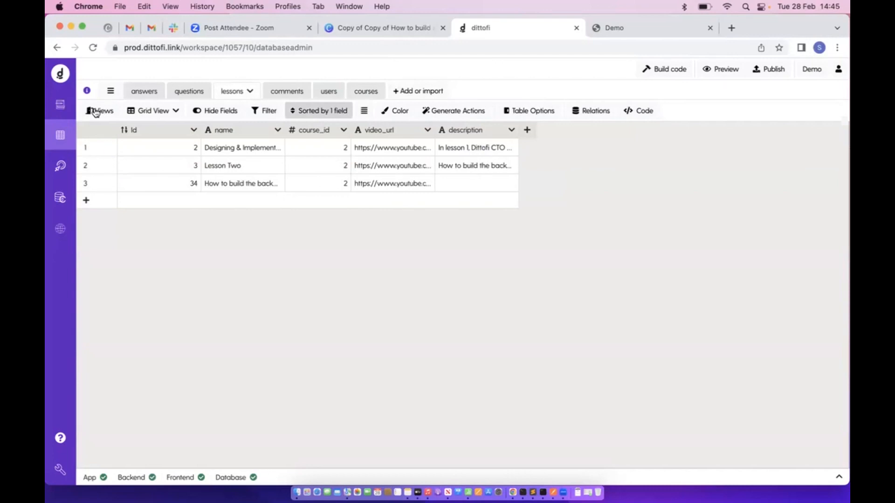
pyautogui.click(60, 104)
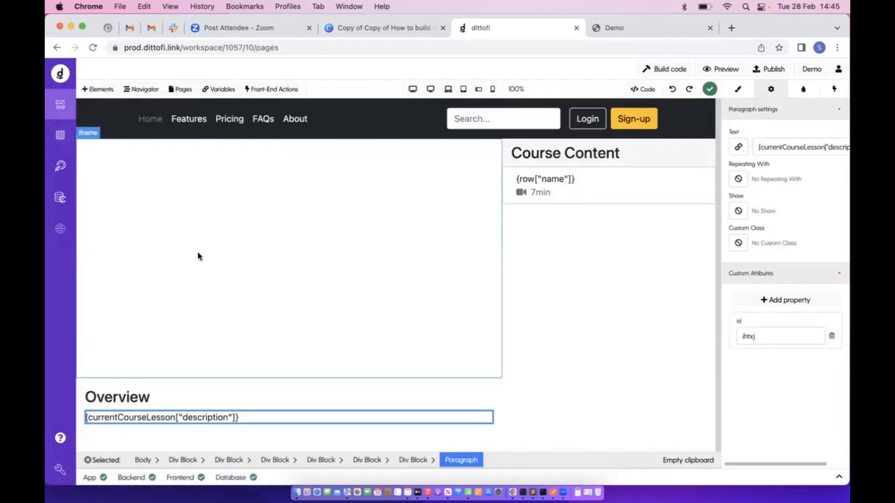
# Bind the video iframe's Src to currentCourseLesson["video_url"]
pyautogui.click(302, 272)
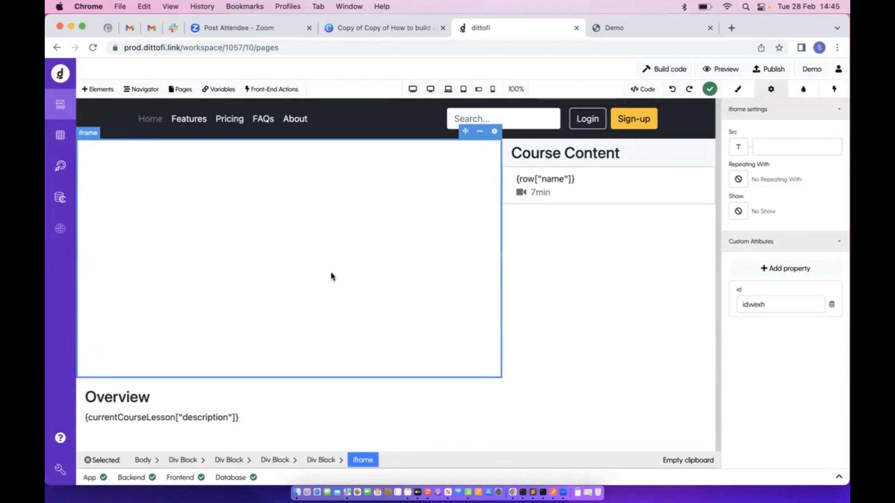
pyautogui.click(738, 148)
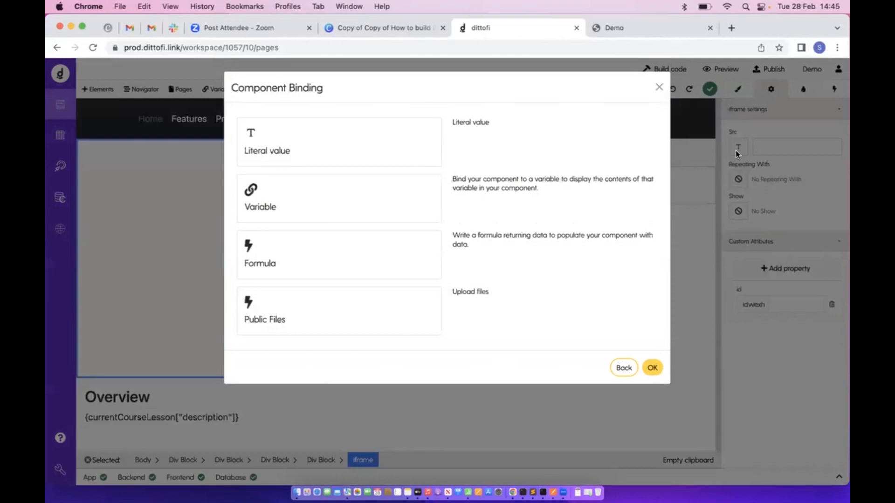
pyautogui.click(277, 207)
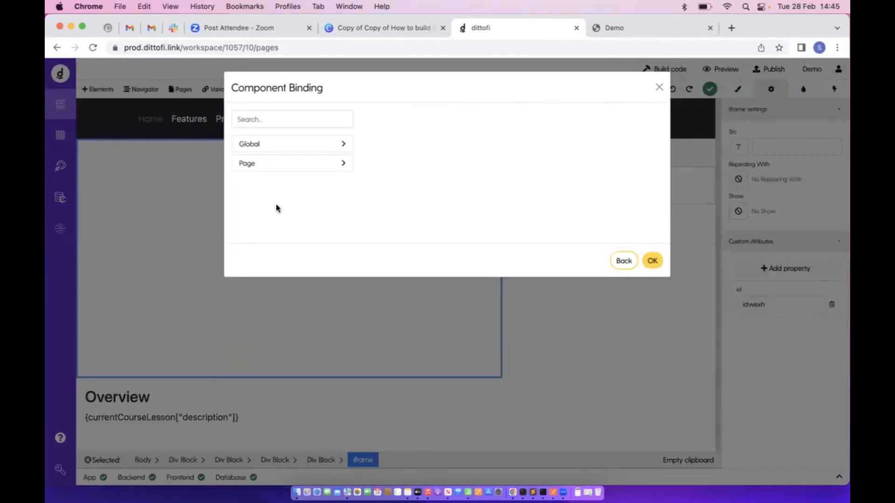
pyautogui.click(297, 164)
pyautogui.click(295, 117)
pyautogui.write('curre')
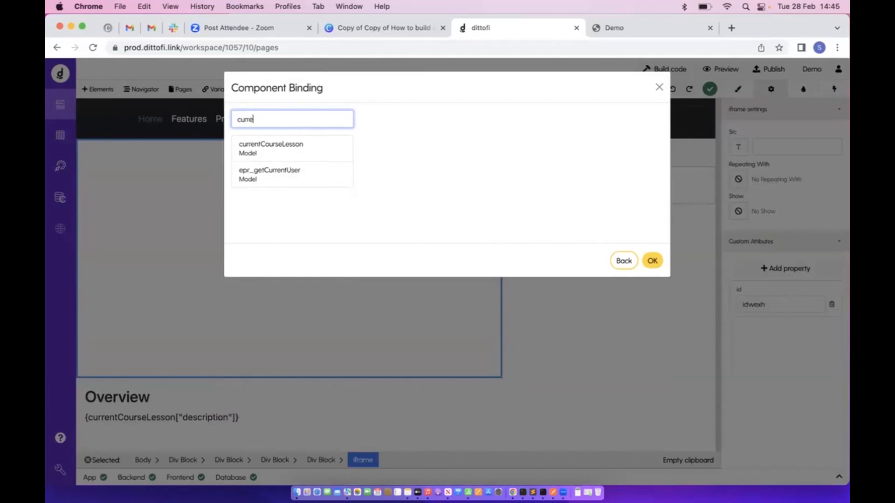
pyautogui.click(295, 143)
pyautogui.click(390, 206)
pyautogui.click(653, 261)
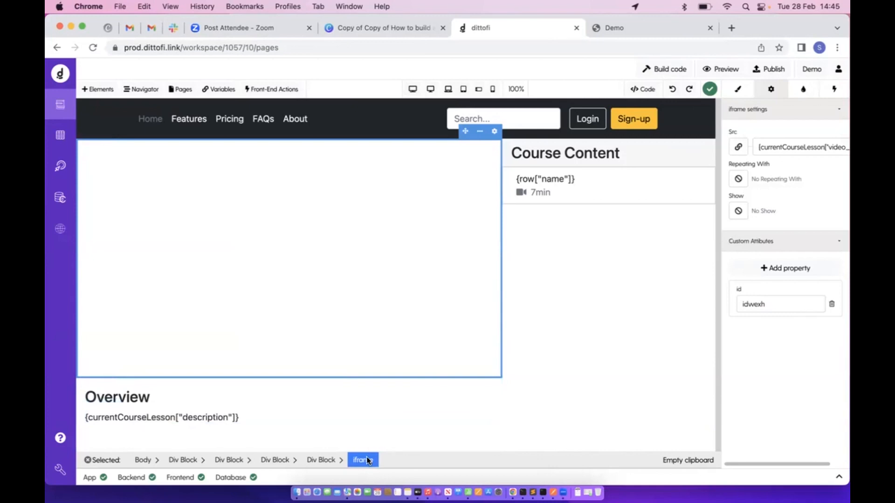
pyautogui.click(141, 89)
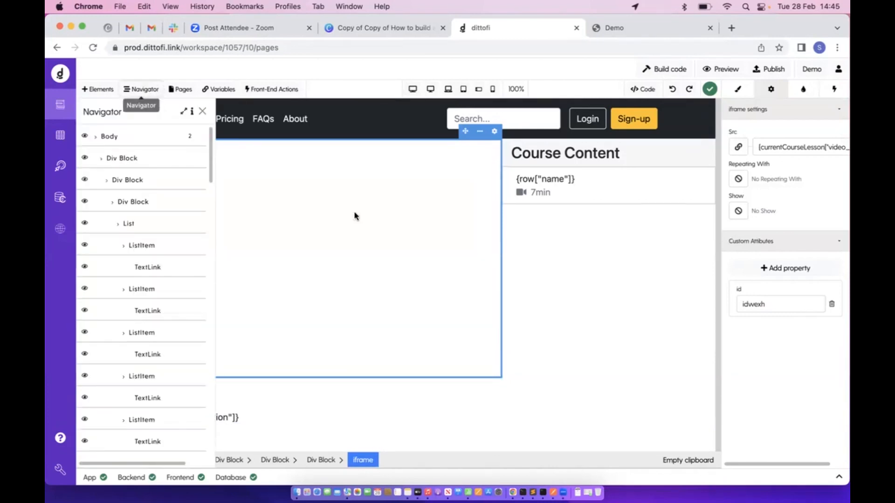
pyautogui.click(533, 241)
pyautogui.click(461, 251)
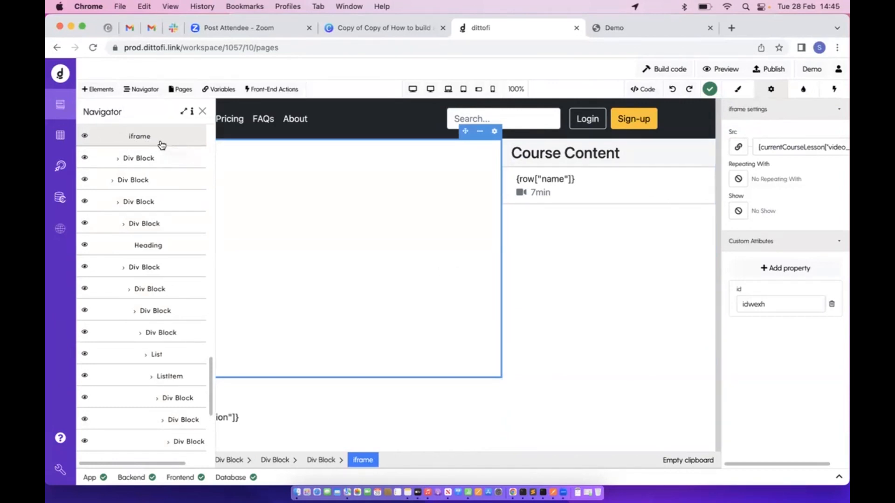
pyautogui.scroll(1, 156, 147)
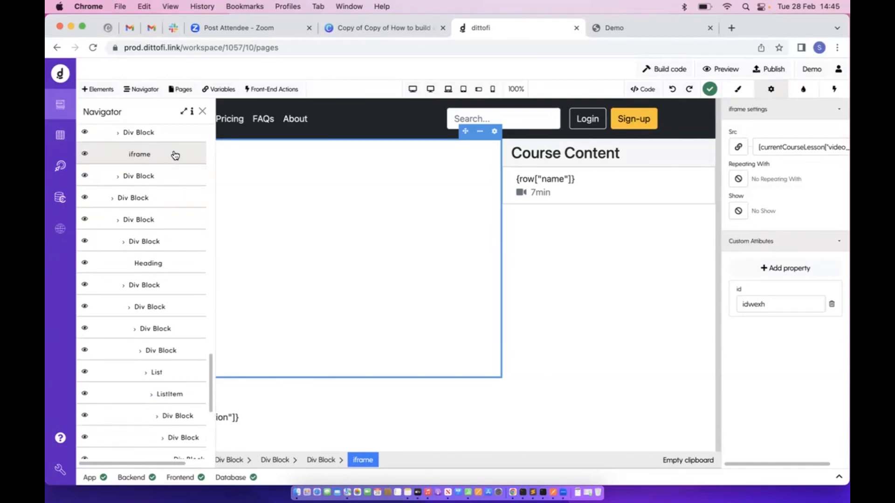
pyautogui.click(201, 111)
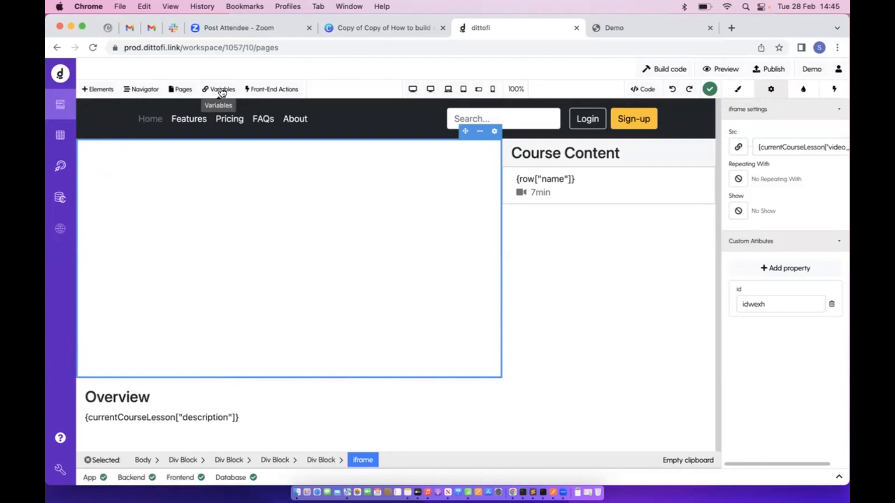
pyautogui.click(310, 460)
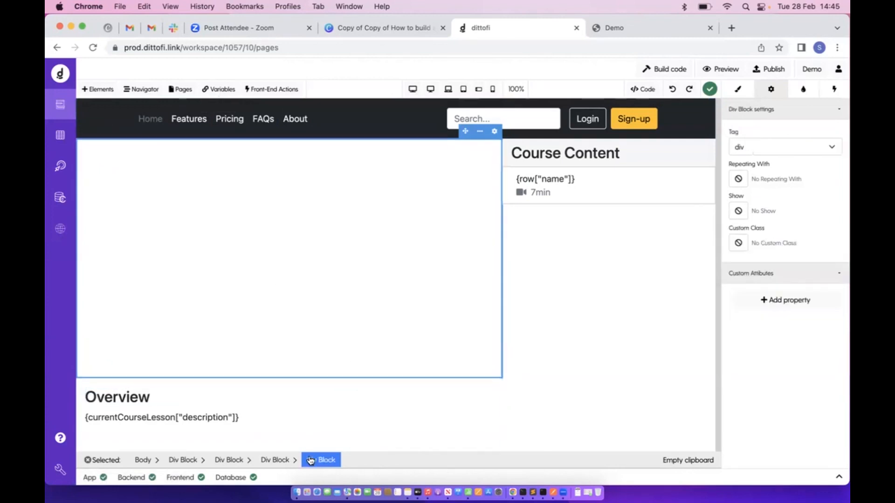
pyautogui.click(283, 460)
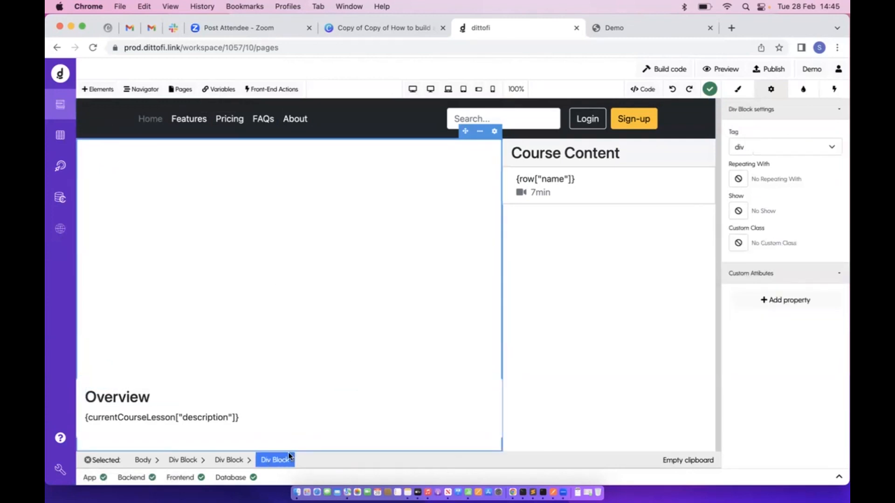
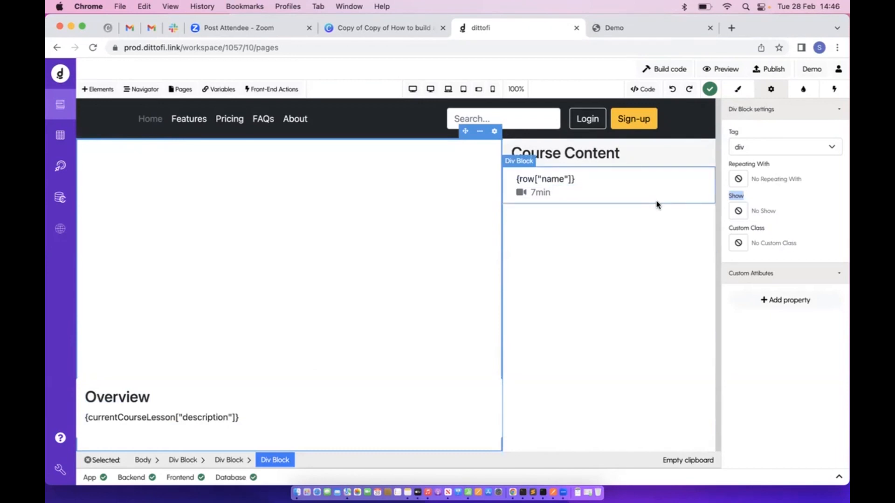
# Bind the lesson Div Block's Show condition to currentCourseLesson, then select the lesson list item
pyautogui.click(737, 211)
pyautogui.click(360, 202)
pyautogui.click(317, 120)
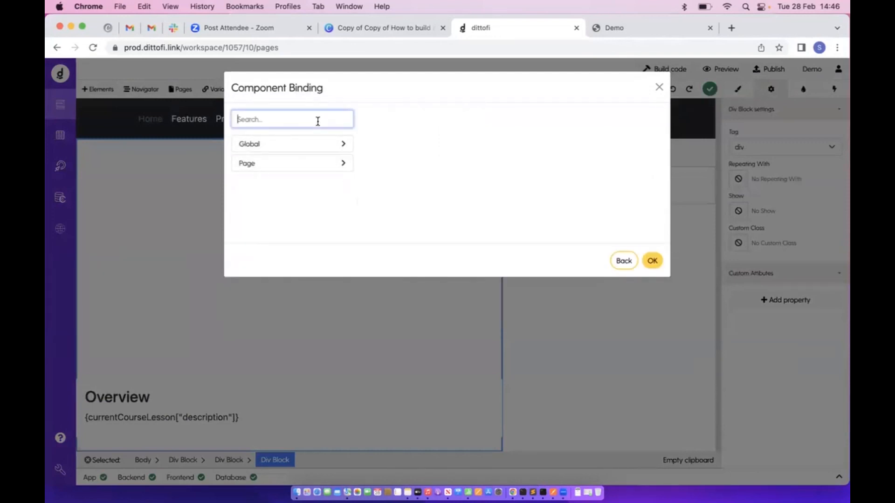
pyautogui.write('les')
pyautogui.click(326, 147)
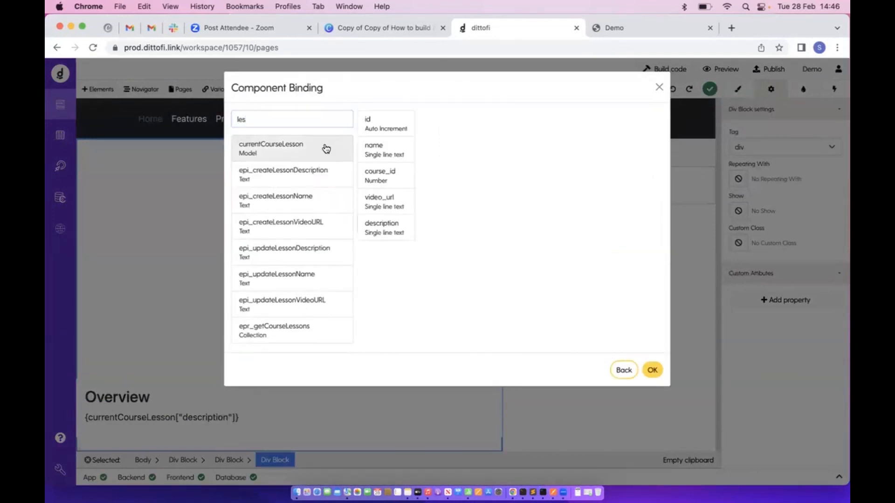
pyautogui.click(652, 370)
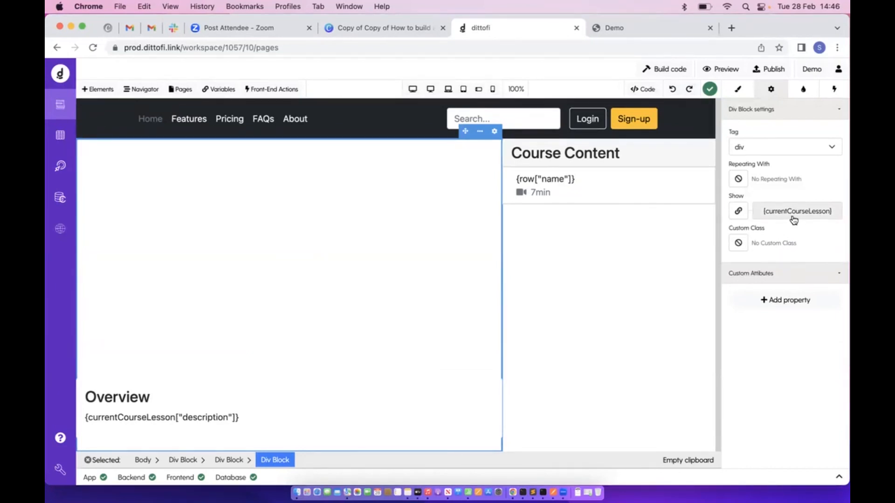
pyautogui.click(695, 173)
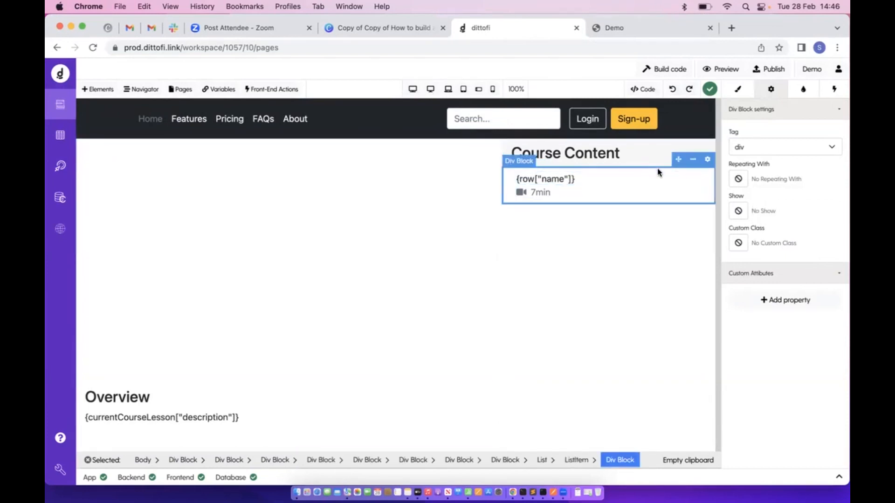
# Check the live course page in the Demo tab, then bring up the editor's Front-End Actions list
pyautogui.click(636, 29)
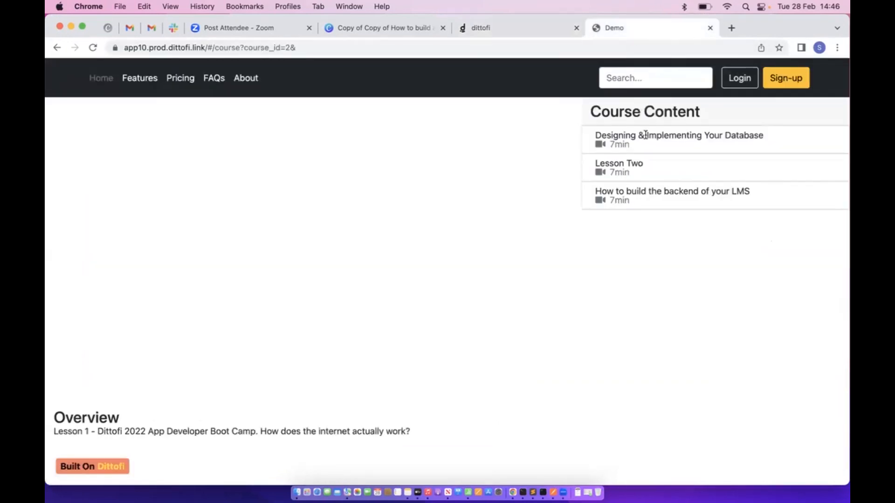
pyautogui.click(539, 28)
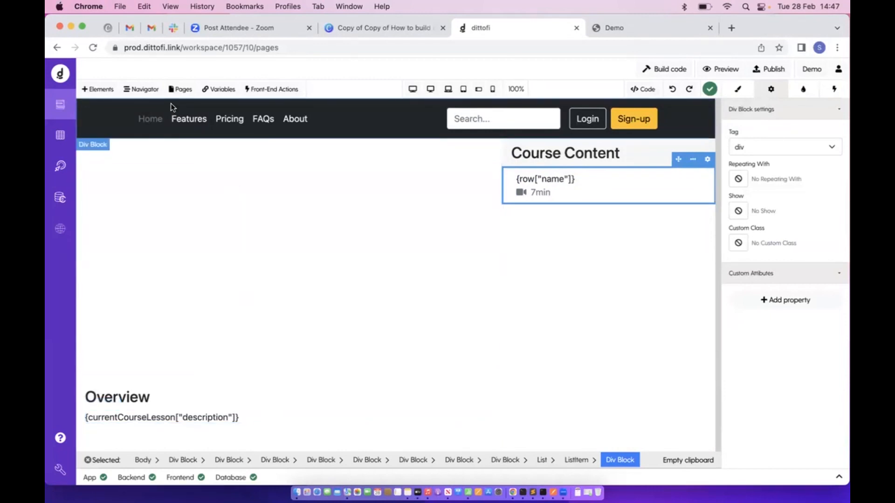
pyautogui.click(270, 89)
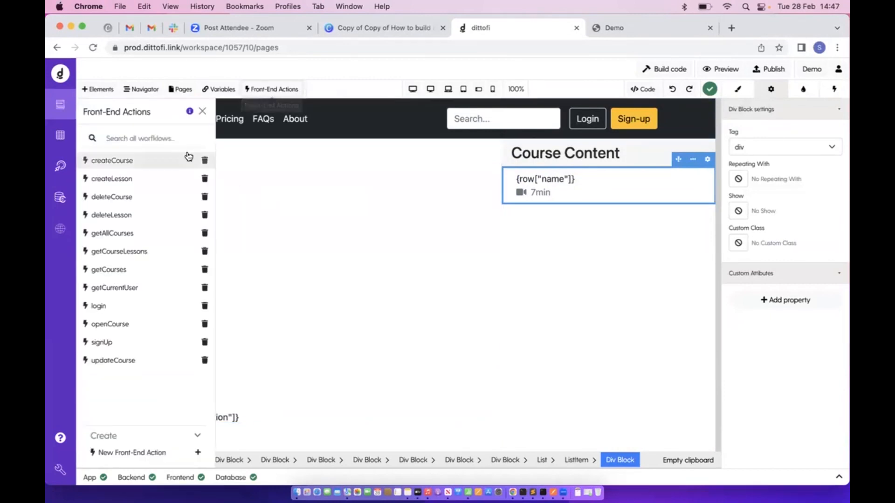
# Create a new front-end action named setCurrentCourseLesson
pyautogui.click(122, 455)
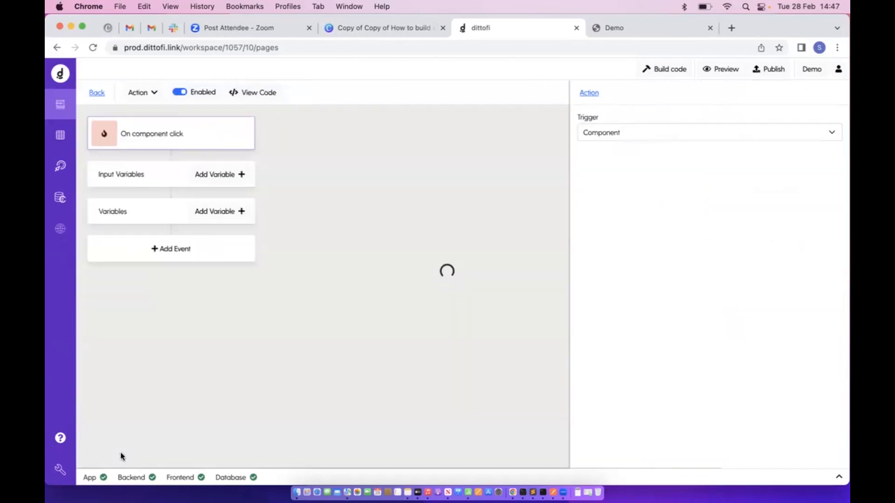
pyautogui.click(145, 92)
pyautogui.click(156, 112)
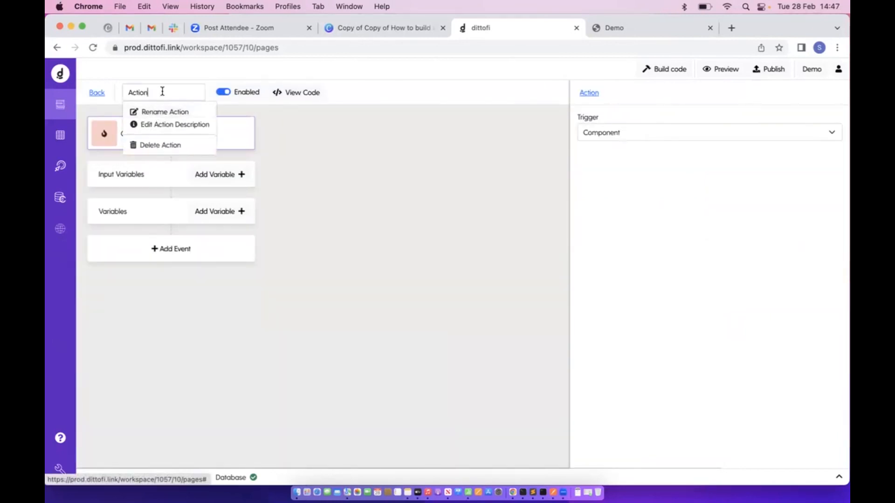
pyautogui.doubleClick(162, 92)
pyautogui.write('sew')
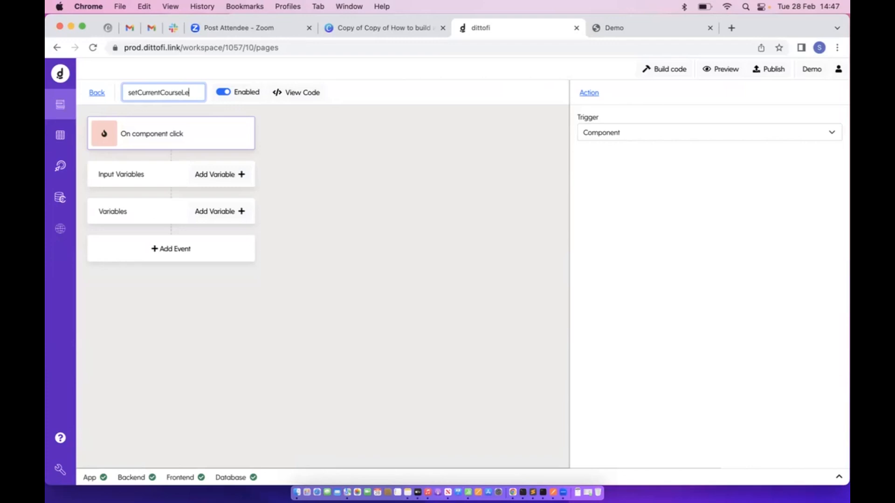
pyautogui.write('on')
pyautogui.press('Return')
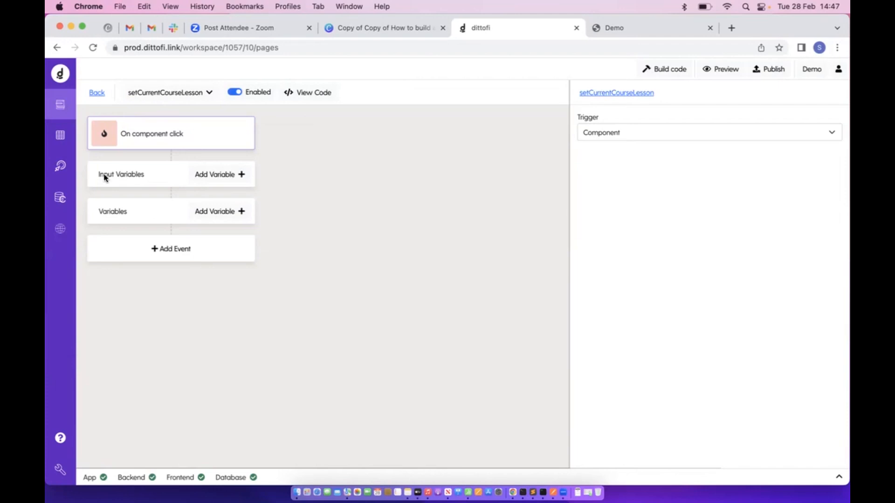
pyautogui.moveTo(97, 176); pyautogui.dragTo(172, 175)
# Add a selectedLesson input variable of kind Model using the lessons model
pyautogui.click(233, 175)
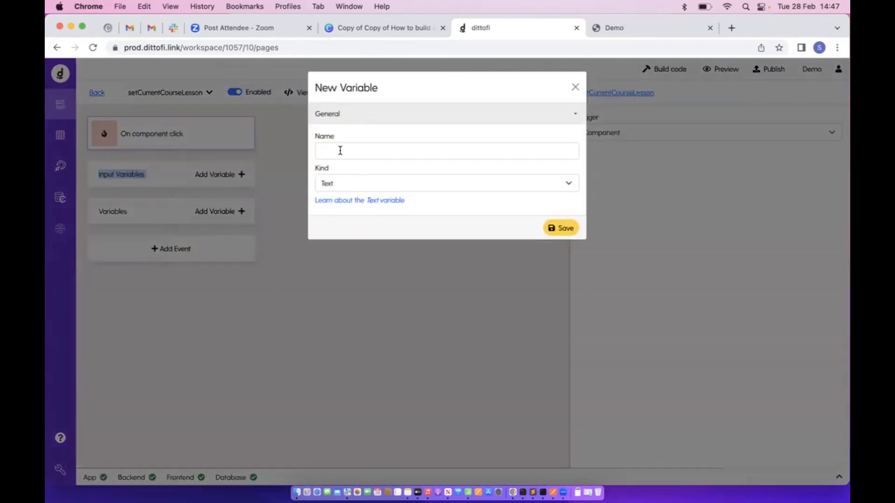
pyautogui.click(341, 150)
pyautogui.write('c')
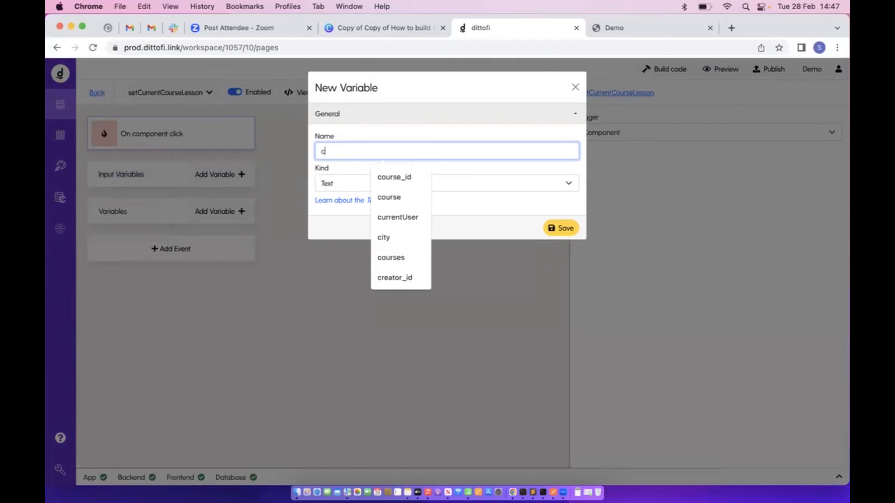
pyautogui.write('urrentL')
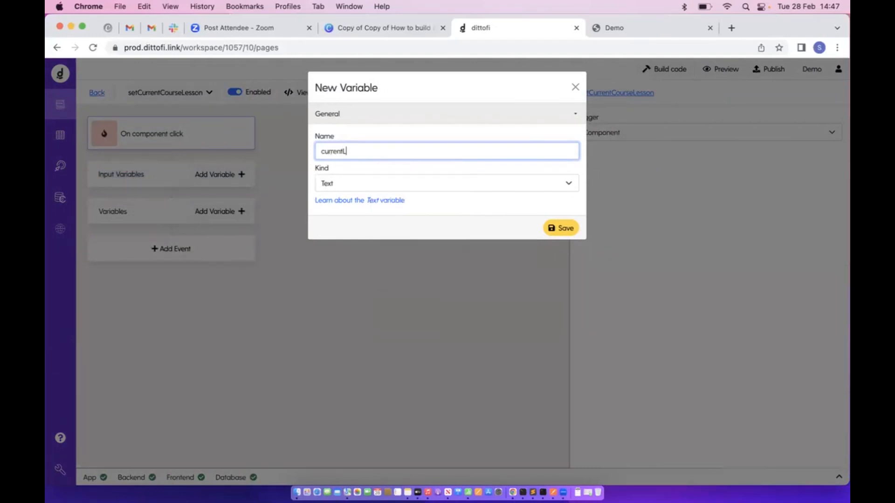
pyautogui.write('esson')
pyautogui.click(342, 151)
pyautogui.moveTo(343, 151); pyautogui.dragTo(286, 156)
pyautogui.press('BackSpace')
pyautogui.write('setlected')
pyautogui.click(344, 178)
pyautogui.click(351, 169)
pyautogui.click(374, 230)
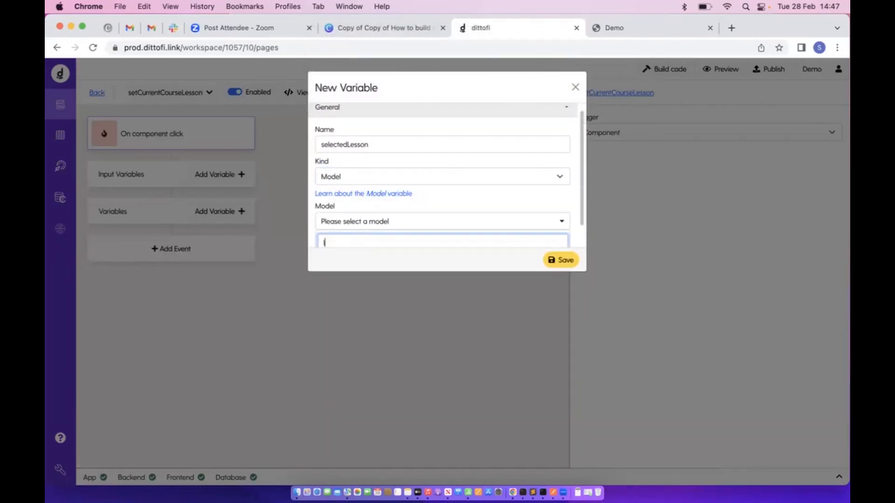
pyautogui.click(377, 238)
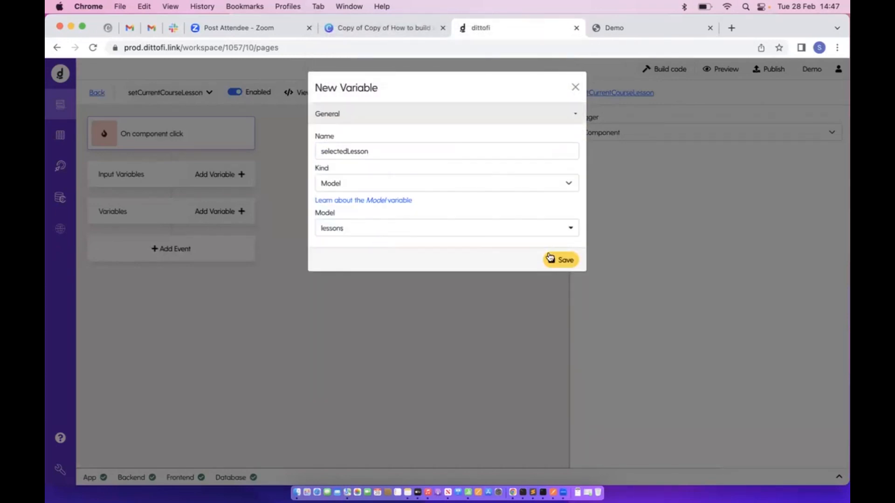
pyautogui.click(551, 258)
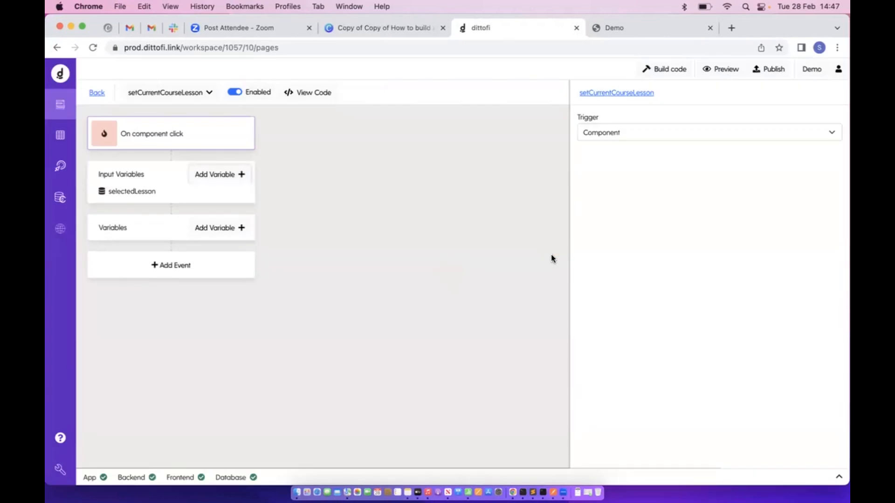
# Add a Variables > Set field event targeting currentCourseLesson
pyautogui.click(205, 271)
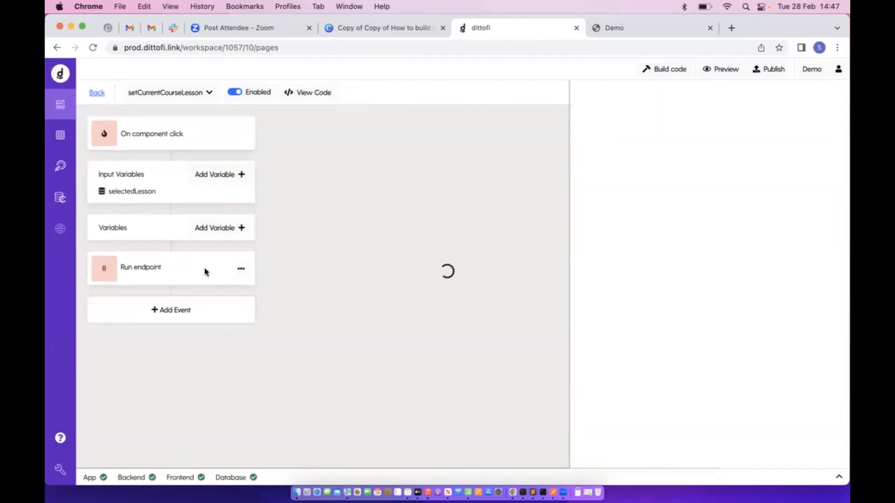
pyautogui.click(601, 159)
pyautogui.moveTo(617, 315)
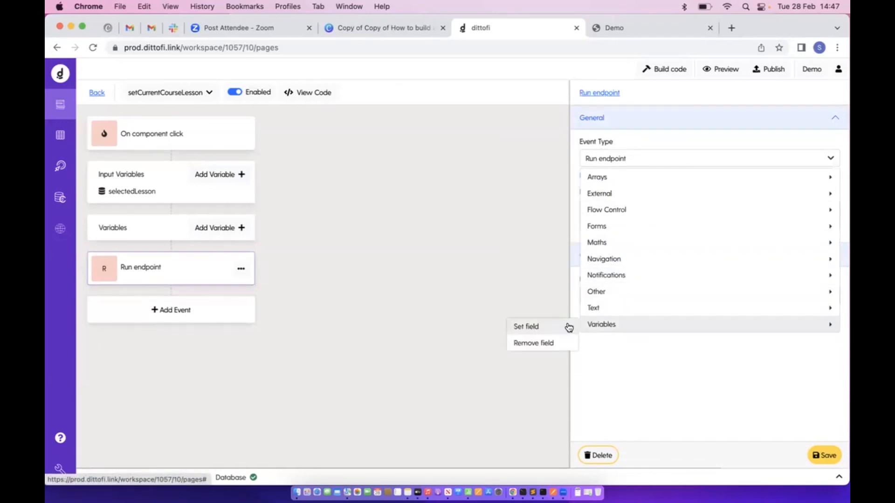
pyautogui.click(568, 325)
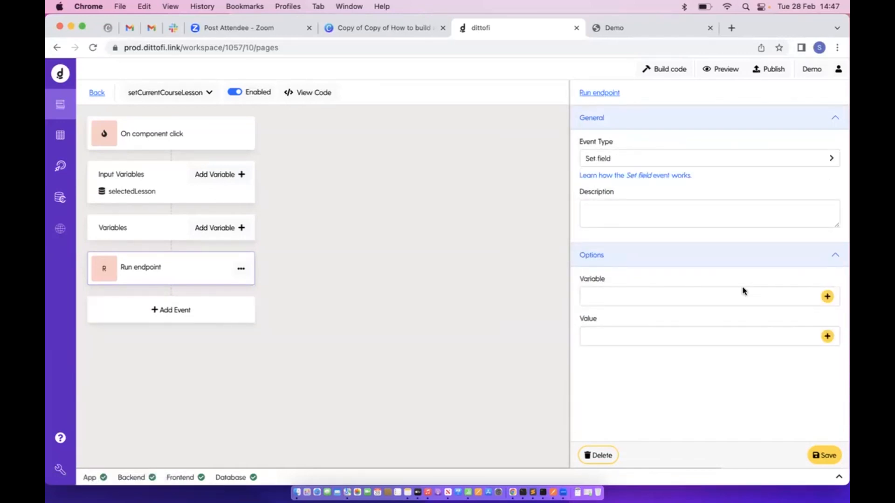
pyautogui.click(828, 298)
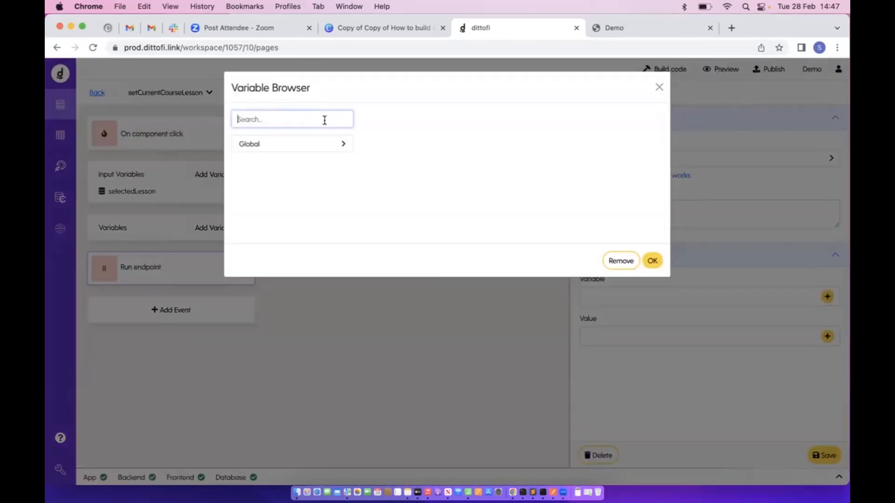
pyautogui.write('curr')
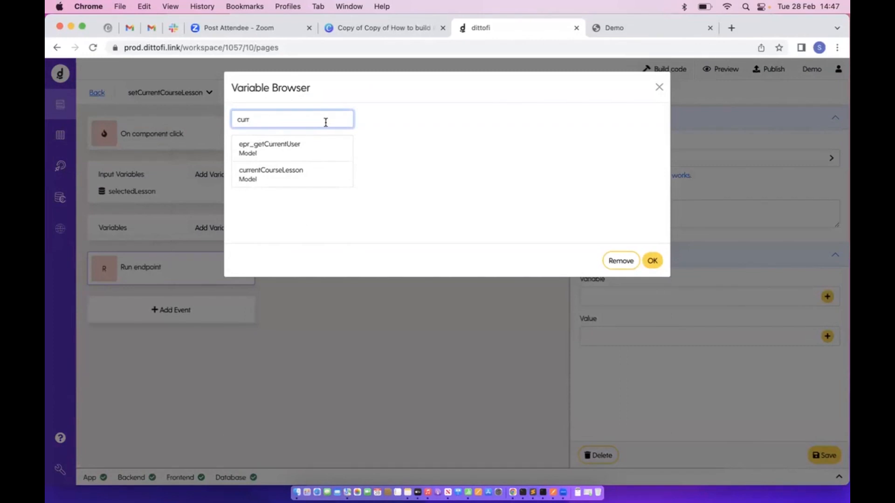
pyautogui.click(303, 181)
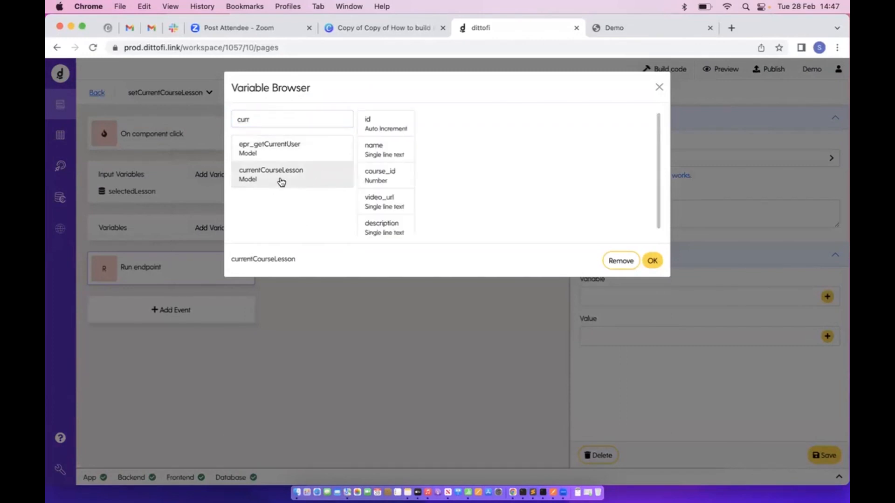
pyautogui.click(652, 262)
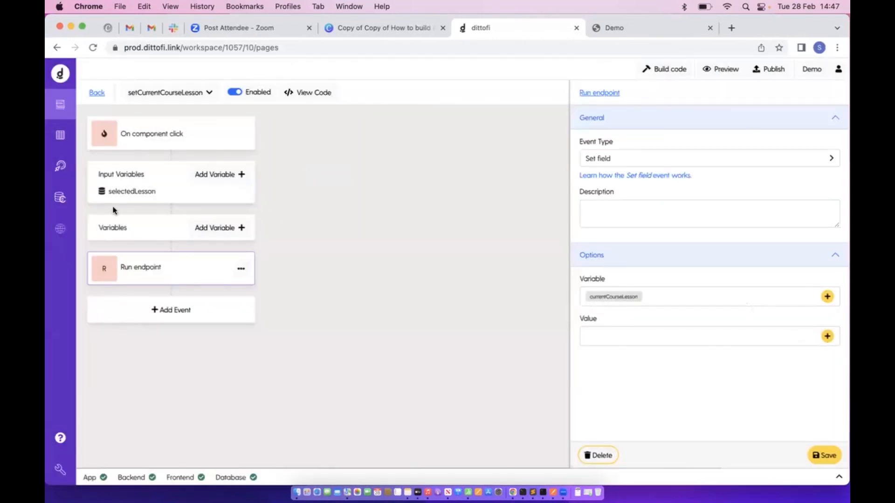
# Assign selectedLesson as the event's value, save it, and go back to the page editor
pyautogui.click(826, 337)
pyautogui.click(297, 145)
pyautogui.click(283, 163)
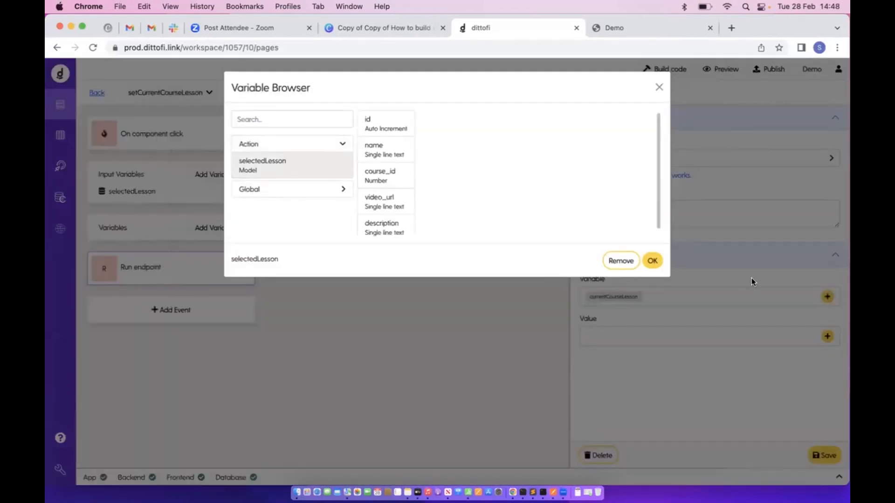
pyautogui.click(652, 262)
pyautogui.click(823, 456)
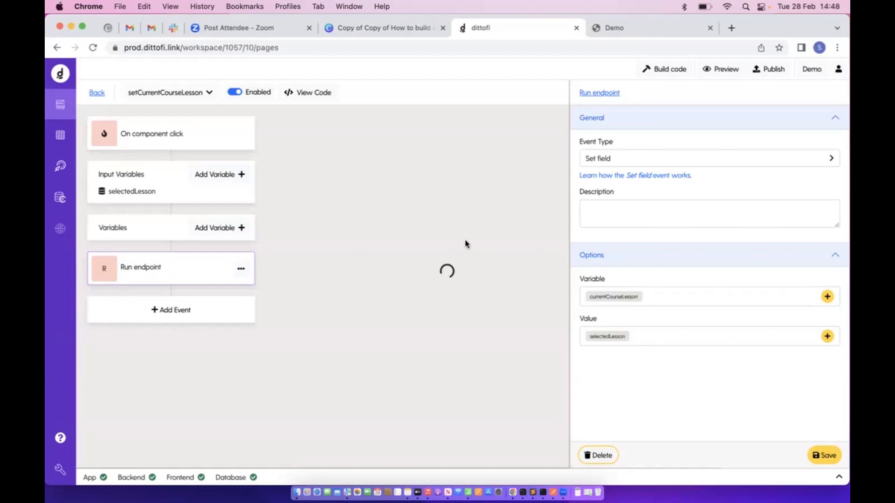
pyautogui.click(97, 93)
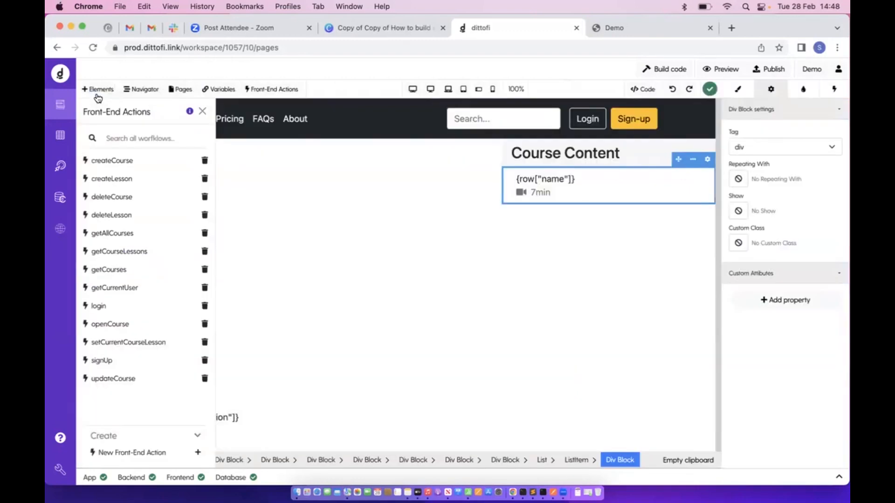
# Make lesson-row clicks run setCurrentCourseLesson with the row's lesson as SelectedLesson, then rebuild the app
pyautogui.click(835, 91)
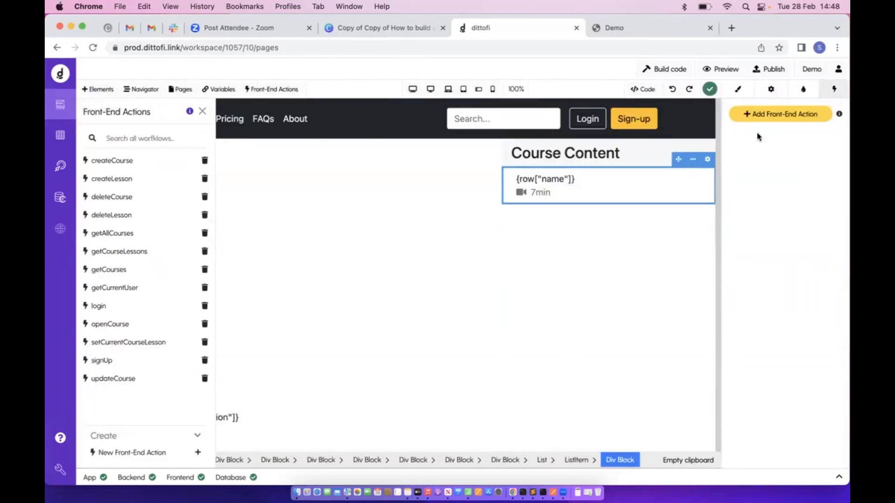
pyautogui.click(770, 116)
pyautogui.click(769, 186)
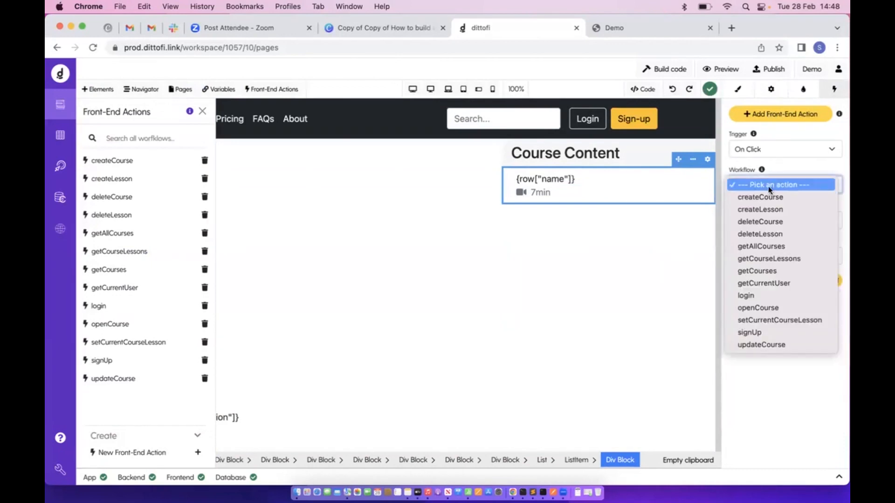
pyautogui.click(771, 320)
pyautogui.click(741, 301)
pyautogui.click(335, 184)
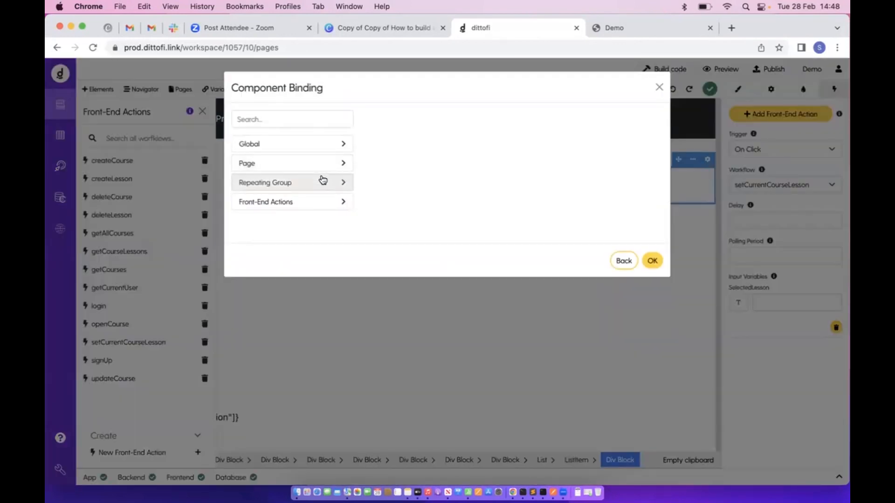
pyautogui.click(323, 181)
pyautogui.click(317, 209)
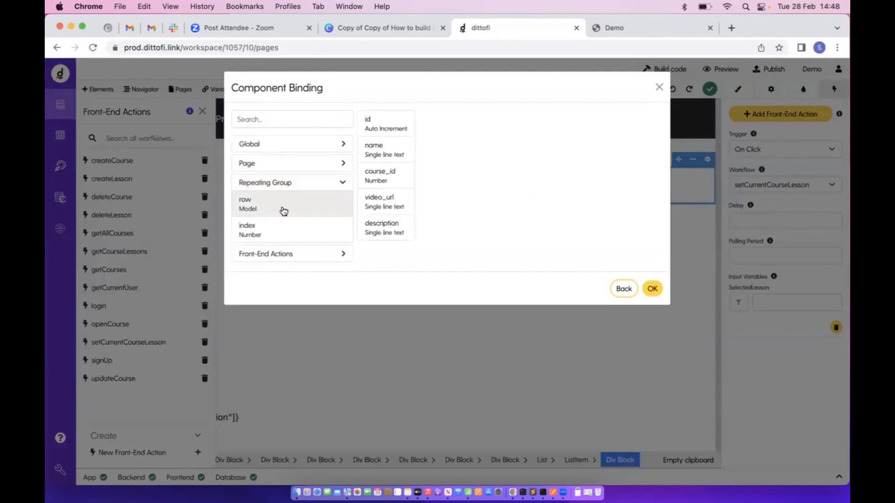
pyautogui.click(651, 289)
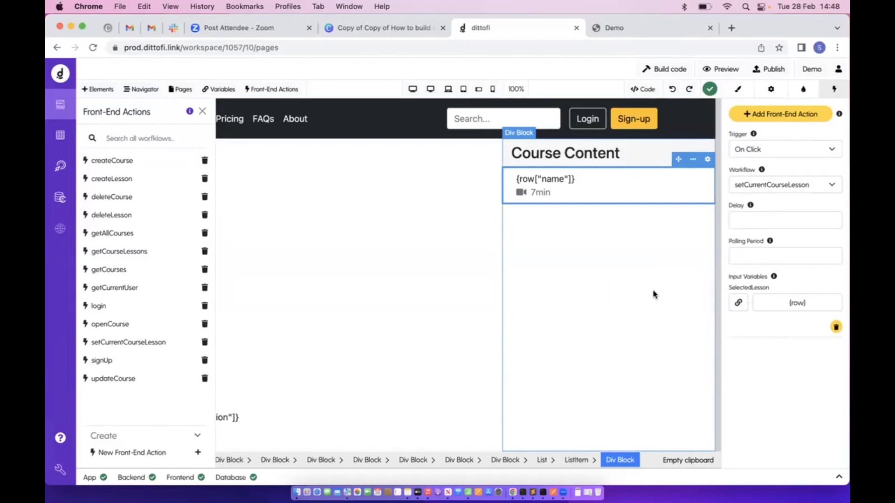
pyautogui.click(677, 71)
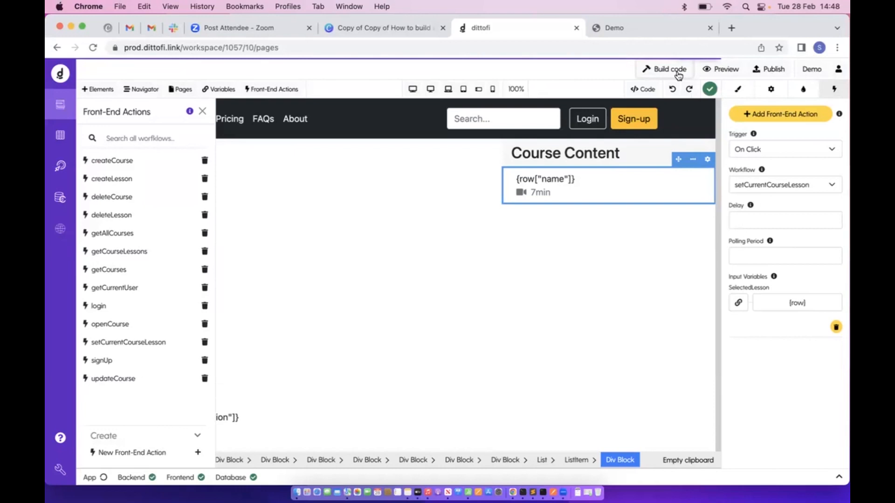
# Reload the live Demo app and click several lessons to confirm video and overview change
pyautogui.click(619, 27)
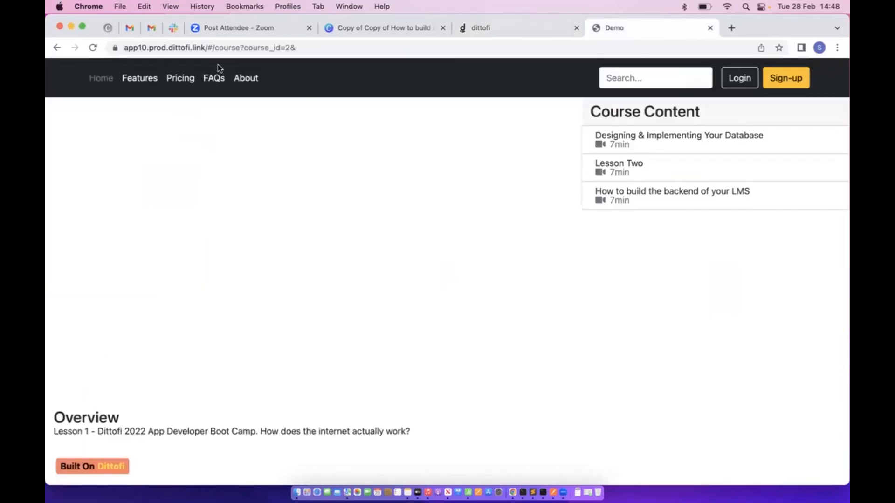
pyautogui.click(92, 47)
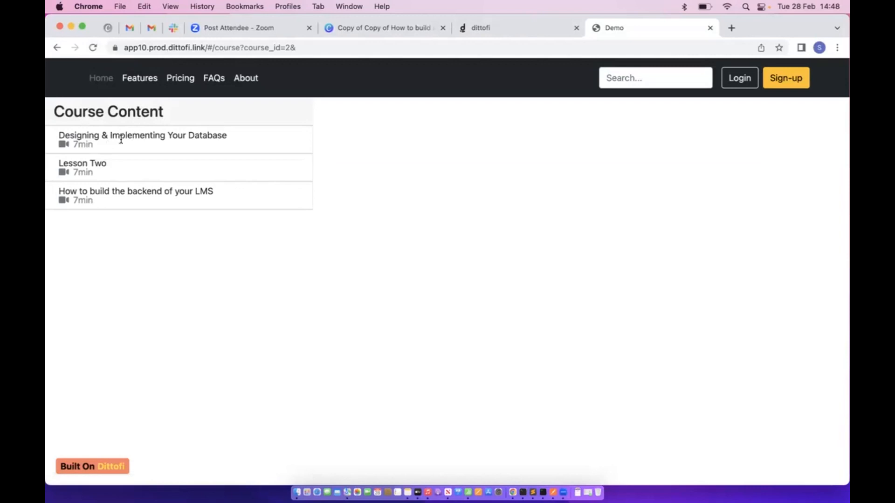
pyautogui.click(124, 136)
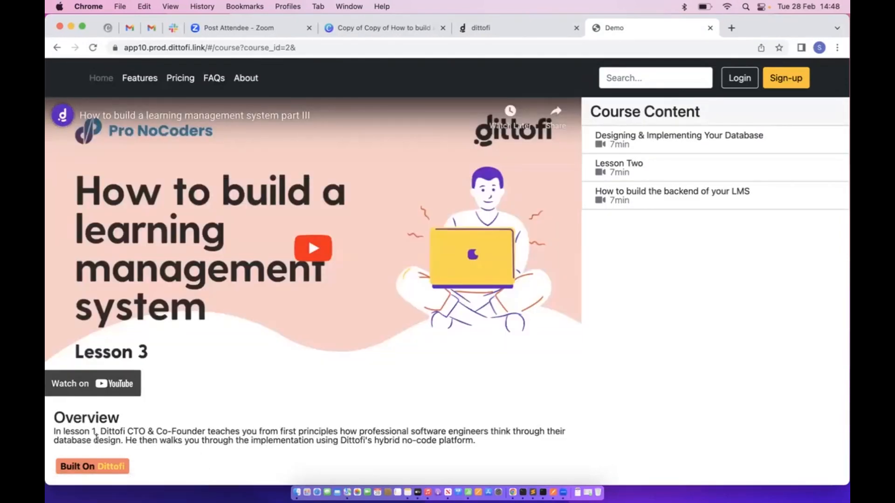
pyautogui.click(623, 162)
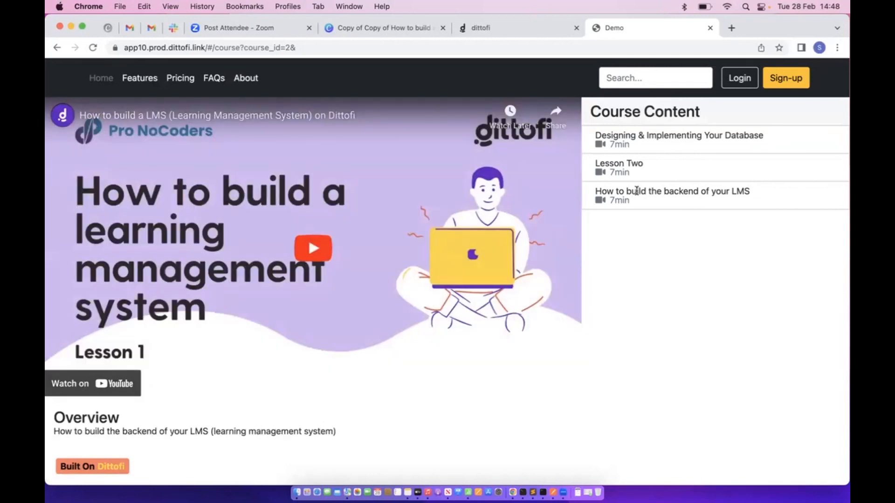
pyautogui.click(636, 162)
pyautogui.click(635, 162)
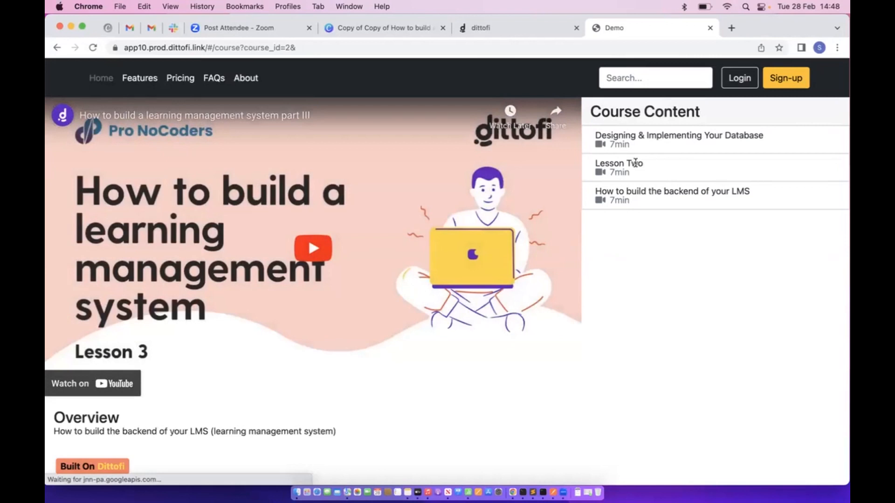
pyautogui.click(643, 139)
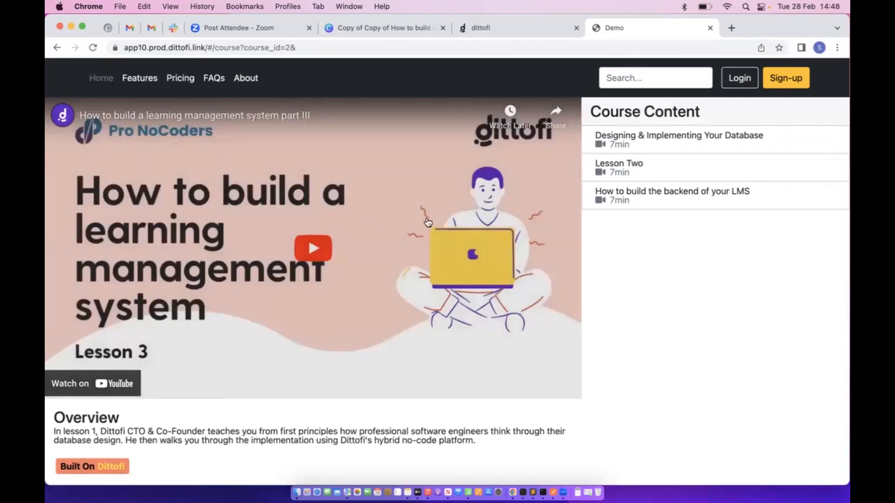
pyautogui.click(488, 28)
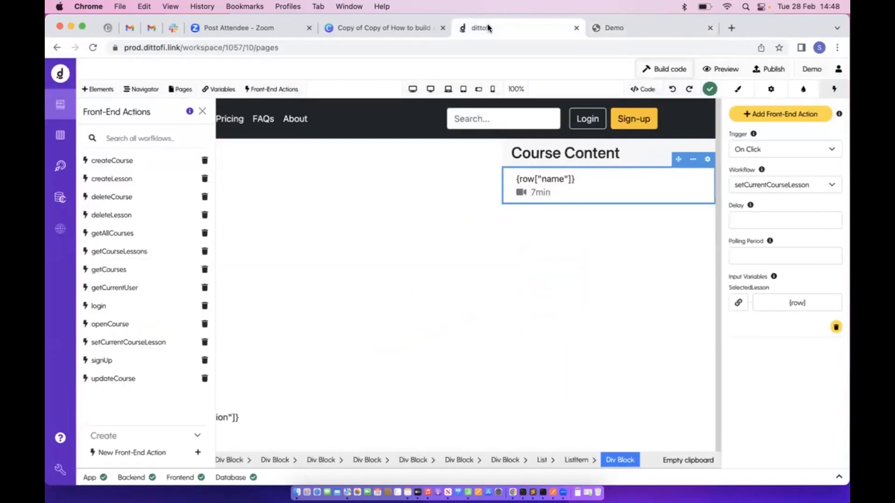
# Set the Sign-up Modal's Preview setting to Show in the editor
pyautogui.click(203, 111)
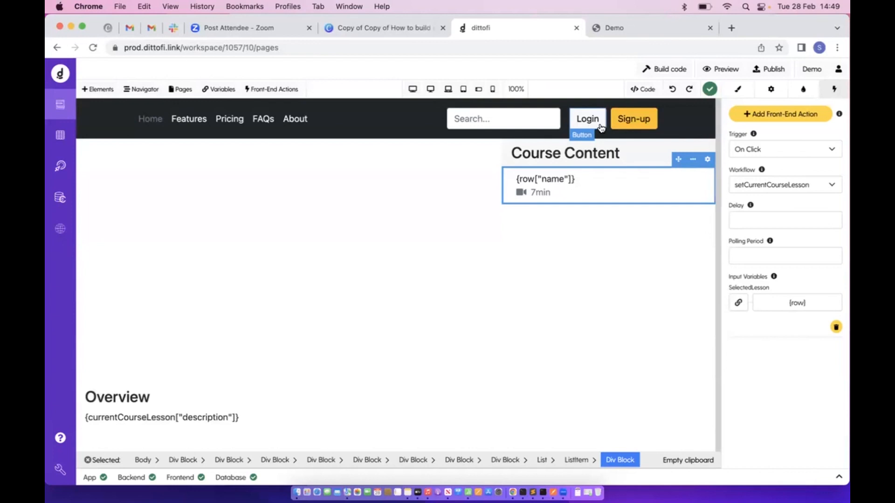
pyautogui.click(623, 128)
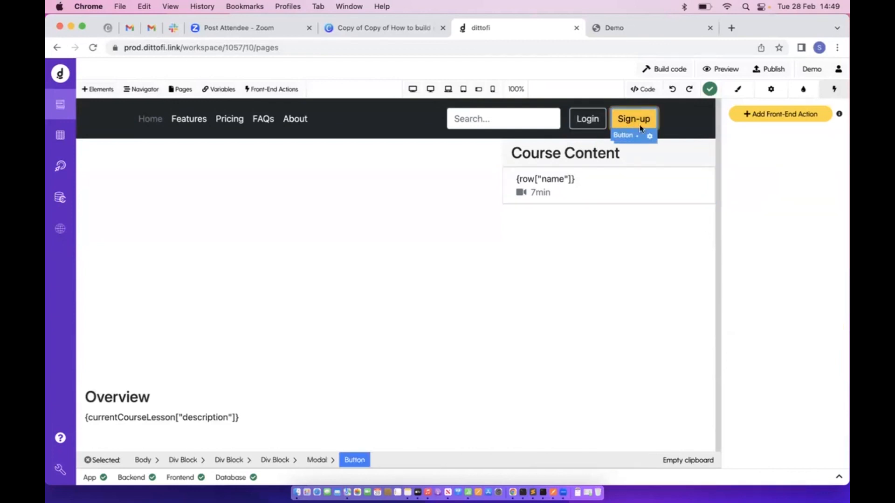
pyautogui.click(311, 460)
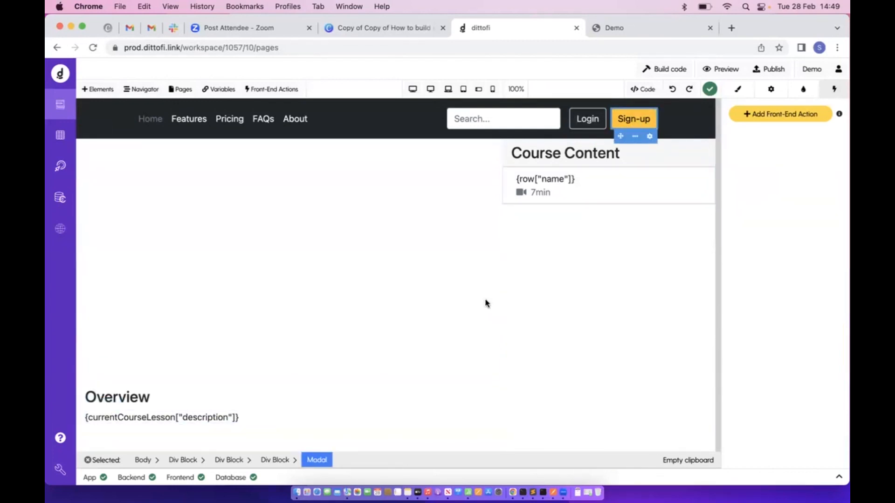
pyautogui.click(772, 91)
pyautogui.click(767, 146)
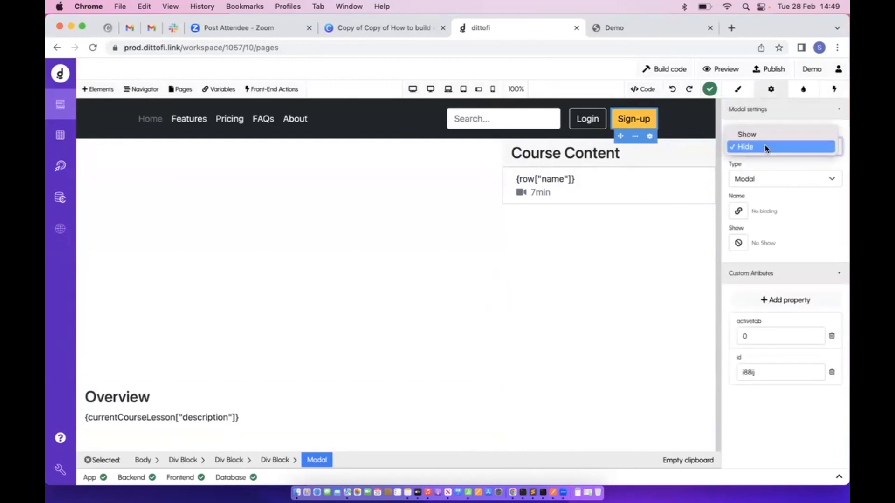
pyautogui.click(760, 134)
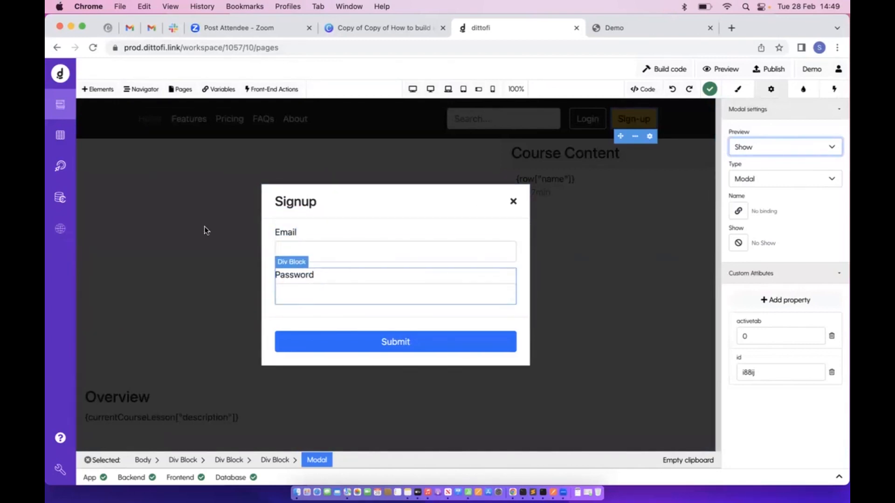
# Open Back-End Actions and filter the Description column by 'sign'
pyautogui.click(60, 166)
pyautogui.doubleClick(206, 145)
pyautogui.write('sign')
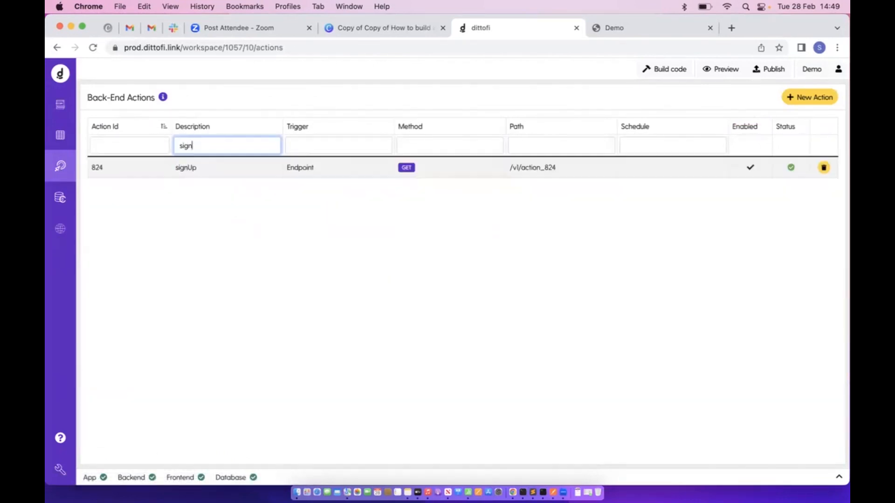
# Open the signUp action's test run and review its EMAIL, PASSWORD and ROLE inputs
pyautogui.click(224, 175)
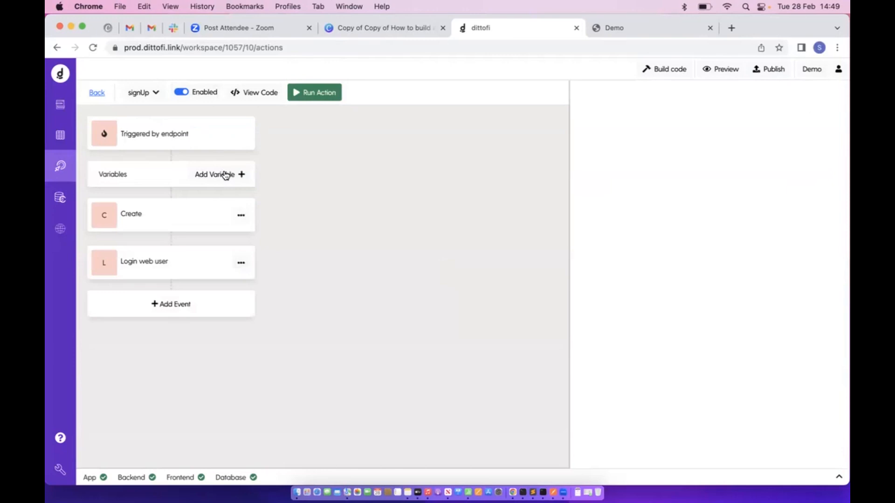
pyautogui.click(336, 93)
pyautogui.moveTo(589, 159); pyautogui.dragTo(663, 155)
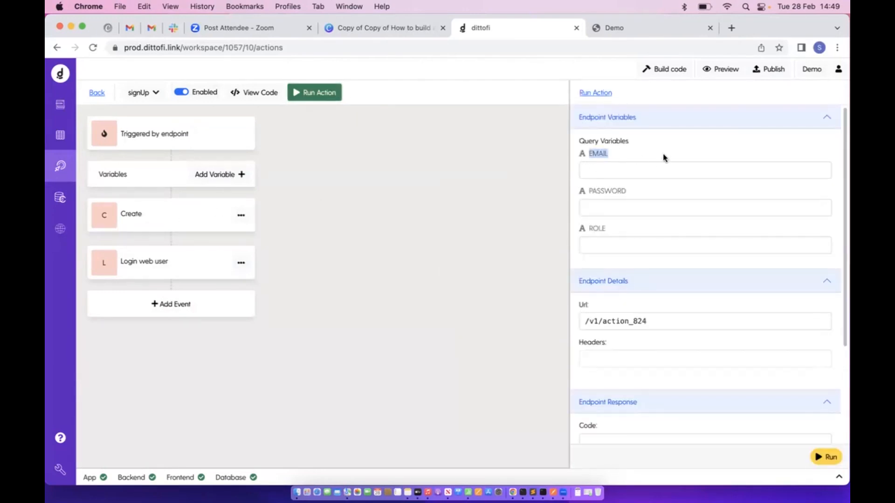
pyautogui.moveTo(592, 194); pyautogui.dragTo(655, 200)
pyautogui.click(588, 229)
pyautogui.moveTo(587, 228); pyautogui.dragTo(658, 240)
# Duplicate the Password field group in the Signup form and relabel it 'Role'
pyautogui.click(60, 104)
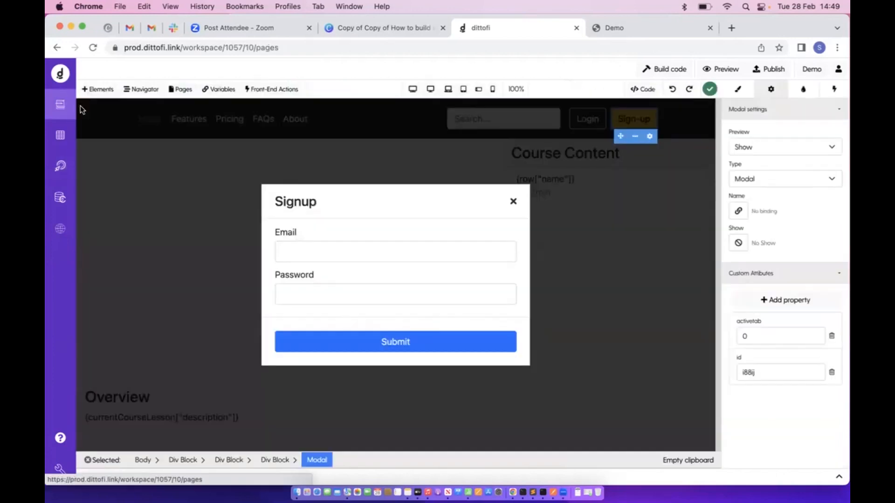
pyautogui.click(385, 278)
pyautogui.press('super+c')
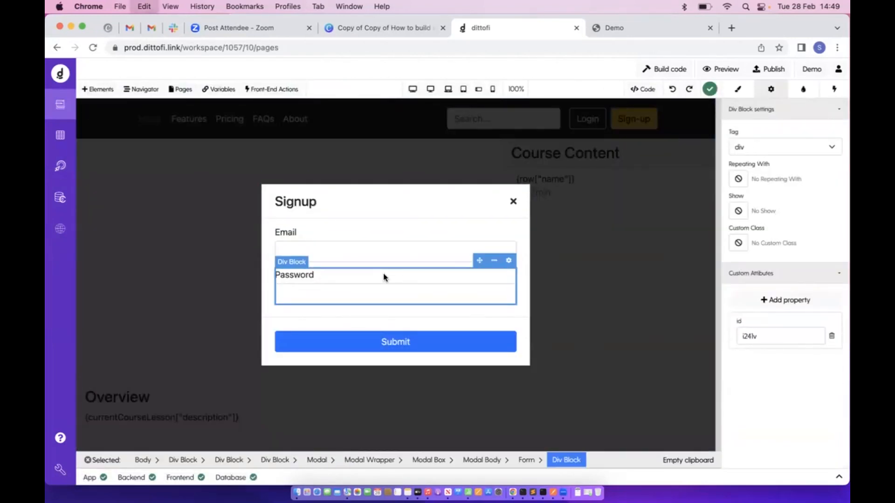
pyautogui.click(531, 462)
pyautogui.press('super+v')
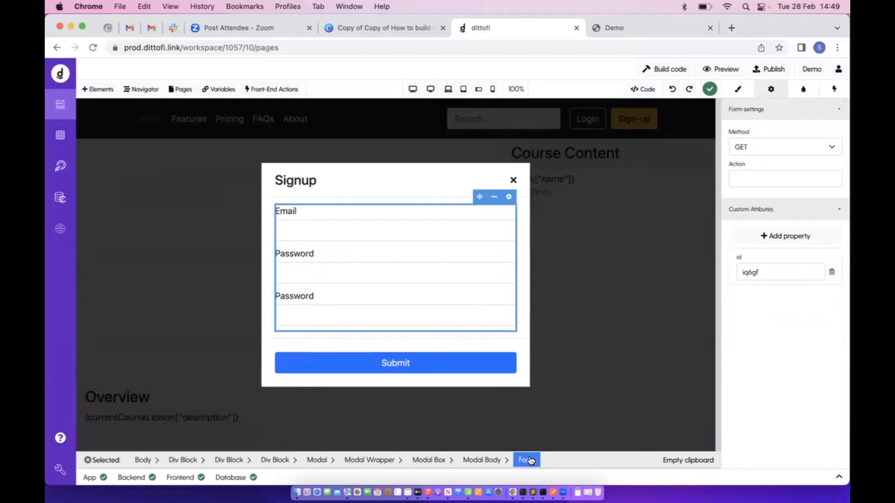
pyautogui.doubleClick(293, 297)
pyautogui.write('Role')
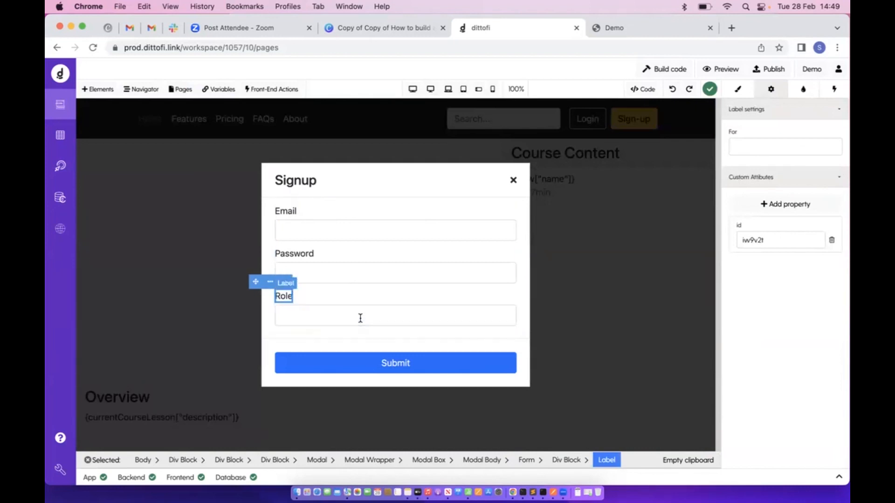
# Replace the Role field's text input with a Select Drop Down offering Option 1 and Option 2
pyautogui.click(360, 319)
pyautogui.click(98, 89)
pyautogui.click(183, 137)
pyautogui.write('se')
pyautogui.moveTo(149, 201); pyautogui.dragTo(321, 307)
pyautogui.click(316, 346)
pyautogui.click(344, 326)
pyautogui.press('Delete')
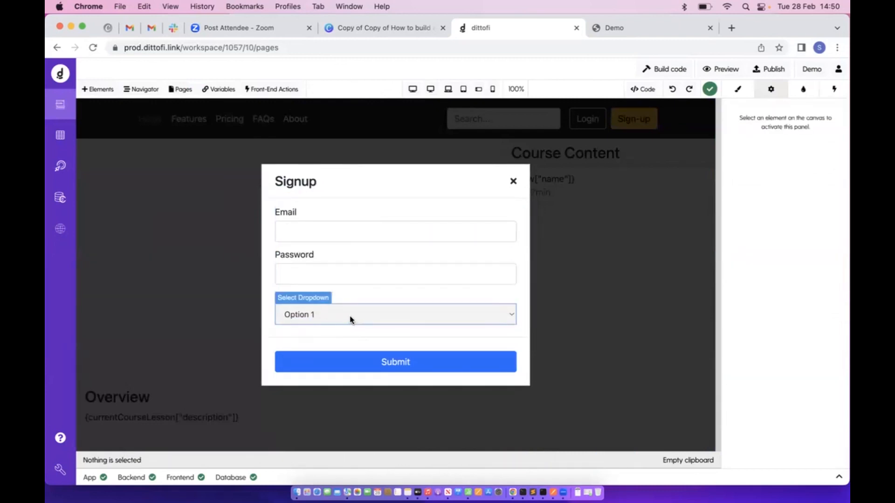
pyautogui.click(349, 318)
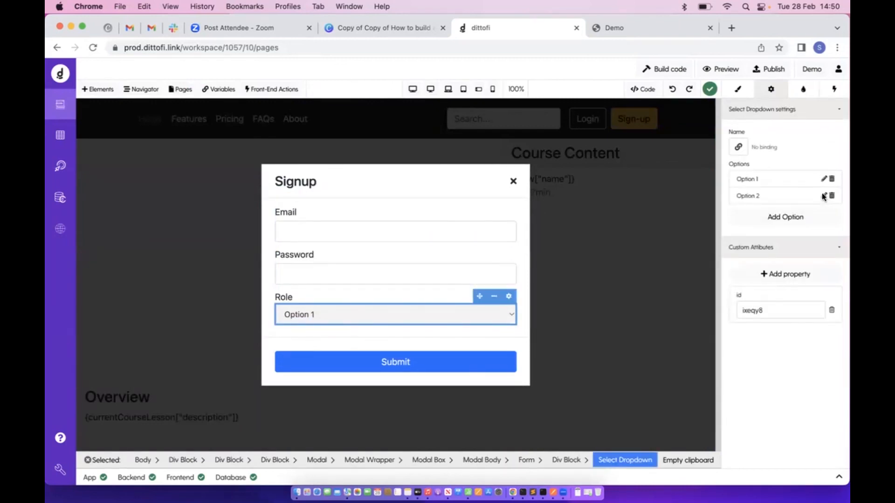
# Rename Option 2 to 'Instructor' with the value Instructor
pyautogui.click(824, 196)
pyautogui.doubleClick(255, 131)
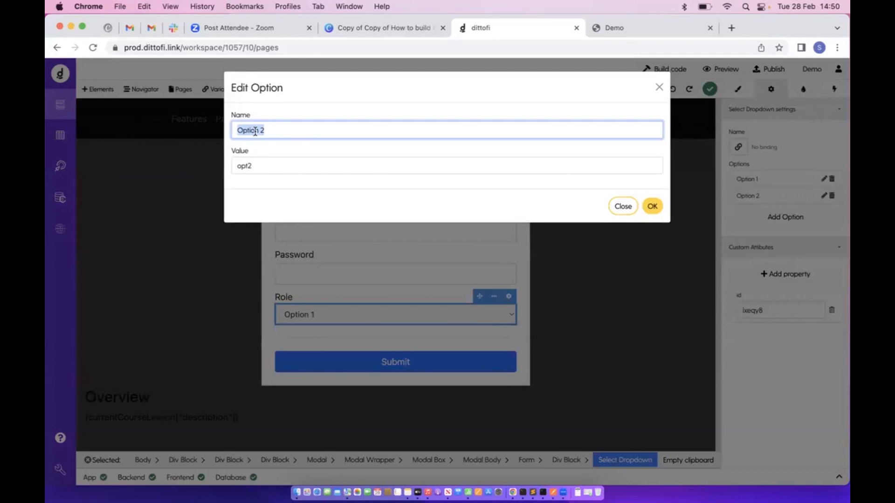
pyautogui.write('Instr')
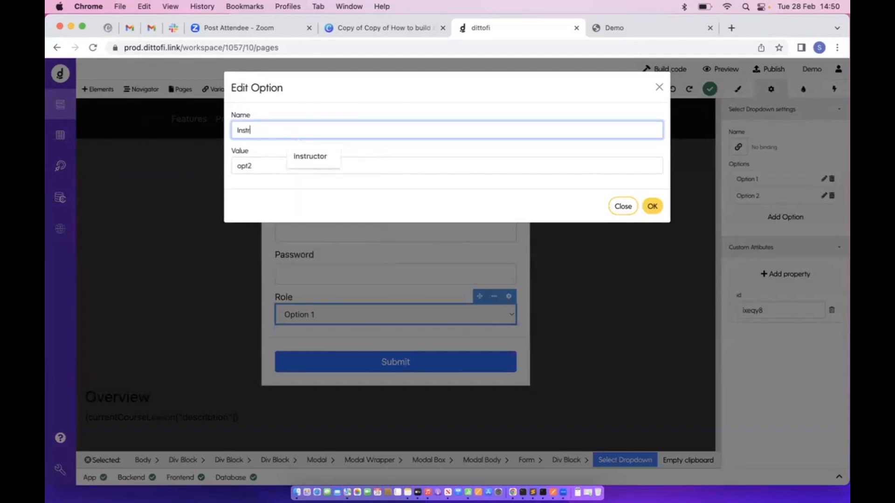
pyautogui.write('uctor')
pyautogui.press('super+a')
pyautogui.press('super+c')
pyautogui.doubleClick(254, 166)
pyautogui.press('super+v')
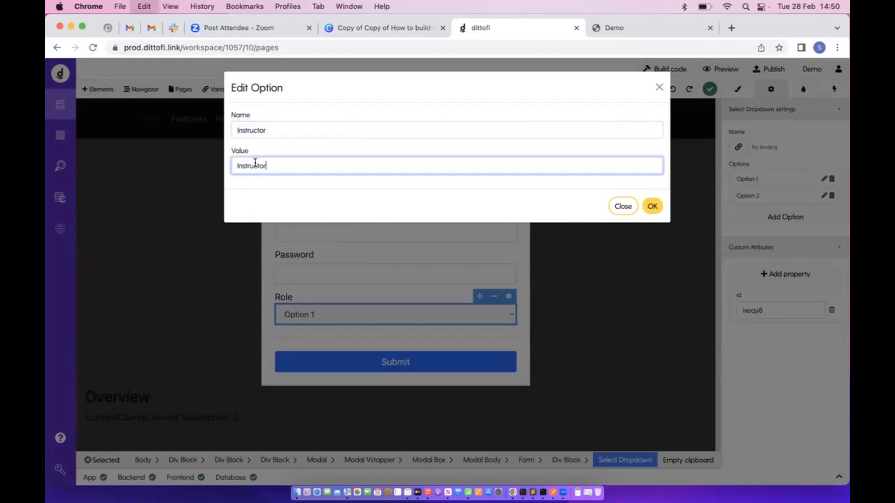
pyautogui.click(652, 206)
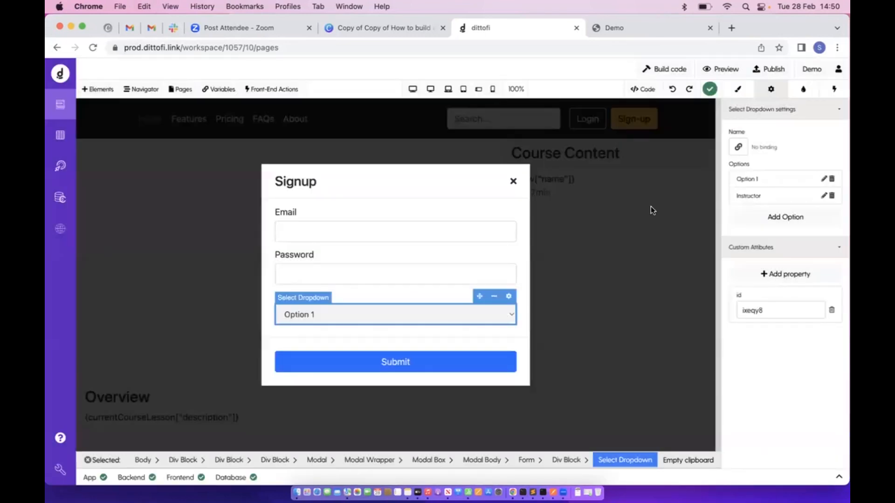
# Add a 'Member' option with the value member
pyautogui.click(816, 221)
pyautogui.click(823, 212)
pyautogui.tripleClick(265, 130)
pyautogui.write('Member')
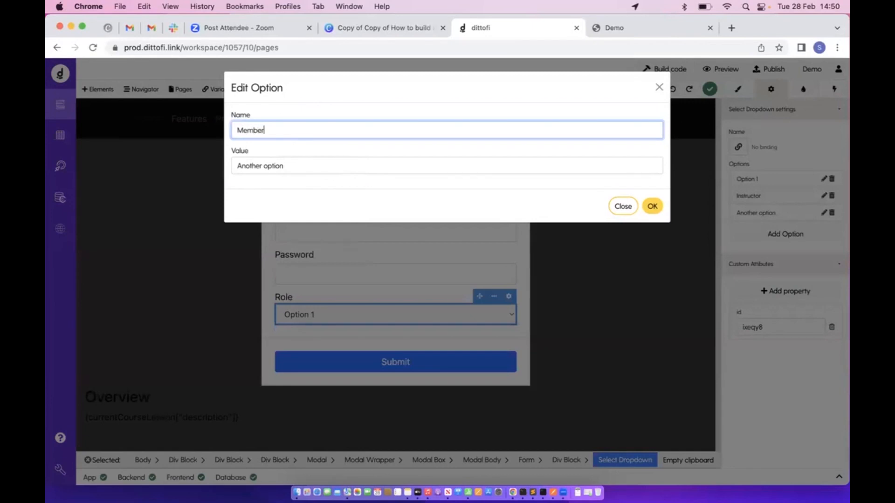
pyautogui.tripleClick(251, 164)
pyautogui.write('Member')
pyautogui.click(242, 167)
pyautogui.press('BackSpace')
pyautogui.write('m')
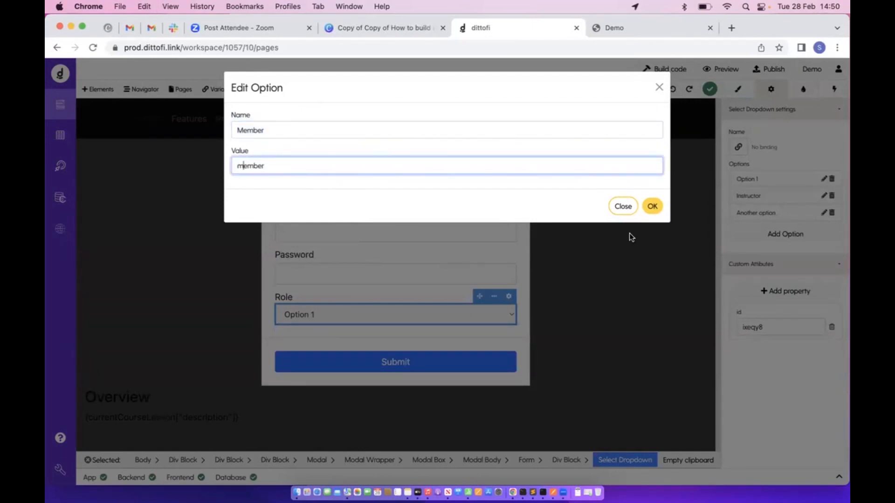
pyautogui.click(652, 207)
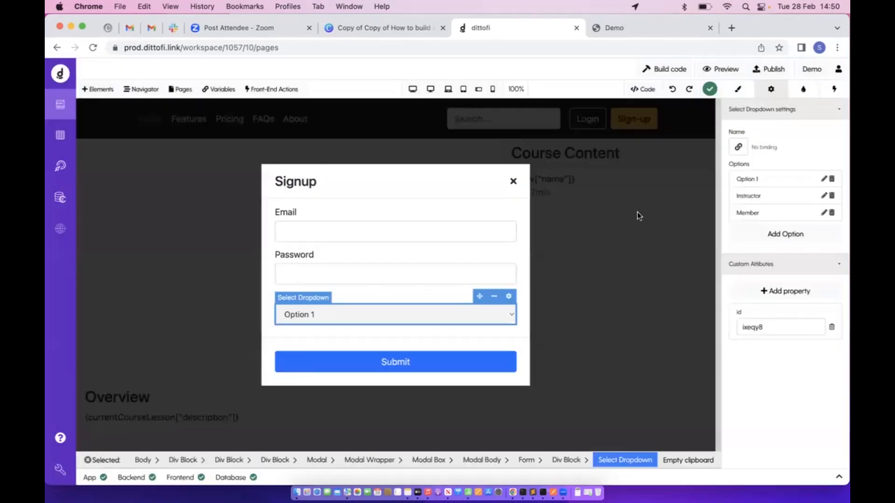
# Rename Option 1 to '-- Select Role --' and clear its opt1 value
pyautogui.click(824, 179)
pyautogui.click(298, 130)
pyautogui.press('super+a')
pyautogui.write('-')
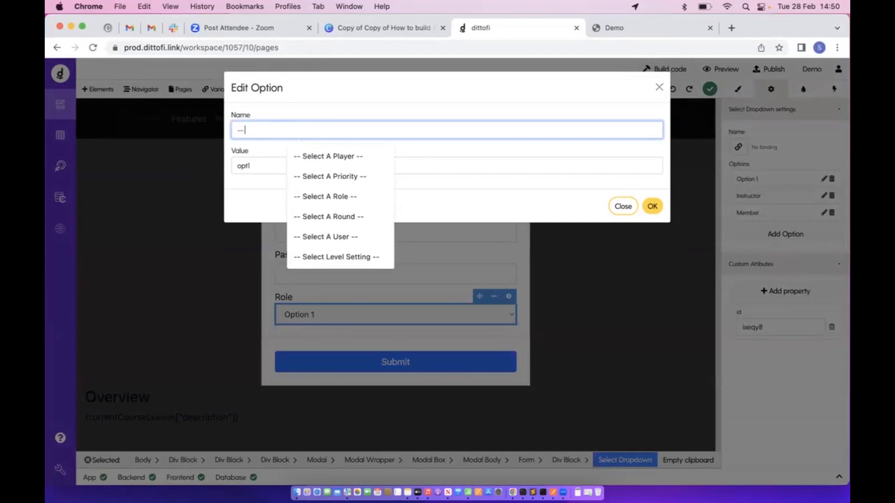
pyautogui.write('- Select Role --')
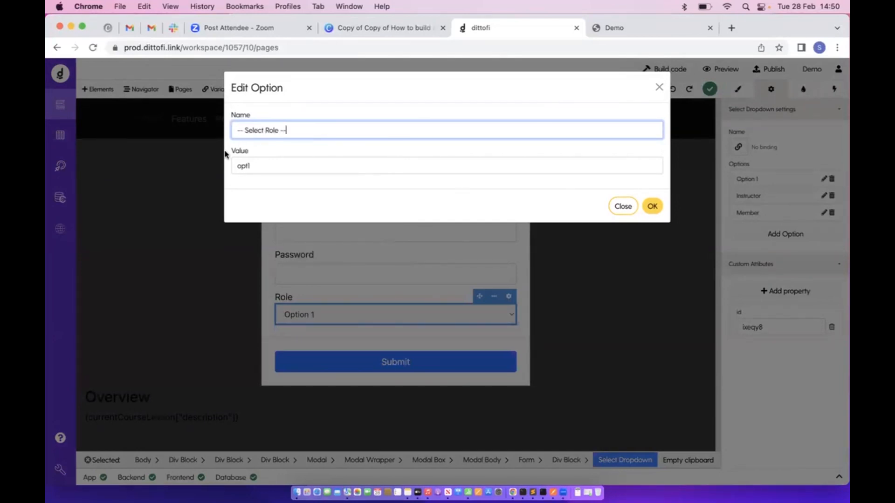
pyautogui.click(246, 165)
pyautogui.press('super+a')
pyautogui.press('BackSpace')
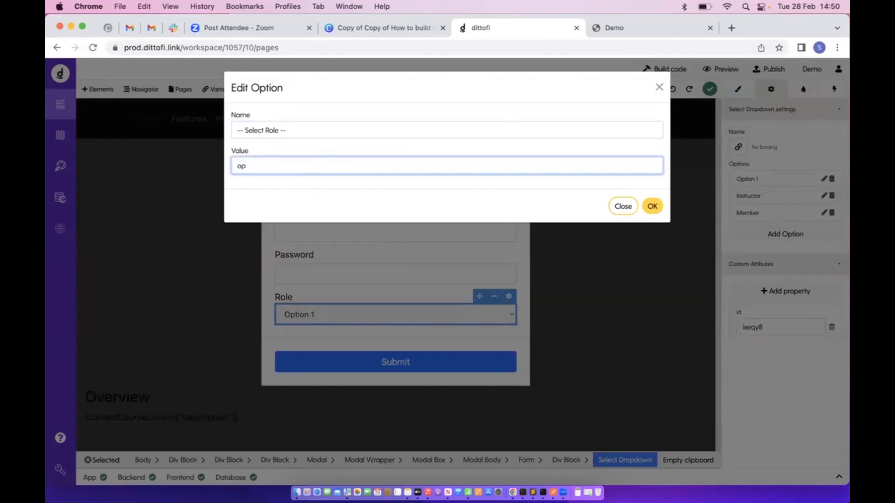
pyautogui.click(651, 206)
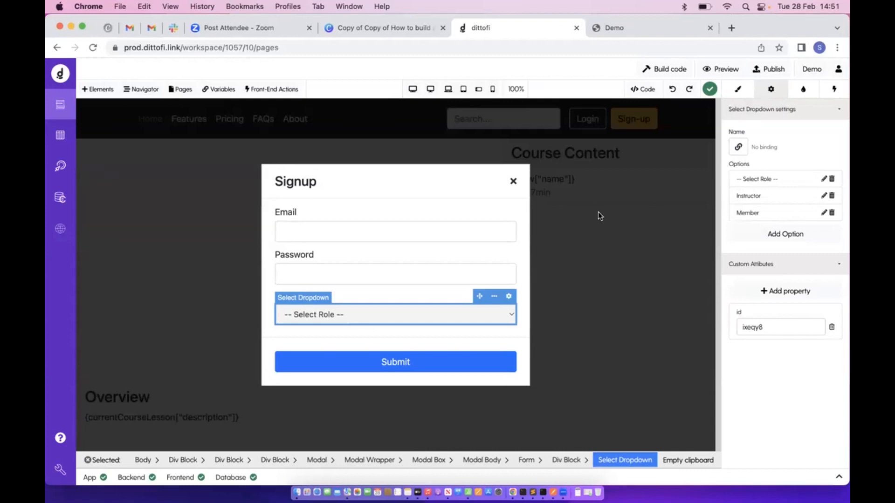
pyautogui.click(423, 233)
# Inspect the signup Email, Password and Role fields in turn
pyautogui.click(397, 270)
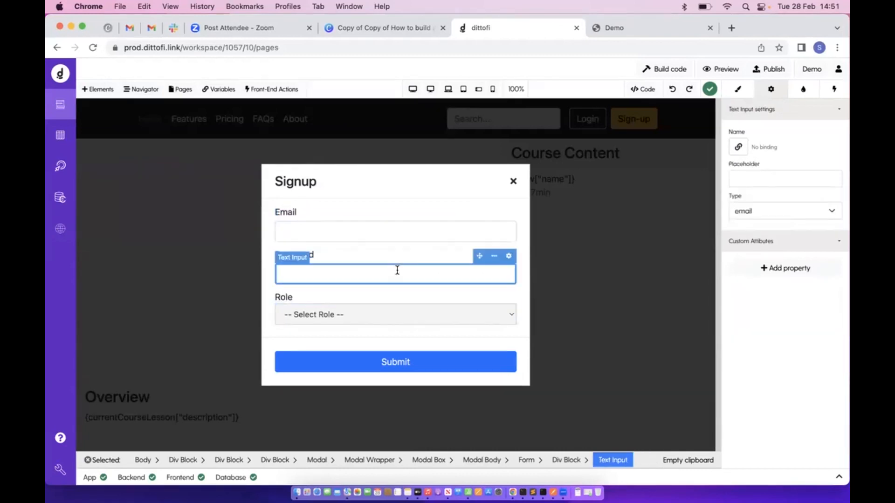
pyautogui.click(394, 314)
pyautogui.click(392, 269)
pyautogui.click(401, 232)
pyautogui.click(383, 269)
pyautogui.click(383, 313)
pyautogui.click(380, 274)
pyautogui.click(391, 235)
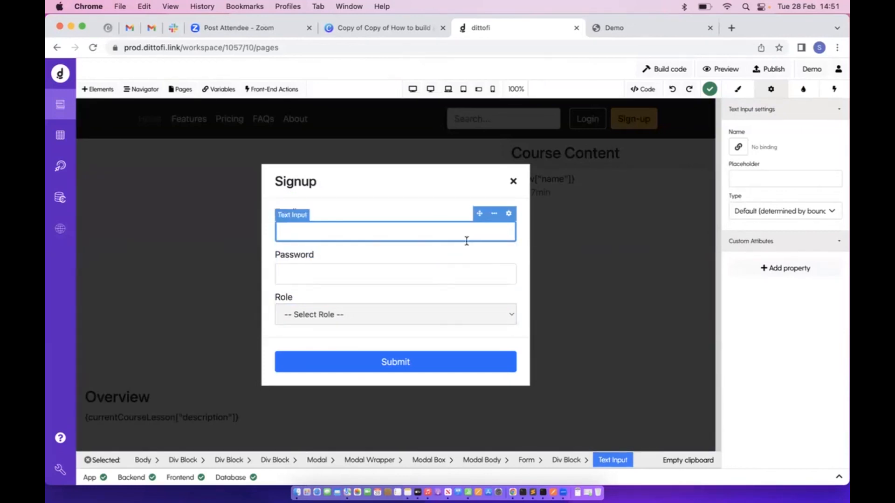
# Name the signup Email input after the epi_signUpEmail variable
pyautogui.click(737, 147)
pyautogui.click(384, 159)
pyautogui.click(320, 115)
pyautogui.write('e')
pyautogui.press('BackSpace')
pyautogui.write('ema')
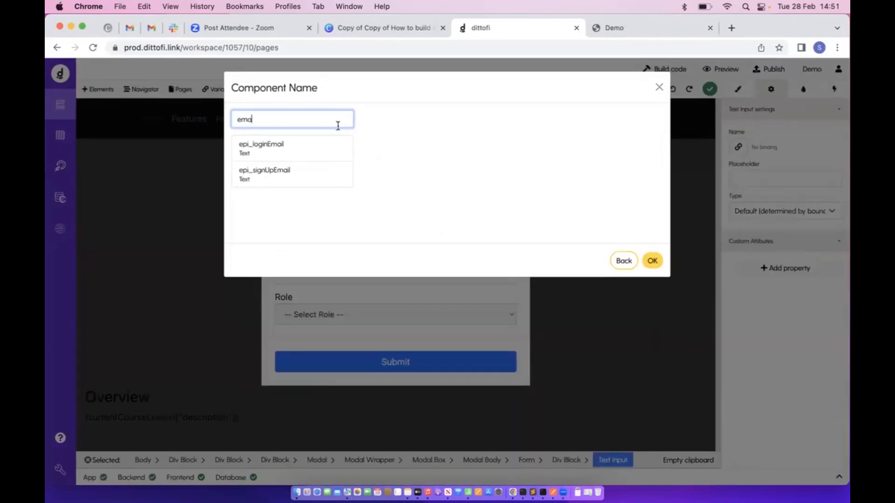
pyautogui.click(312, 147)
pyautogui.click(300, 179)
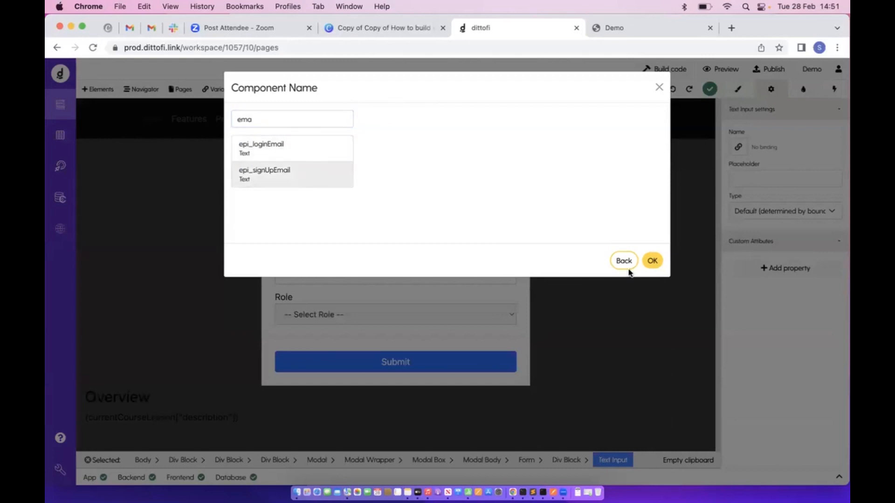
pyautogui.click(654, 260)
# Name the signup Password input epi_signUpPassword
pyautogui.click(405, 278)
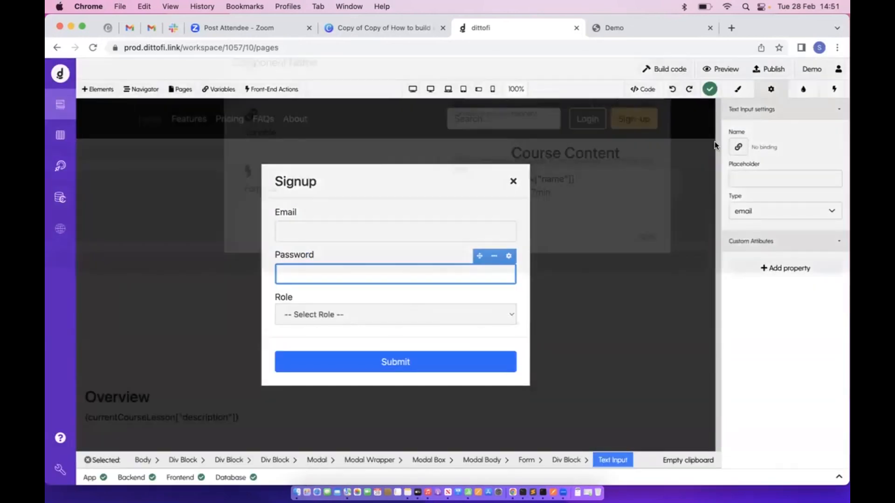
pyautogui.click(738, 147)
pyautogui.click(324, 146)
pyautogui.click(297, 122)
pyautogui.write('pas')
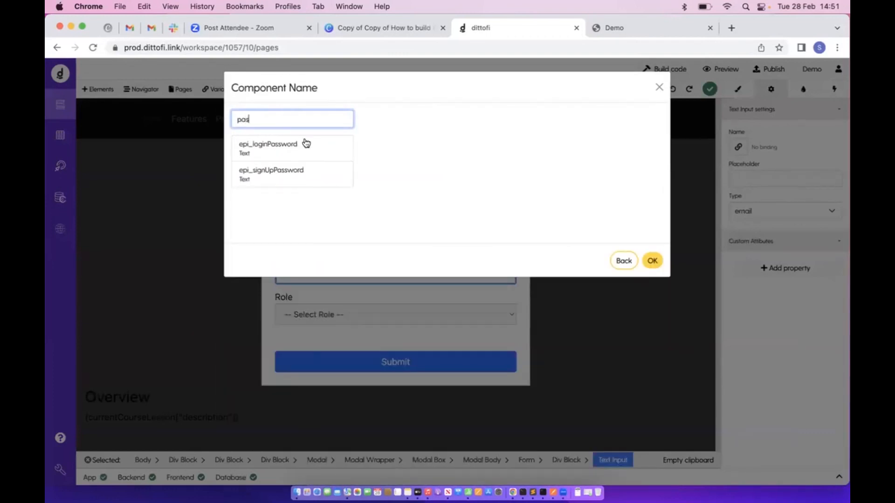
pyautogui.click(300, 173)
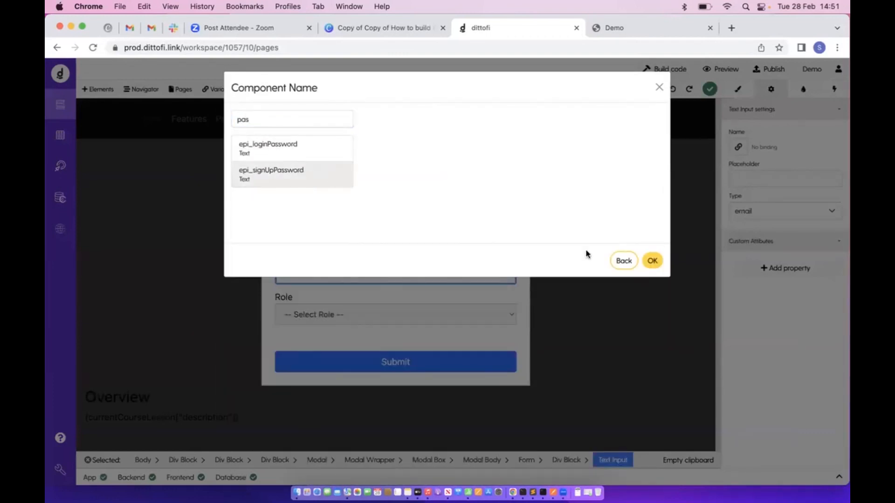
pyautogui.click(651, 260)
# Name the Role dropdown epi_signUpRole and recheck the Password input's name
pyautogui.click(447, 315)
pyautogui.click(738, 147)
pyautogui.click(275, 120)
pyautogui.write('role')
pyautogui.click(289, 151)
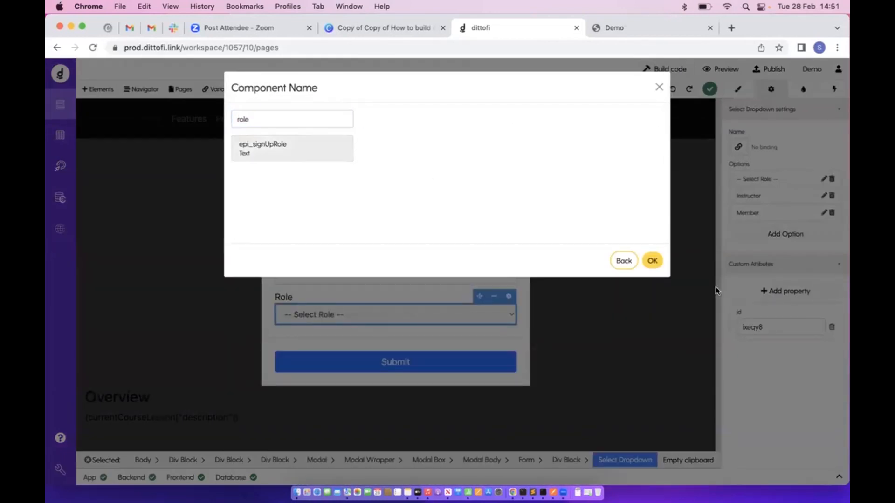
pyautogui.click(652, 260)
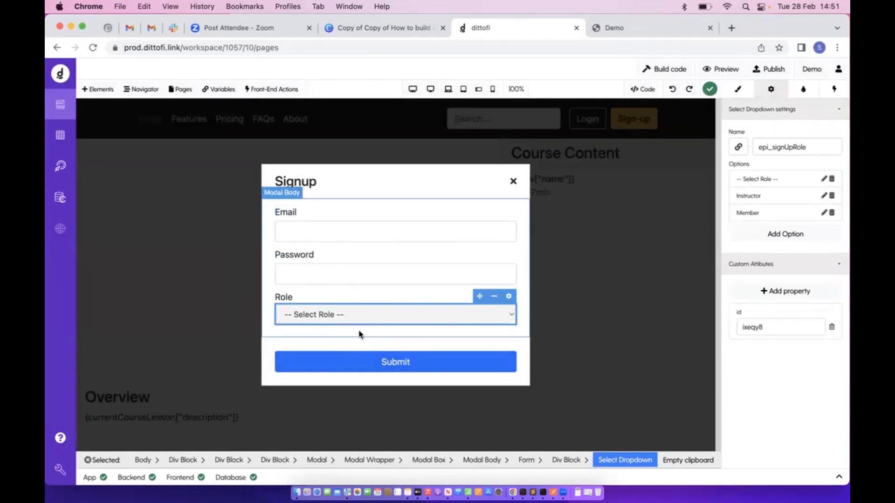
pyautogui.click(356, 278)
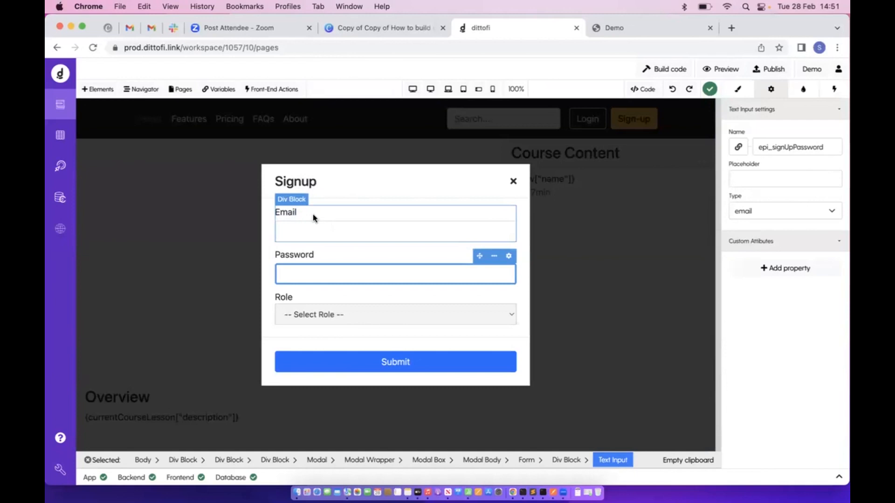
pyautogui.click(97, 89)
pyautogui.click(226, 141)
# Add a Heading under Email with text bound to epi_signUpEmail, rebuild, and view the Demo
pyautogui.write('head')
pyautogui.moveTo(144, 199); pyautogui.dragTo(380, 248)
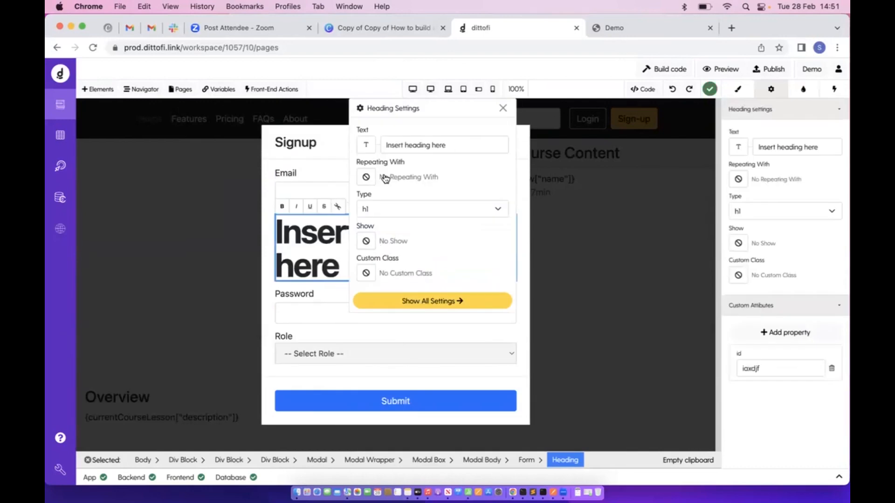
pyautogui.click(366, 145)
pyautogui.click(296, 118)
pyautogui.write('ema')
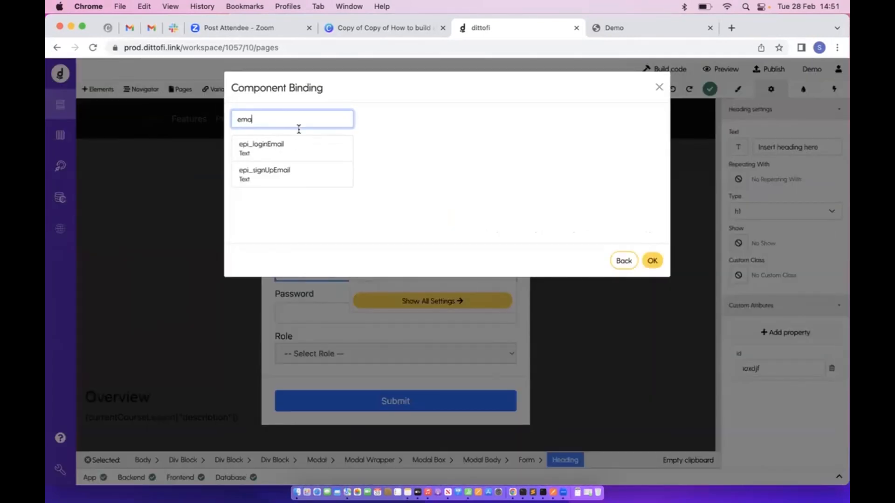
pyautogui.click(300, 171)
pyautogui.click(652, 261)
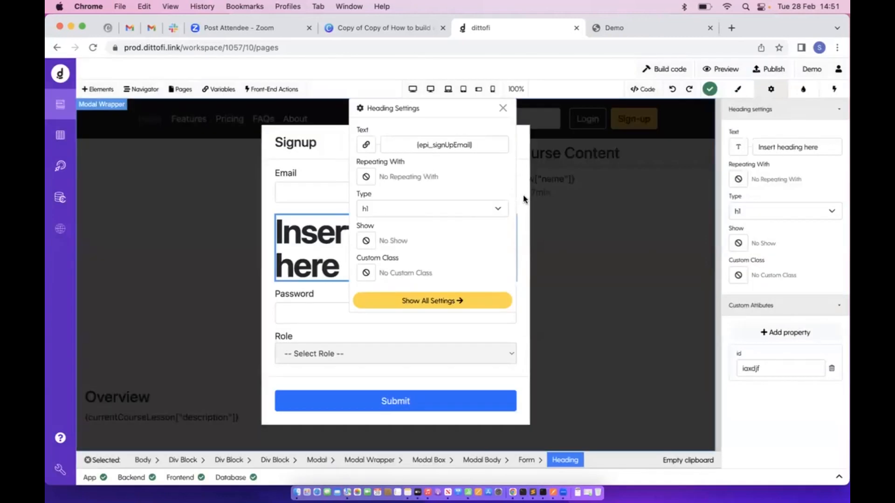
pyautogui.click(503, 109)
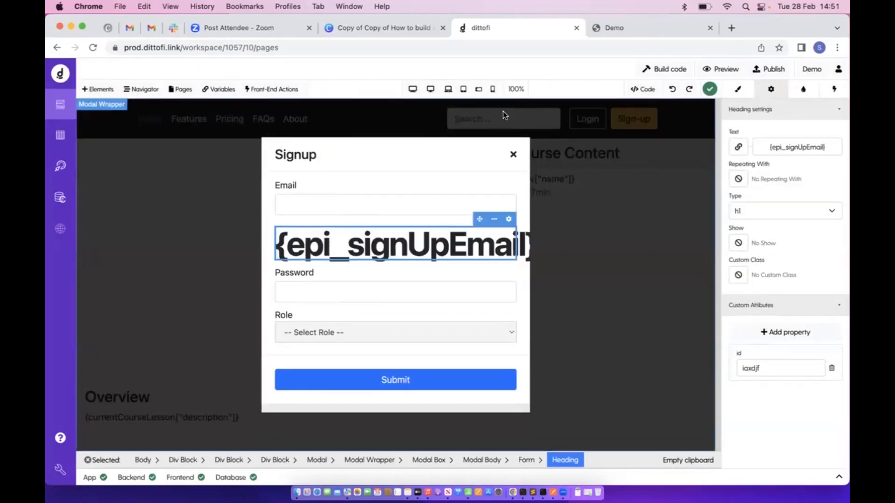
pyautogui.click(680, 71)
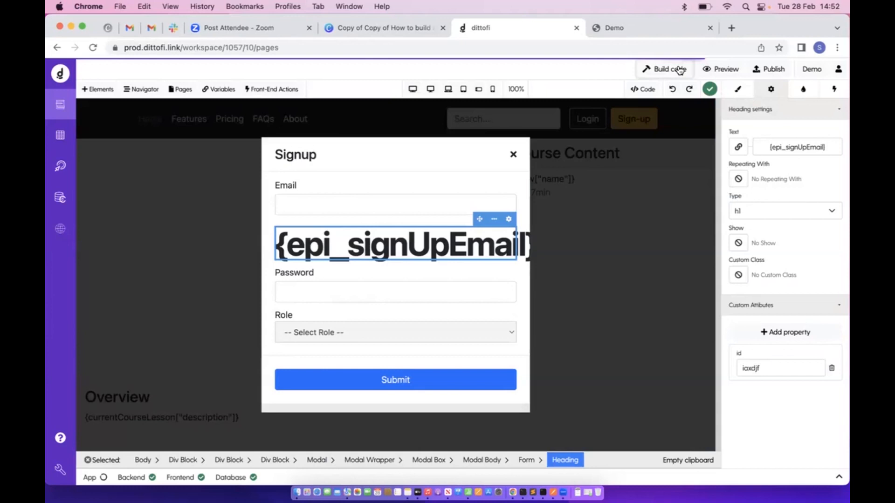
pyautogui.click(693, 33)
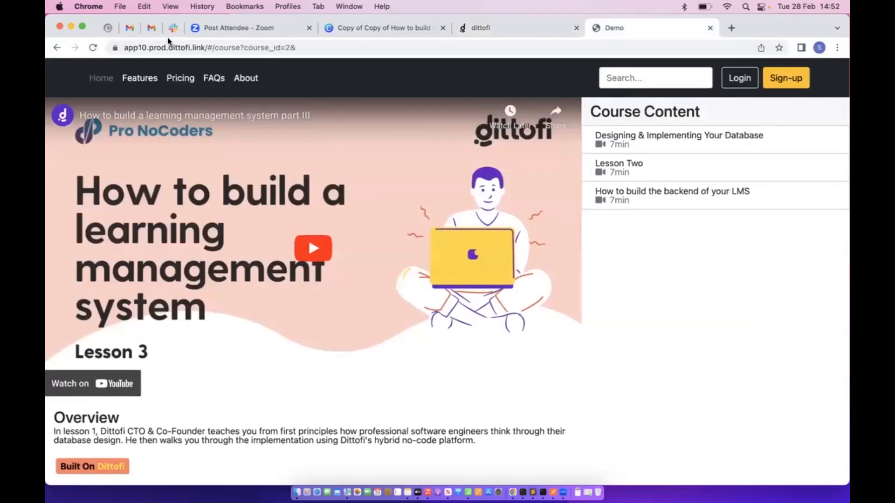
# Reload the demo, open Sign-up and type test text into Email to watch the heading echo it
pyautogui.click(93, 49)
pyautogui.click(799, 82)
pyautogui.click(424, 231)
pyautogui.write('jjjjjj')
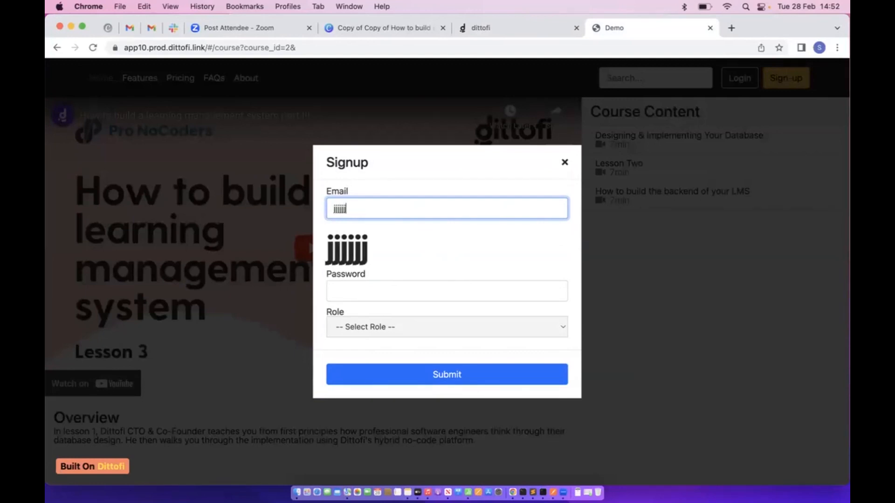
pyautogui.press('super+a')
pyautogui.write('samue')
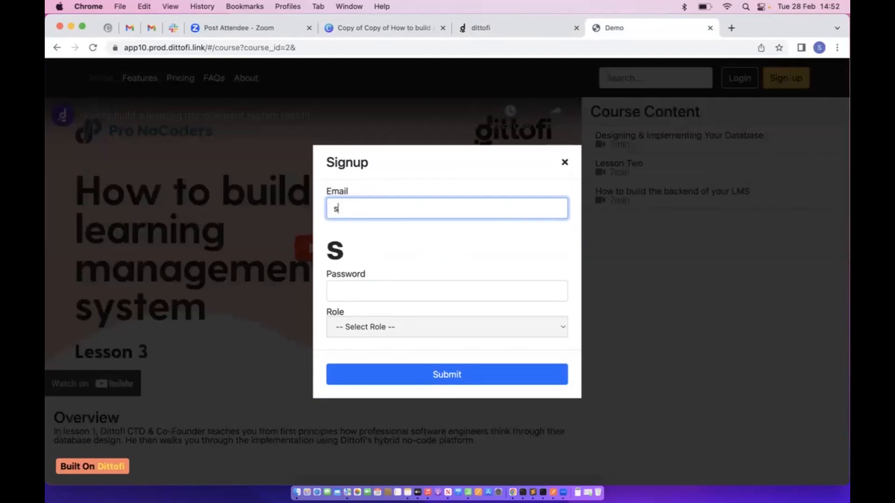
pyautogui.write('l')
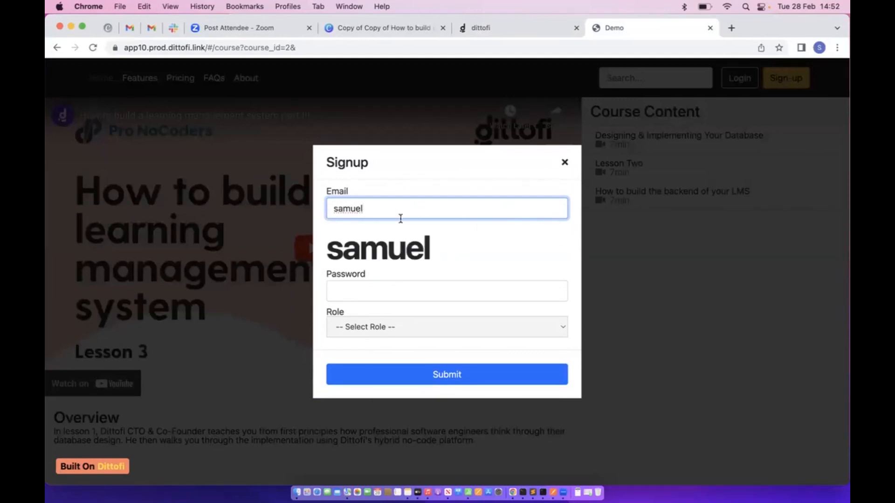
pyautogui.click(517, 27)
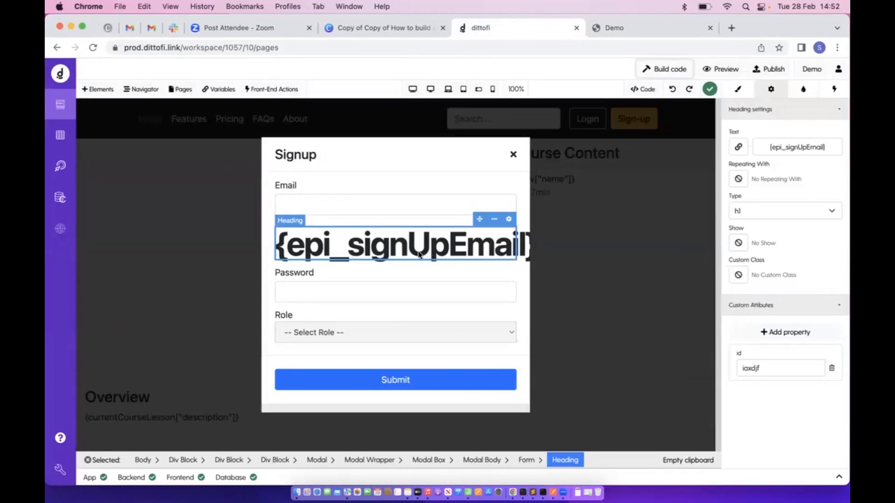
# Delete the test heading from the Signup form and bring up the Front-End Actions list
pyautogui.click(407, 203)
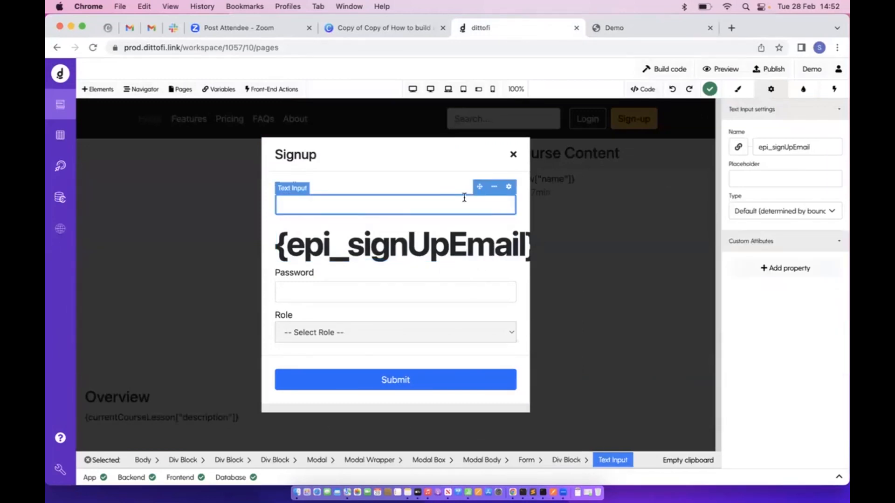
pyautogui.click(463, 246)
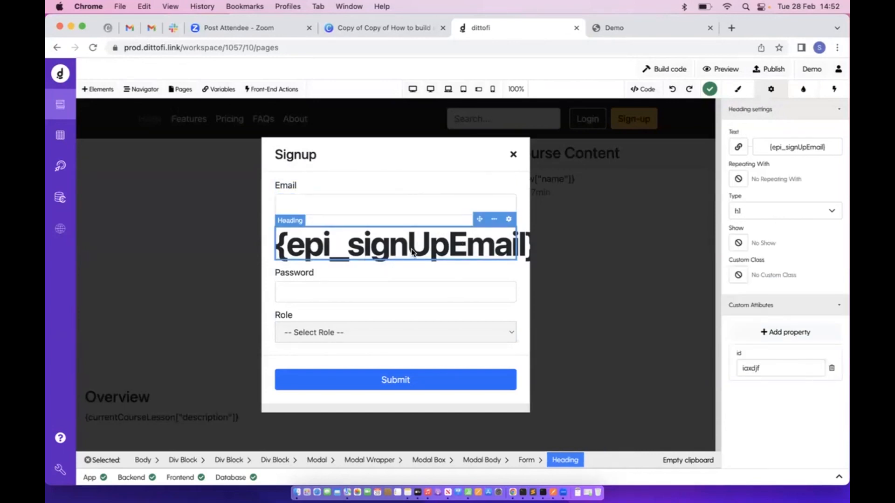
pyautogui.click(377, 208)
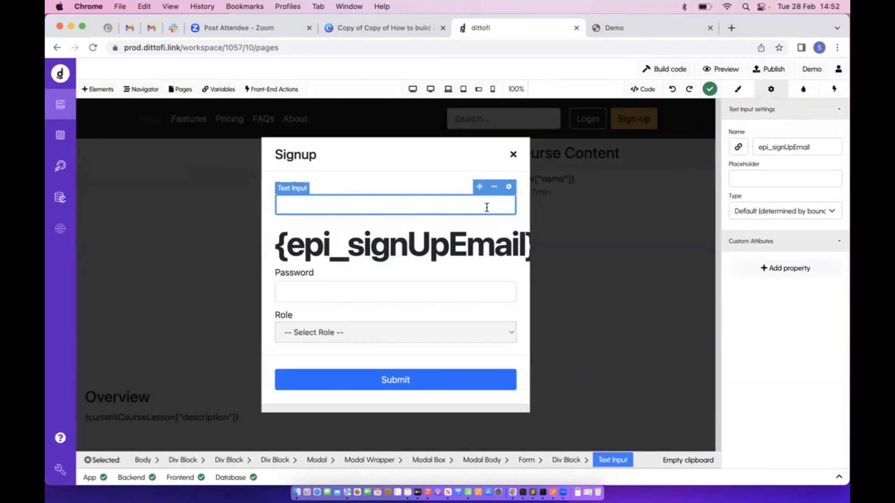
pyautogui.click(379, 258)
pyautogui.press('Delete')
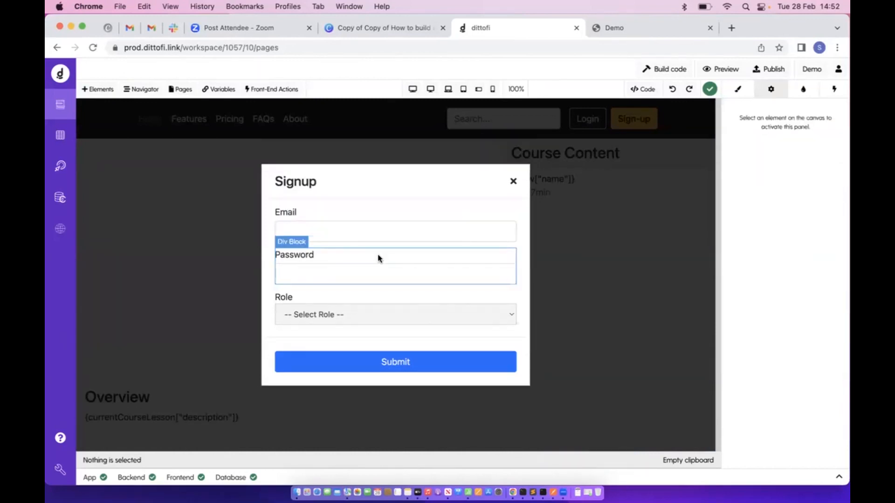
pyautogui.click(272, 89)
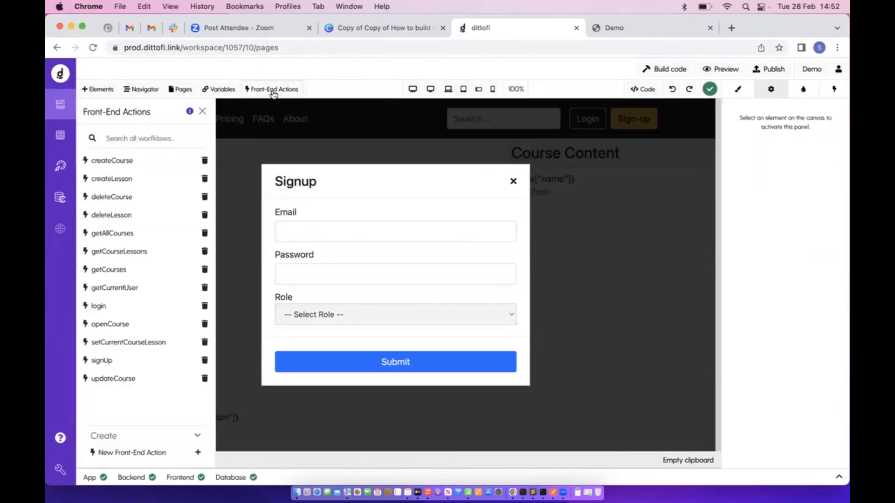
pyautogui.click(179, 134)
pyautogui.write('crea')
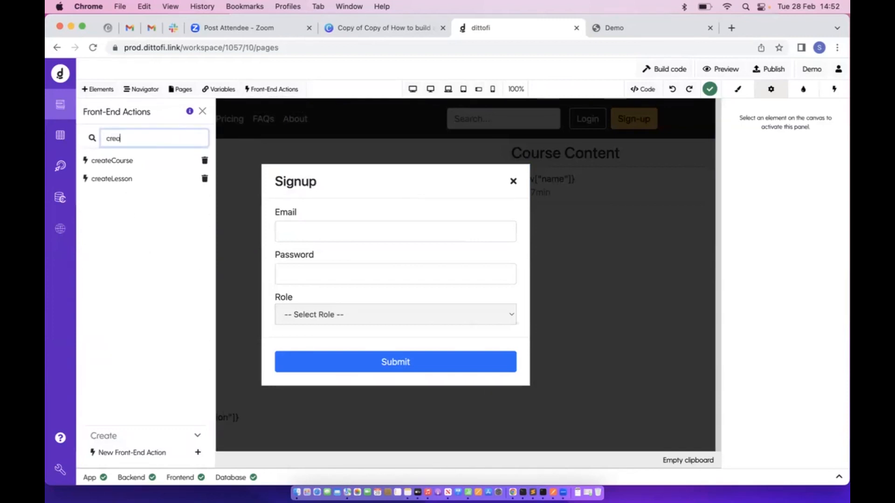
pyautogui.press('BackSpace')
pyautogui.press('BackSpace')
pyautogui.press('BackSpace')
pyautogui.write('sig')
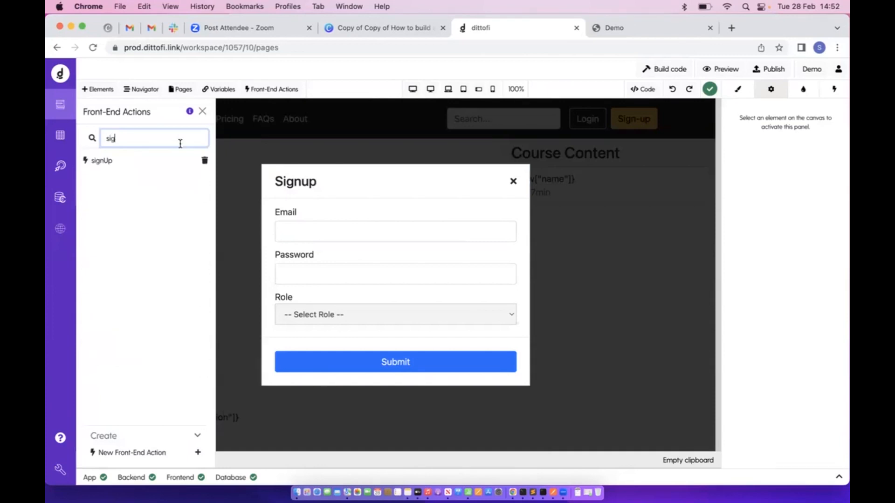
pyautogui.click(166, 165)
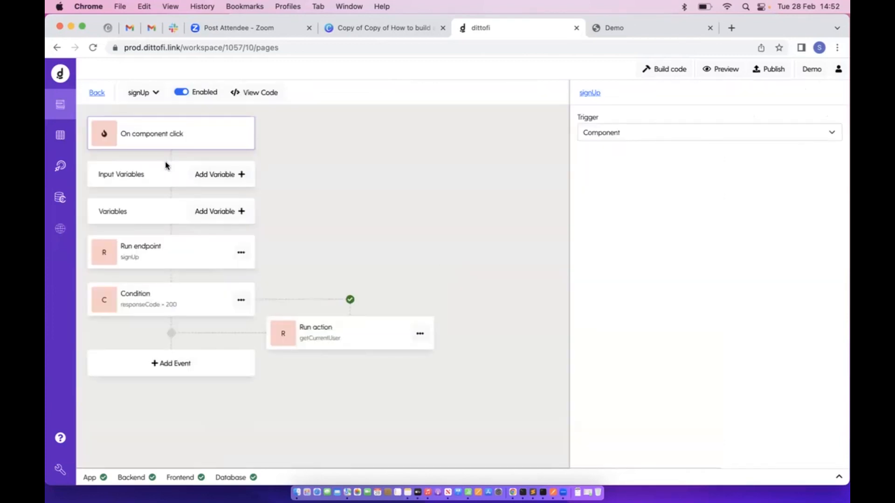
pyautogui.click(165, 246)
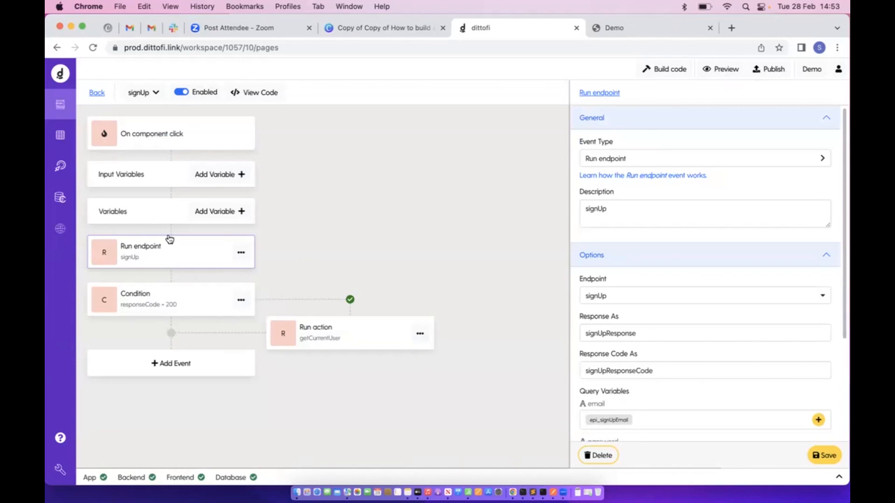
pyautogui.click(605, 301)
pyautogui.click(613, 302)
pyautogui.scroll(-5, 604, 302)
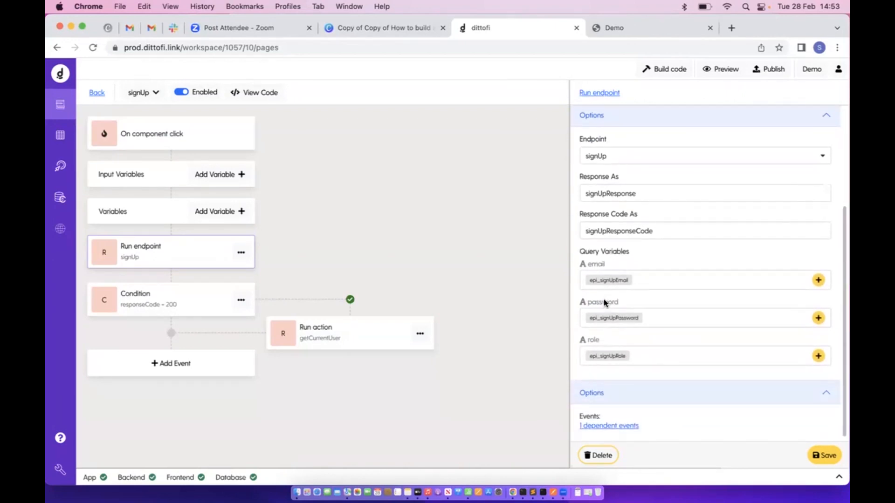
pyautogui.moveTo(583, 266); pyautogui.dragTo(626, 264)
pyautogui.moveTo(587, 304); pyautogui.dragTo(630, 306)
pyautogui.moveTo(583, 345); pyautogui.dragTo(634, 345)
pyautogui.click(90, 101)
pyautogui.click(333, 233)
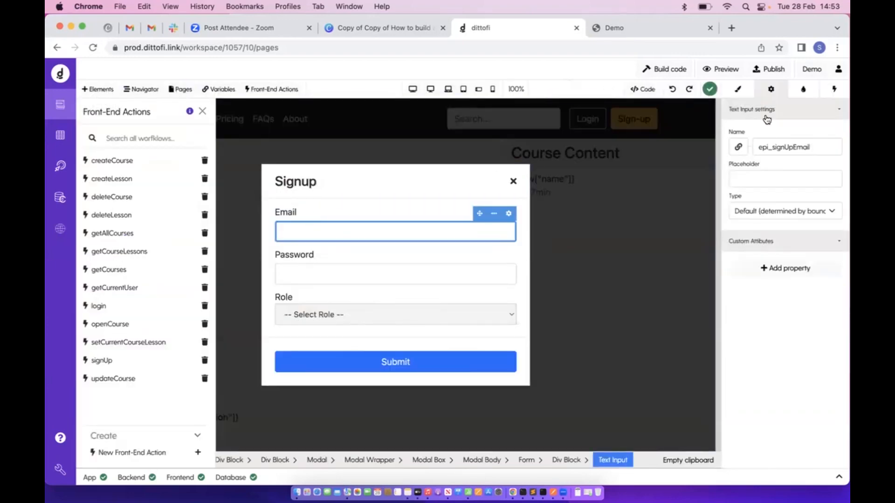
# Give the Signup Submit button an On Click action running the signUp workflow
pyautogui.click(340, 273)
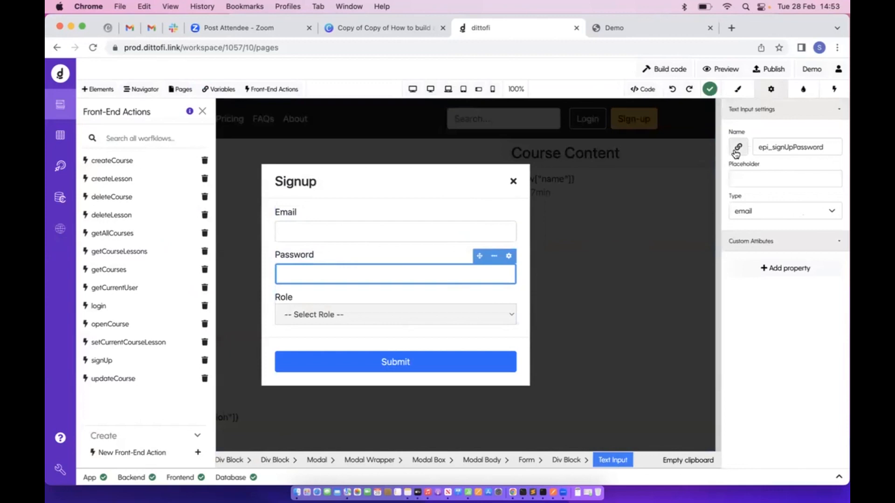
pyautogui.click(355, 321)
pyautogui.click(367, 226)
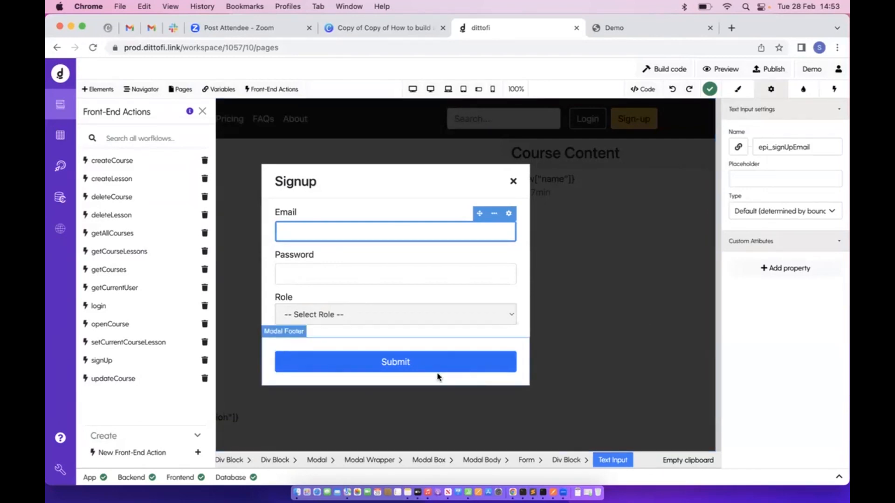
pyautogui.click(329, 365)
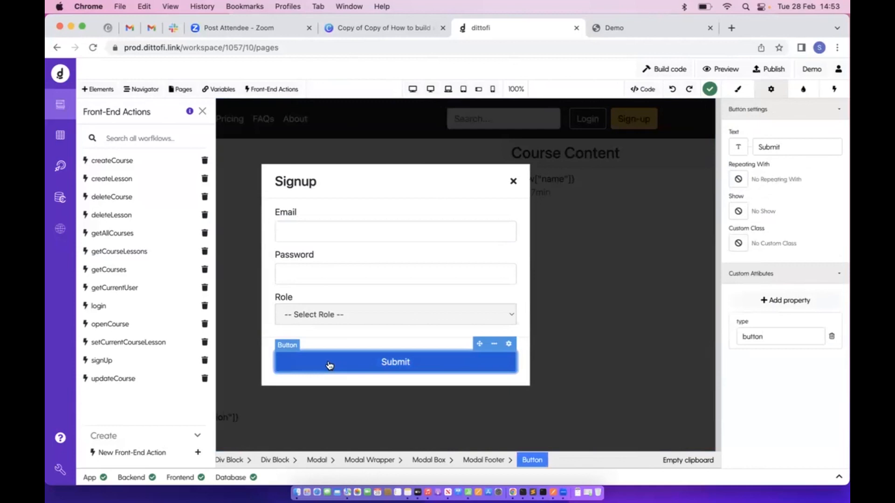
pyautogui.click(834, 89)
pyautogui.click(793, 120)
pyautogui.click(769, 186)
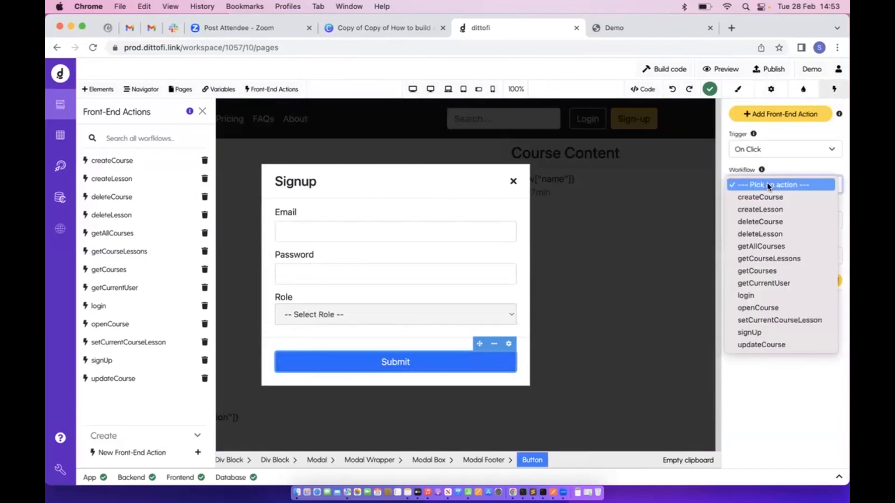
pyautogui.click(750, 332)
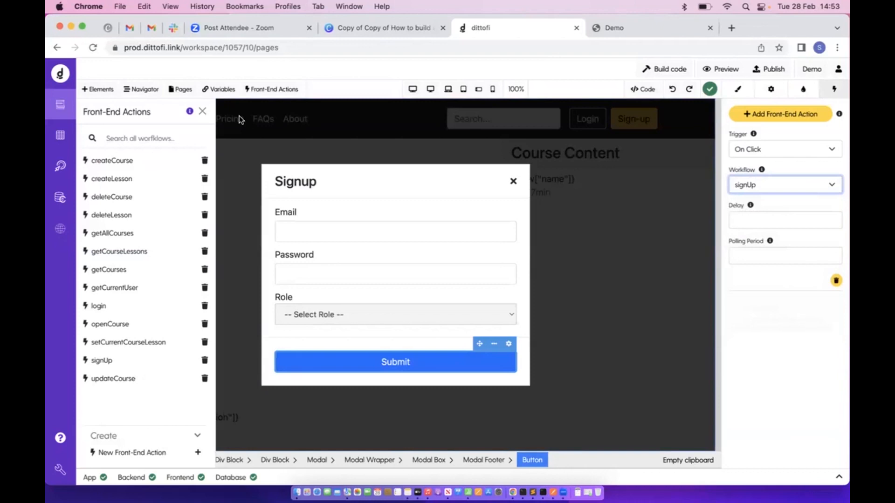
# Close the Front-End Actions list and select the Signup modal's settings
pyautogui.click(203, 112)
pyautogui.click(184, 202)
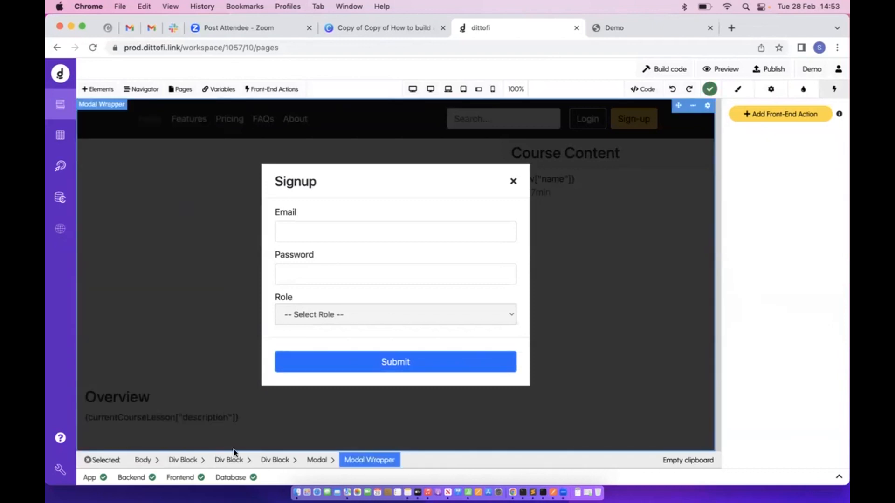
pyautogui.click(314, 460)
pyautogui.click(771, 89)
# Hide the Signup modal in preview and show the Login modal instead
pyautogui.click(766, 150)
pyautogui.click(767, 159)
pyautogui.click(587, 118)
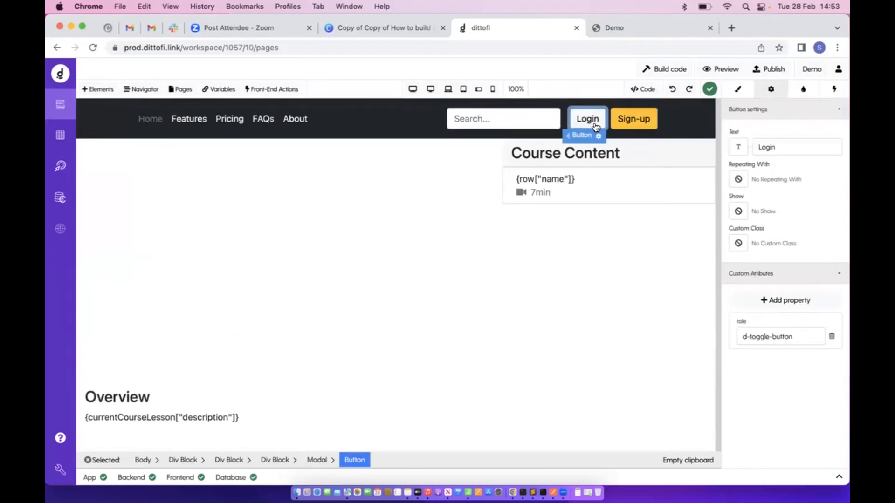
pyautogui.click(317, 460)
pyautogui.click(767, 145)
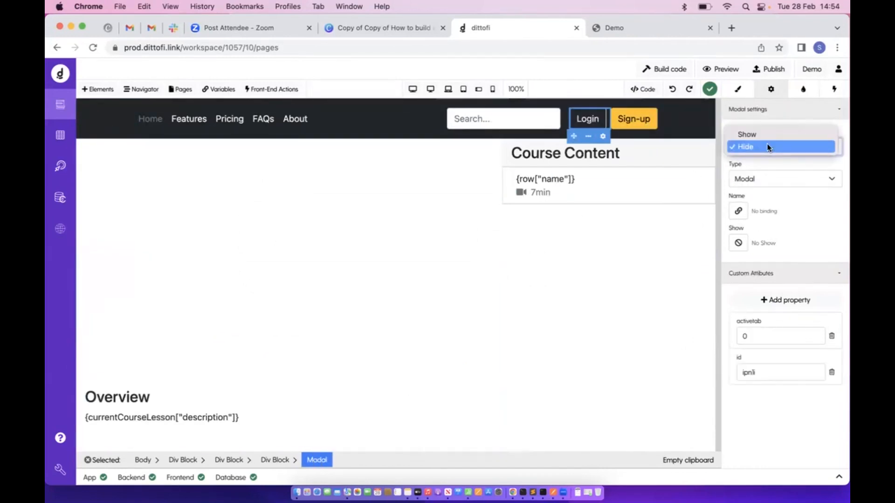
pyautogui.click(768, 135)
# Name the Login email field epi_loginEmail
pyautogui.click(426, 251)
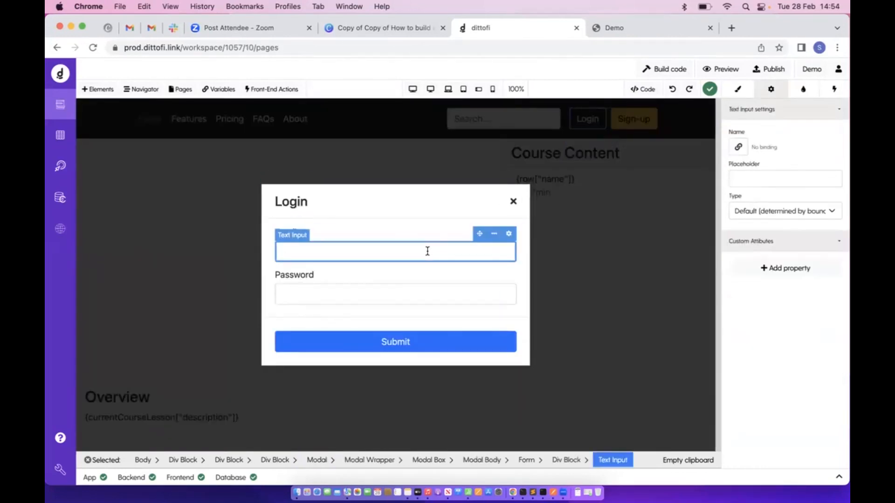
pyautogui.click(738, 147)
pyautogui.click(303, 164)
pyautogui.click(294, 120)
pyautogui.write('ema')
pyautogui.click(309, 155)
pyautogui.click(652, 260)
# Name the Login password field epi_loginPassword
pyautogui.click(415, 289)
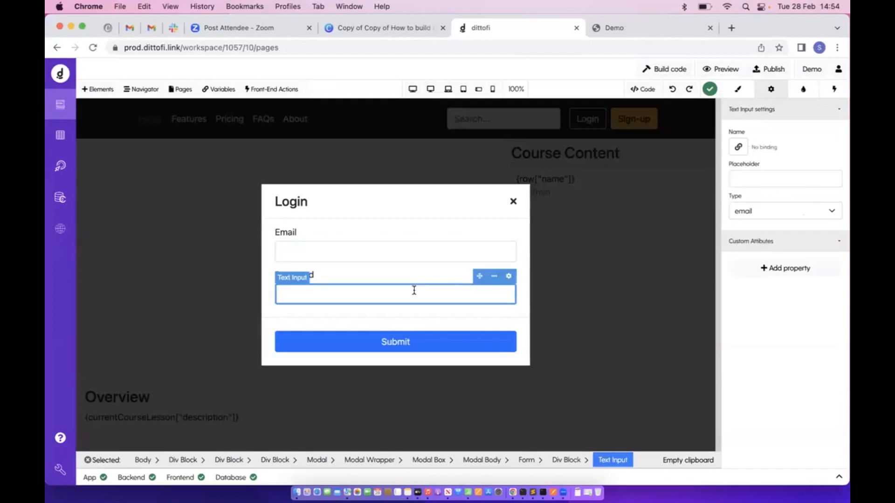
pyautogui.click(738, 147)
pyautogui.click(293, 119)
pyautogui.write('logi')
pyautogui.click(284, 177)
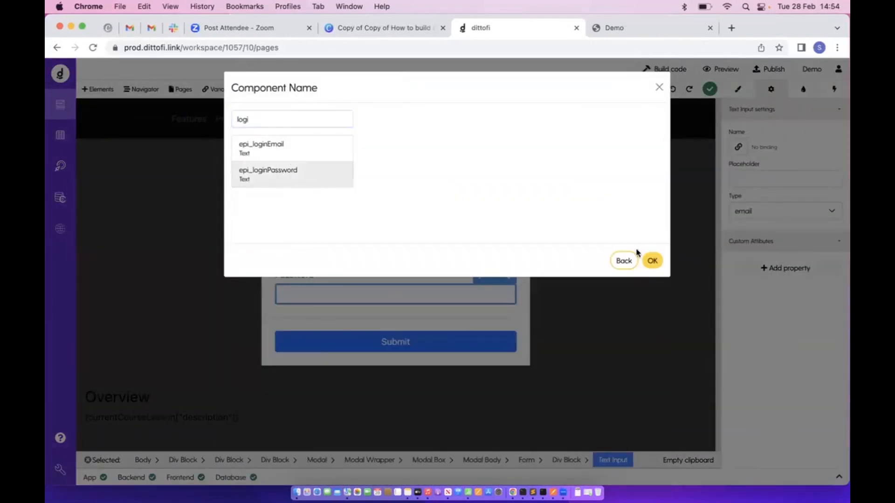
pyautogui.click(651, 260)
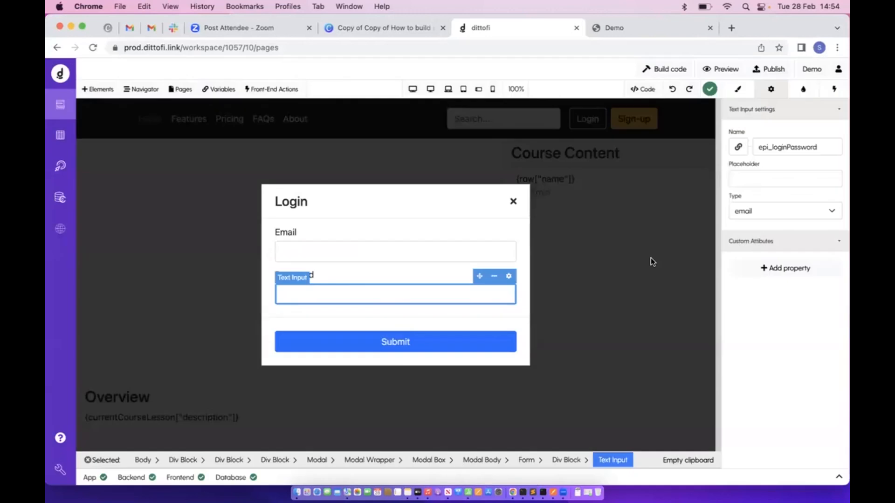
# Make the Login Submit button run the login workflow on click
pyautogui.click(386, 345)
pyautogui.click(834, 89)
pyautogui.click(800, 121)
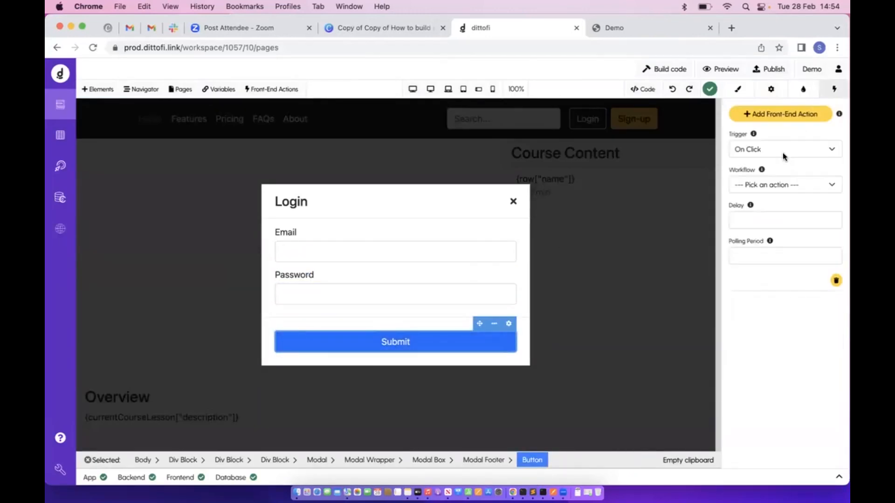
pyautogui.click(785, 185)
pyautogui.click(746, 296)
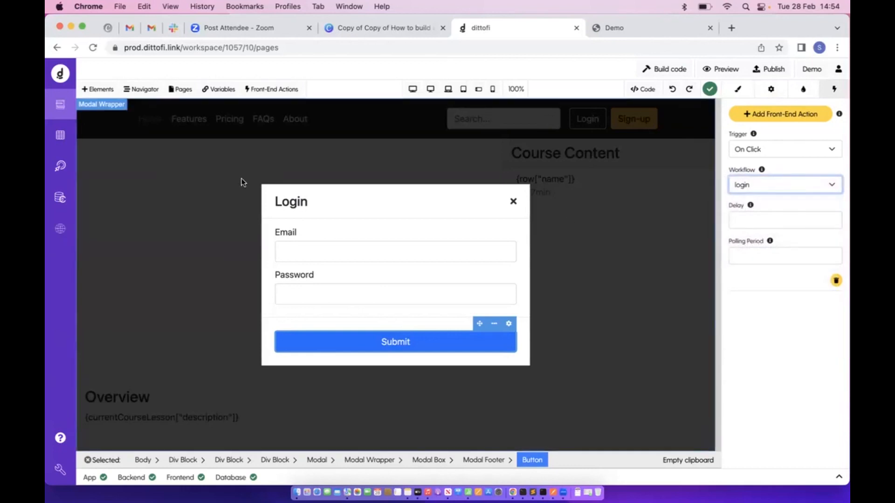
# Set the Login modal's preview visibility to Hide
pyautogui.click(182, 228)
pyautogui.click(316, 462)
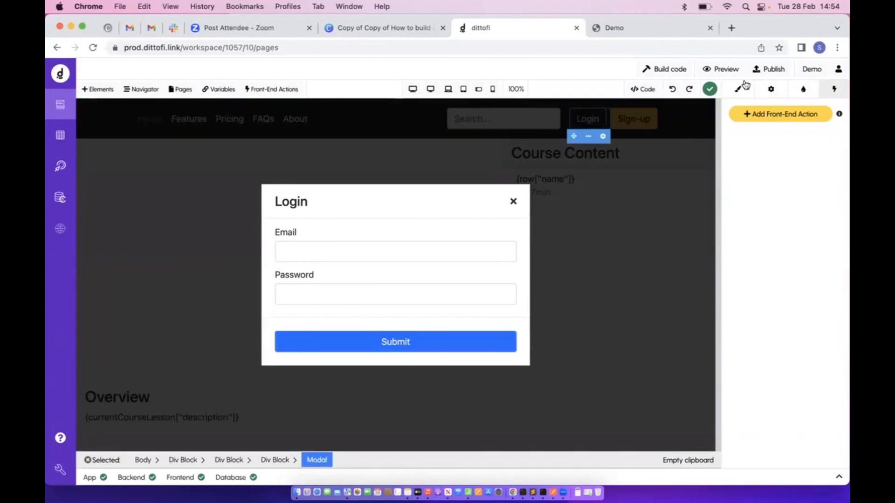
pyautogui.click(772, 92)
pyautogui.click(773, 146)
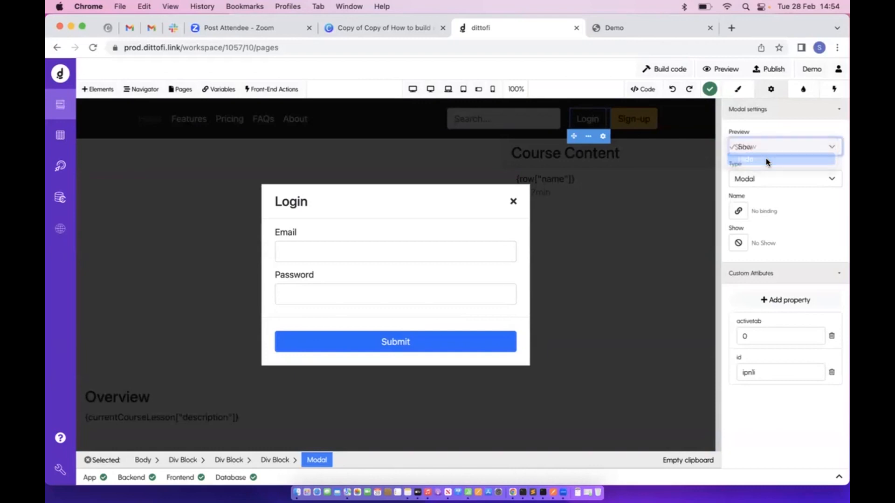
pyautogui.click(765, 158)
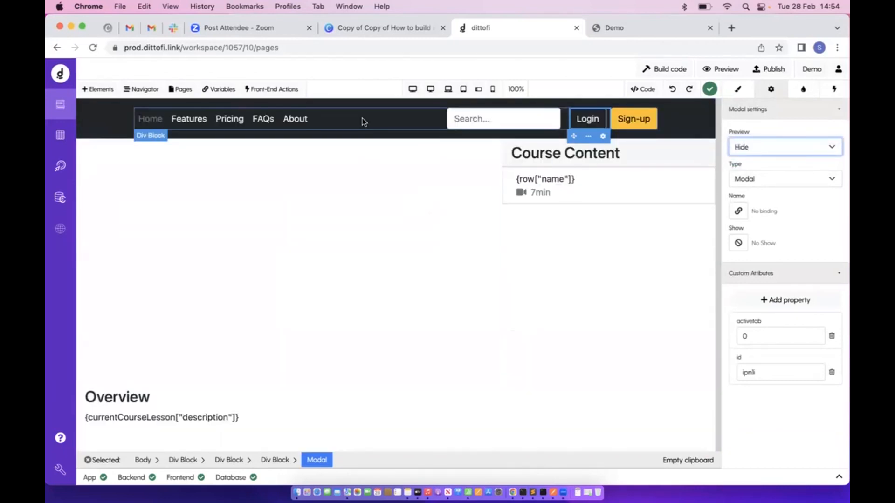
# Delete About, Pricing, Features and the search box from the navbar, then rebuild and view the Demo
pyautogui.click(294, 127)
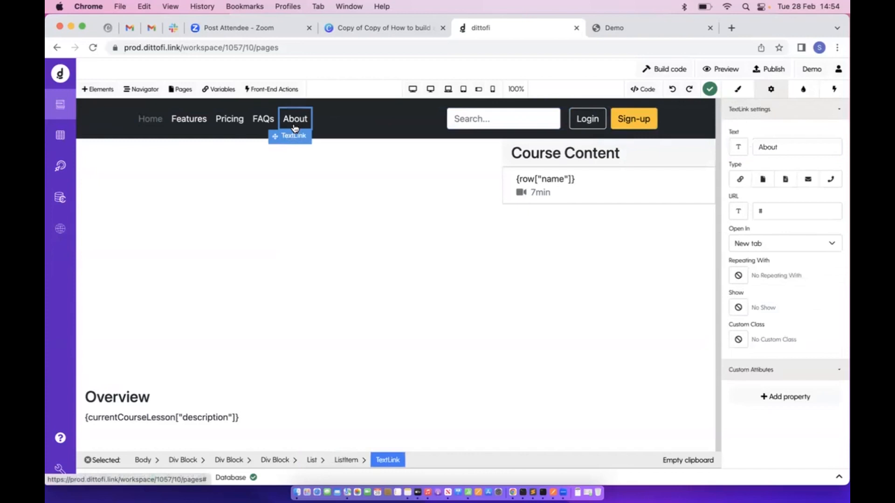
pyautogui.press('Escape')
pyautogui.click(236, 129)
pyautogui.press('Delete')
pyautogui.click(188, 120)
pyautogui.press('Delete')
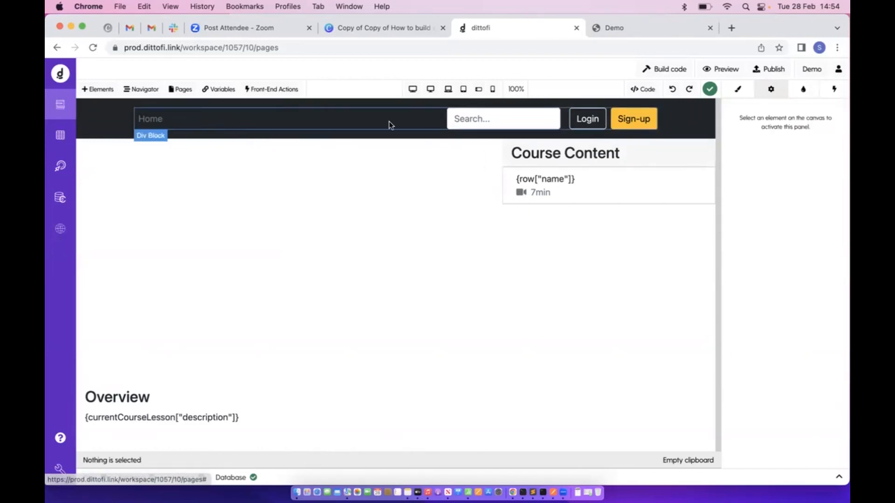
pyautogui.click(457, 121)
pyautogui.press('Delete')
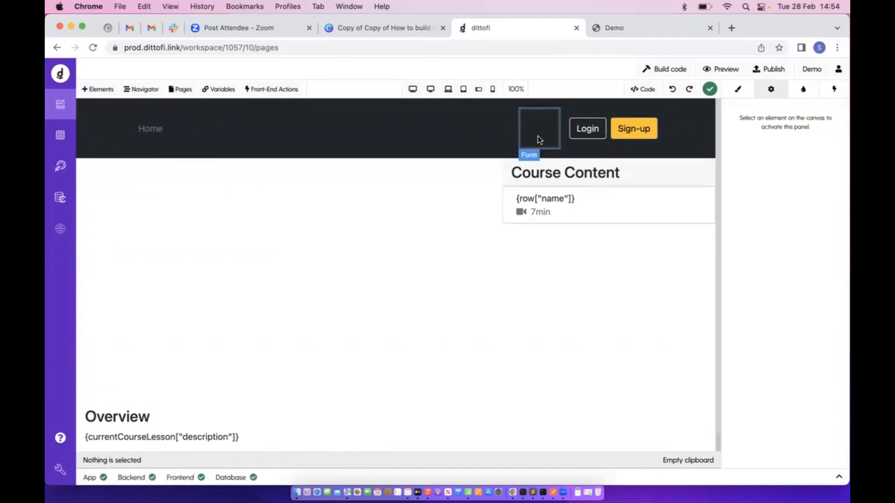
pyautogui.click(471, 120)
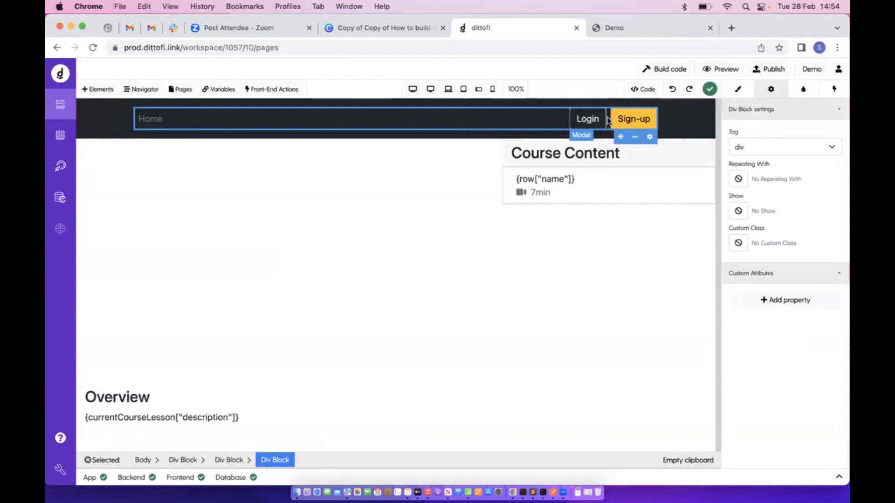
pyautogui.click(677, 73)
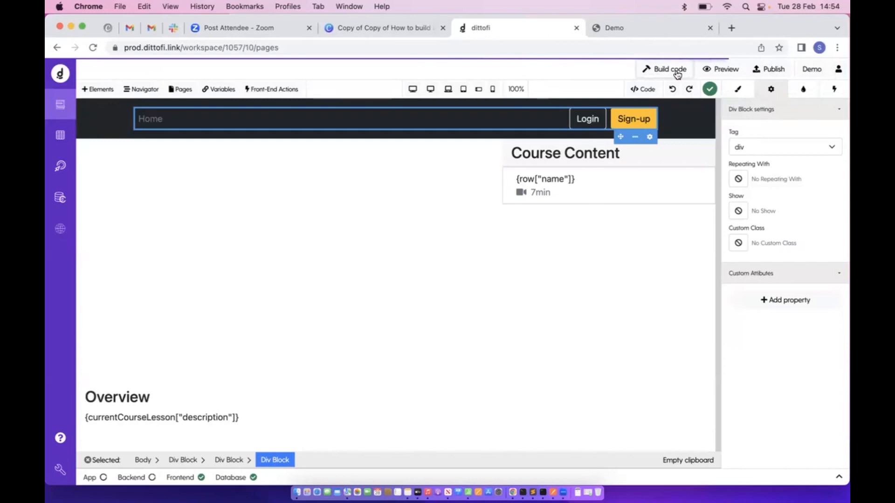
pyautogui.click(620, 28)
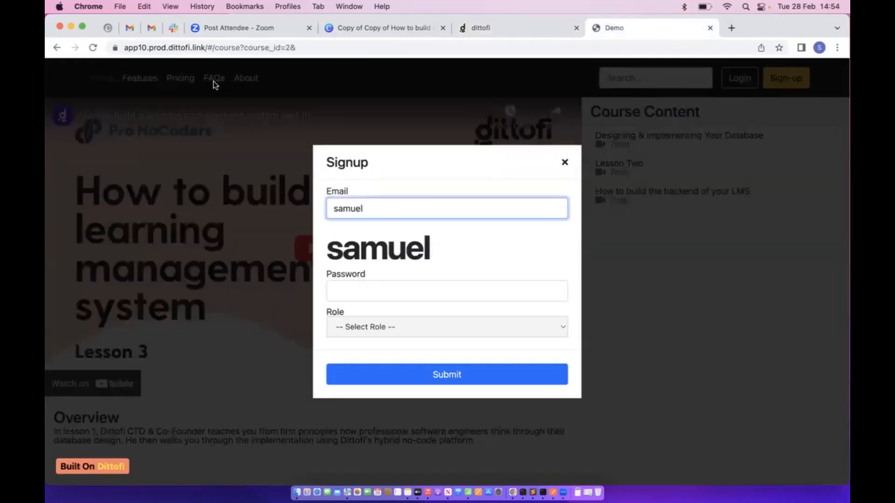
# Reload the demo and sign up with an email, a password and the Instructor role
pyautogui.click(92, 48)
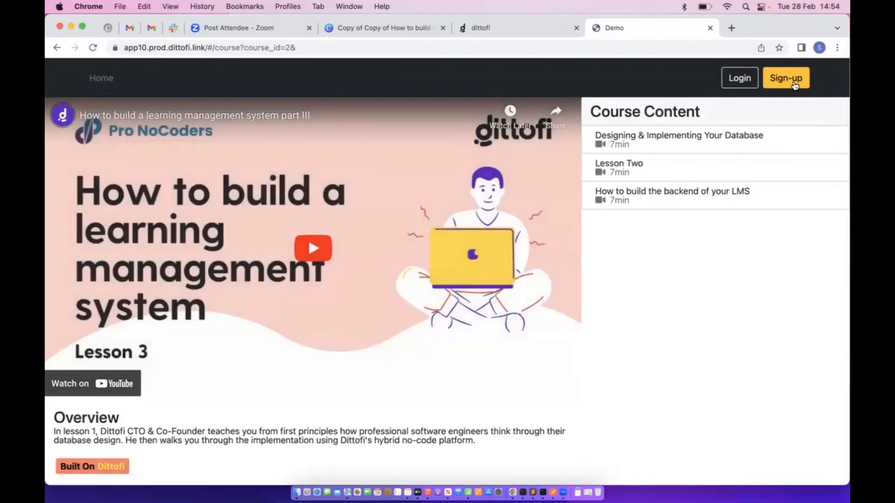
pyautogui.click(794, 84)
pyautogui.click(380, 233)
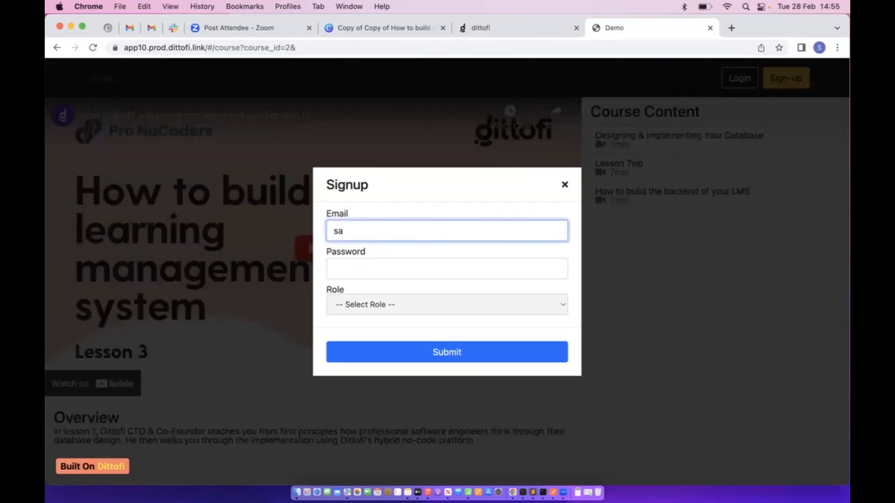
pyautogui.press('Tab')
pyautogui.write('p')
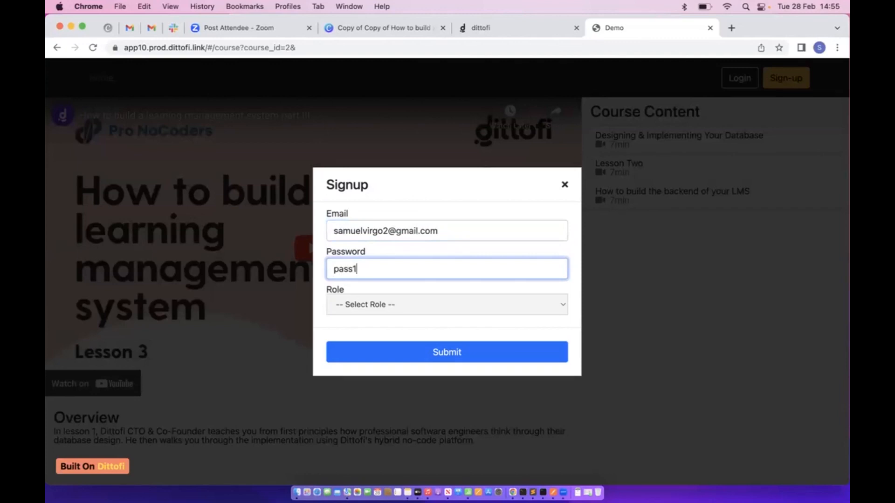
pyautogui.click(412, 306)
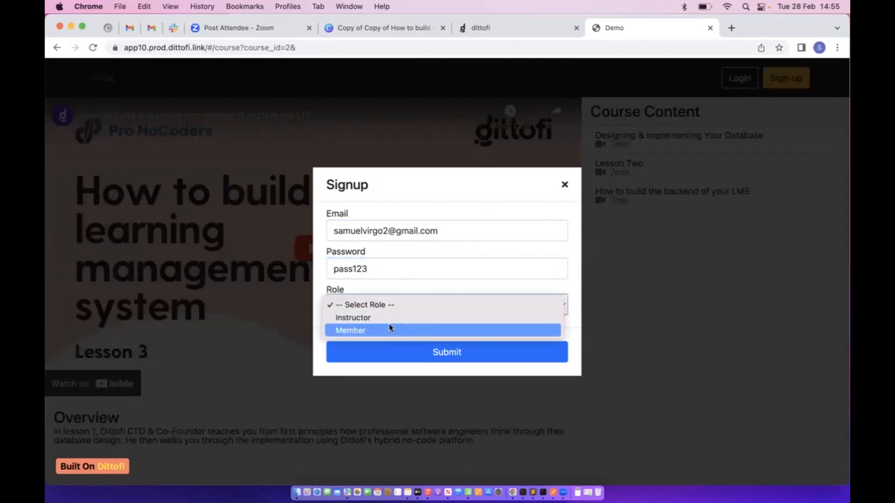
pyautogui.click(398, 319)
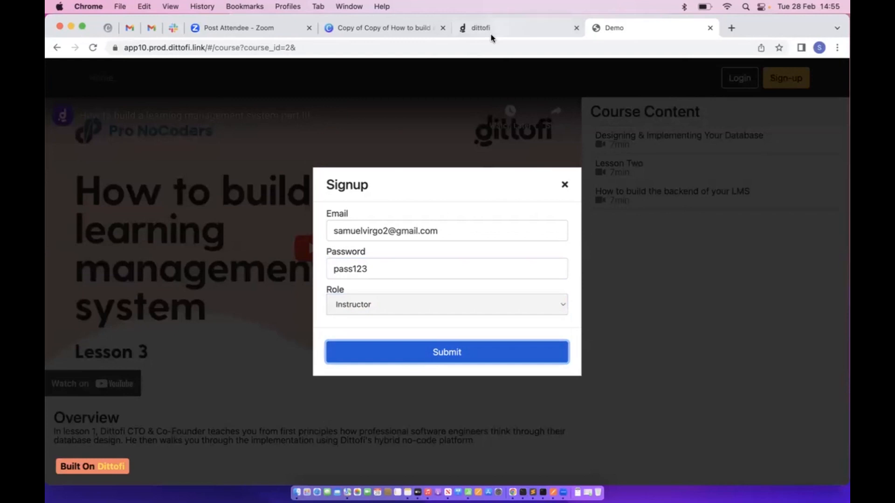
pyautogui.click(487, 28)
pyautogui.click(60, 135)
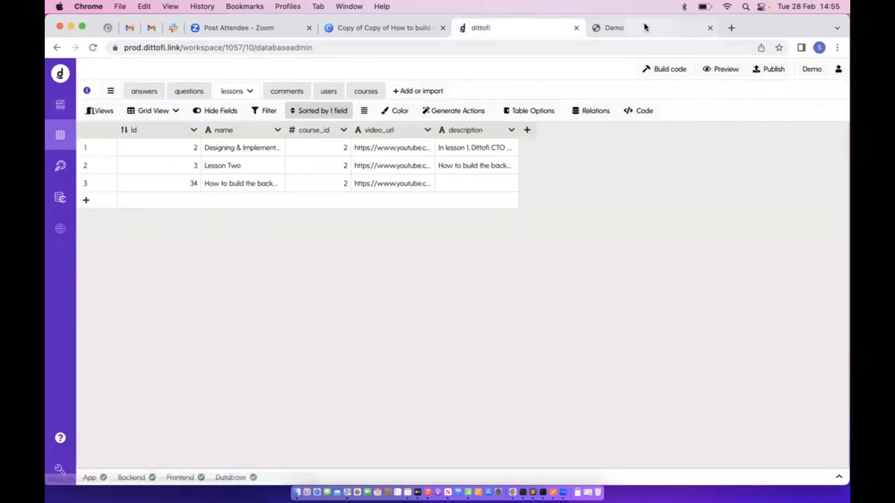
# Confirm the new instructor in the users table, close the demo's sign-up popup, and return to Pages
pyautogui.click(597, 28)
pyautogui.click(529, 29)
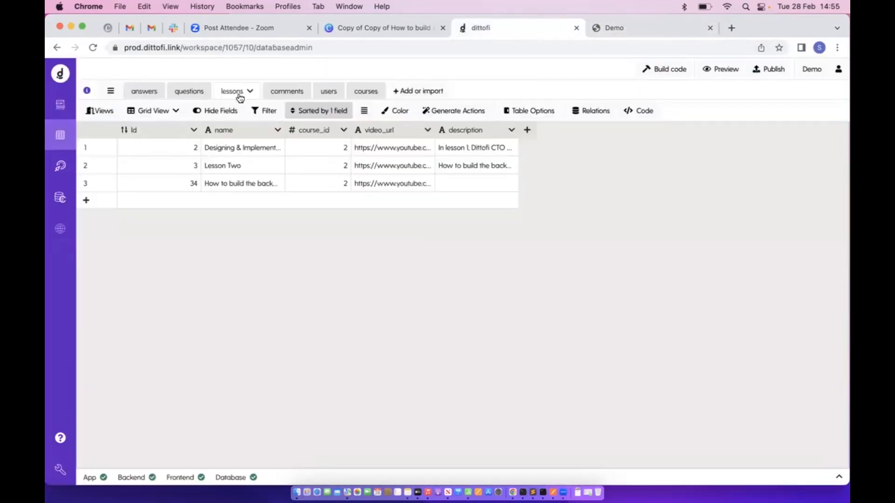
pyautogui.click(326, 90)
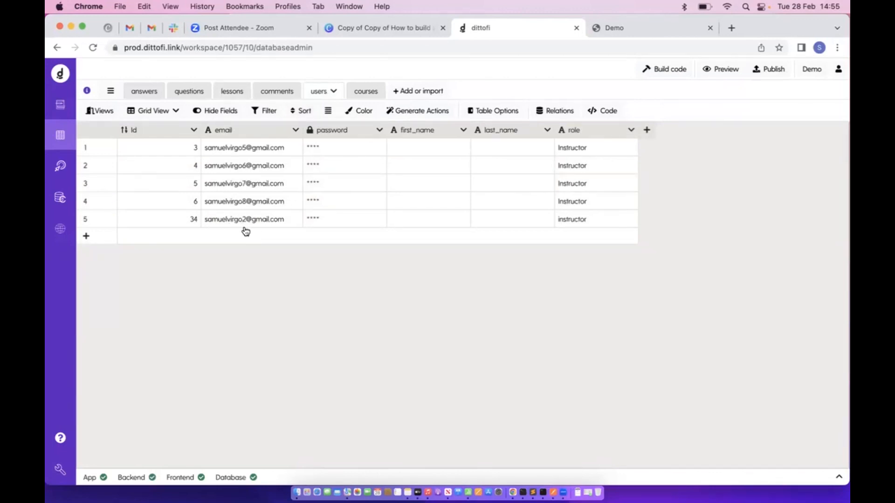
pyautogui.click(620, 36)
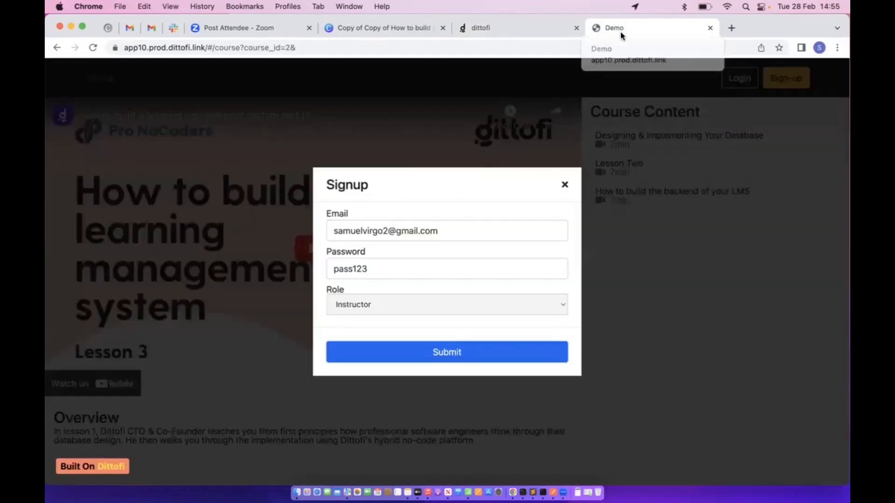
pyautogui.click(565, 187)
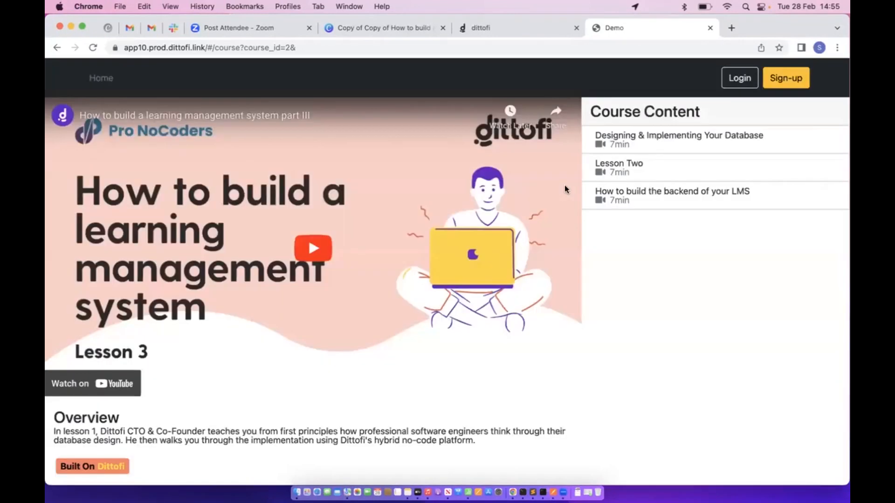
pyautogui.click(513, 35)
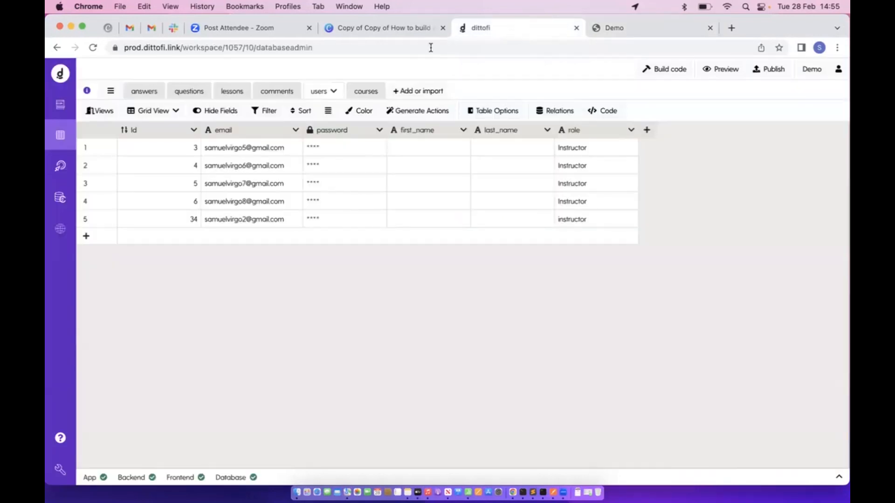
pyautogui.click(56, 106)
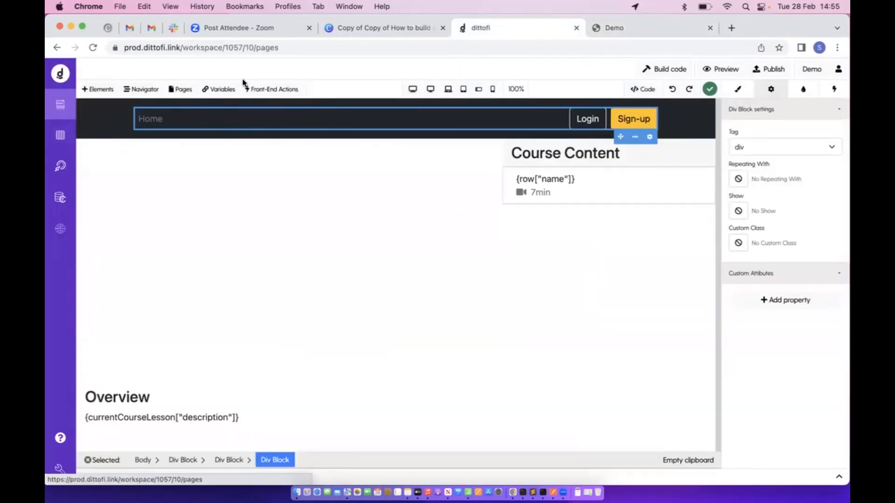
pyautogui.click(270, 89)
pyautogui.click(152, 138)
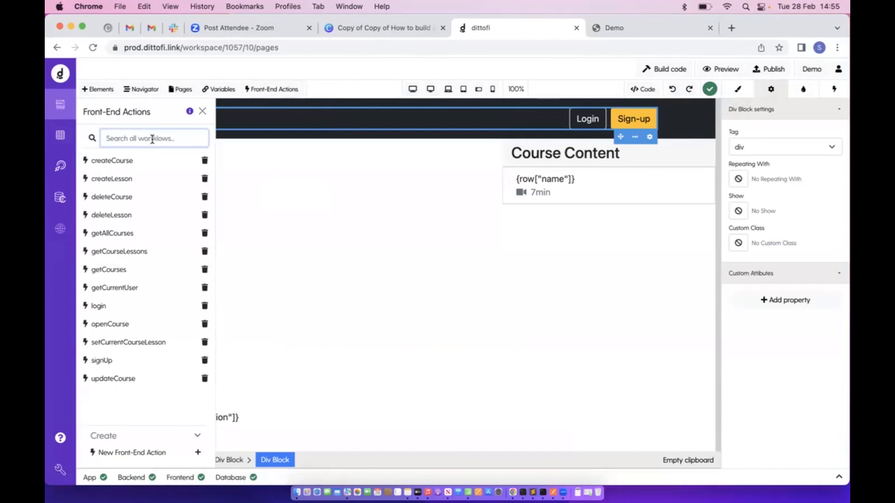
pyautogui.click(113, 289)
pyautogui.click(136, 255)
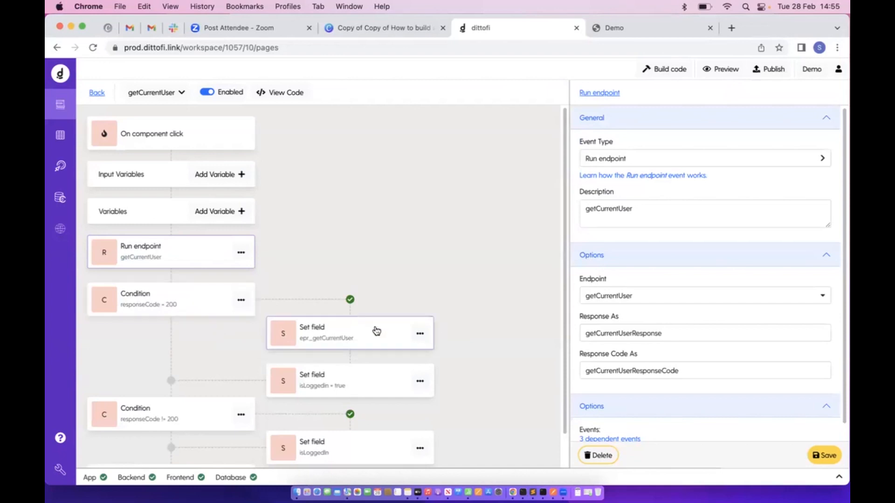
pyautogui.click(374, 330)
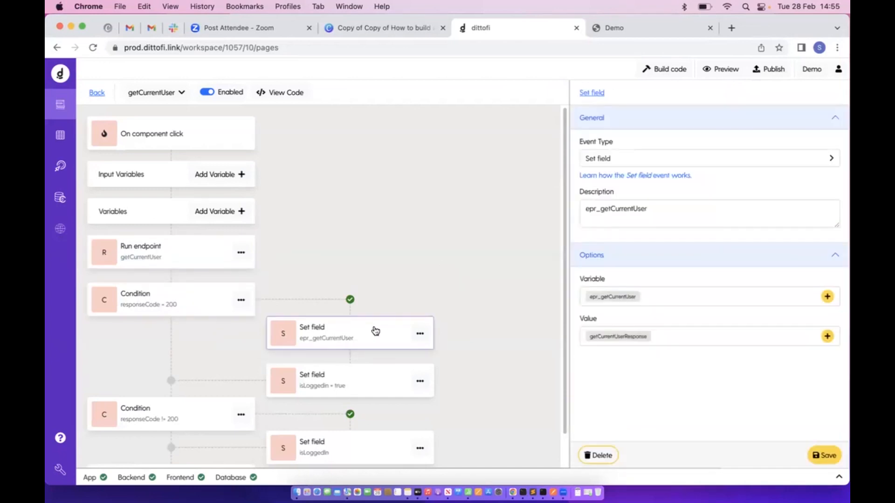
pyautogui.moveTo(597, 300); pyautogui.dragTo(587, 301)
pyautogui.doubleClick(587, 301)
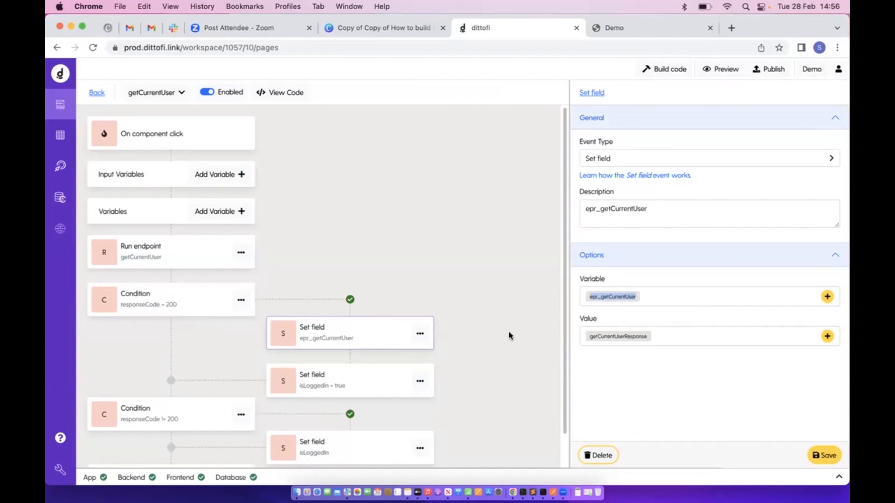
pyautogui.click(337, 380)
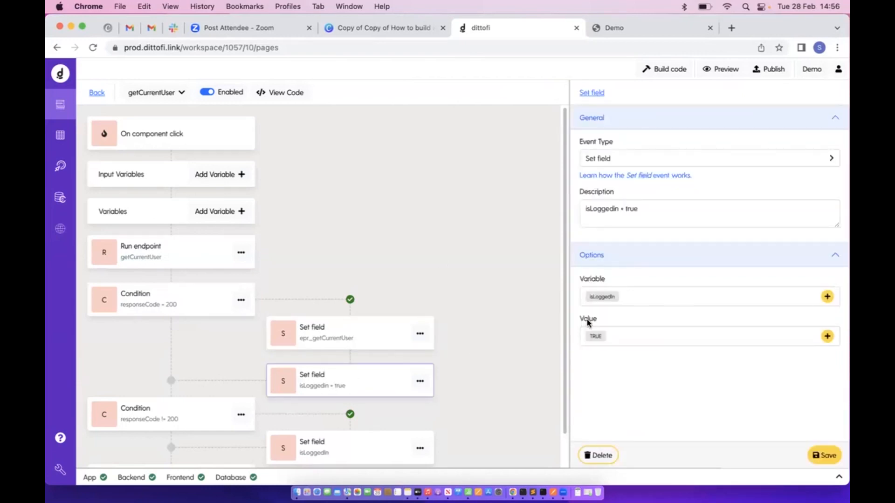
pyautogui.moveTo(587, 297); pyautogui.dragTo(616, 300)
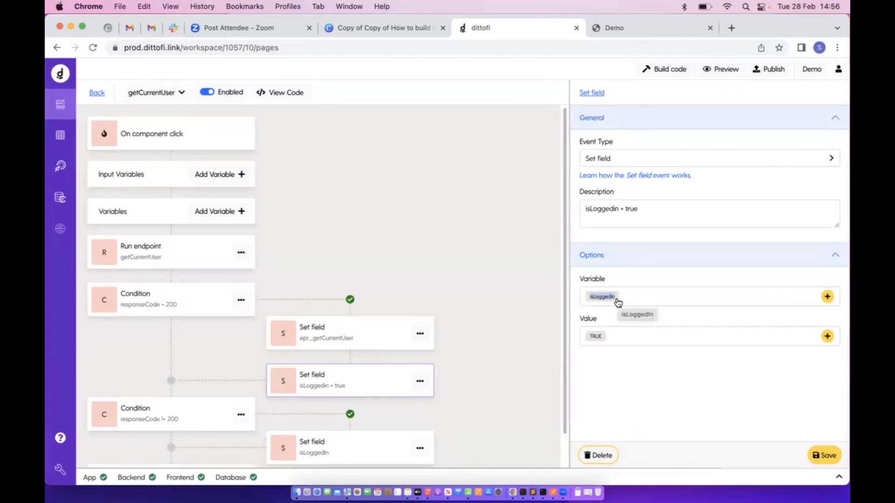
pyautogui.moveTo(585, 336); pyautogui.dragTo(606, 341)
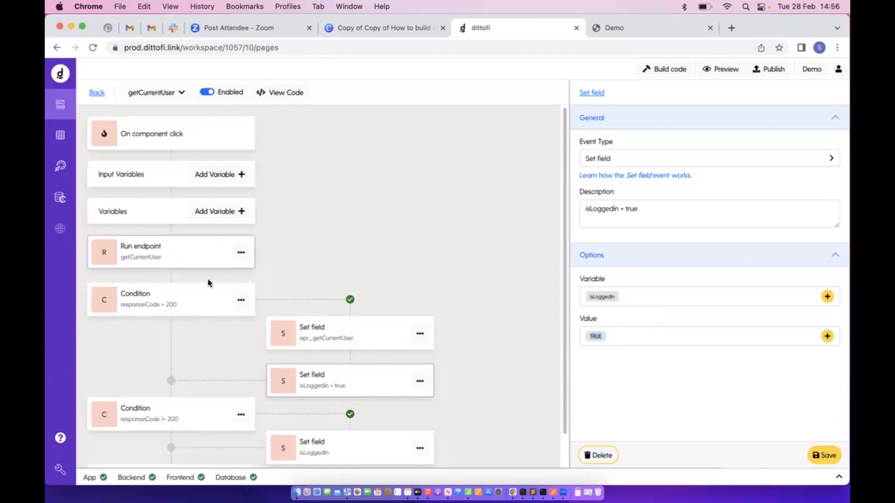
pyautogui.scroll(-2, 239, 334)
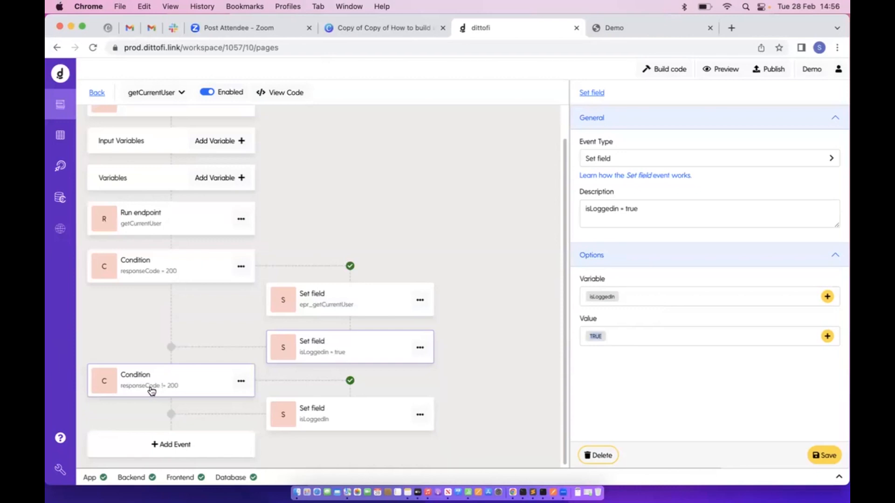
pyautogui.click(341, 414)
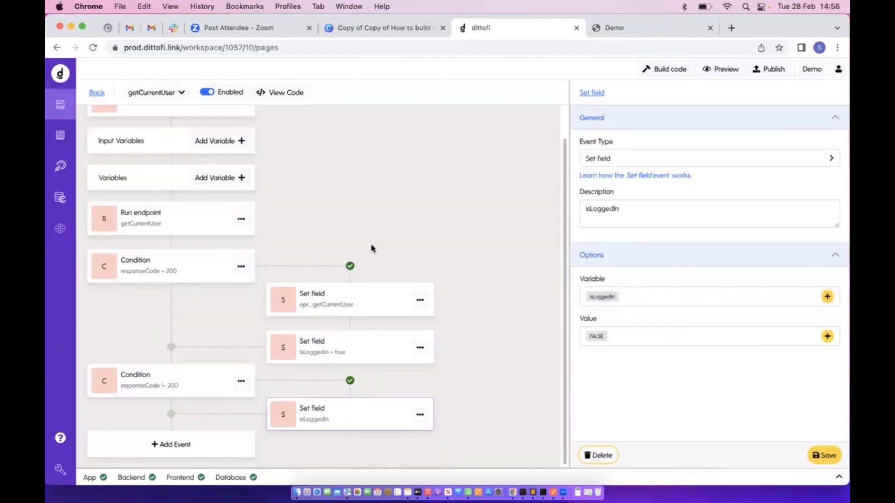
pyautogui.click(93, 93)
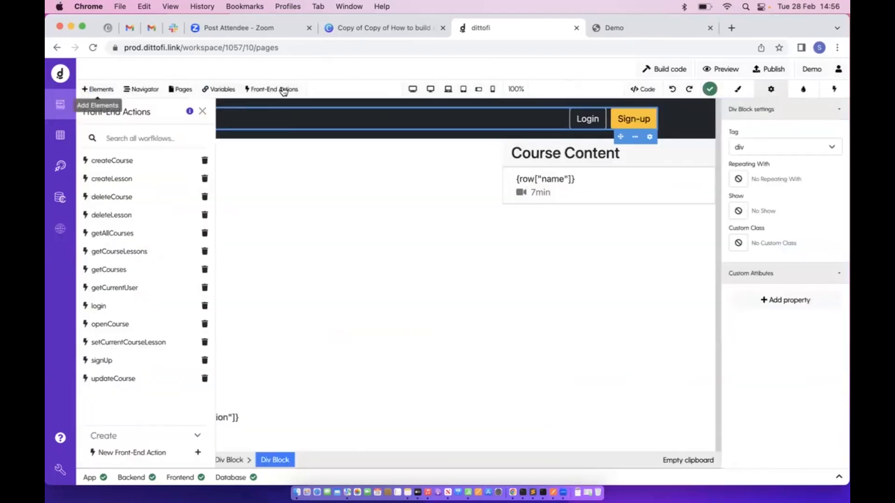
pyautogui.click(200, 112)
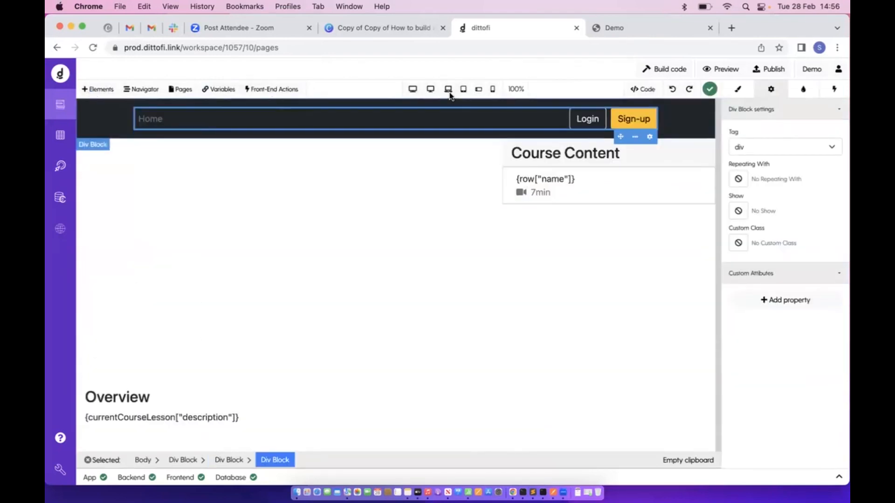
pyautogui.click(609, 120)
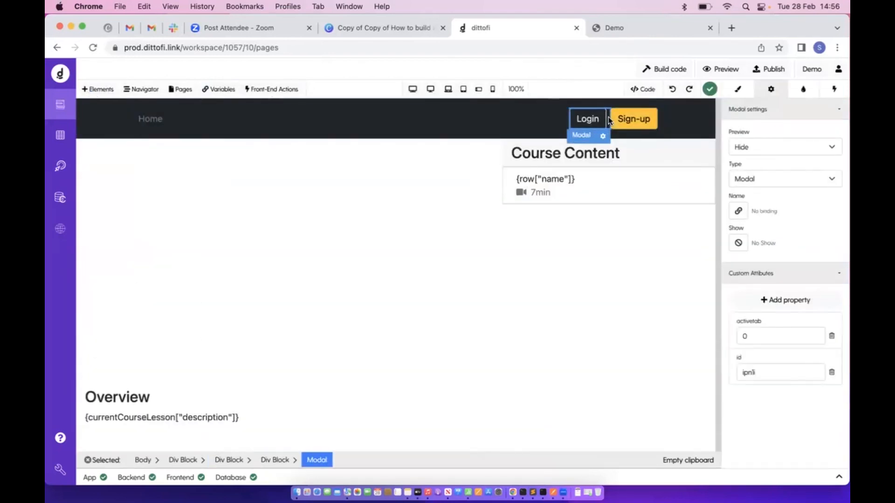
pyautogui.click(278, 461)
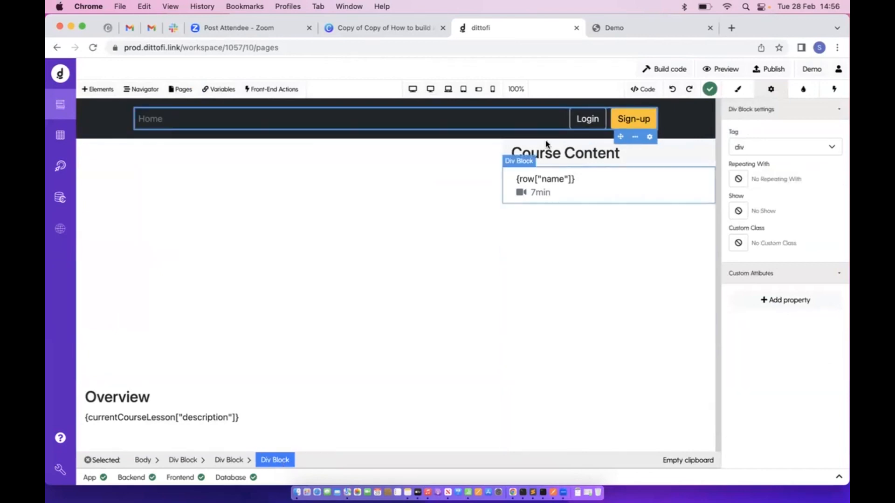
pyautogui.click(607, 123)
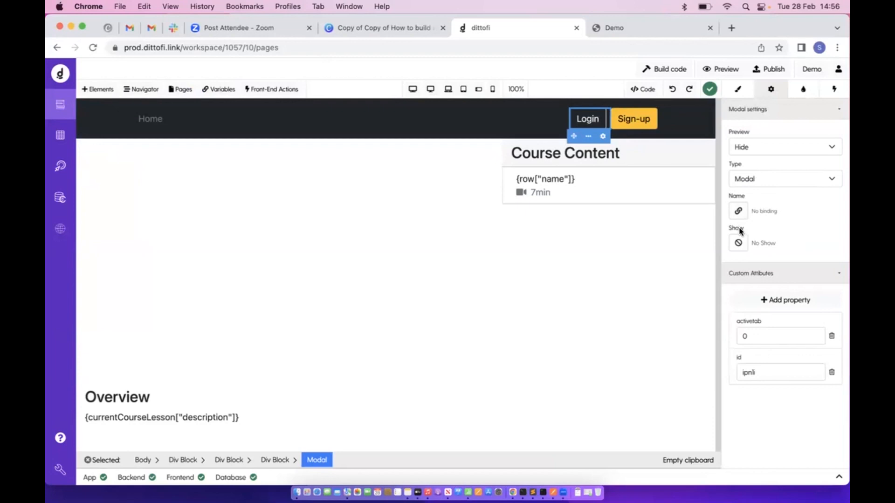
# Give the Login modal the Show formula {isLoggedIn === false}
pyautogui.click(739, 242)
pyautogui.click(317, 192)
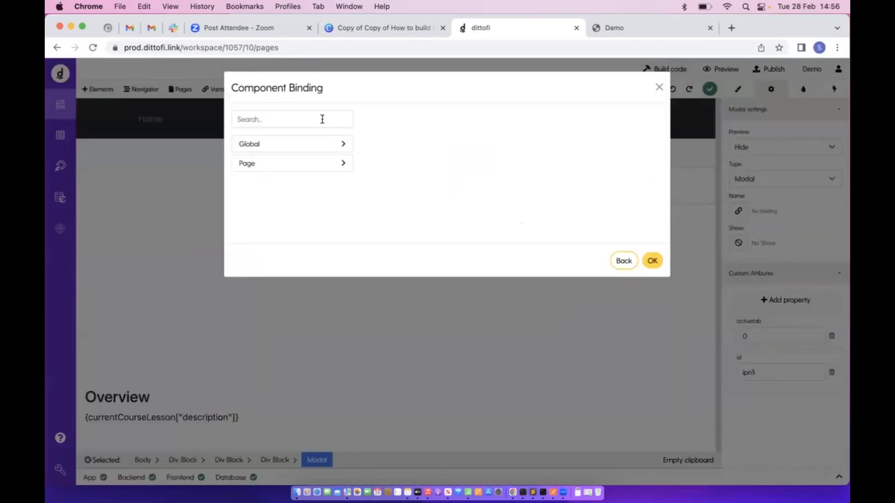
pyautogui.click(322, 119)
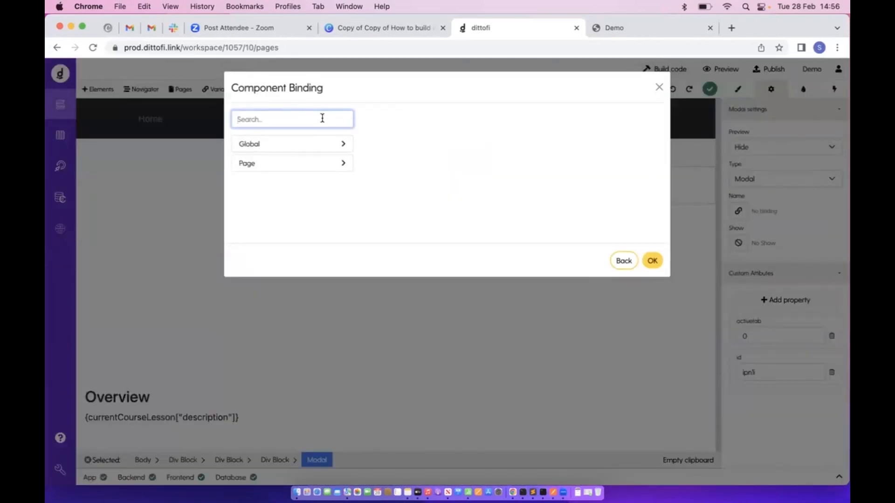
pyautogui.write('is')
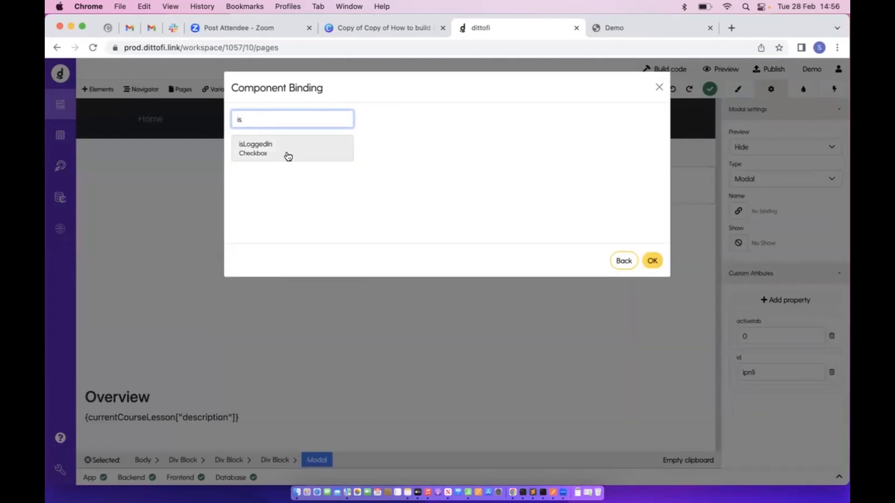
pyautogui.click(626, 258)
pyautogui.click(296, 248)
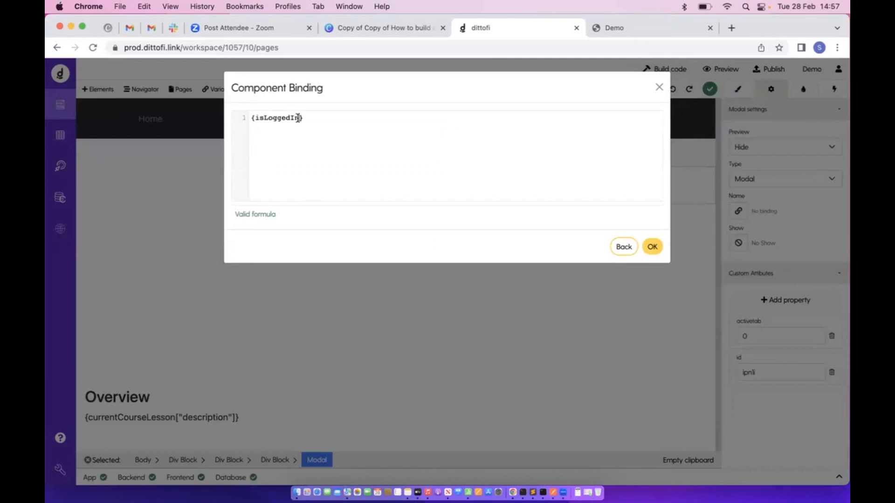
pyautogui.write('=== false')
pyautogui.click(652, 247)
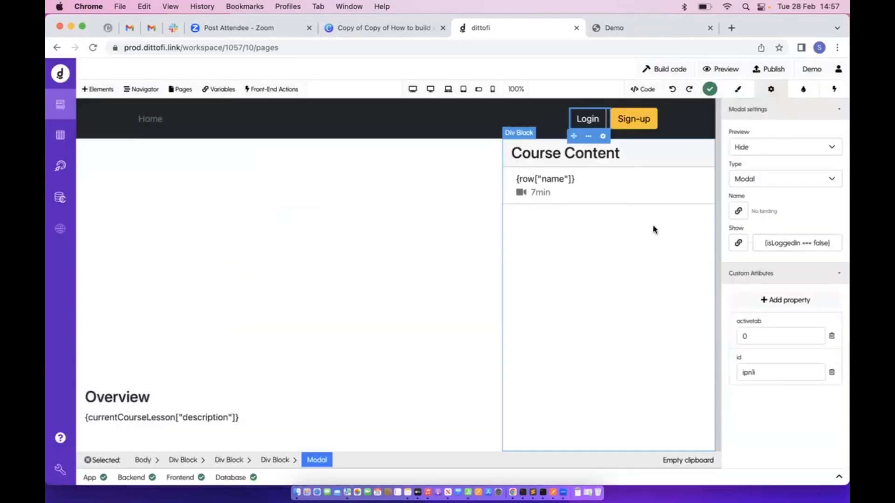
# Apply the same {isLoggedIn === false} Show formula to the Sign-up modal
pyautogui.click(631, 124)
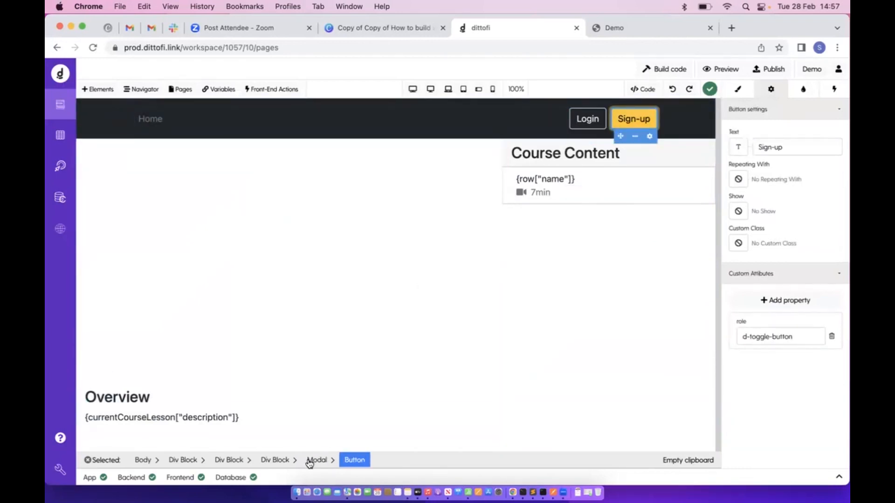
pyautogui.click(604, 123)
pyautogui.click(739, 243)
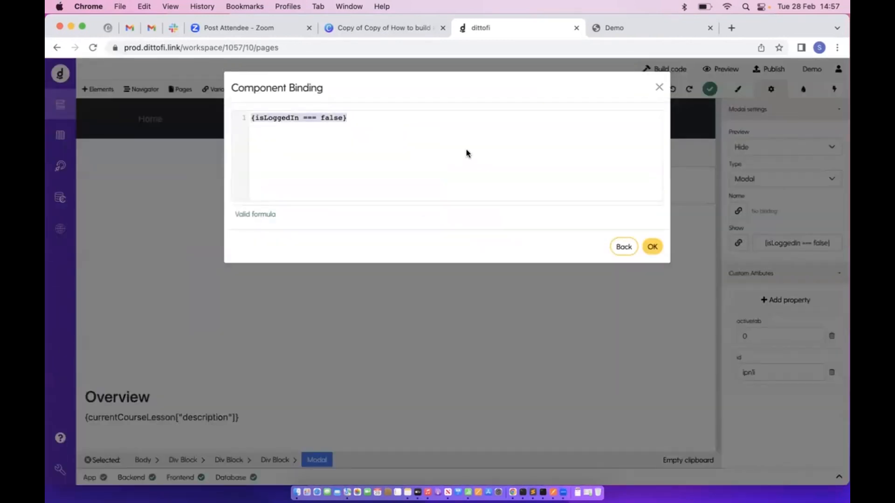
pyautogui.click(681, 158)
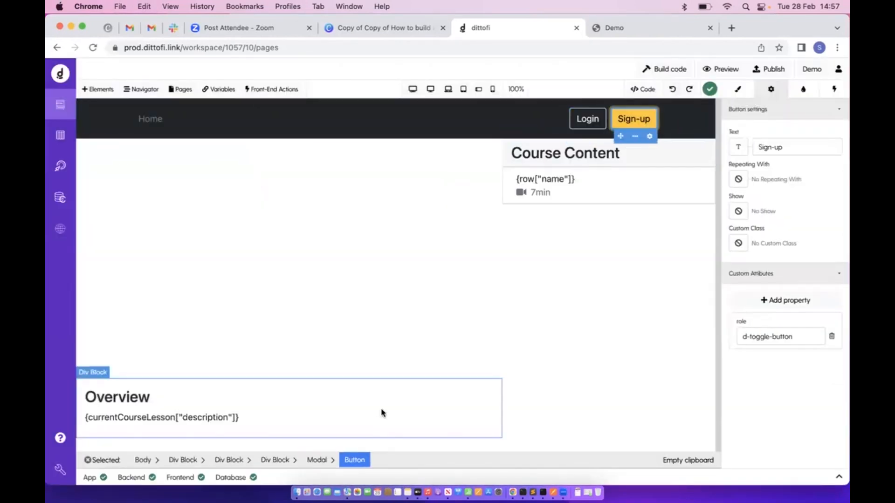
pyautogui.click(316, 460)
pyautogui.click(738, 243)
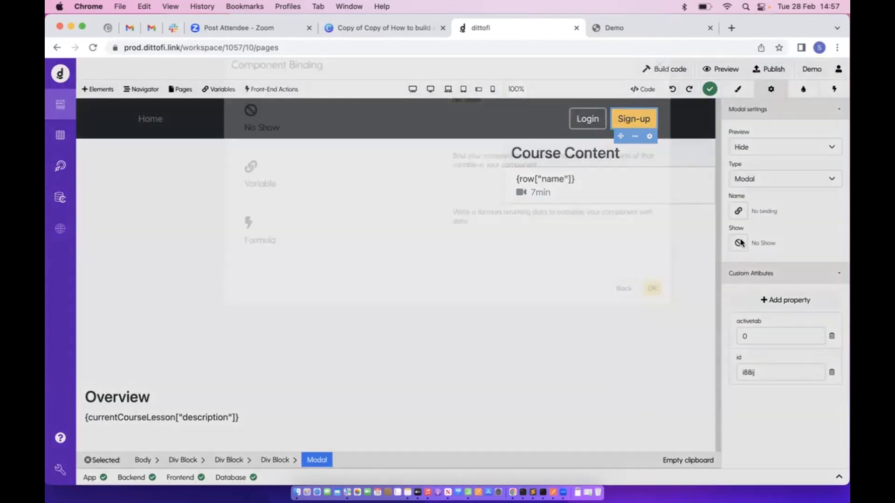
pyautogui.click(337, 252)
pyautogui.write('{isLoggedIn === false}')
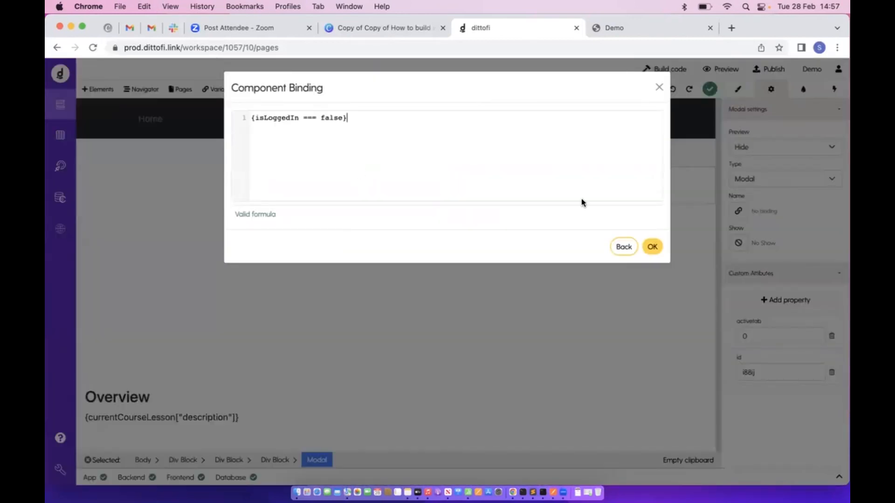
pyautogui.click(652, 247)
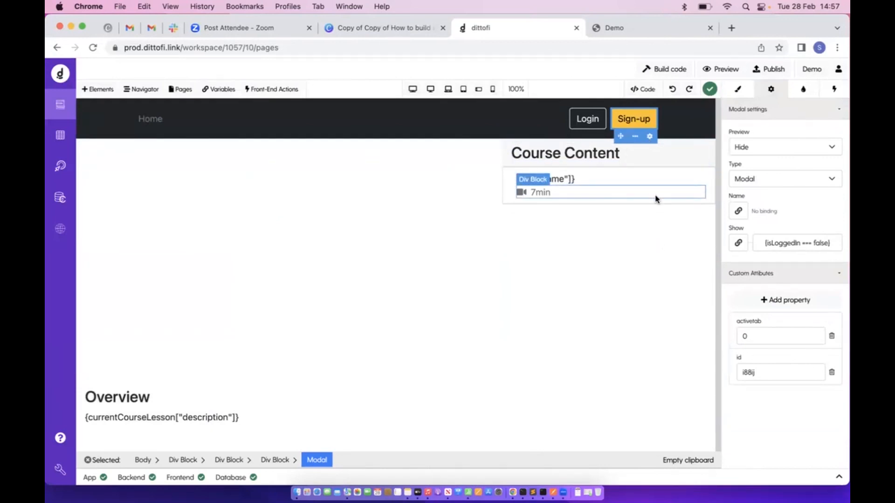
pyautogui.click(89, 89)
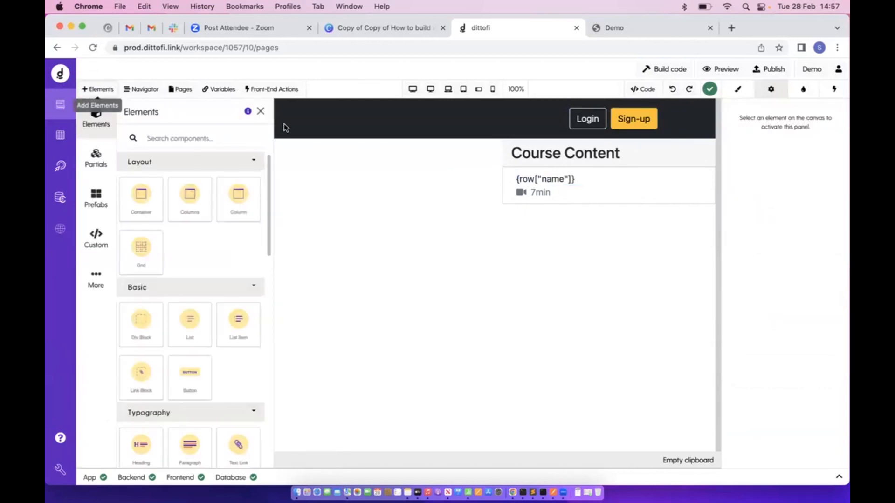
# Rename the navbar's Home link to 'Dashboard' and select it
pyautogui.click(260, 111)
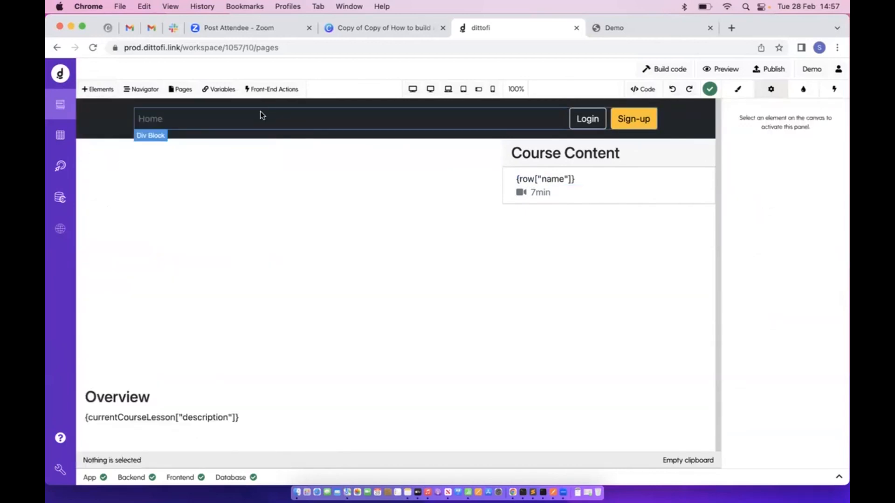
pyautogui.doubleClick(145, 120)
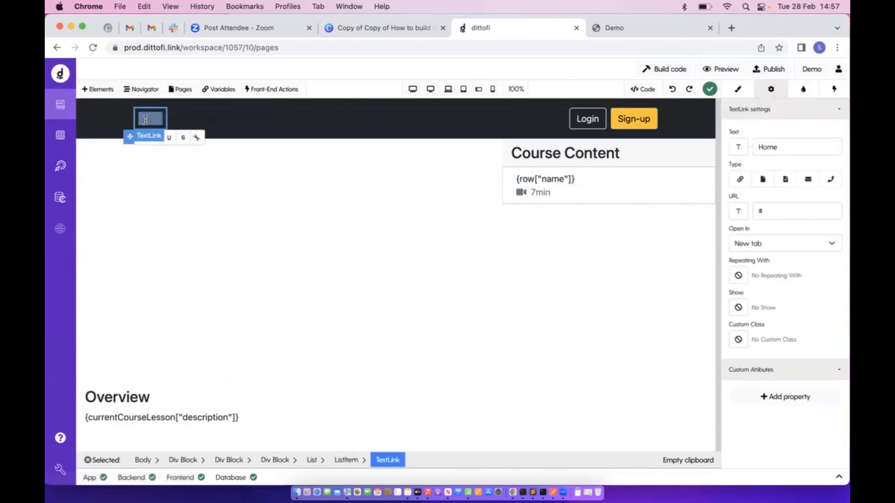
pyautogui.write('Dashboard')
pyautogui.click(198, 125)
pyautogui.click(160, 122)
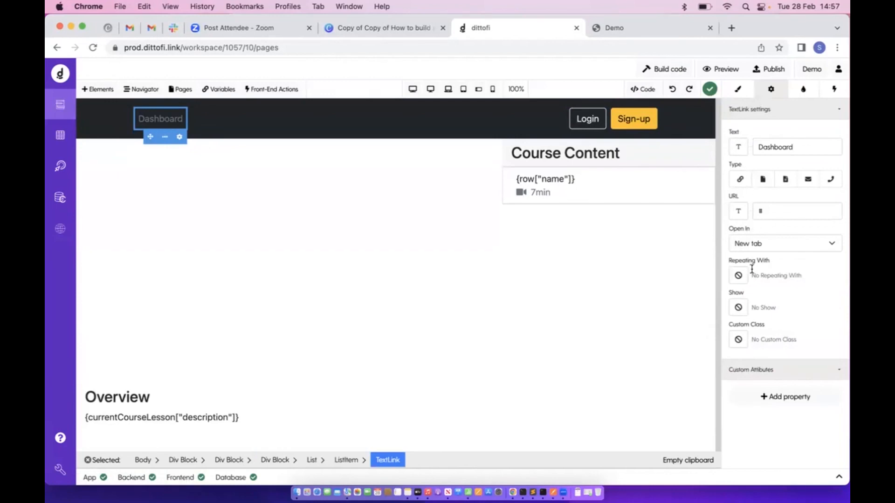
# Set the Dashboard link's Show formula to epr_getCurrentUser["role"] === "instructor"
pyautogui.click(739, 308)
pyautogui.click(348, 216)
pyautogui.click(268, 120)
pyautogui.write('curre')
pyautogui.click(326, 172)
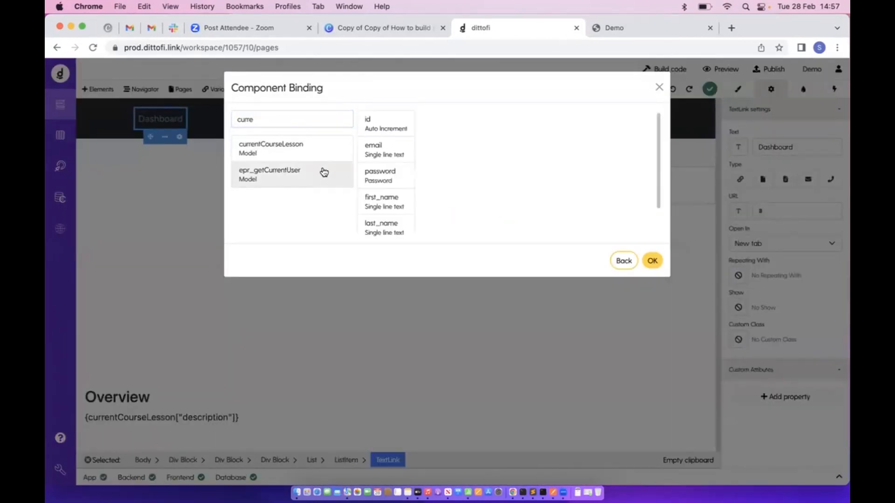
pyautogui.scroll(-1, 383, 174)
pyautogui.click(385, 226)
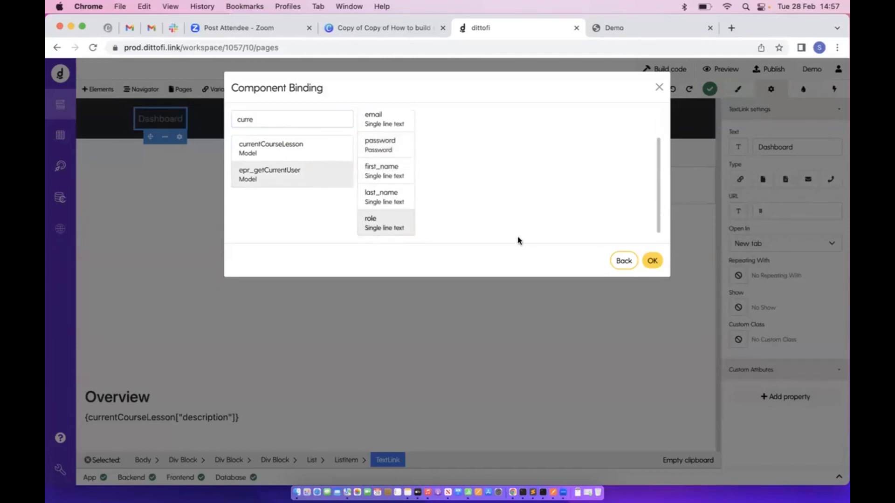
pyautogui.click(624, 261)
pyautogui.click(437, 260)
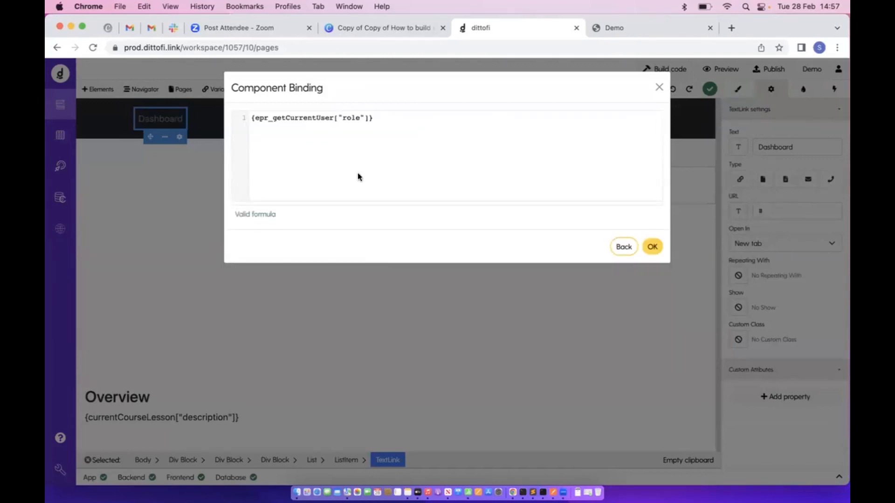
pyautogui.write('=== "instructor')
pyautogui.click(660, 249)
pyautogui.click(54, 144)
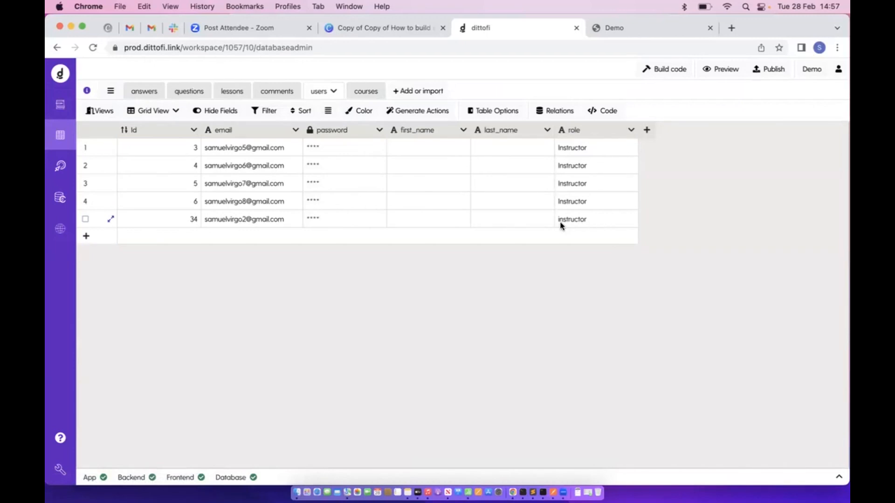
pyautogui.click(60, 104)
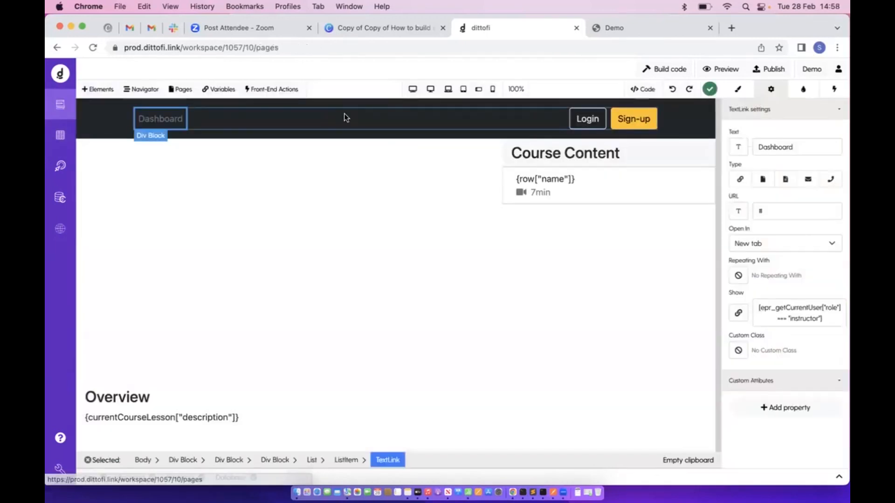
# Rebuild the app and reload the published demo in its tab
pyautogui.click(674, 73)
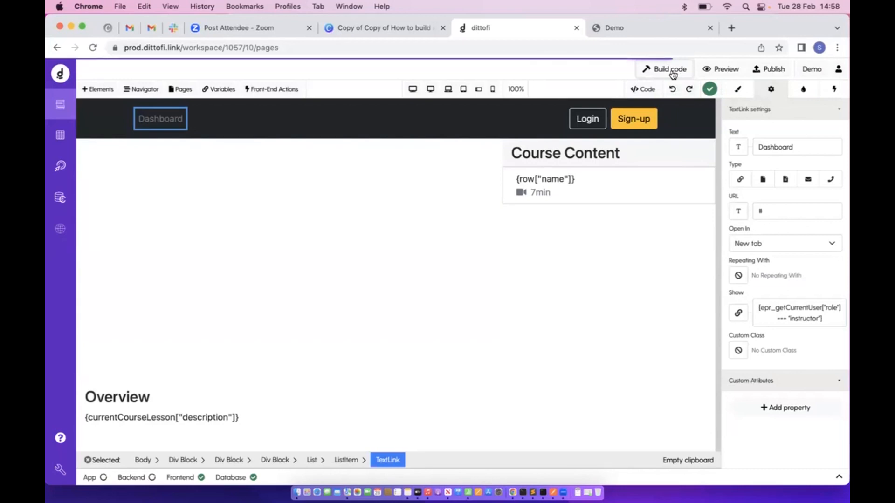
pyautogui.click(620, 28)
pyautogui.click(93, 51)
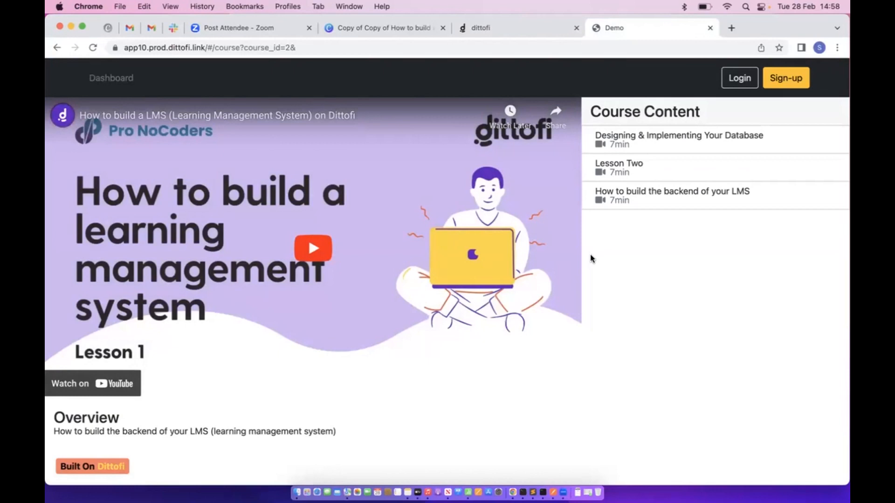
# Open the live Login form, enter the user's email, then close it unsubmitted
pyautogui.click(730, 81)
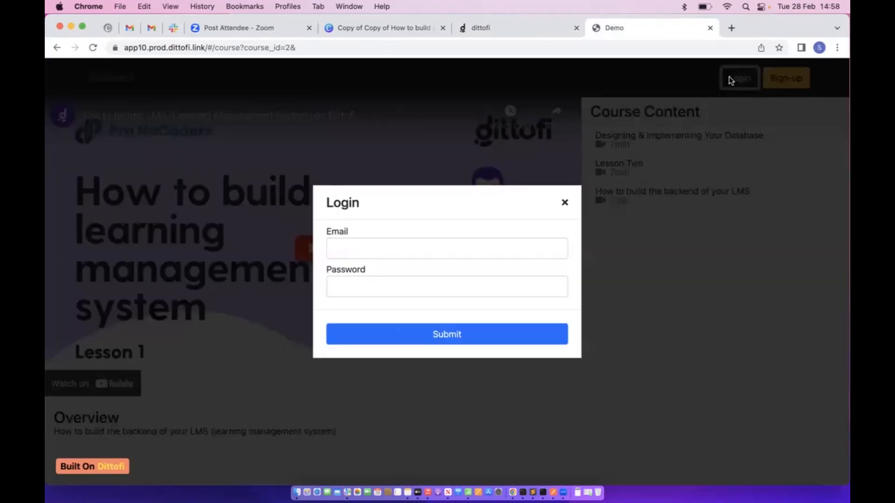
pyautogui.click(363, 251)
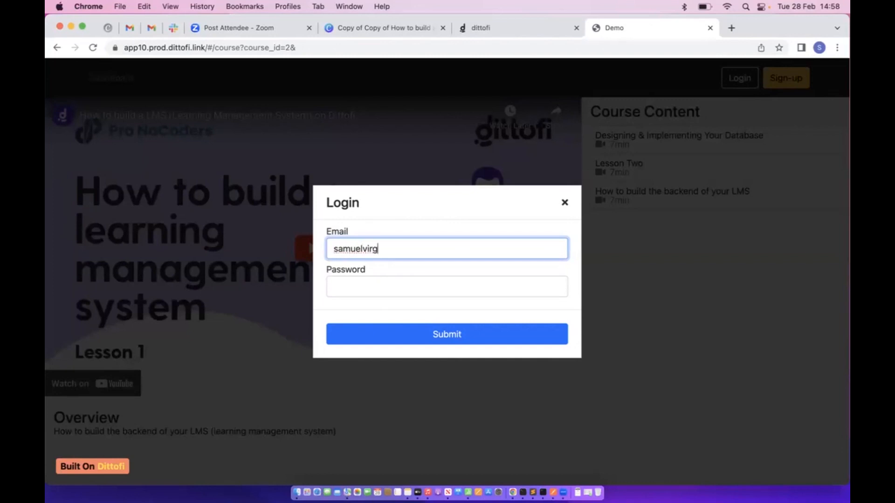
pyautogui.press('Tab')
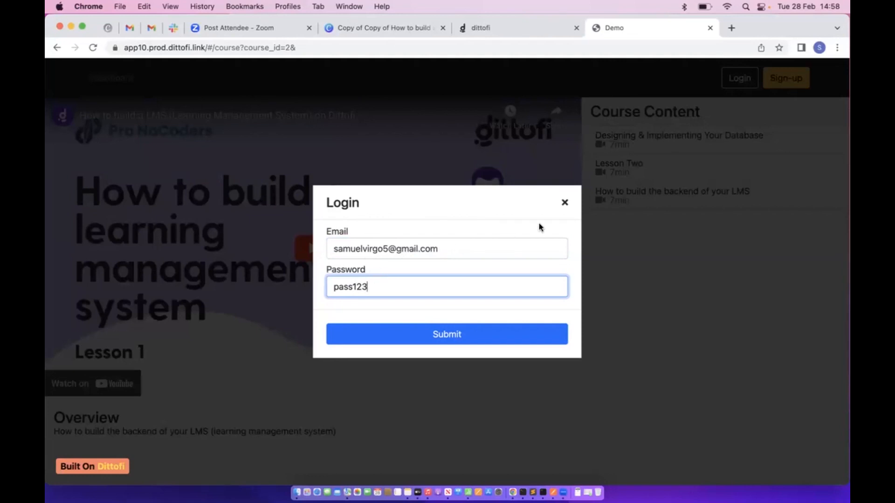
pyautogui.click(564, 202)
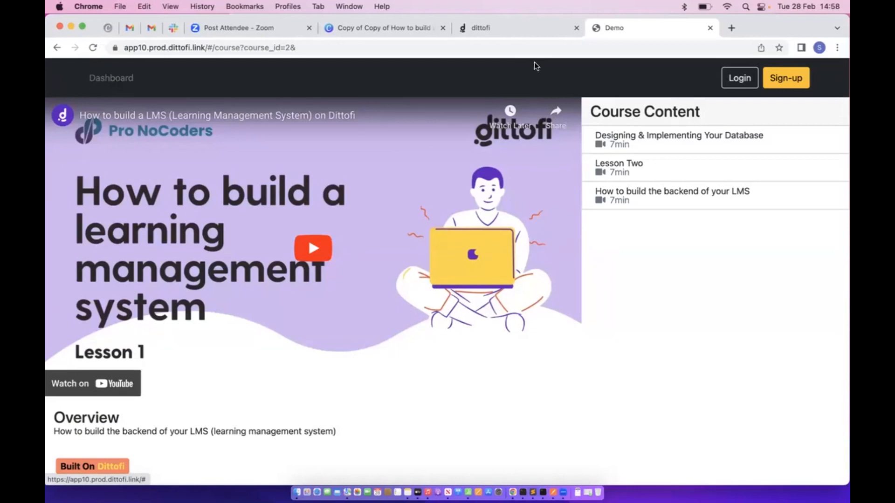
pyautogui.click(514, 32)
# Change the fifth user's role to member, then reload the published demo app
pyautogui.click(60, 135)
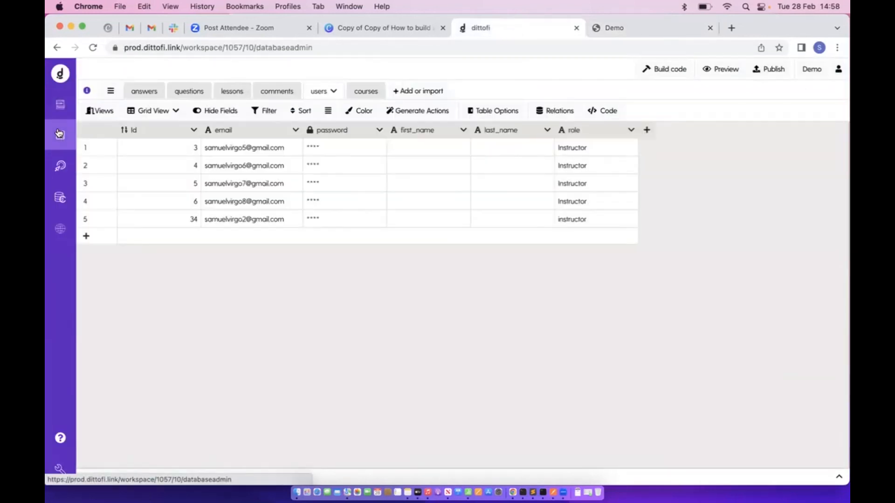
pyautogui.doubleClick(580, 219)
pyautogui.write('me')
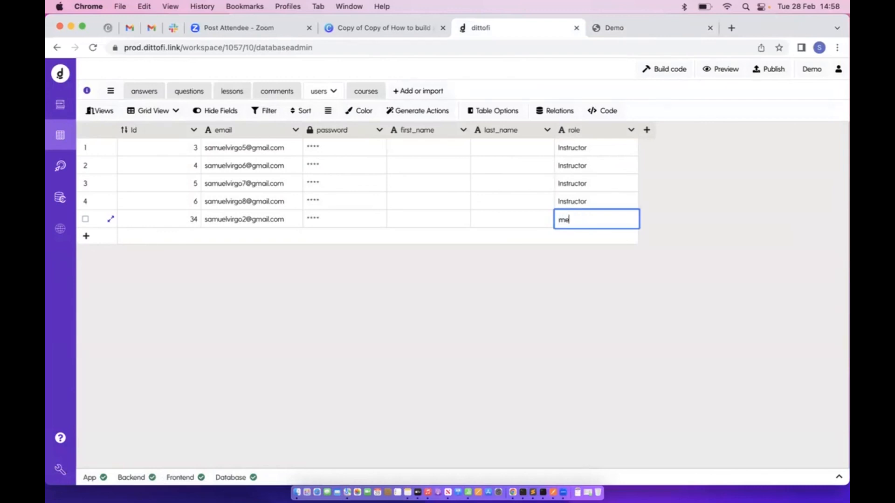
pyautogui.write('mber')
pyautogui.click(639, 294)
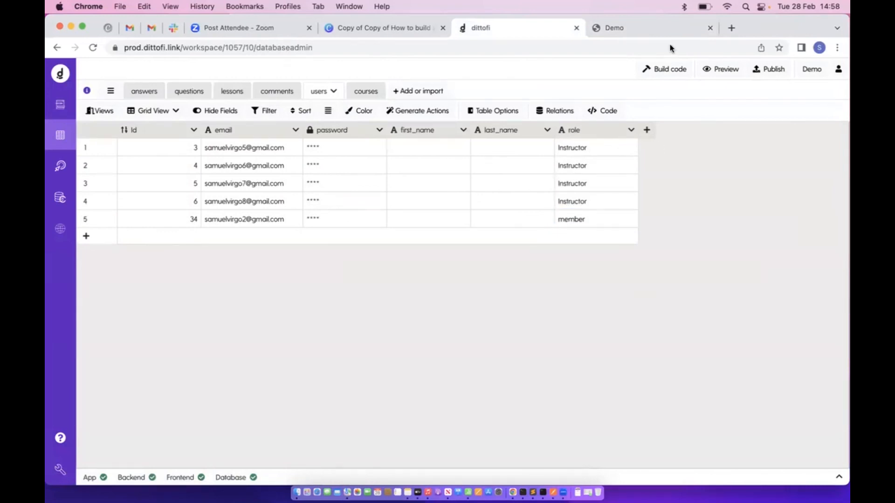
pyautogui.click(616, 33)
pyautogui.click(94, 49)
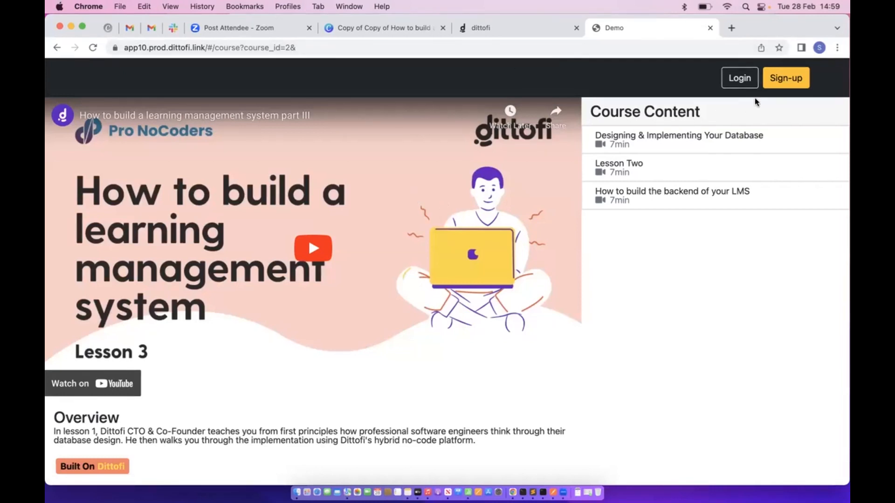
# Open and close Login, then open Sign-up and type, then erase, text in its Email field
pyautogui.click(745, 84)
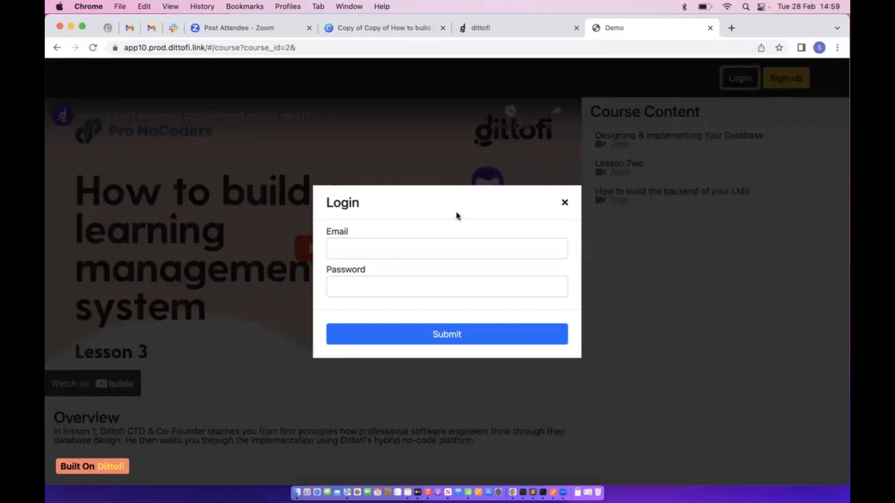
pyautogui.click(565, 202)
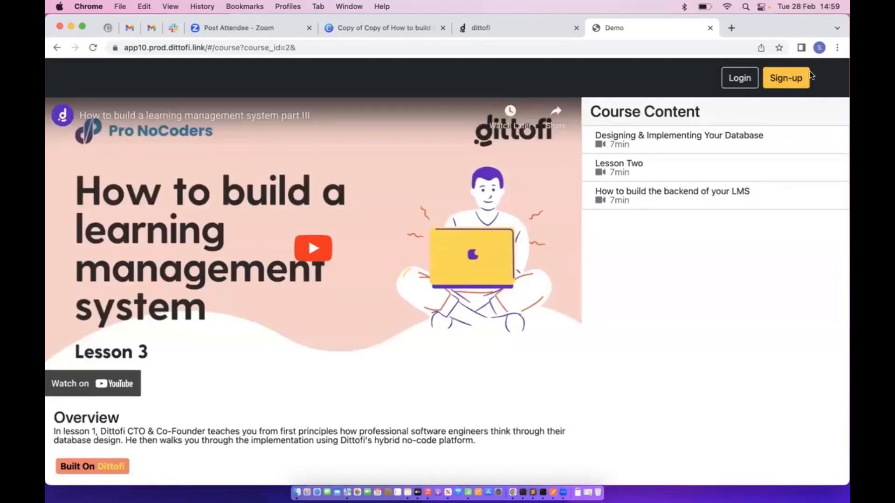
pyautogui.click(806, 76)
pyautogui.click(432, 230)
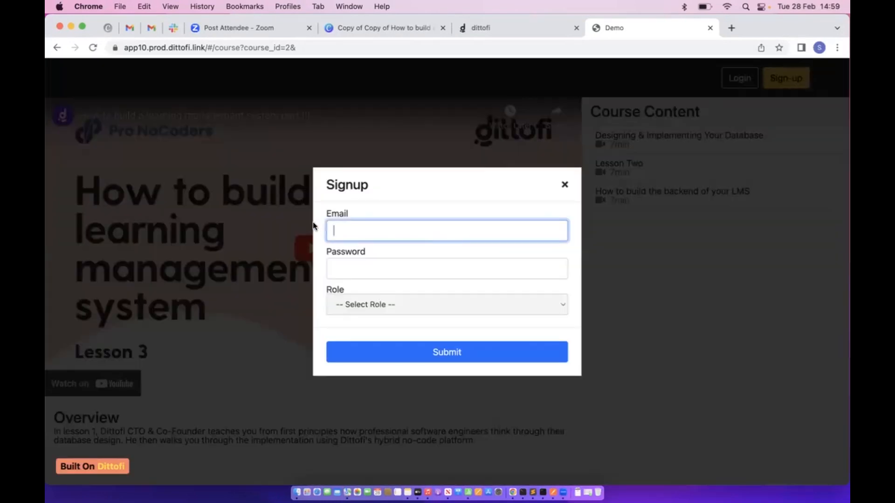
pyautogui.write('samuel')
pyautogui.press('BackSpace')
pyautogui.press('BackSpace')
pyautogui.press('BackSpace')
pyautogui.press('BackSpace')
pyautogui.press('BackSpace')
pyautogui.press('BackSpace')
# Inspect the Sign-up Email field in DevTools, then return to the Dittofi page editor
pyautogui.rightClick(410, 230)
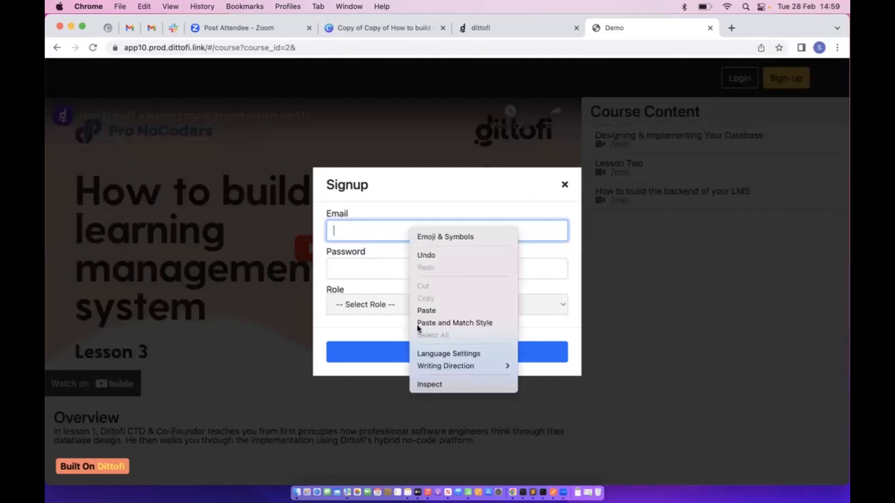
pyautogui.click(426, 384)
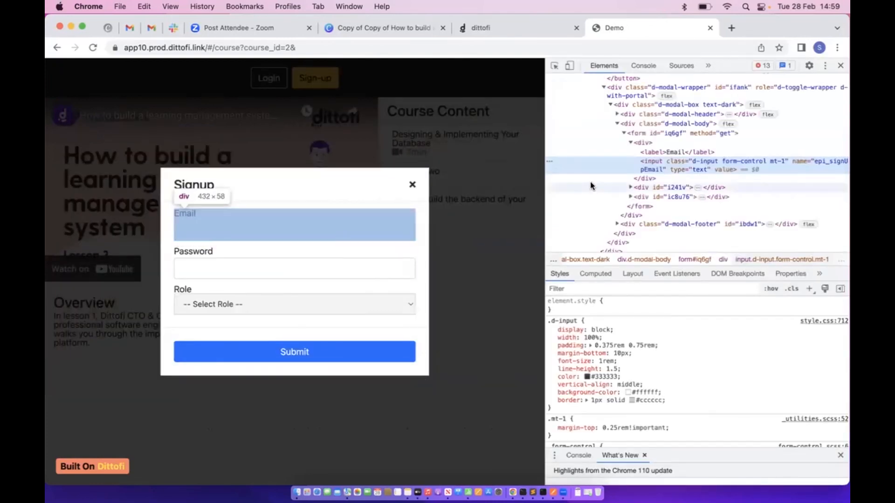
pyautogui.click(840, 65)
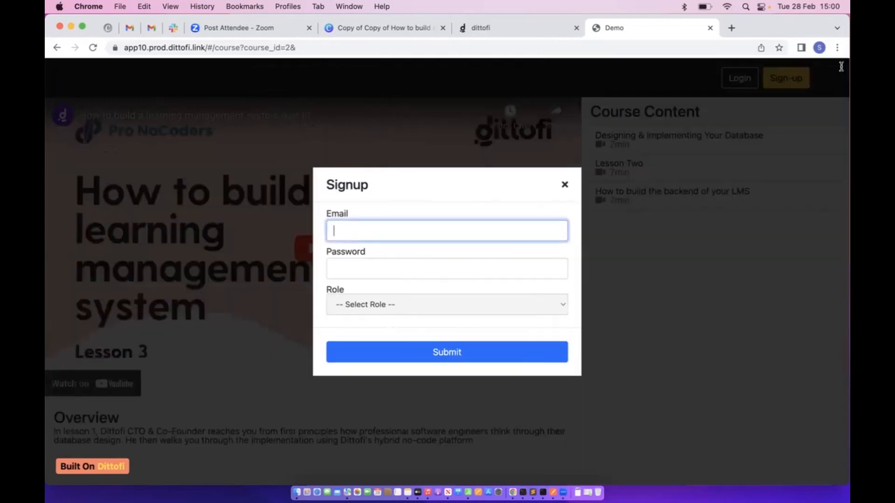
pyautogui.click(497, 26)
pyautogui.click(73, 102)
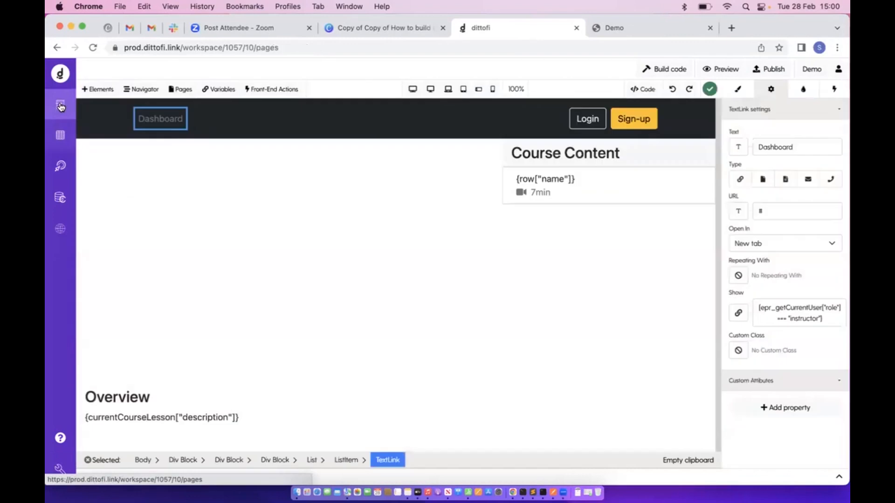
# Set the Signup modal's Preview to Show, select its Email input, then bring up Canva
pyautogui.click(634, 118)
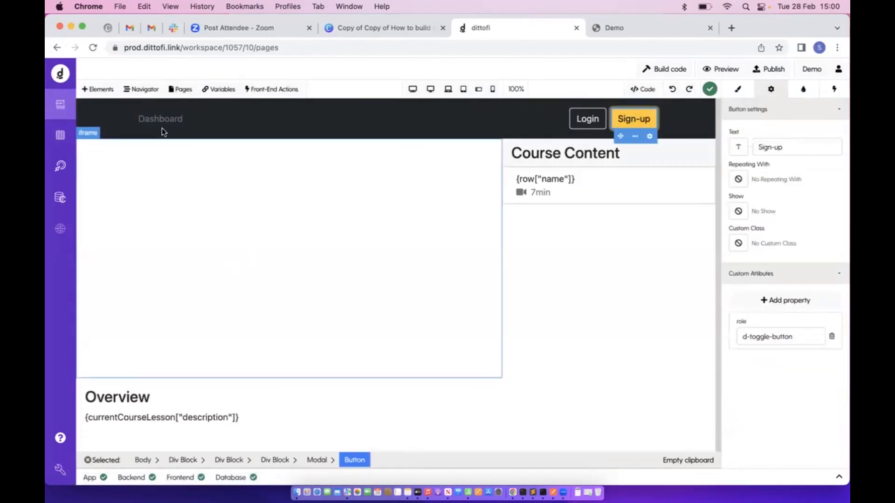
pyautogui.click(317, 460)
pyautogui.click(782, 142)
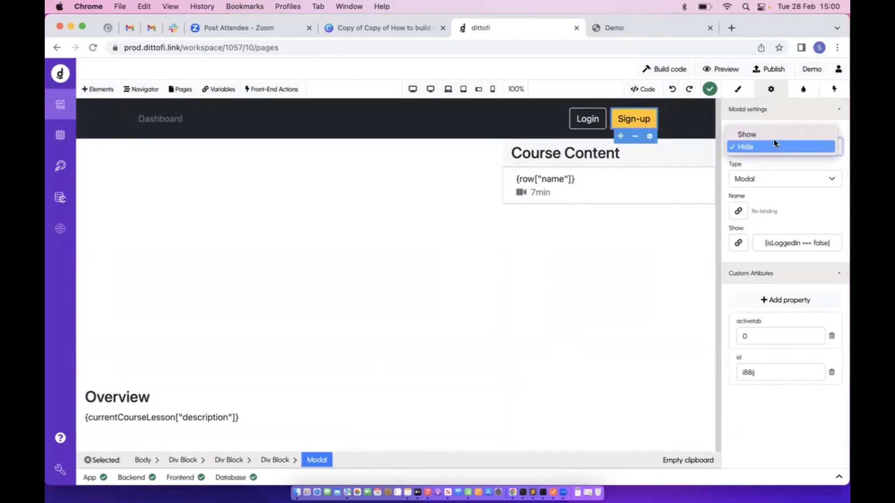
pyautogui.click(776, 135)
pyautogui.click(404, 240)
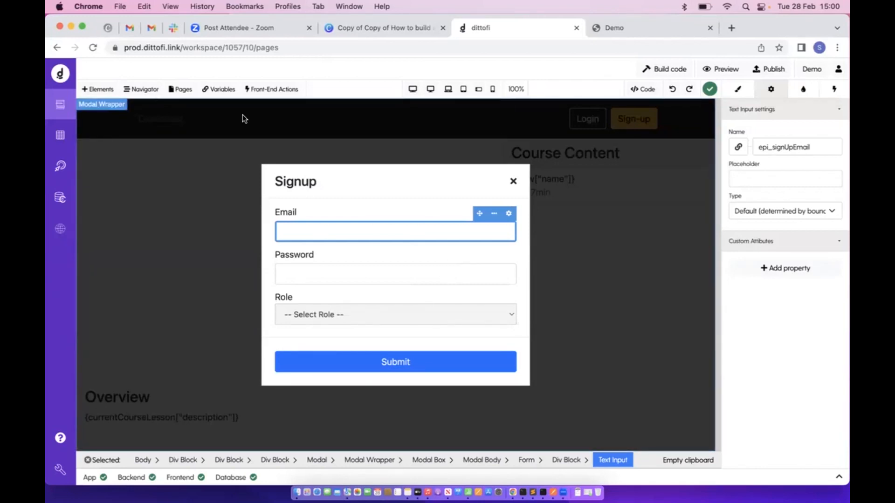
pyautogui.click(374, 29)
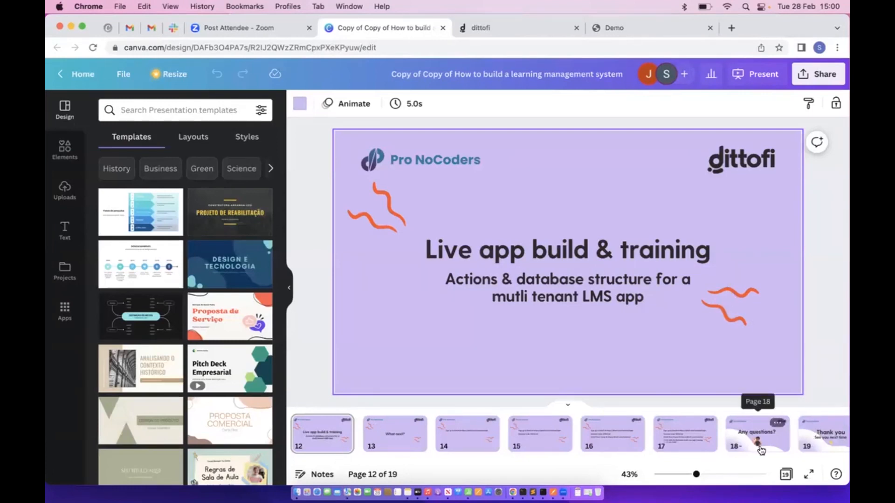
# Jump to Canva slide 17 with the sign-up and boot camp links, then return to Dittofi
pyautogui.click(685, 436)
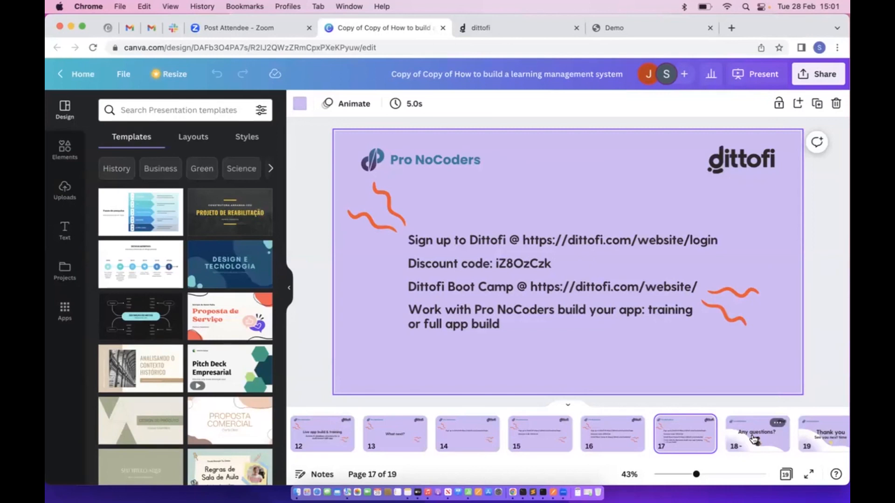
pyautogui.click(503, 30)
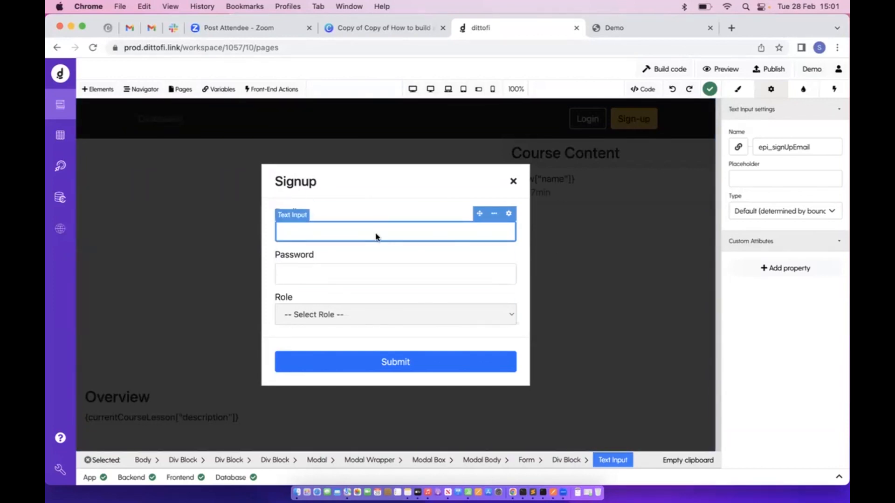
# Open the Elements panel, then view the users table listing the fifth user as member
pyautogui.click(93, 90)
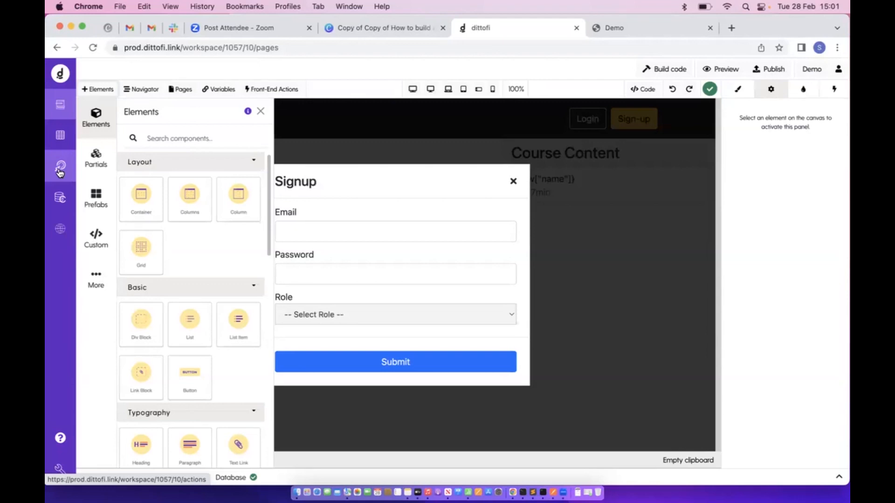
pyautogui.click(61, 139)
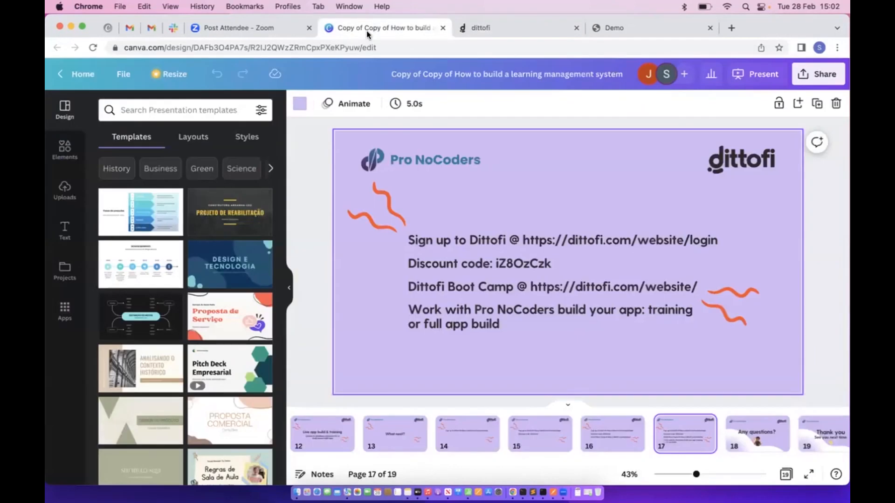
# Present Canva slide 17 with the Dittofi links in full screen
pyautogui.click(372, 28)
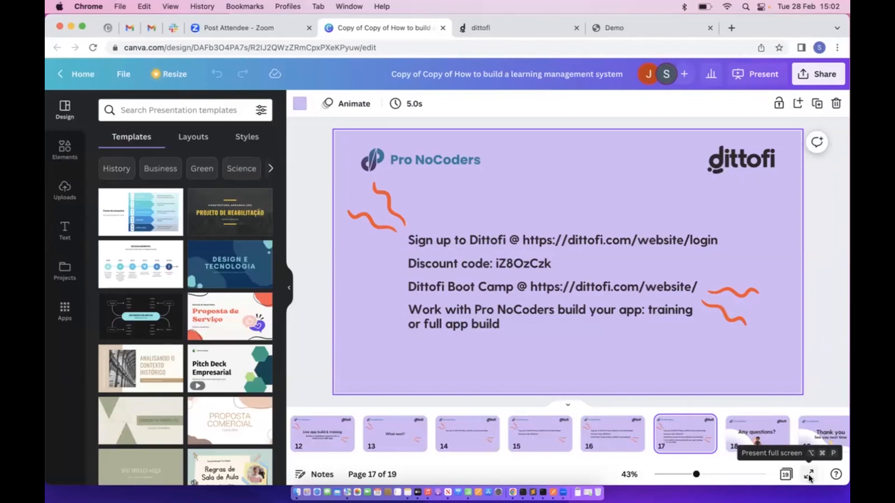
pyautogui.click(809, 475)
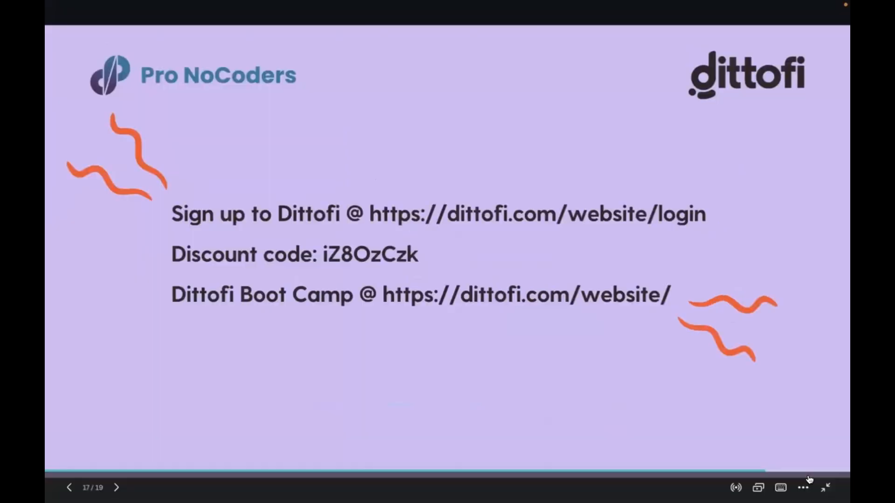